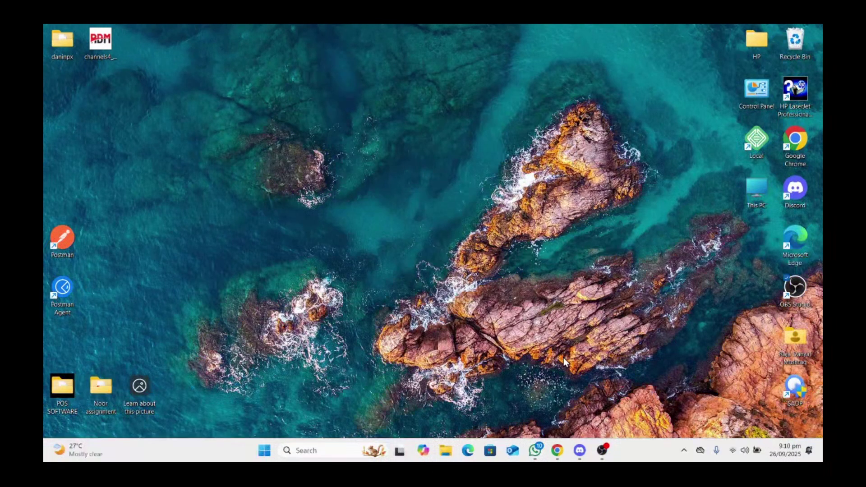
Bring Chrome back, switch to the Pakistan win article, and go to the Pak News Centers homepage
click(556, 450)
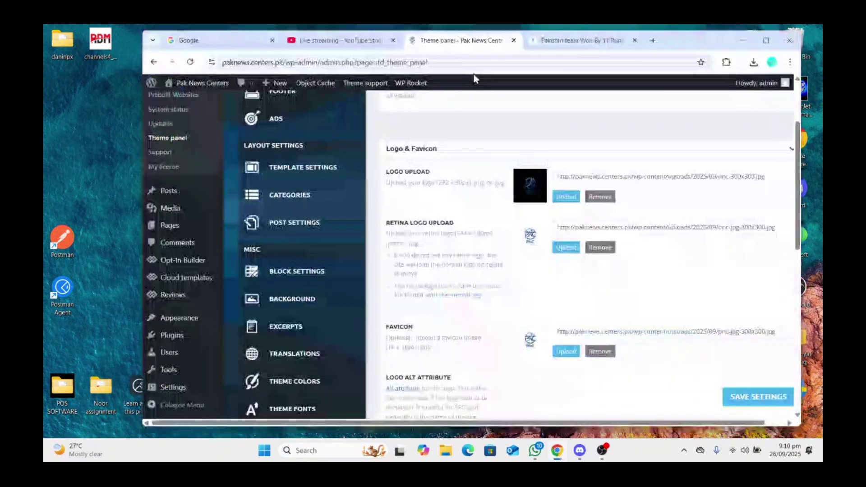
click(583, 47)
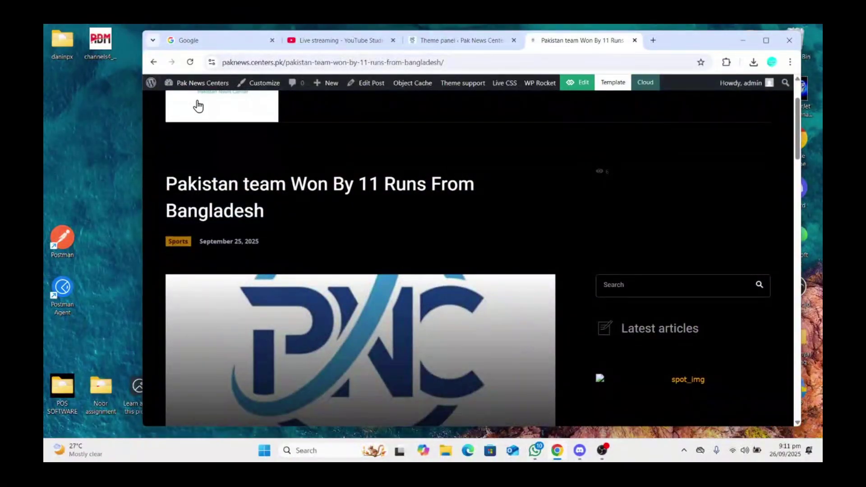
click(214, 118)
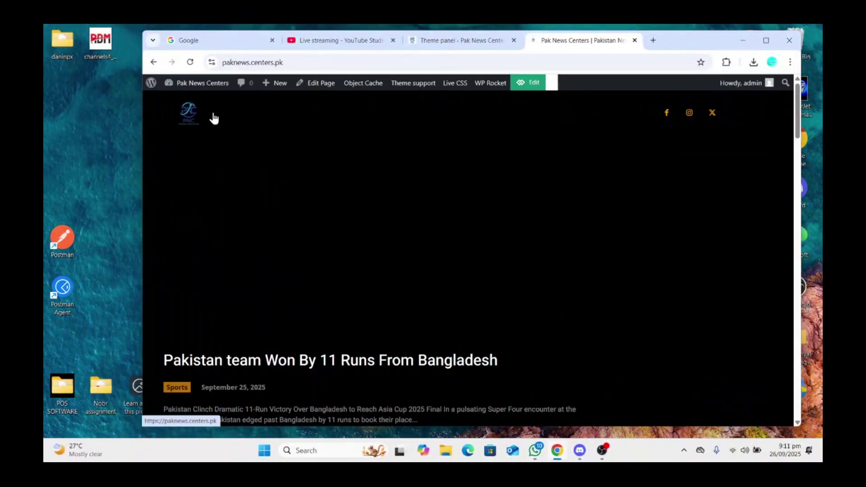
scroll(214, 118, down, 3)
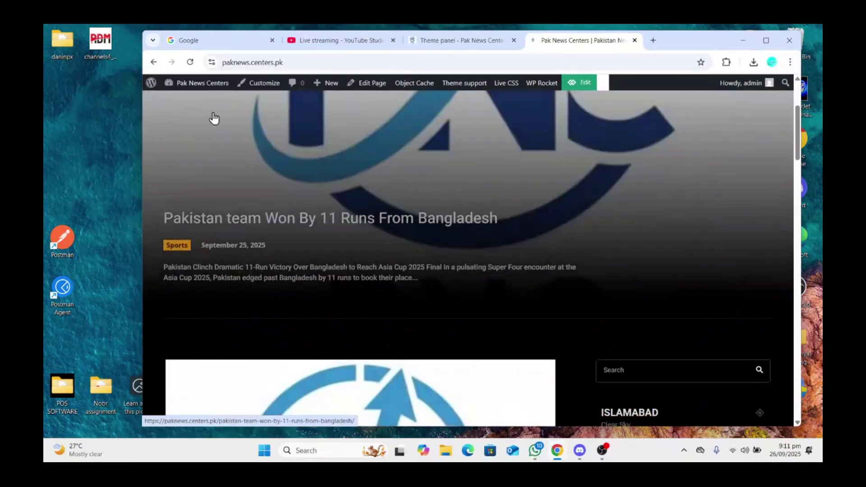
scroll(214, 118, down, 5)
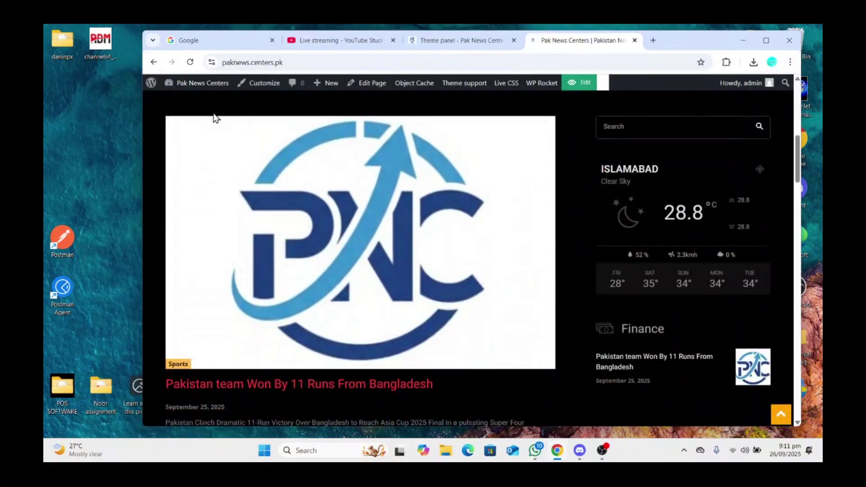
scroll(214, 117, up, 5)
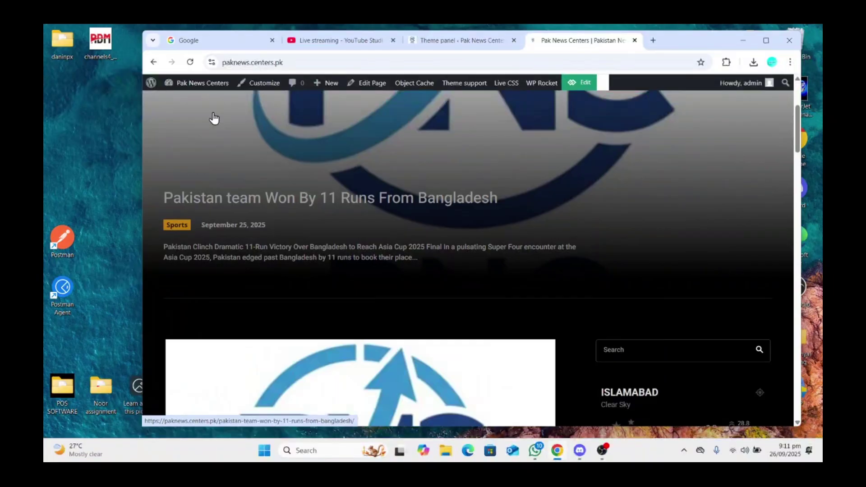
From the WordPress theme settings tab, go to Plugins > Add Plugin
click(440, 49)
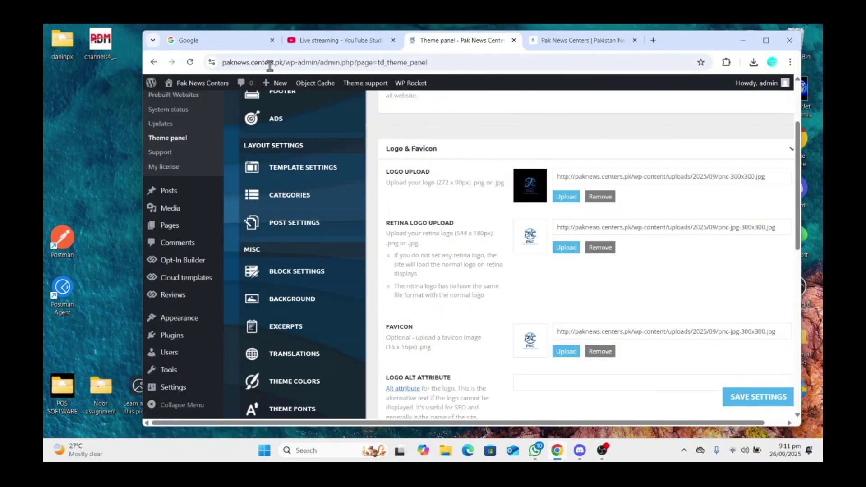
mouse_move(151, 194)
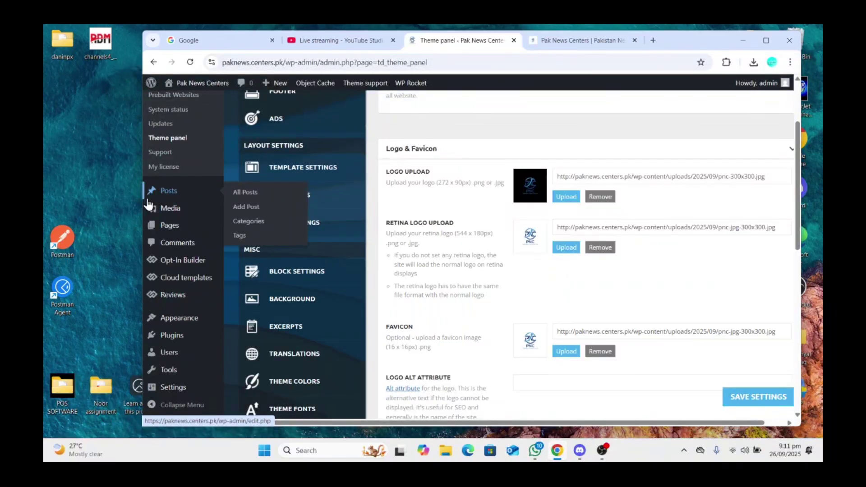
mouse_move(168, 334)
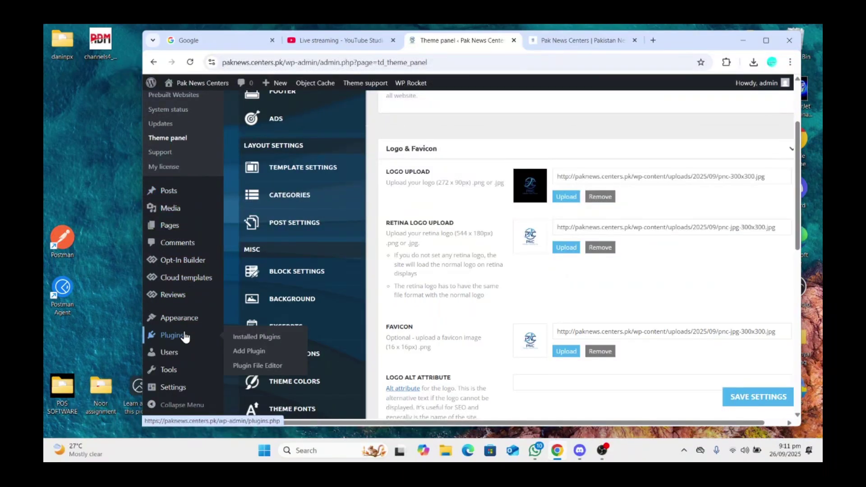
click(185, 336)
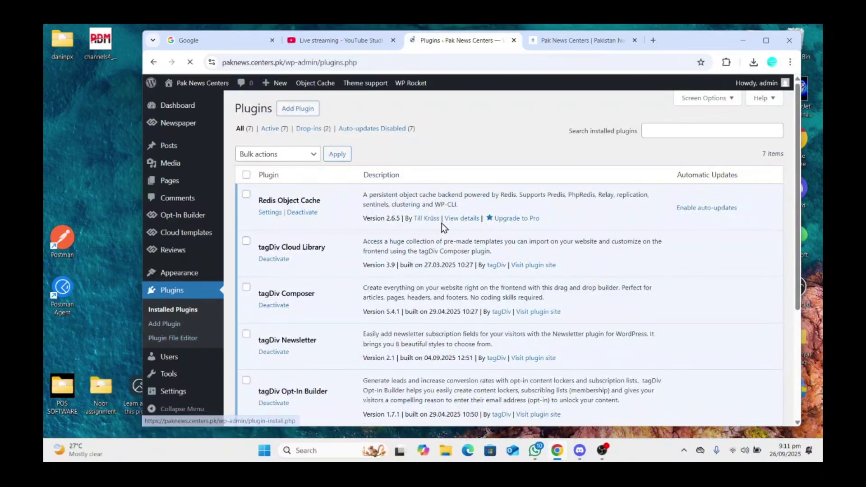
click(299, 114)
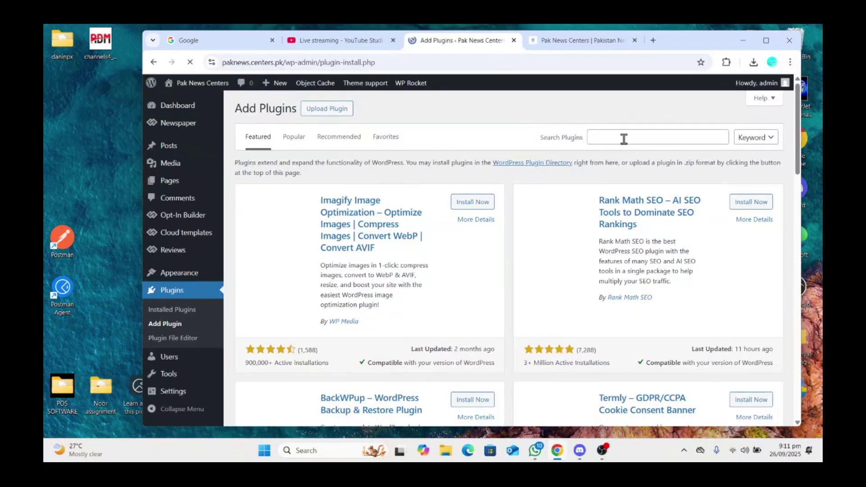
Search the plugin directory for 'Rank' and install Rank Math SEO
click(622, 137)
text(Rank)
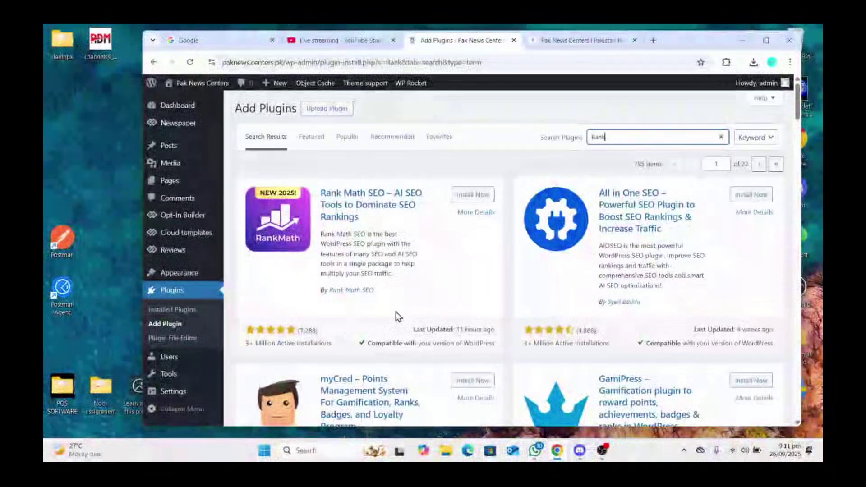
click(469, 194)
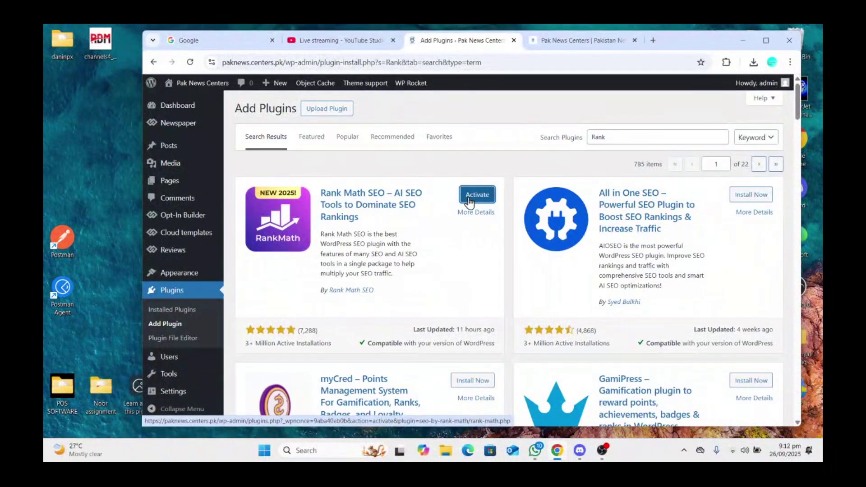
Activate Rank Math SEO and start connecting a free Rank Math account via Google login
click(468, 202)
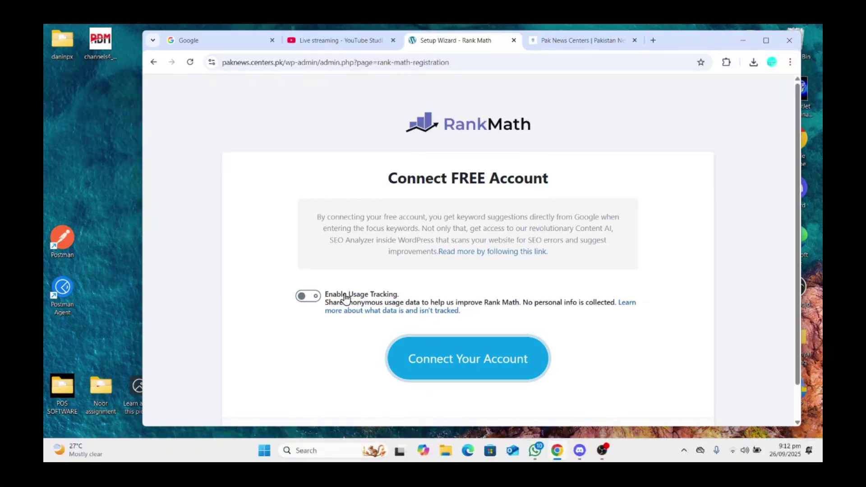
click(495, 373)
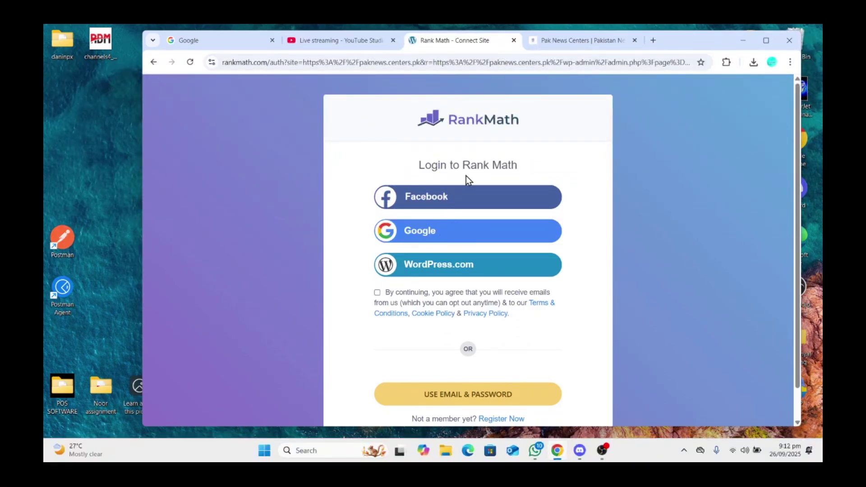
click(456, 236)
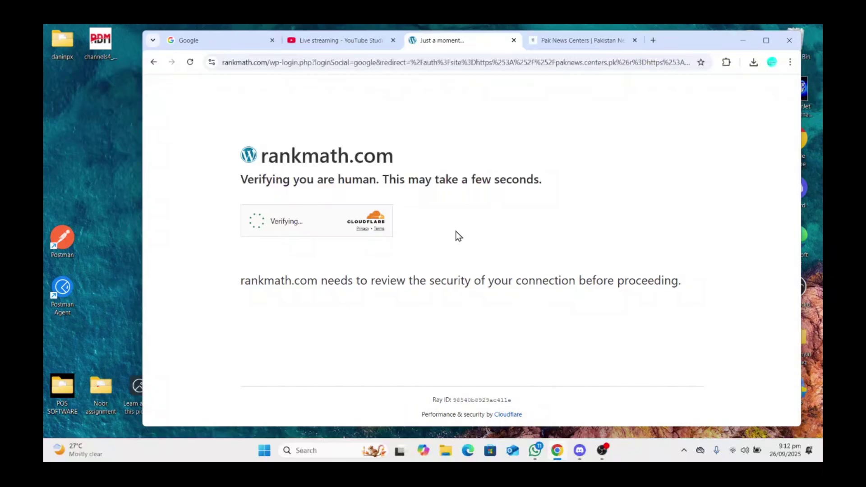
click(653, 39)
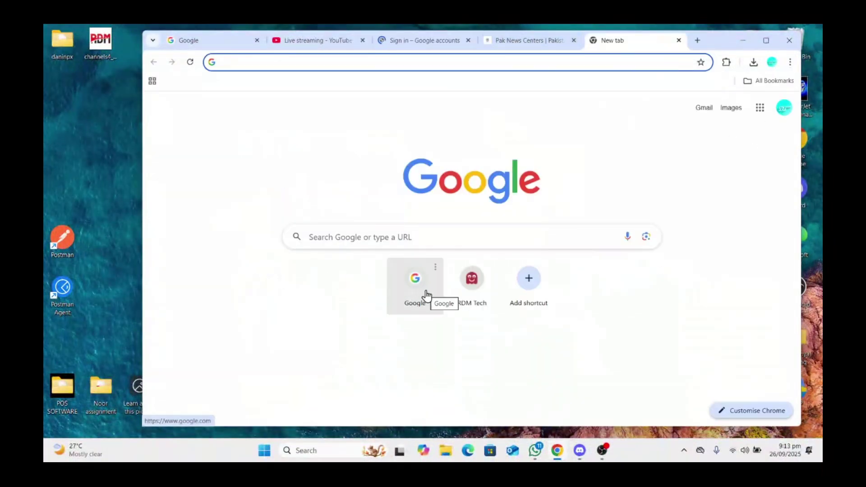
click(783, 109)
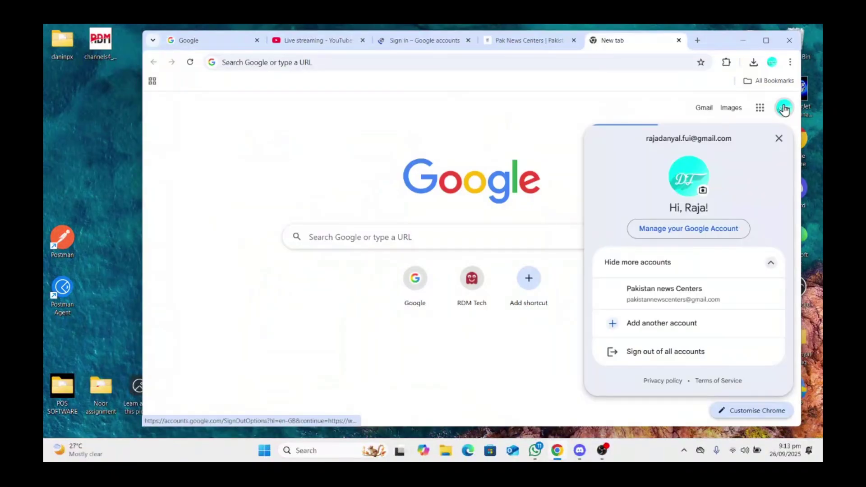
click(651, 328)
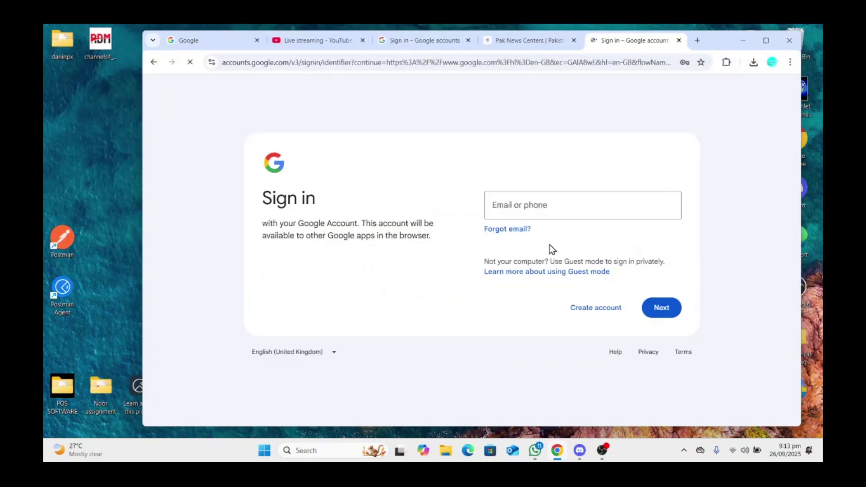
click(543, 203)
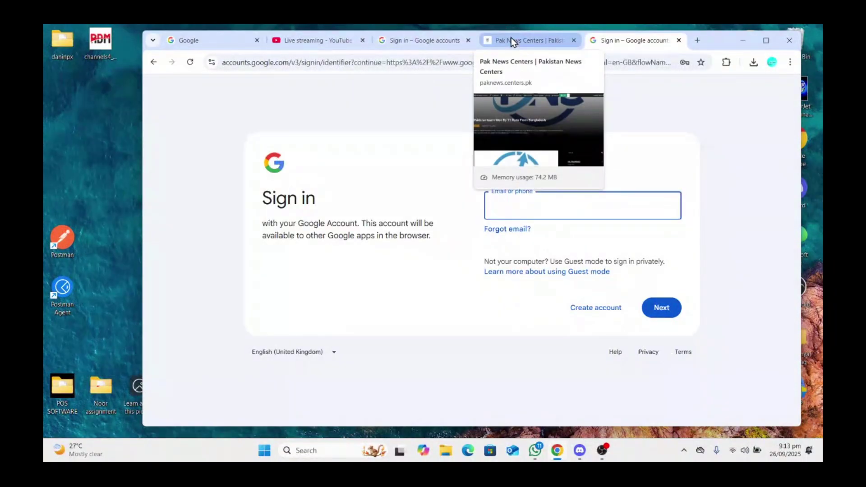
click(542, 202)
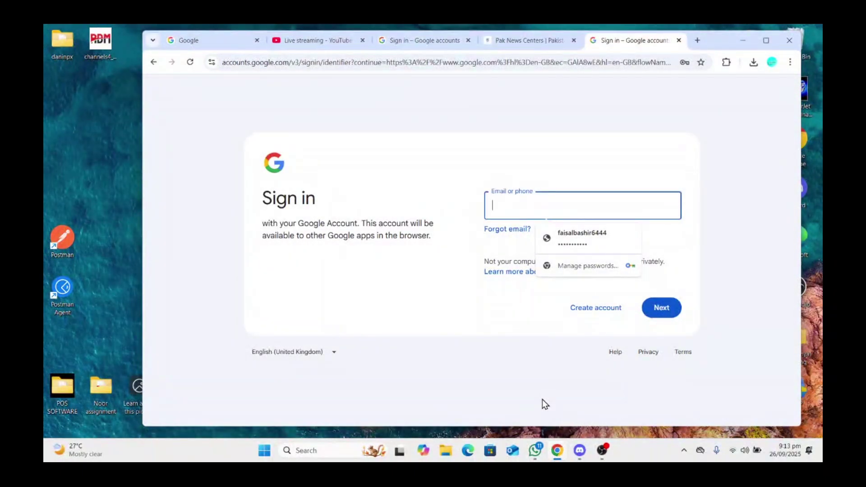
mouse_move(535, 450)
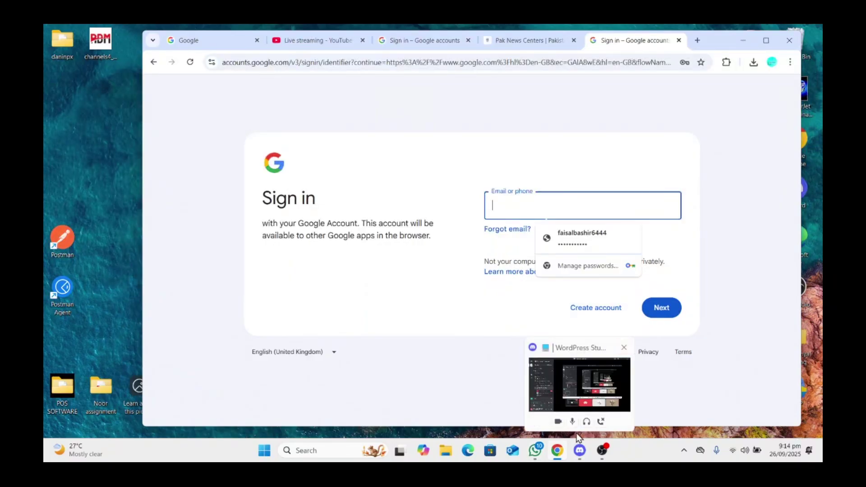
Copy the account e-mail address from the WhatsApp self-chat and return to Google sign-in
click(535, 452)
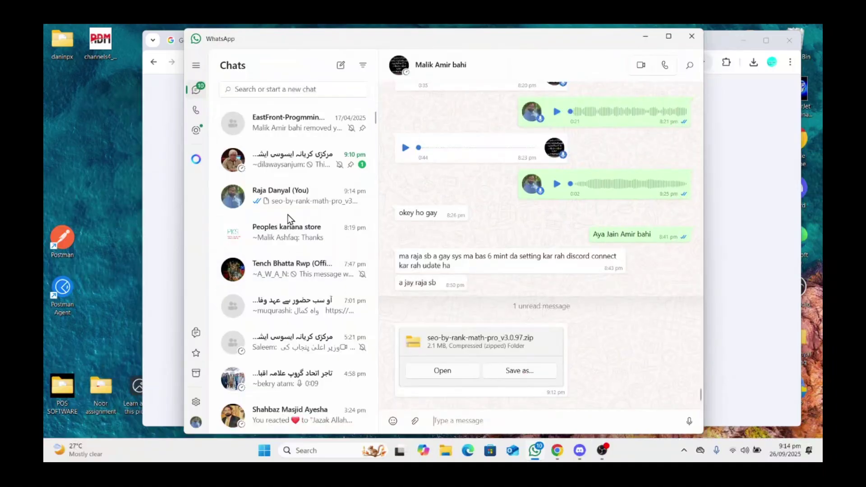
click(278, 195)
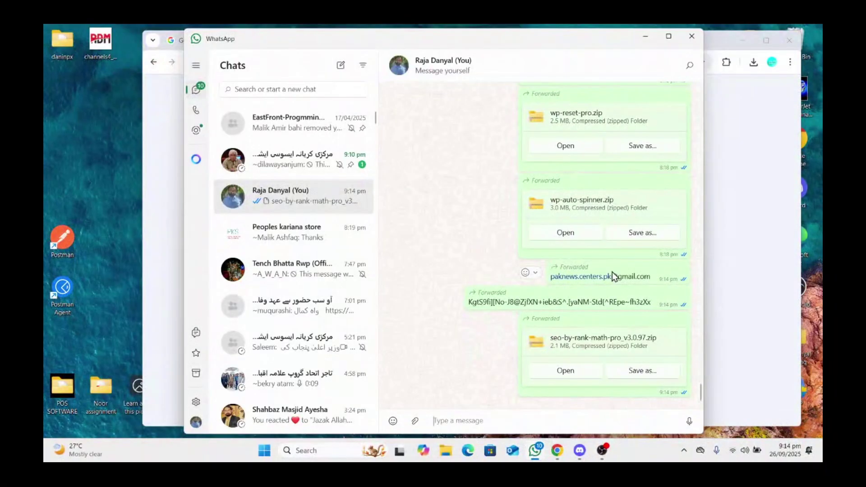
click(534, 273)
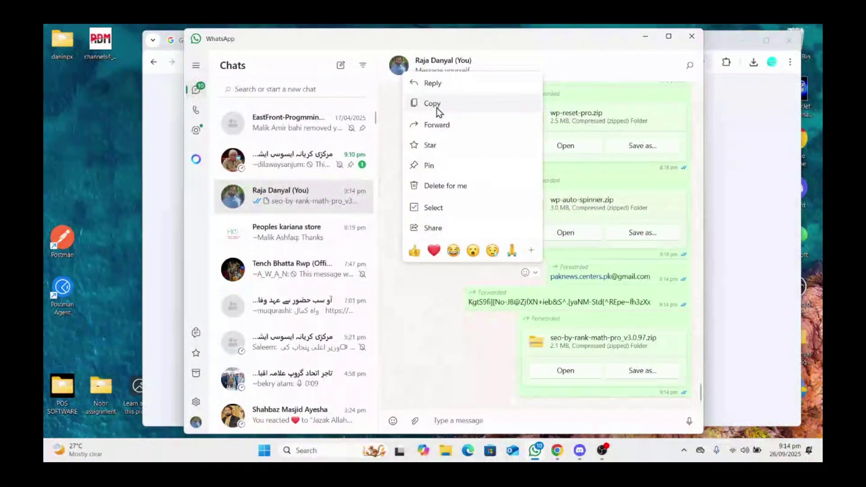
click(434, 106)
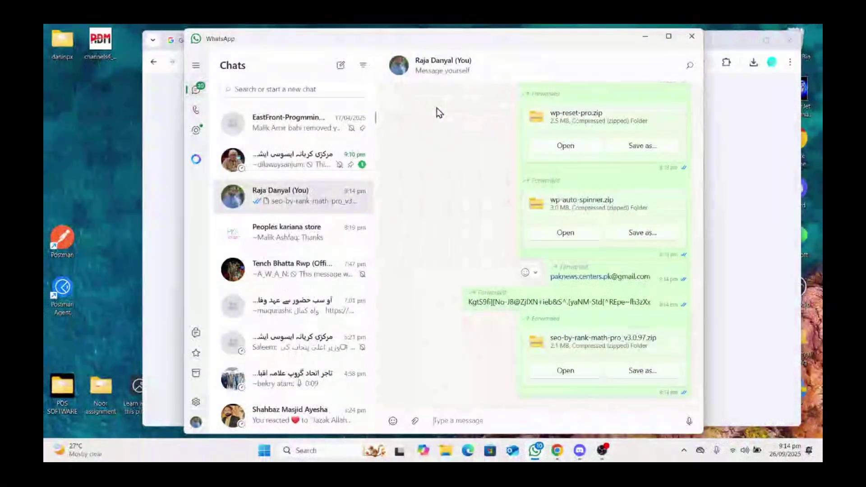
click(645, 40)
Paste the e-mail, then copy the password from WhatsApp and sign in to Google with it
key(ctrl+v)
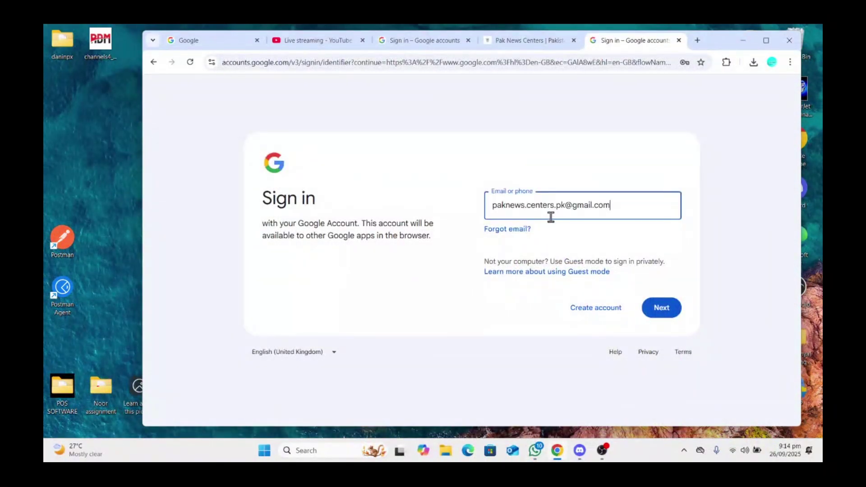
click(661, 308)
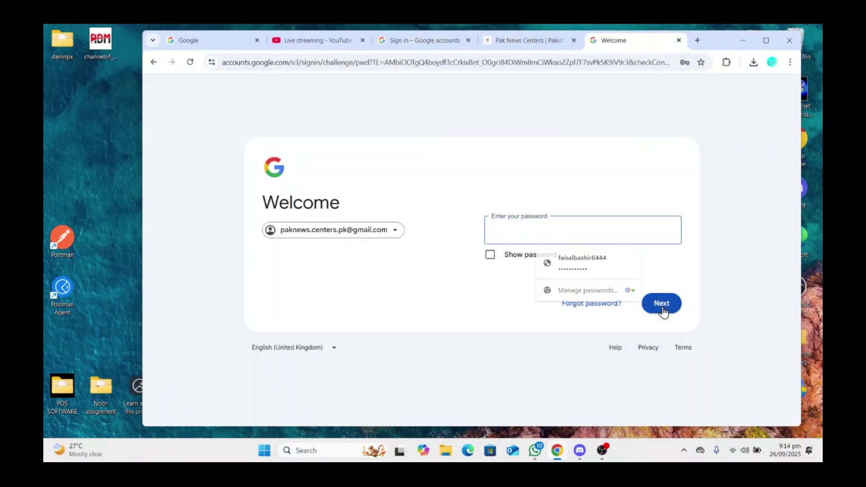
key(alt+Tab)
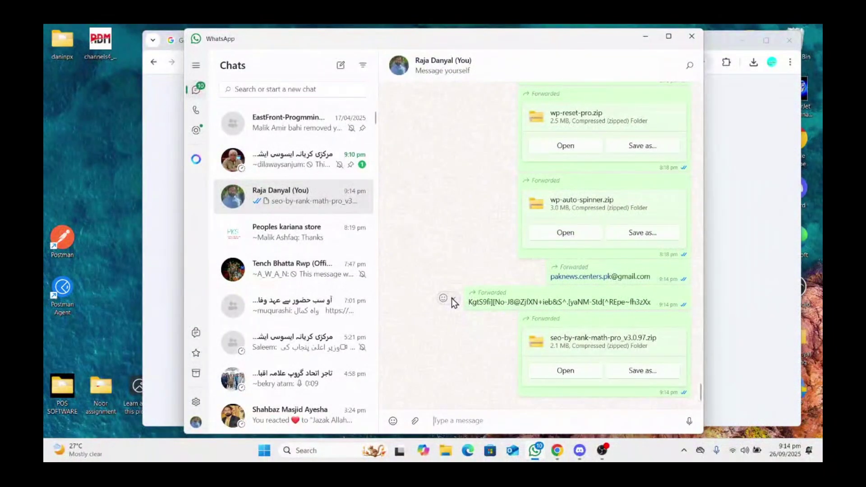
click(452, 299)
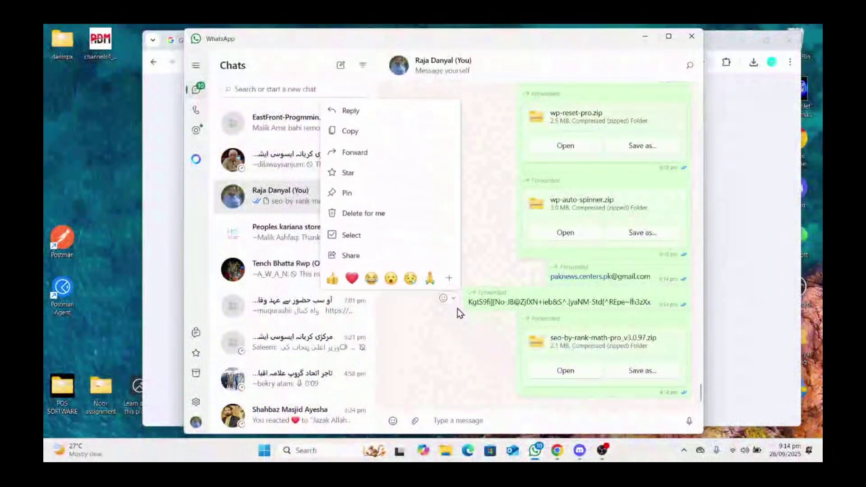
click(360, 134)
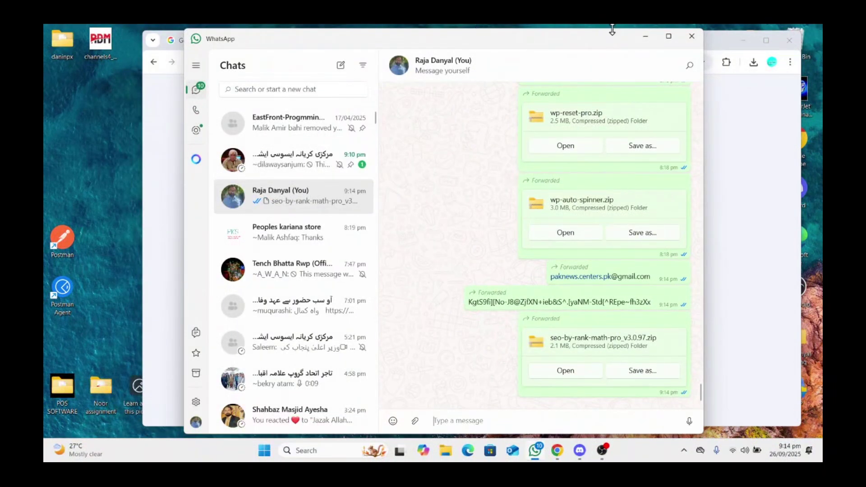
click(648, 39)
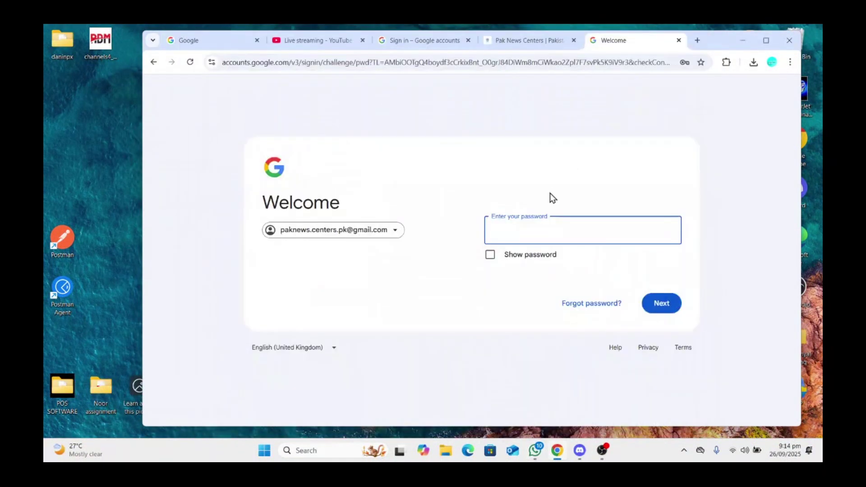
key(ctrl+v)
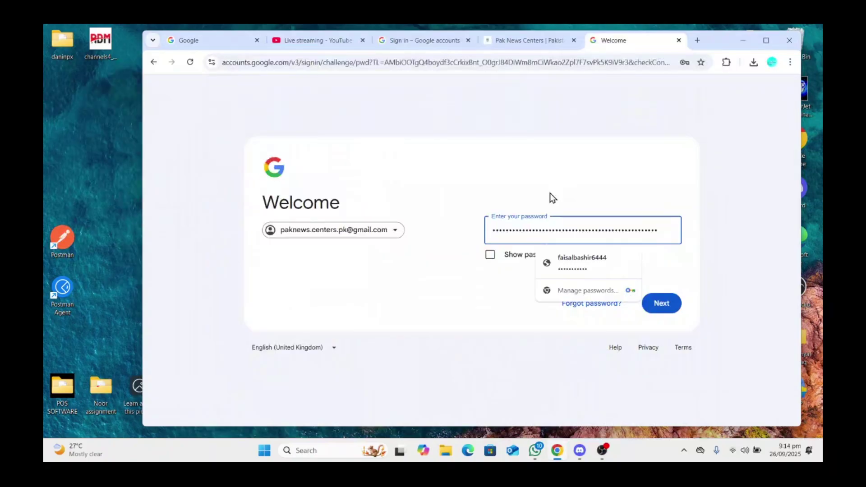
key(Return)
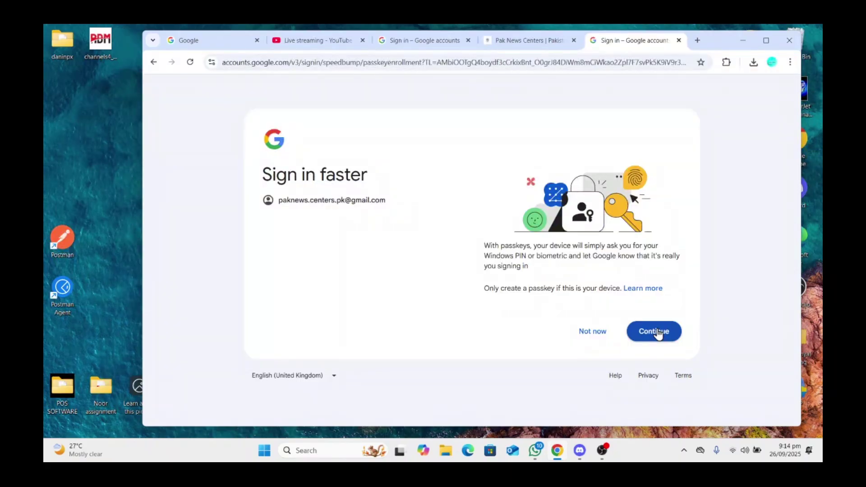
Accept creating a passkey and choose to save it in Google Password Manager
click(657, 331)
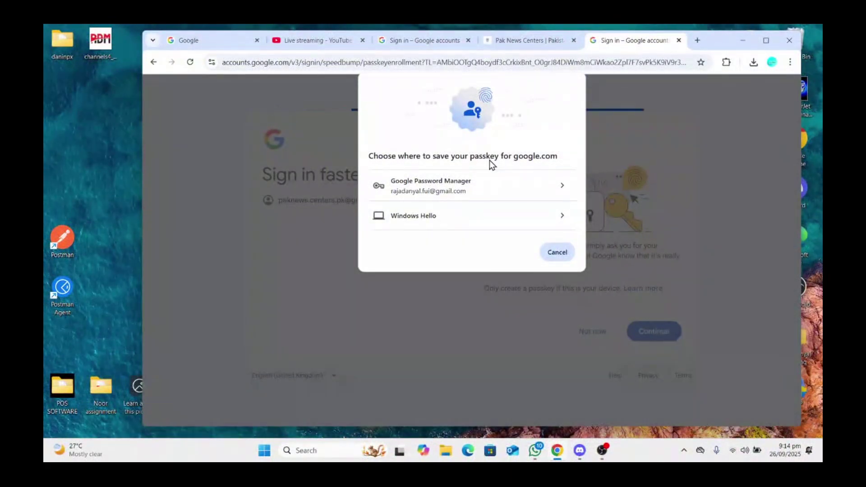
click(514, 185)
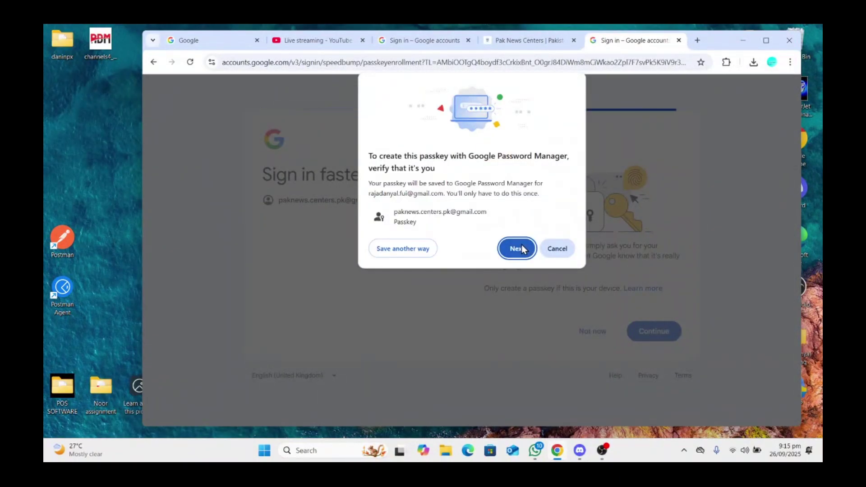
click(521, 244)
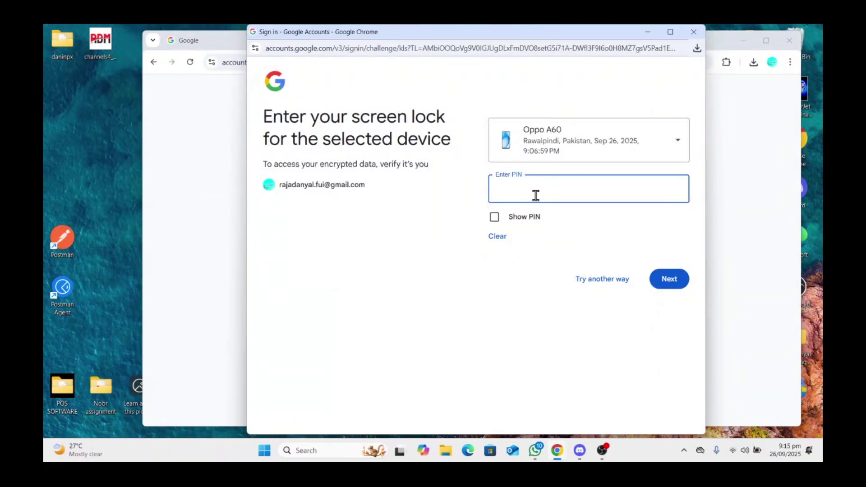
Enter the phone's screen-lock PIN, submit it, and show the PIN unmasked
text(1)
click(669, 279)
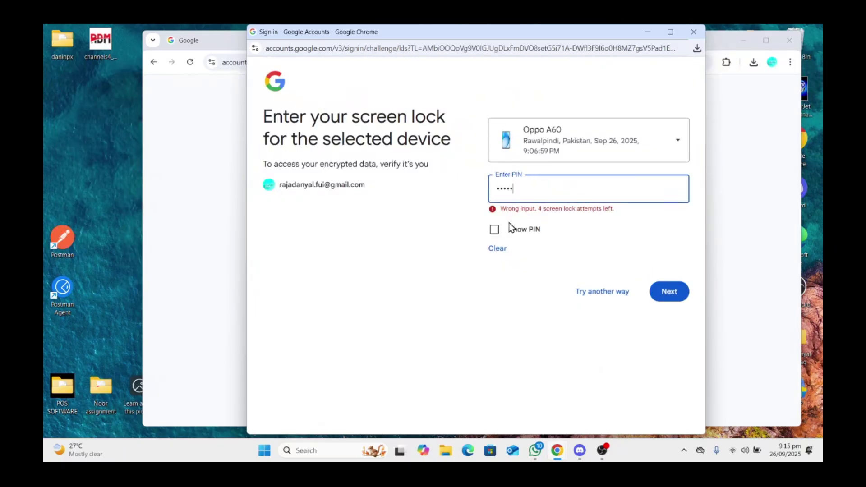
click(494, 230)
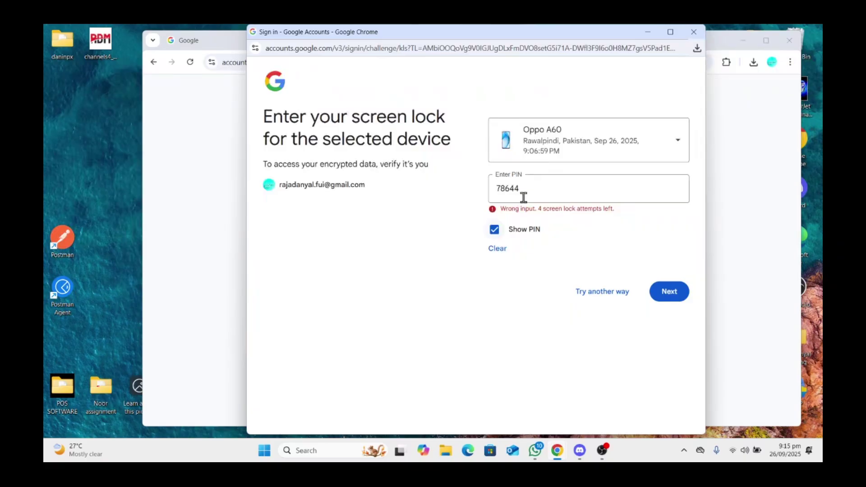
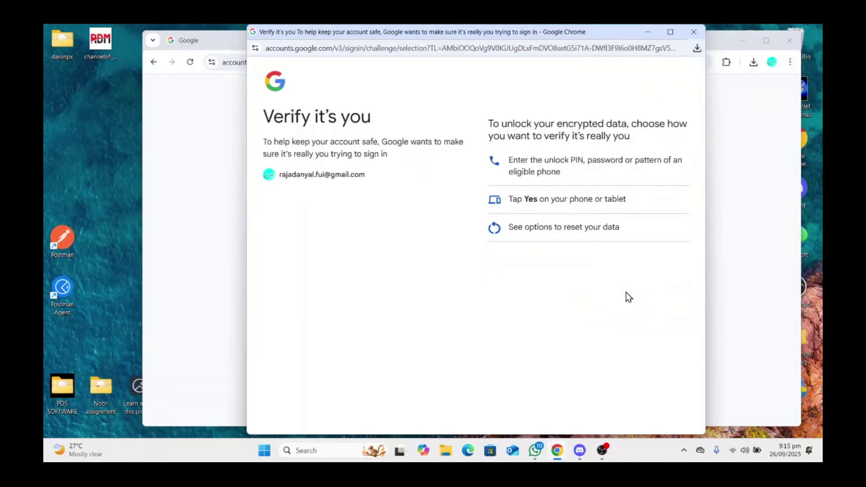
Verify the Google sign-in by sending the Yes prompt to the phone and approving it
click(585, 202)
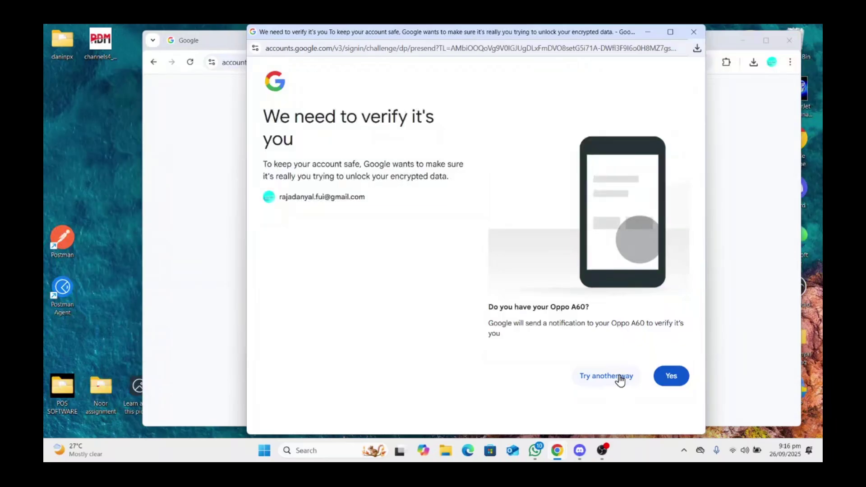
click(680, 376)
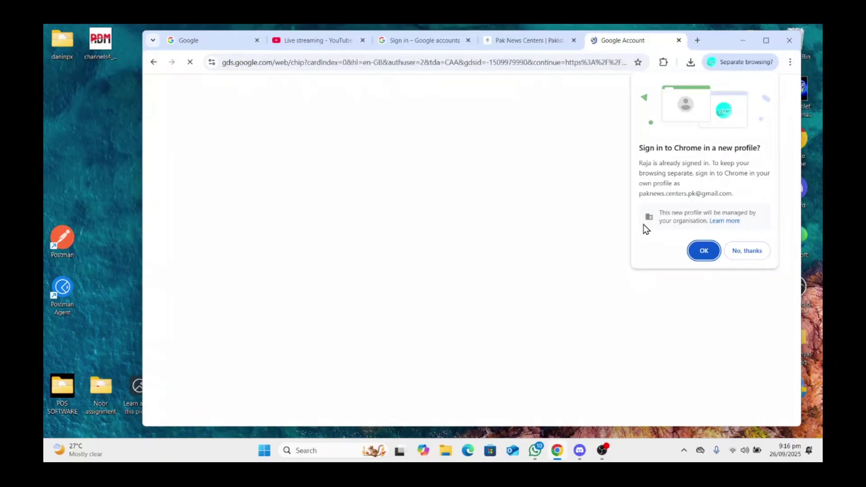
Skip the profile picture, new Chrome profile and setup suggestions, then switch to the Pak News Centers tab
click(582, 200)
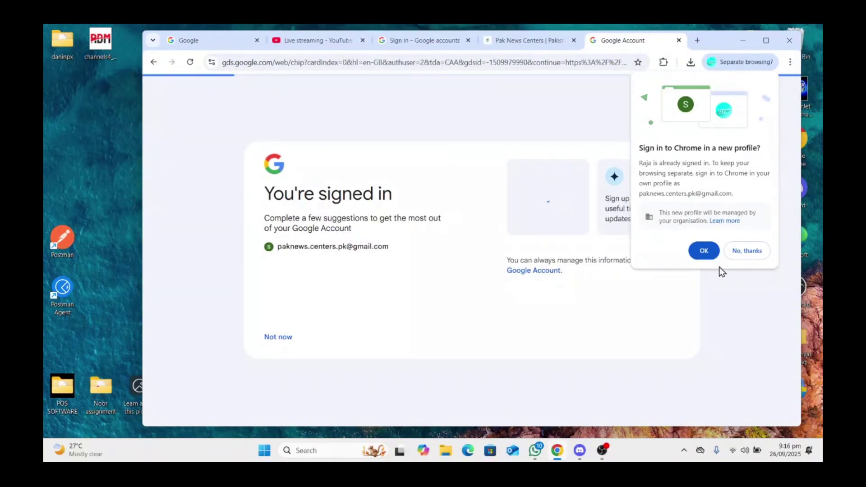
click(755, 253)
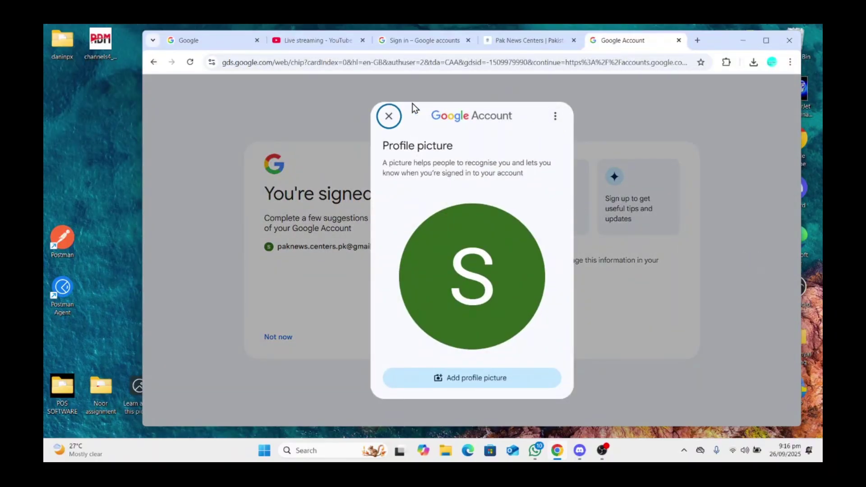
click(388, 117)
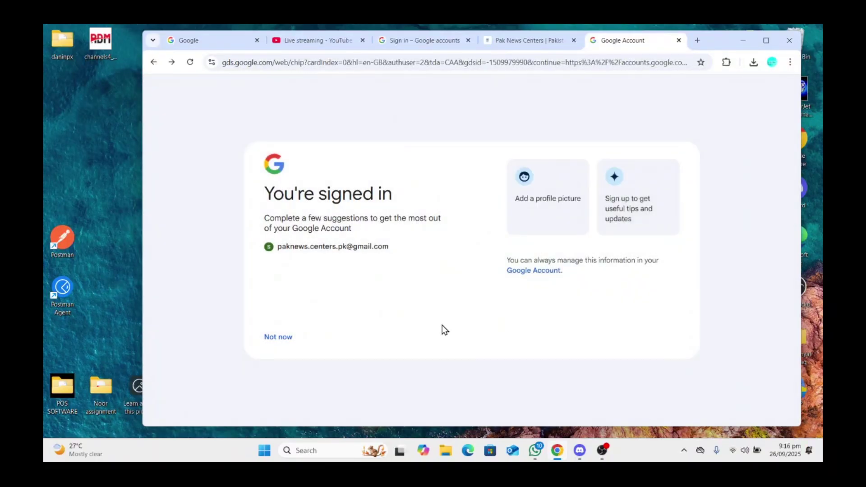
click(273, 338)
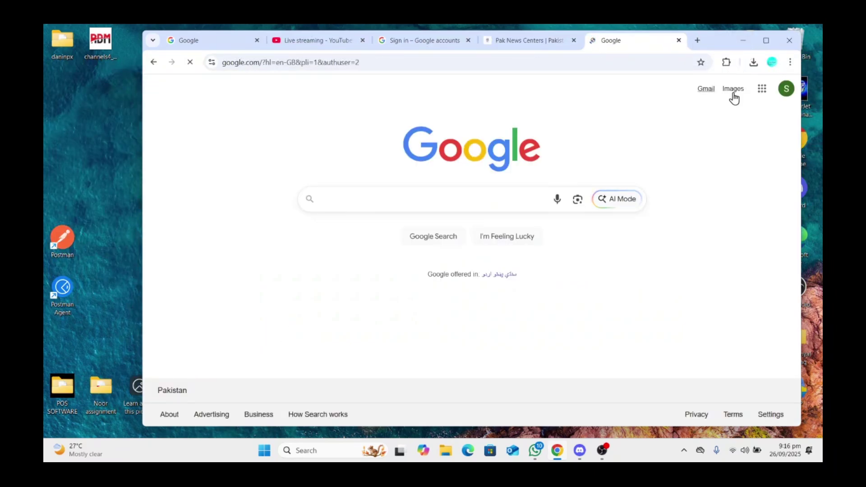
click(785, 96)
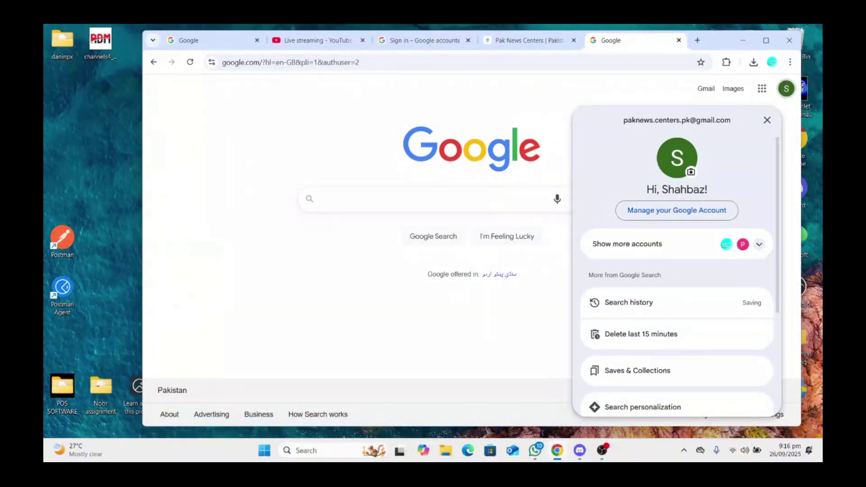
click(527, 42)
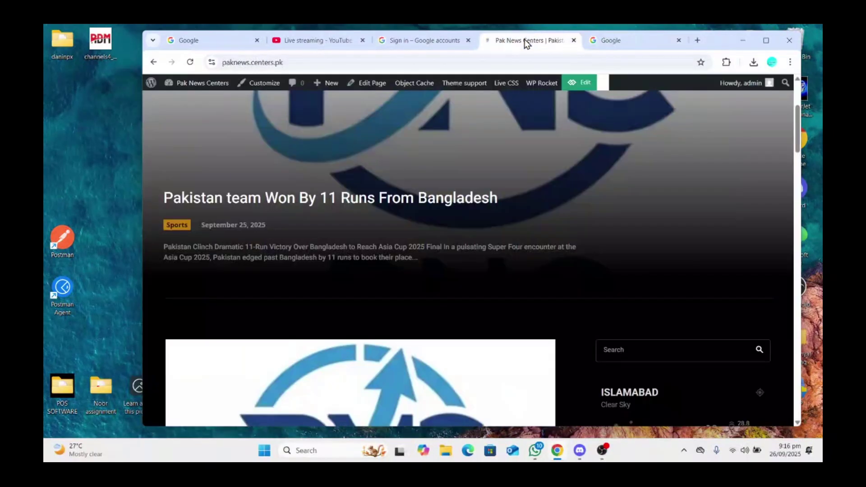
On the Google sign-in page, choose to use another account and focus the email field
click(413, 43)
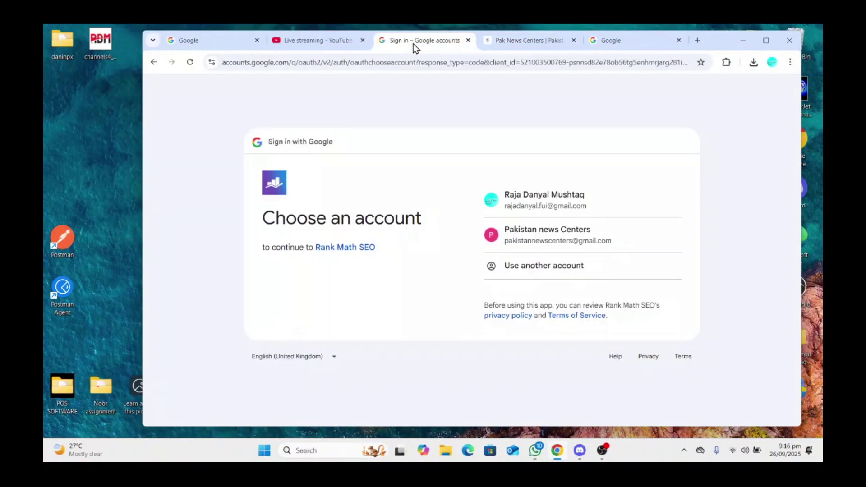
click(567, 271)
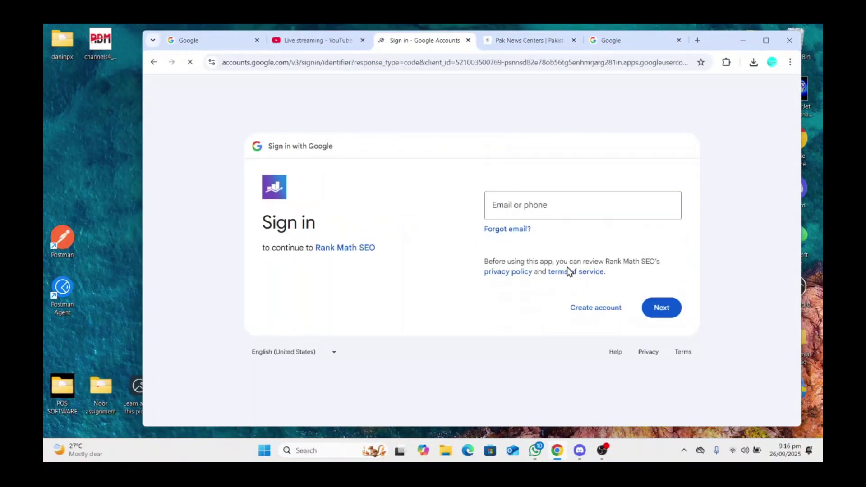
click(543, 217)
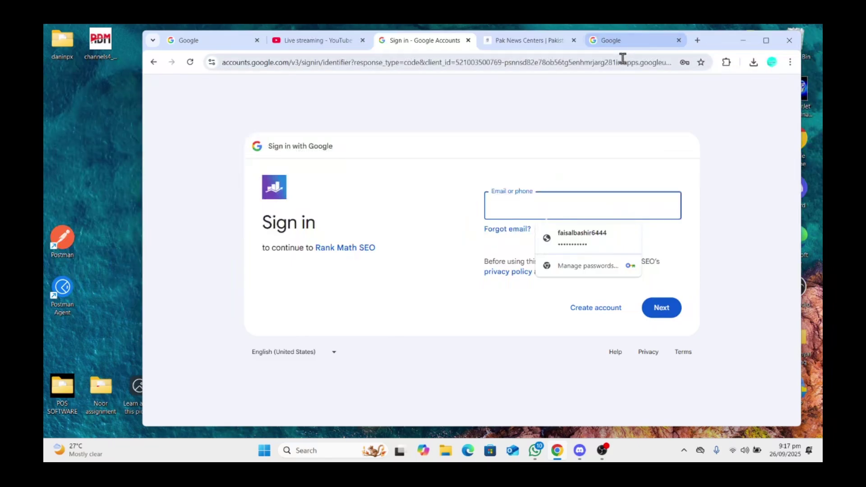
Copy the other account's e-mail from the account panel, paste it and continue to the password step
click(630, 47)
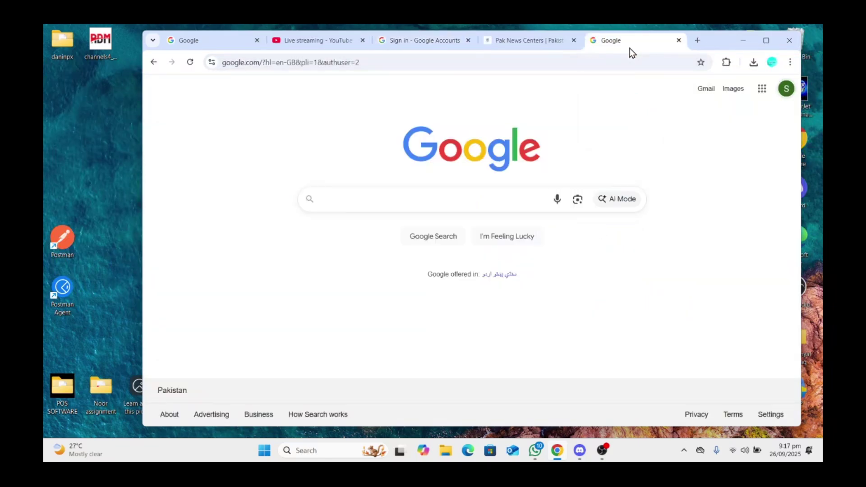
click(787, 90)
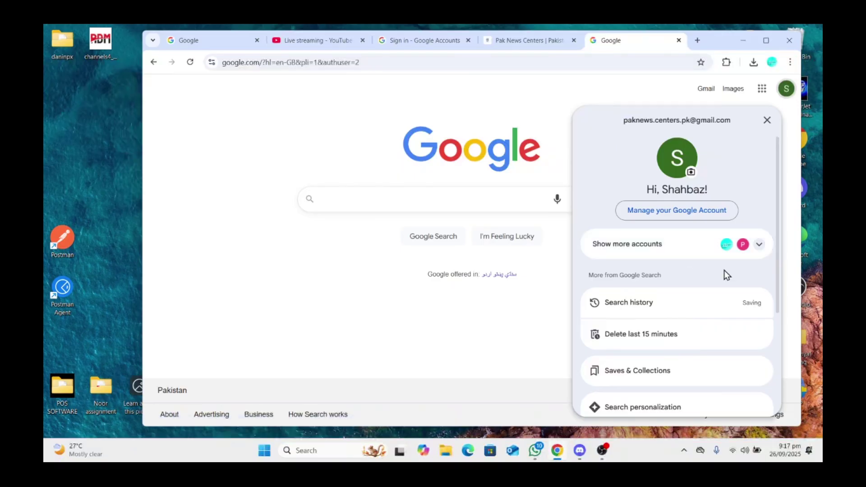
click(762, 255)
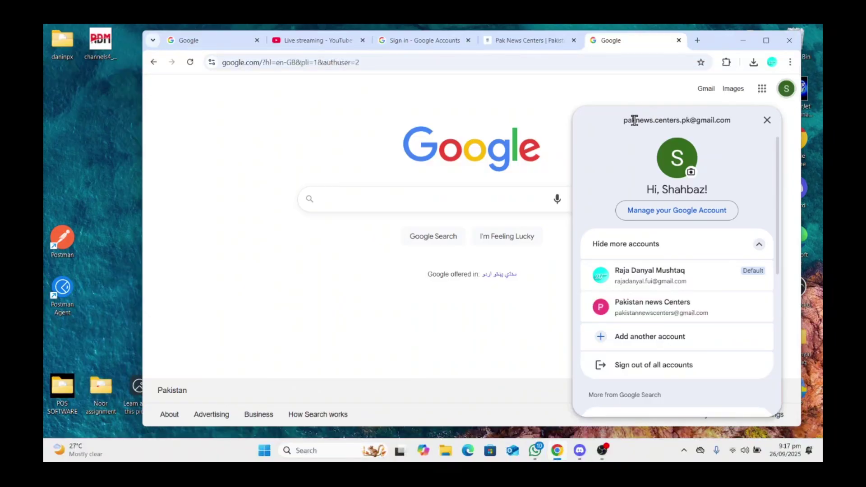
drag(623, 124, 736, 128)
key(ctrl+c)
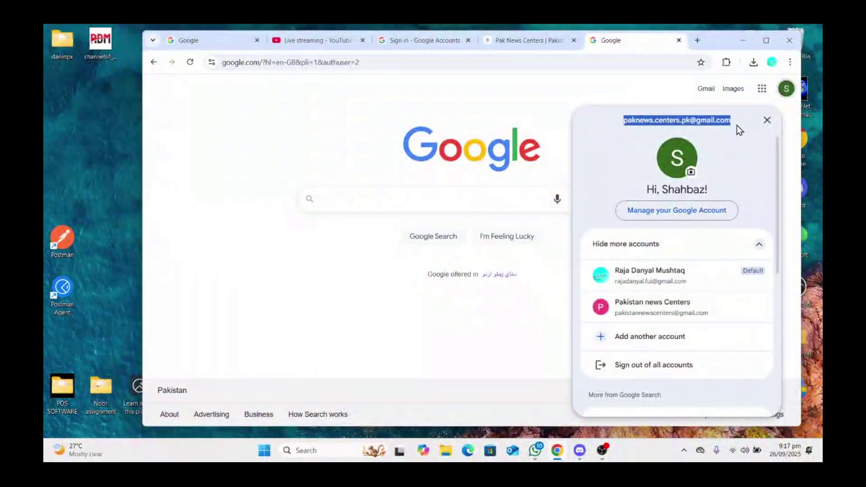
click(398, 44)
key(ctrl+v)
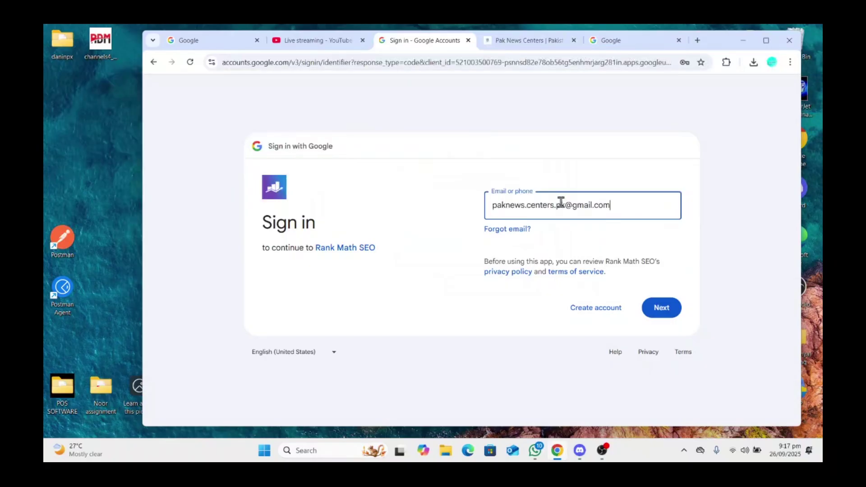
click(667, 313)
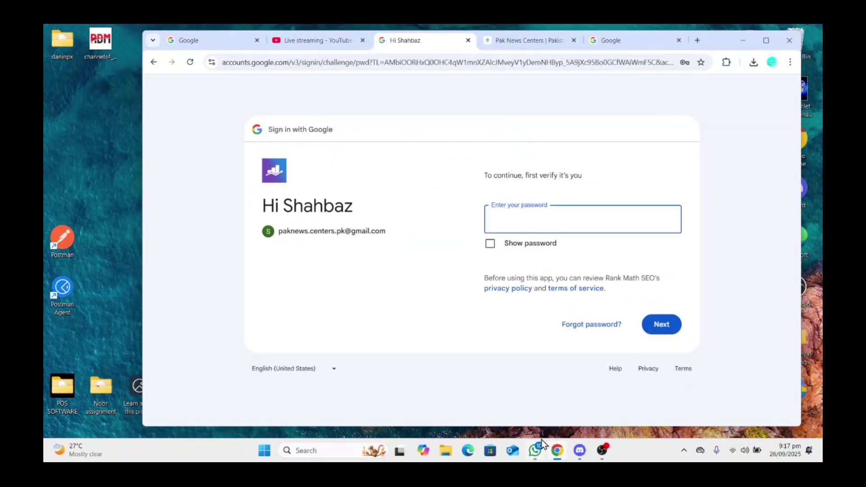
click(518, 392)
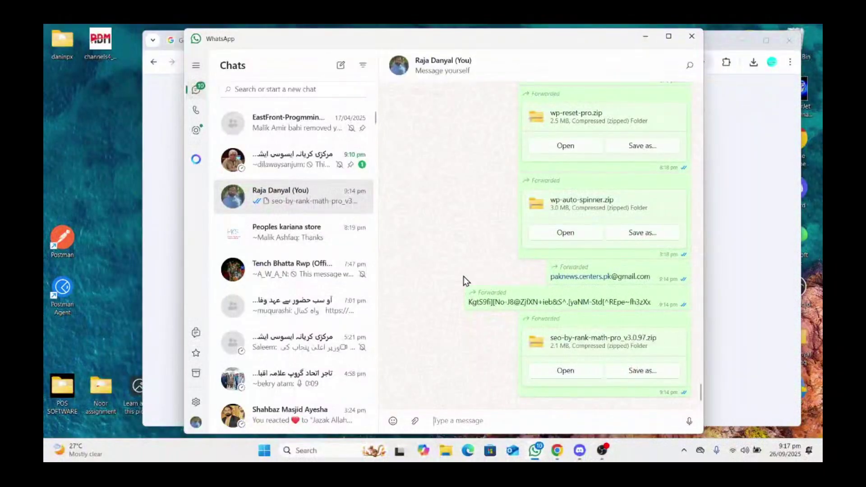
Copy the saved password from the WhatsApp message and submit it on the Google password page
click(454, 300)
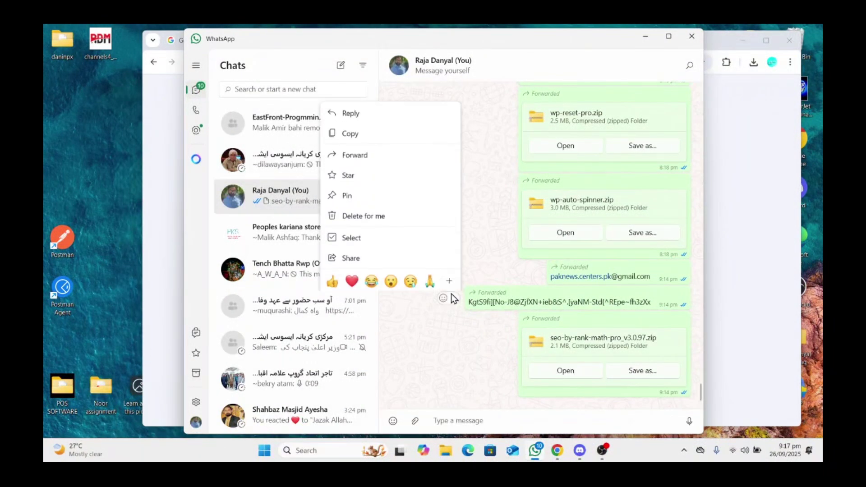
click(377, 137)
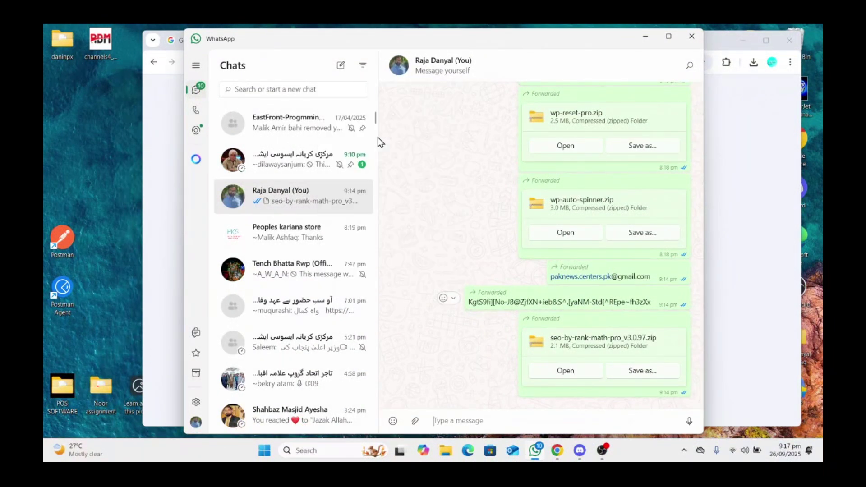
key(alt+Tab)
click(533, 223)
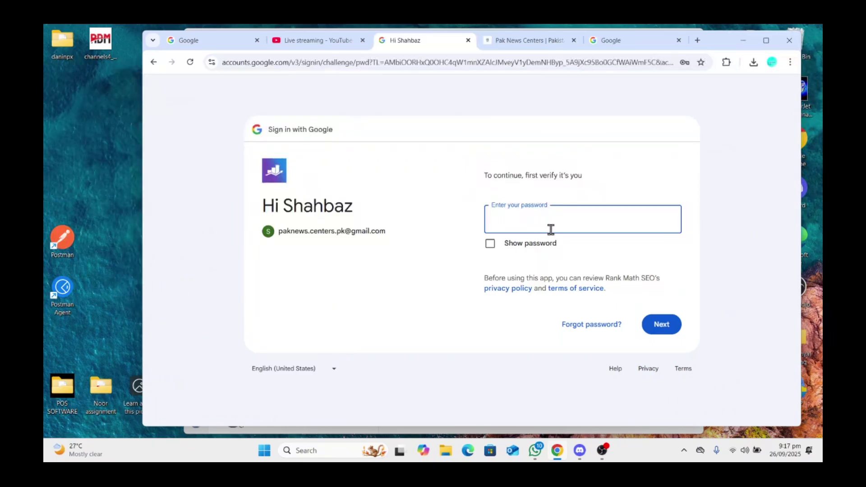
key(ctrl+v)
click(670, 324)
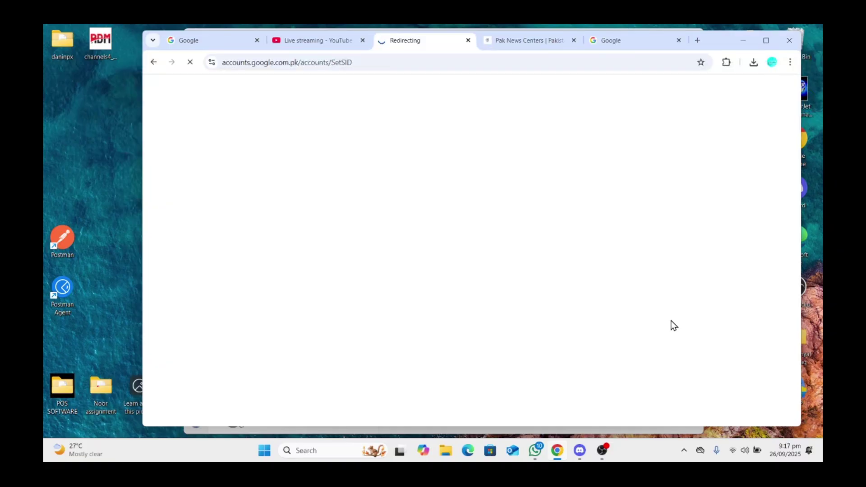
Grant Rank Math SEO access and confirm activating the Rank Math Free Plan
click(633, 363)
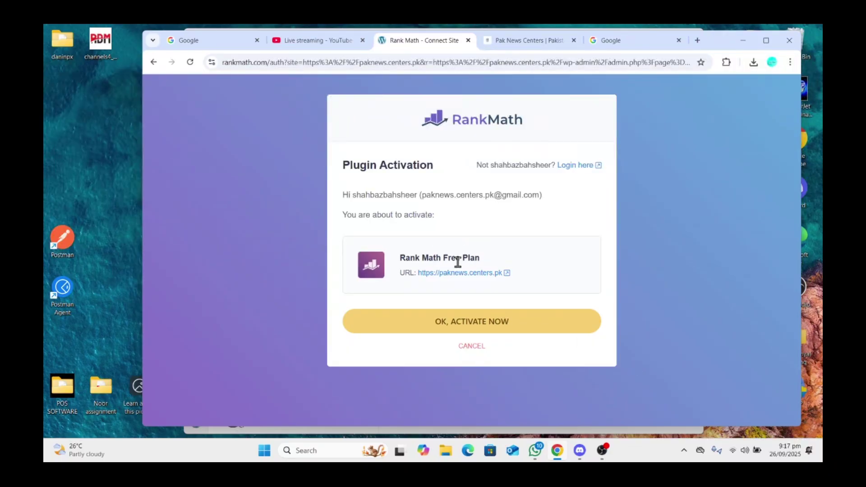
click(471, 322)
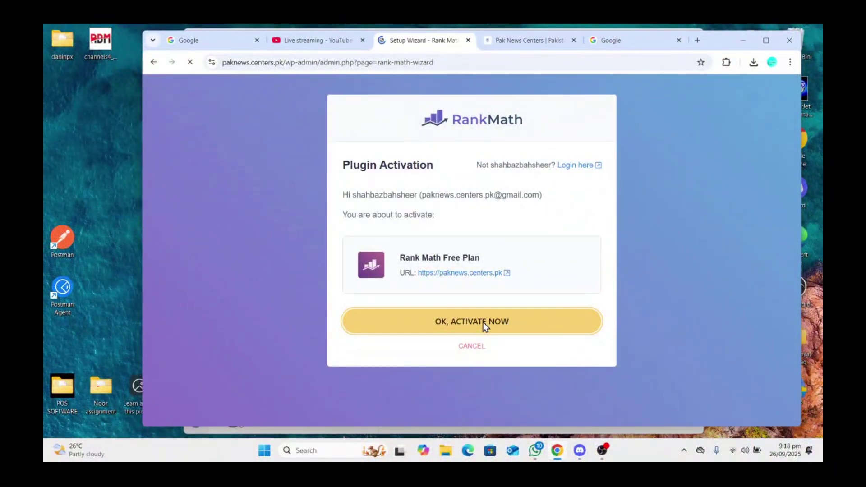
click(484, 326)
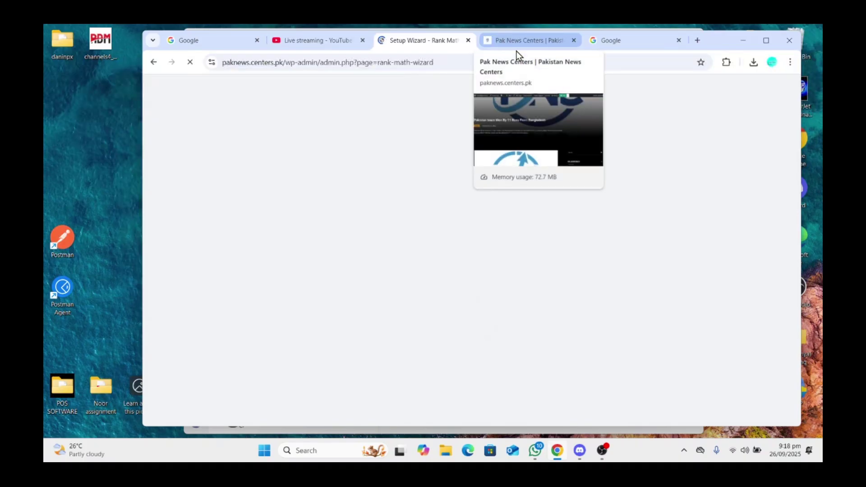
Close the YouTube live streaming tab and launch the Rank Math wizard in Advanced mode
click(362, 40)
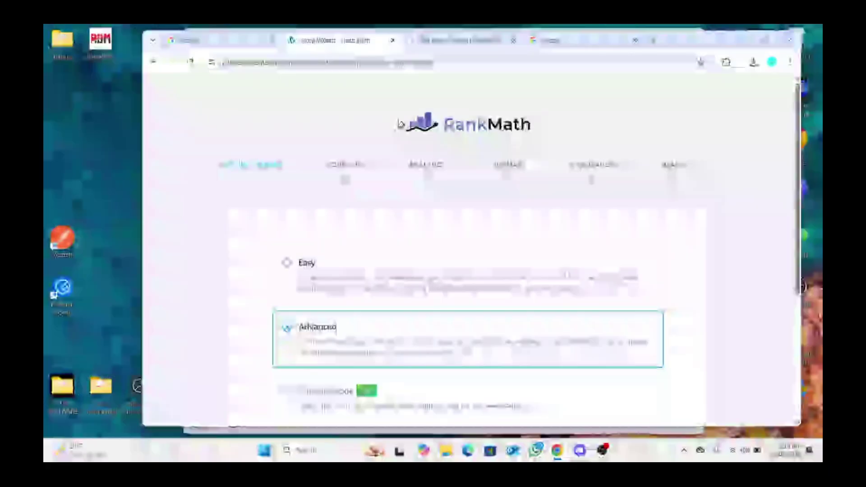
scroll(399, 124, down, 1)
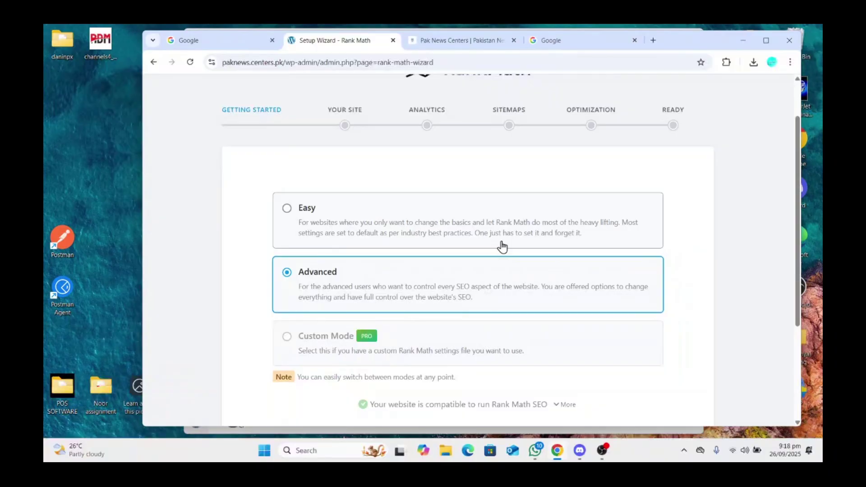
scroll(331, 277, down, 2)
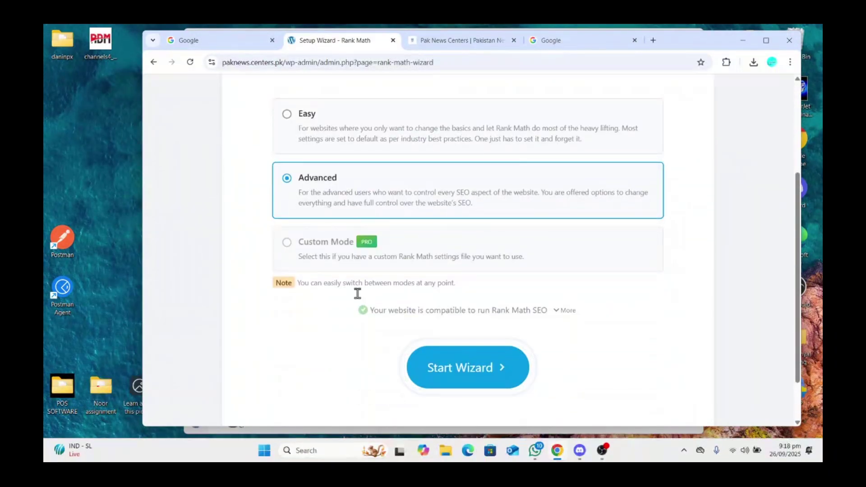
click(452, 357)
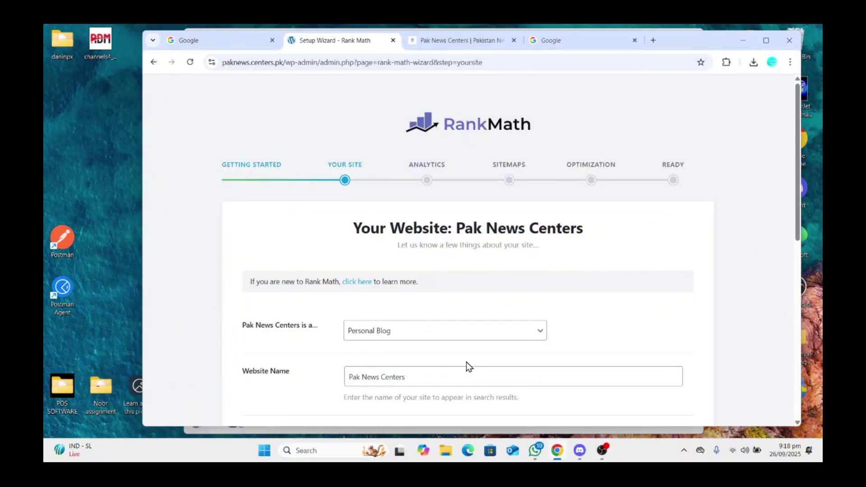
Choose Community Blog/News Site as site type and News Media Organization (searched 'new') as business type
scroll(467, 366, down, 3)
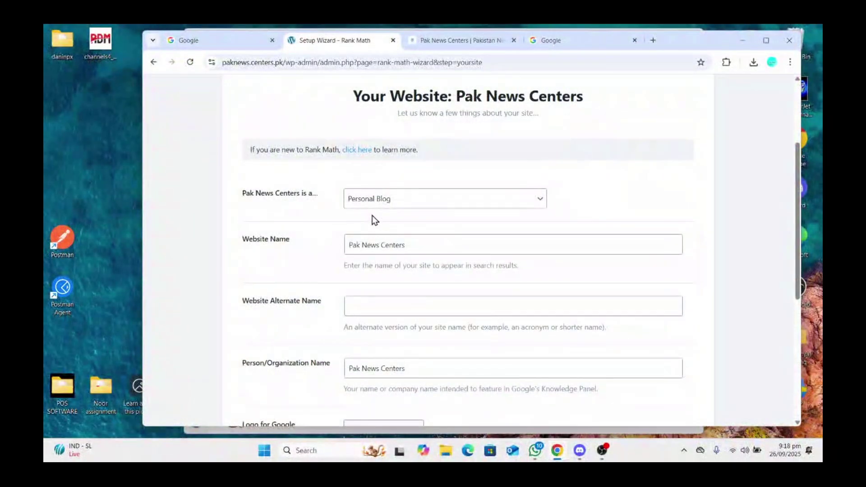
click(409, 204)
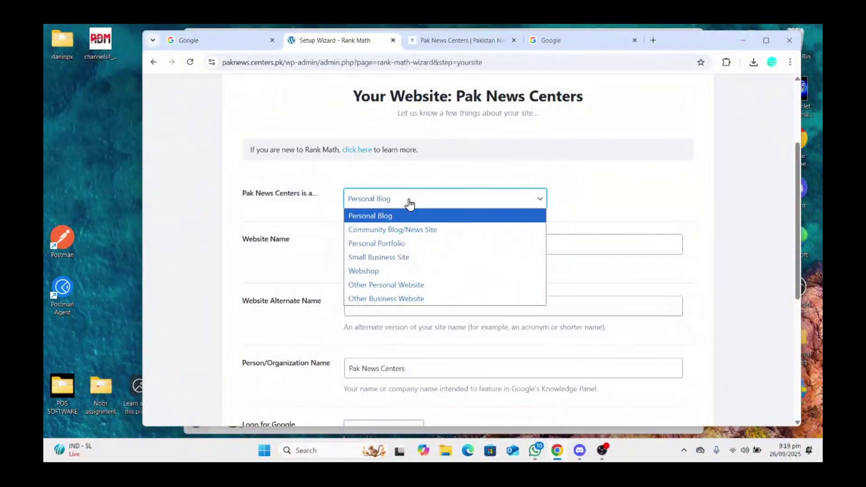
click(410, 231)
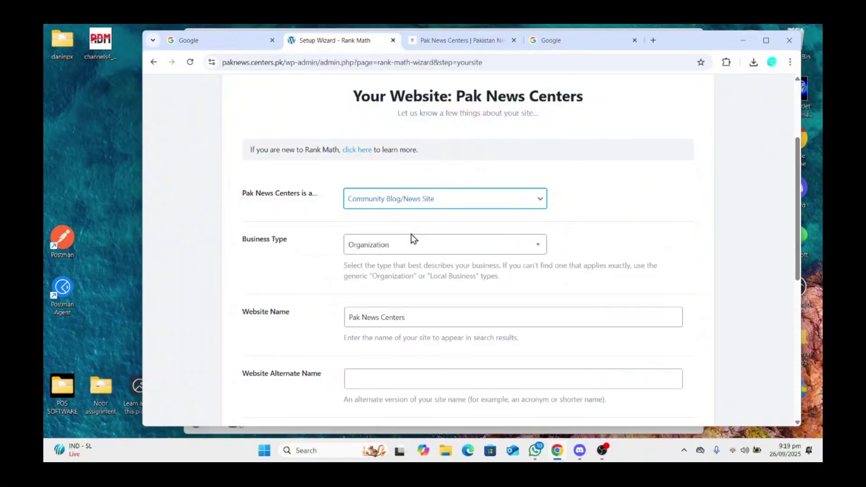
click(415, 246)
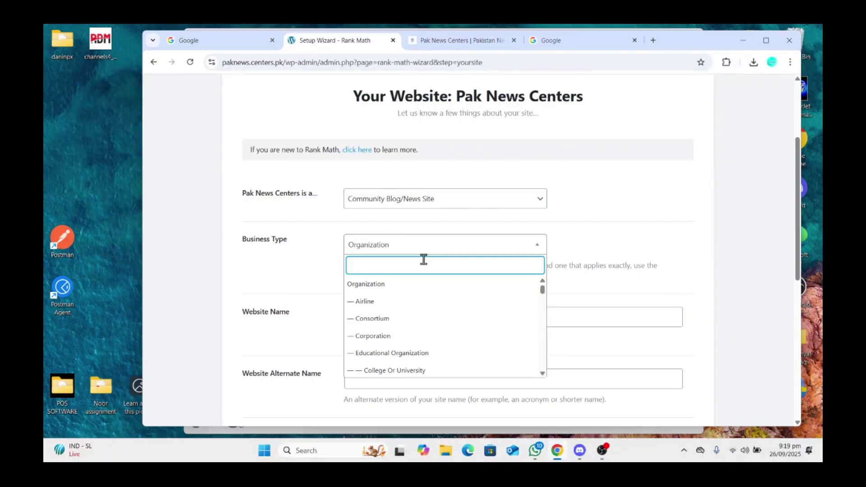
text(new)
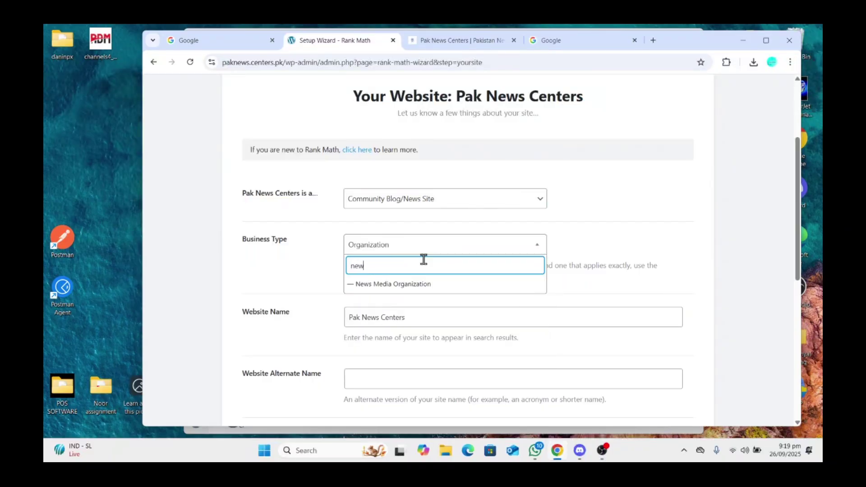
click(413, 284)
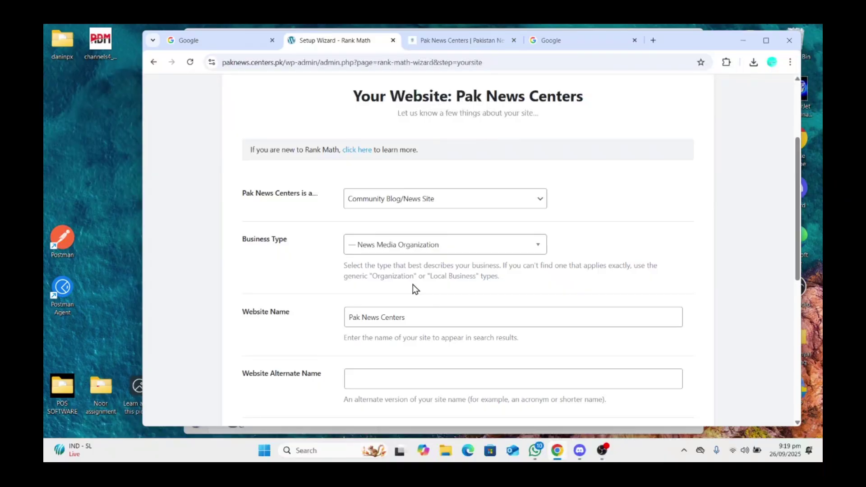
scroll(412, 284, down, 4)
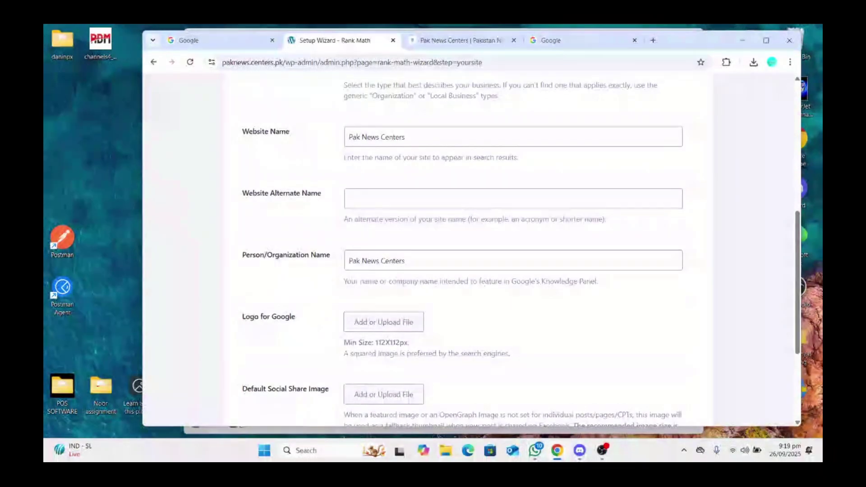
click(386, 202)
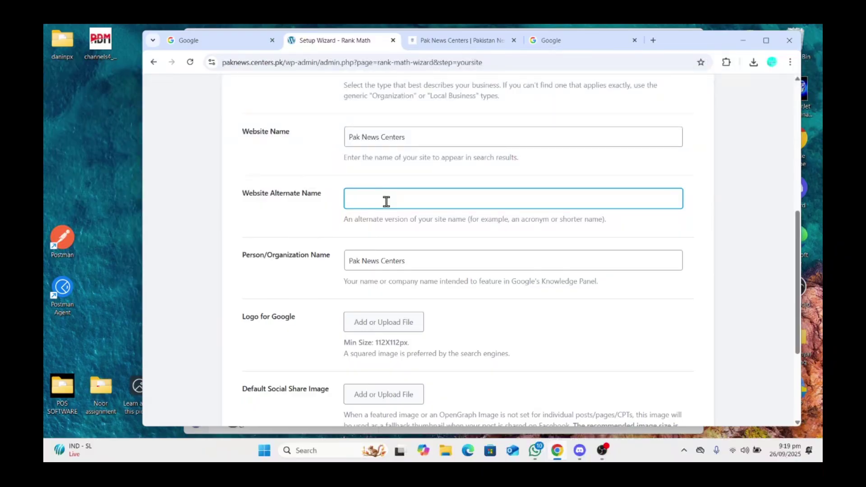
scroll(387, 201, down, 2)
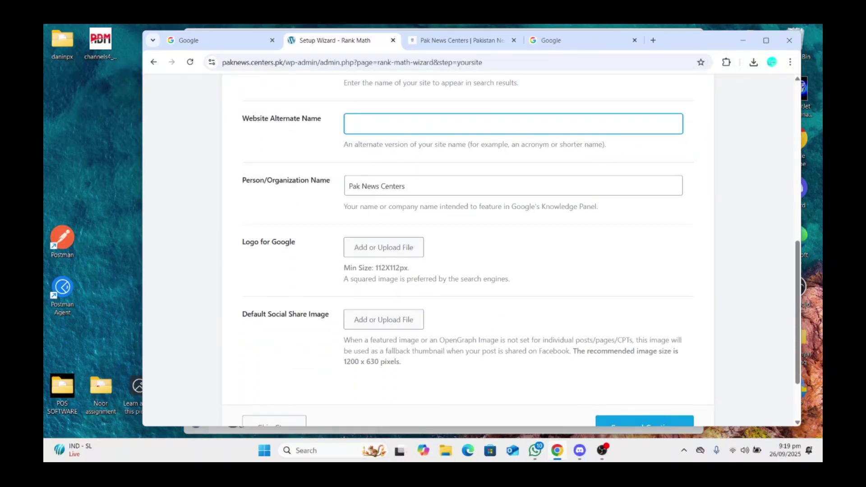
Use the black pnc.jpg image as Logo for Google, replacing 'favicon' with 'logo' in alt text and caption
click(384, 248)
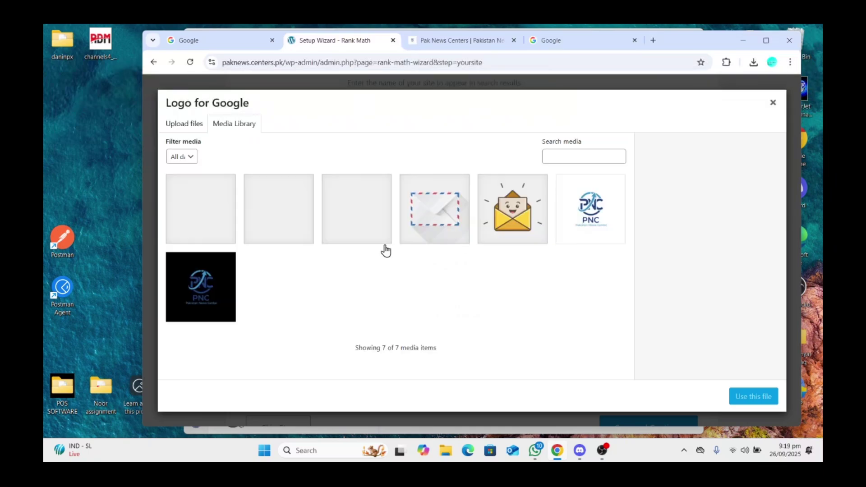
click(212, 298)
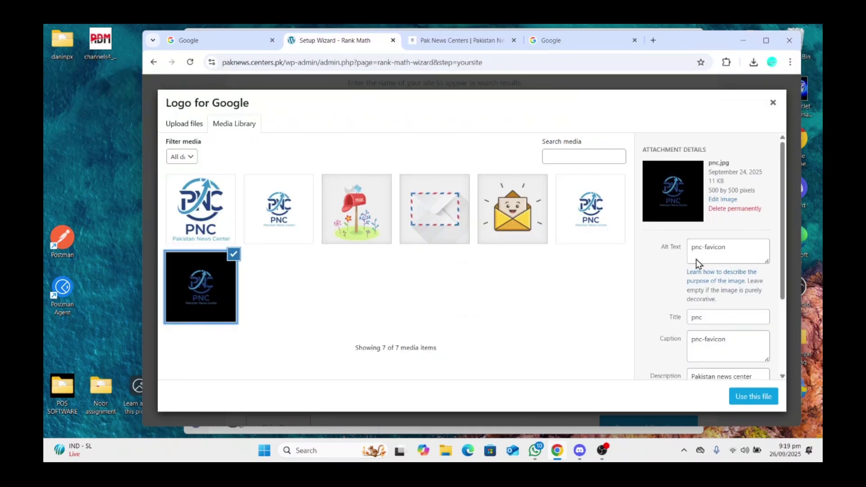
double_click(718, 249)
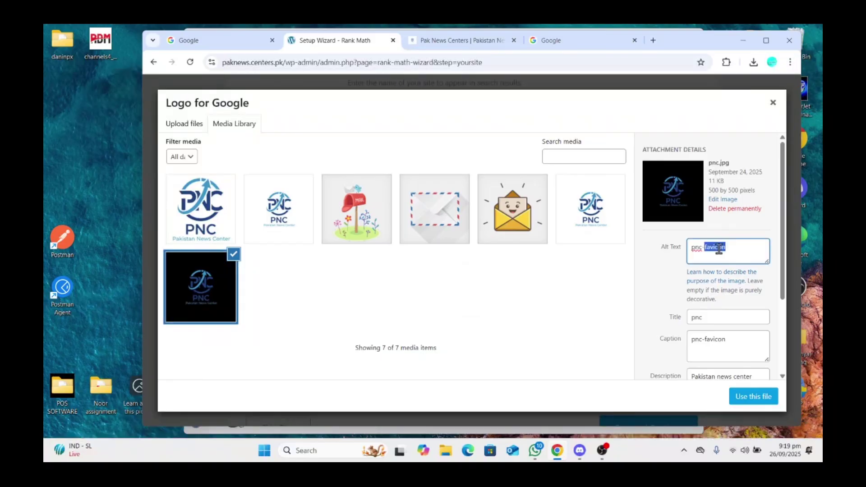
text(logo)
double_click(722, 340)
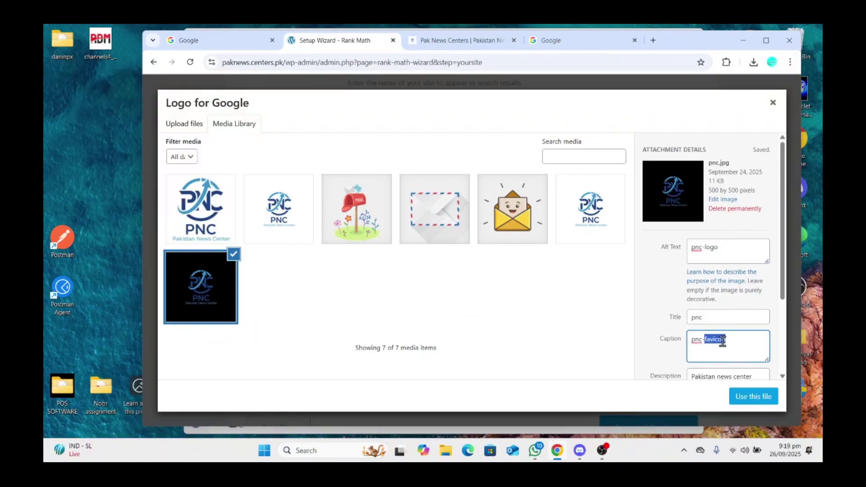
text(logo)
click(752, 397)
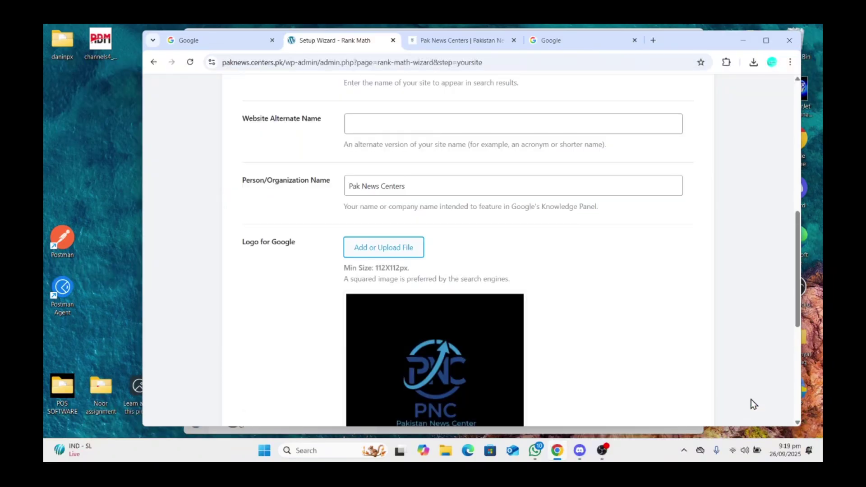
scroll(753, 404, down, 2)
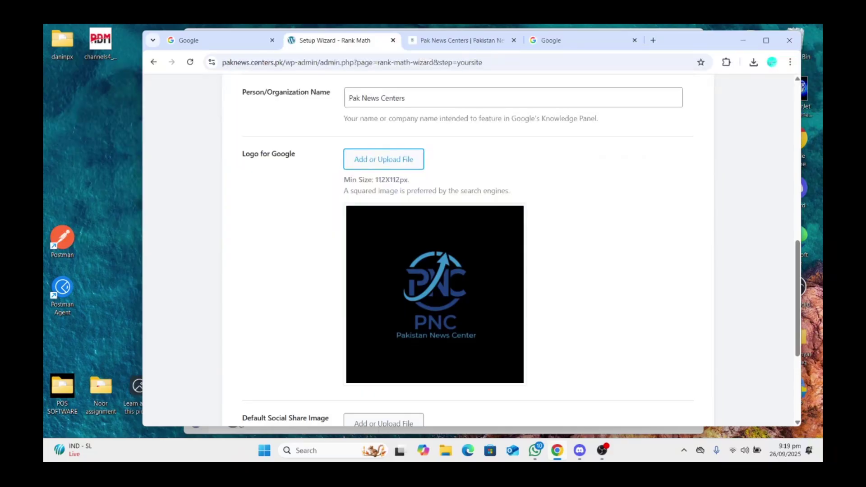
scroll(467, 249, down, 2)
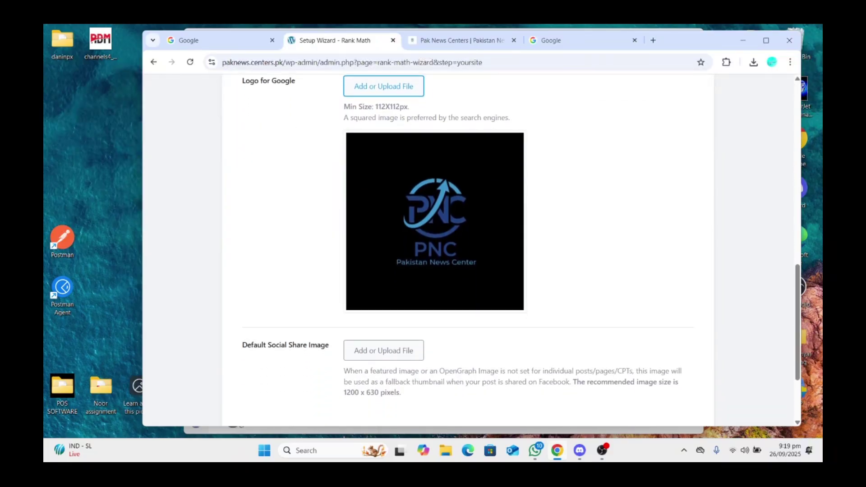
scroll(467, 248, down, 2)
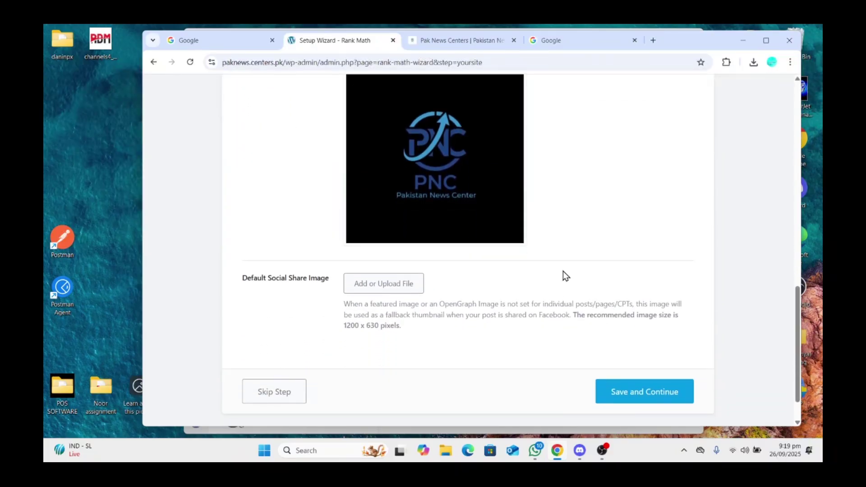
mouse_move(437, 213)
Save the Your Site details, then save the Analytics step without connecting Google services
click(630, 397)
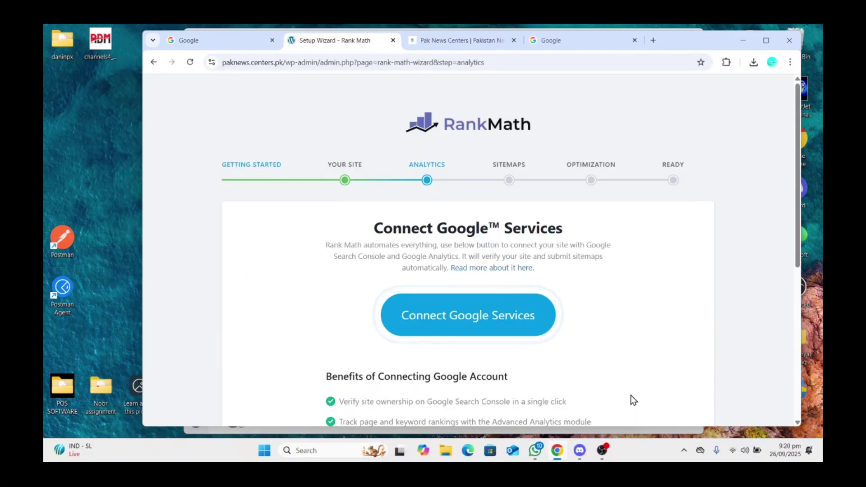
scroll(630, 396, down, 1)
scroll(415, 357, down, 5)
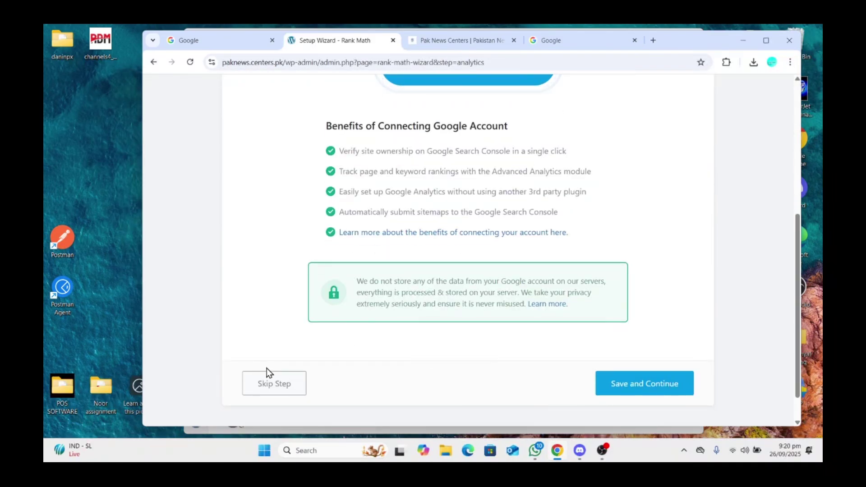
scroll(266, 367, up, 1)
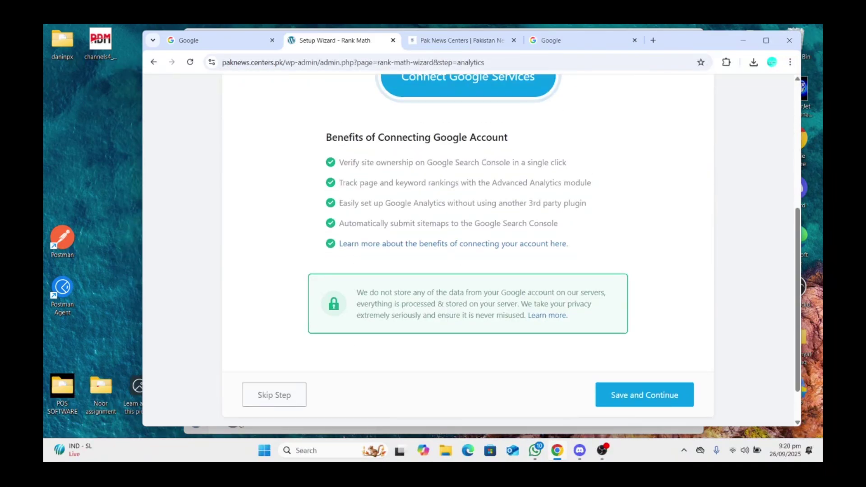
scroll(467, 248, up, 2)
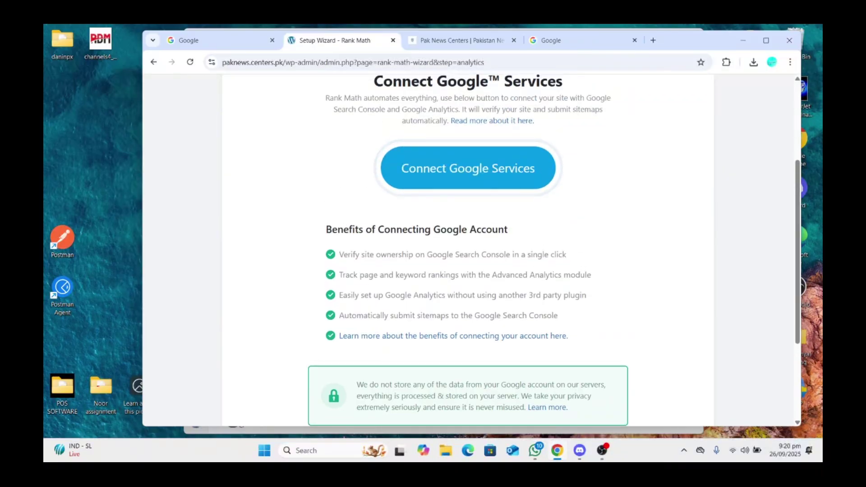
scroll(607, 88, up, 3)
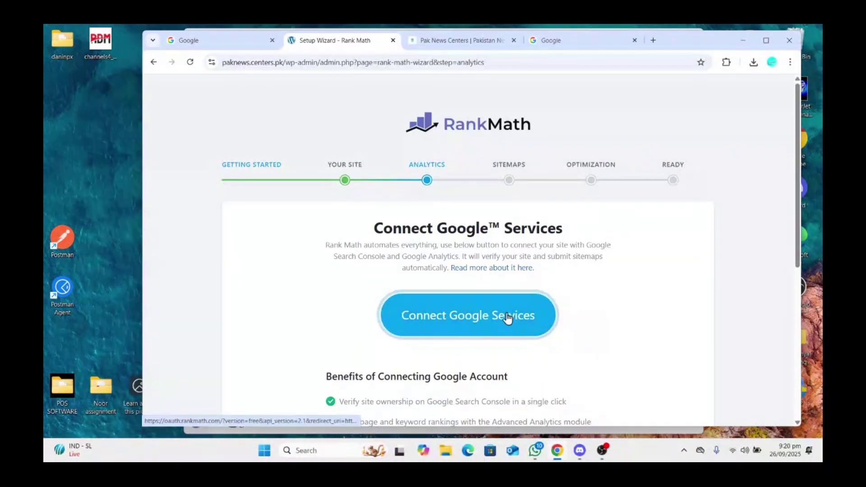
scroll(506, 320, down, 2)
scroll(467, 248, down, 4)
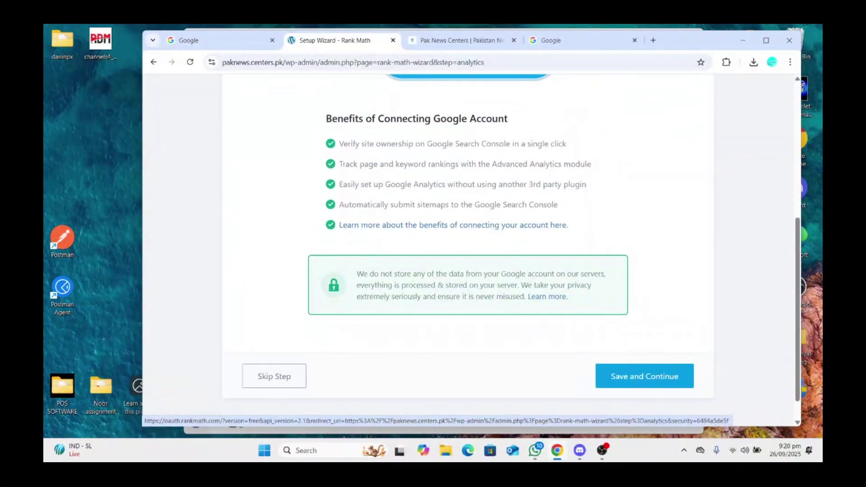
click(639, 382)
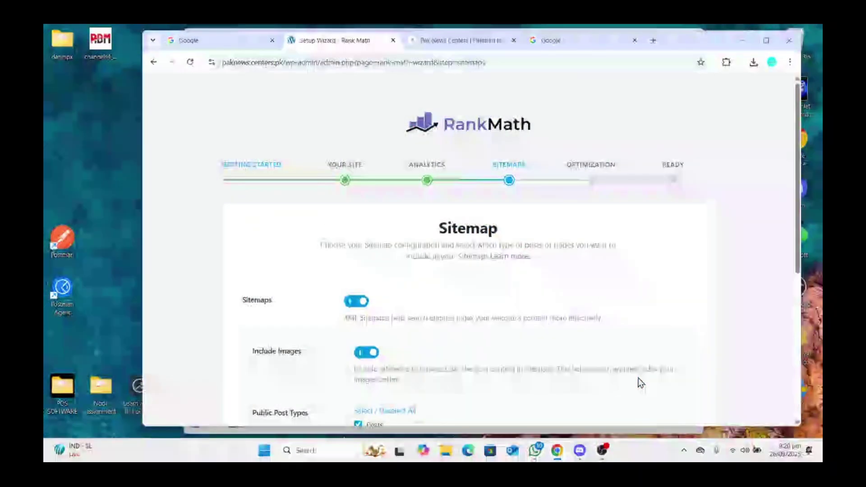
scroll(640, 382, down, 2)
scroll(640, 382, down, 1)
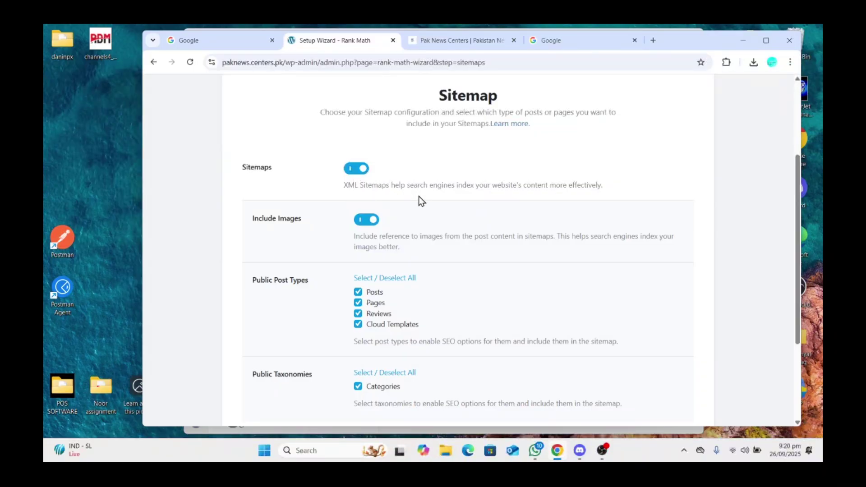
scroll(419, 198, down, 2)
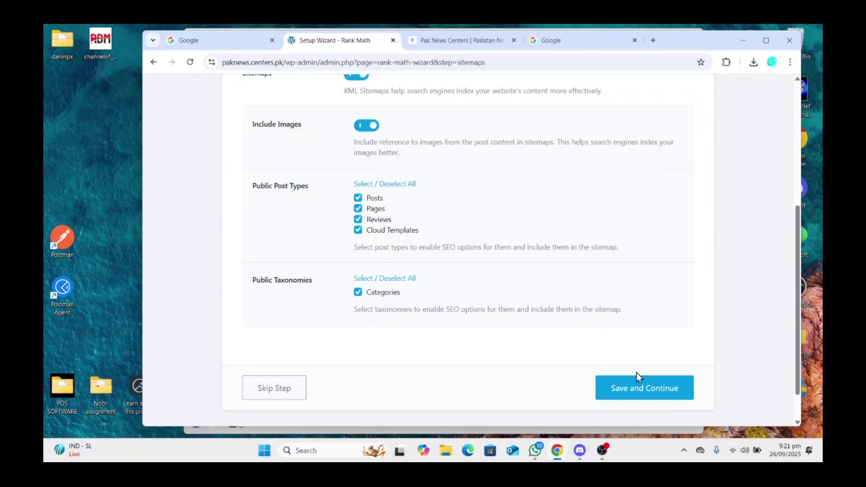
Save the Sitemap and SEO Tweaks steps as they are, then dismiss the offline alert
click(644, 390)
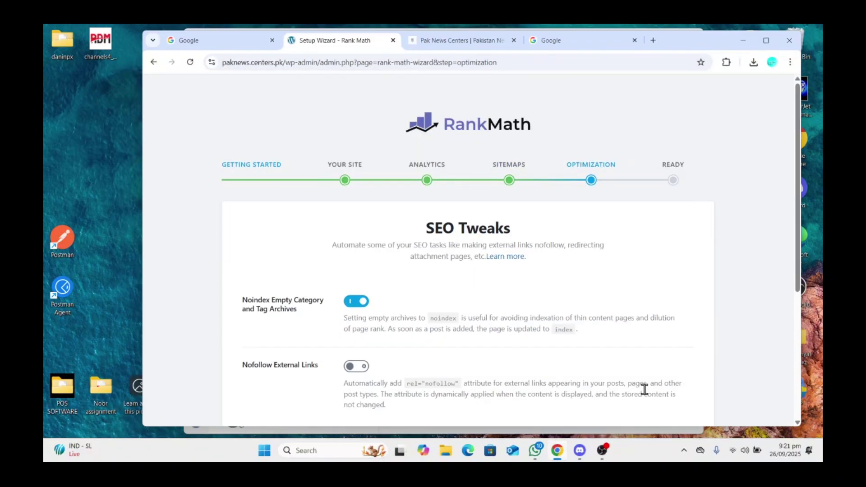
scroll(645, 389, down, 1)
scroll(467, 248, down, 3)
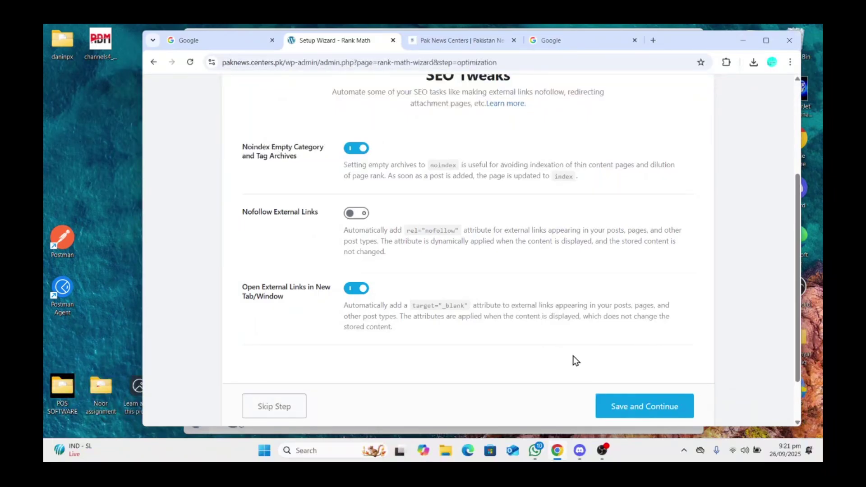
click(637, 400)
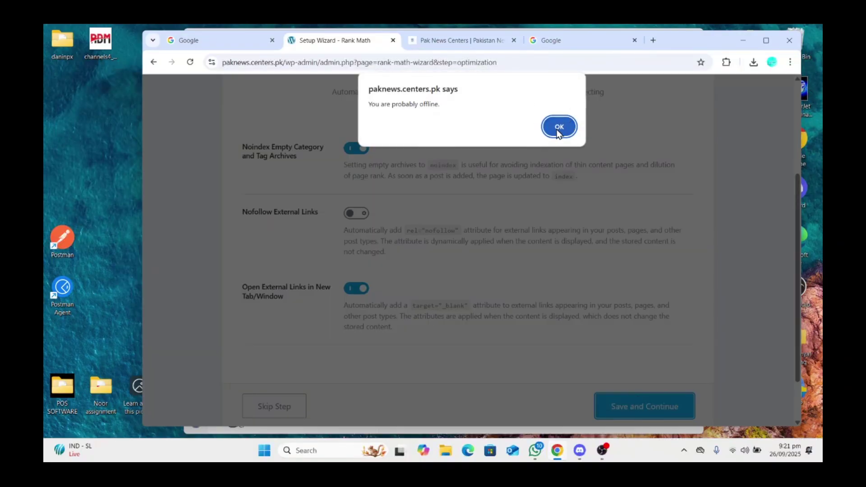
click(556, 128)
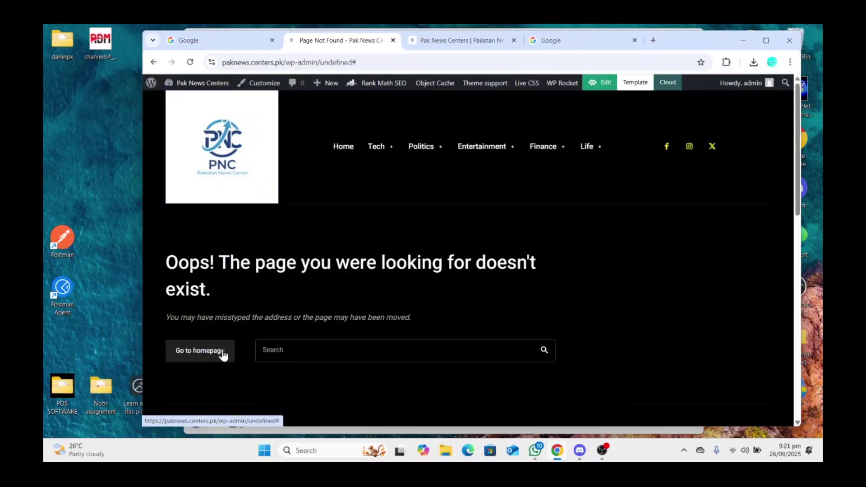
Go from the site's homepage to the WordPress admin Dashboard
click(224, 355)
click(212, 173)
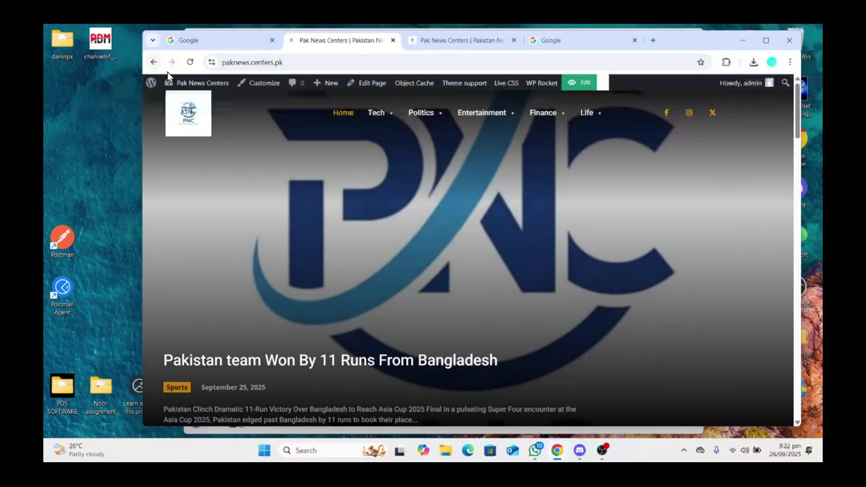
mouse_move(198, 83)
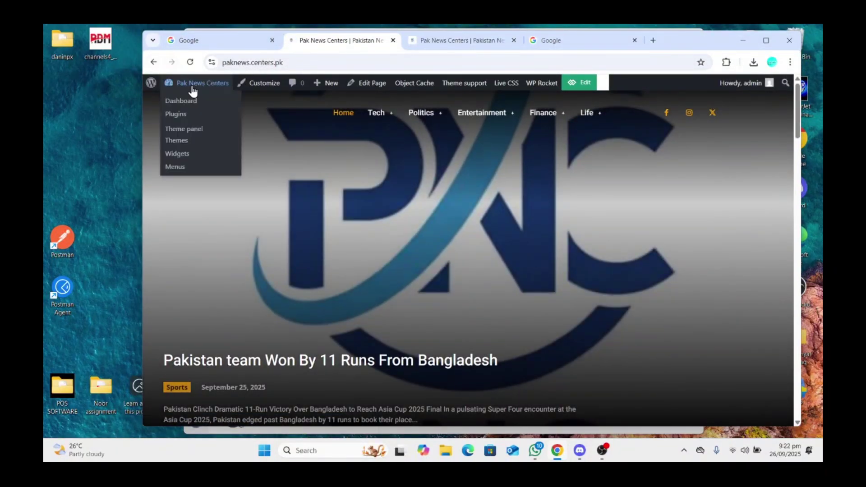
click(192, 101)
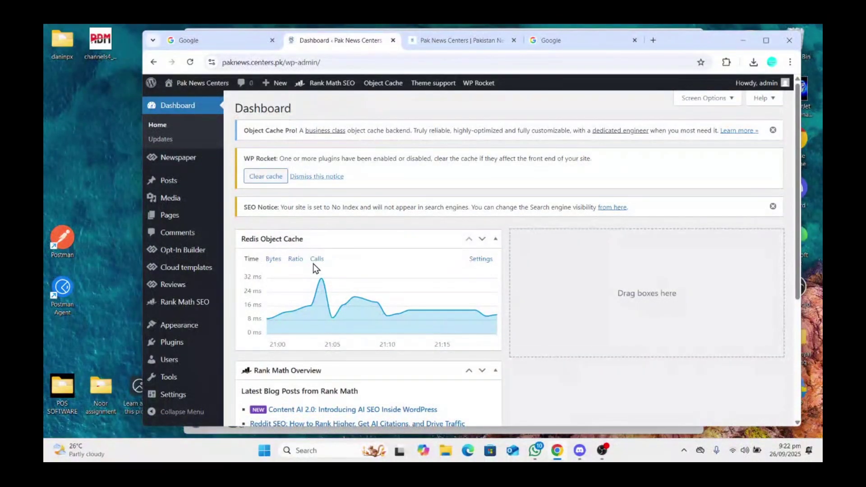
Review the Dashboard's Rank Math Overview and Site Health, then bring up the Rank Math SEO submenu
scroll(313, 263, down, 3)
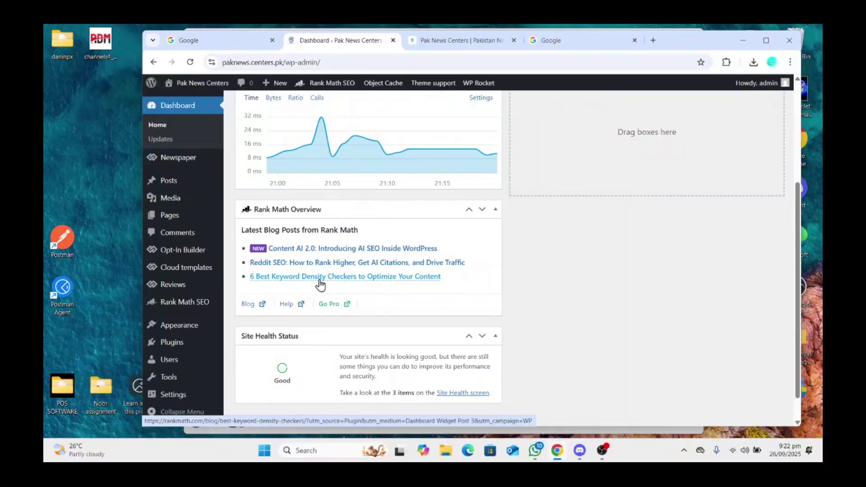
scroll(320, 281, down, 1)
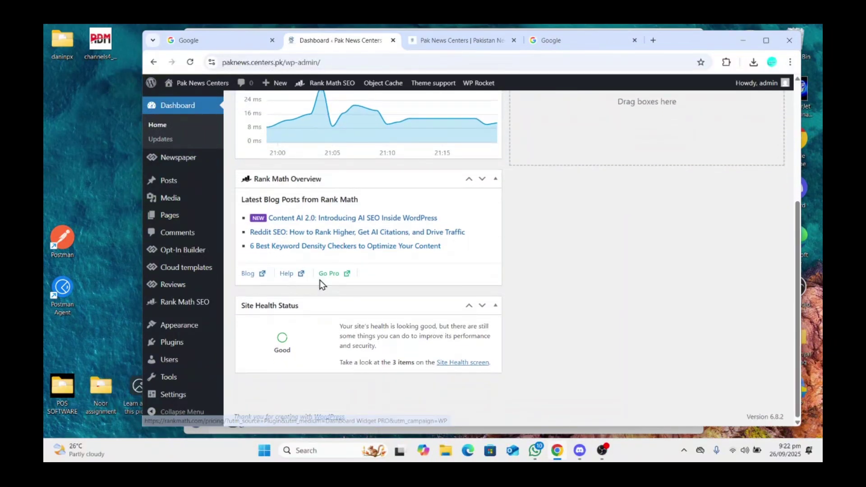
scroll(320, 284, up, 4)
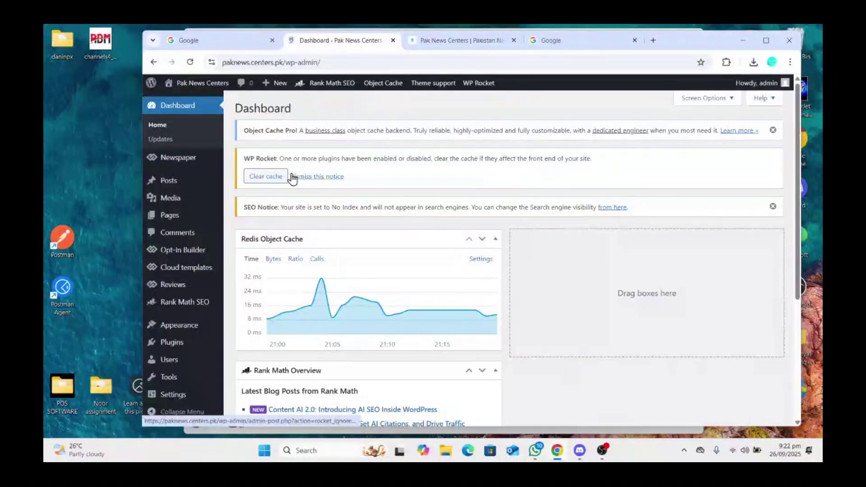
mouse_move(203, 303)
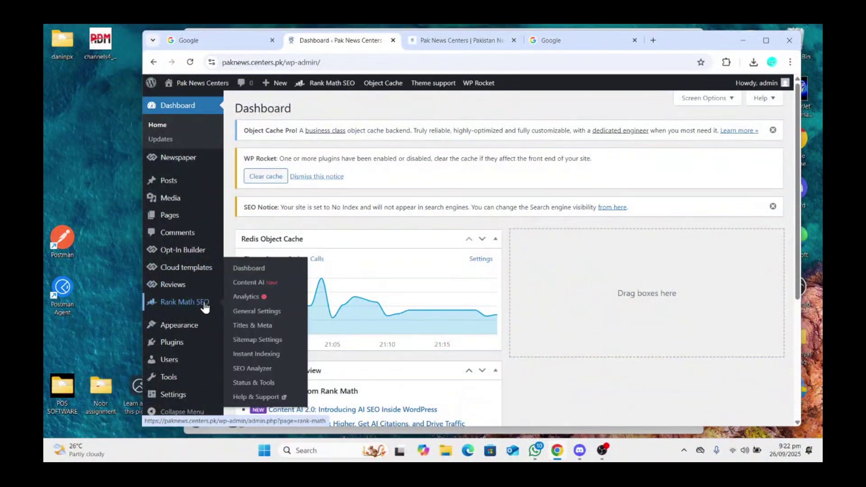
Open Rank Math's Dashboard and review its modules, with Content AI and Analytics enabled
click(276, 273)
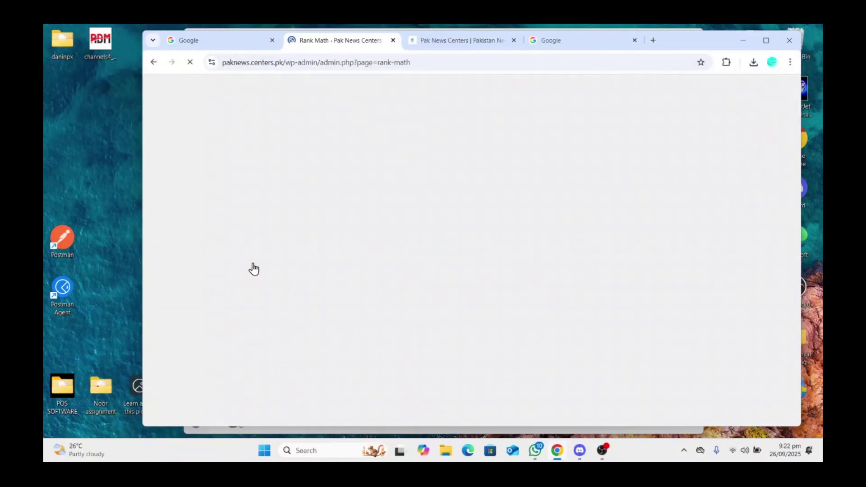
click(448, 46)
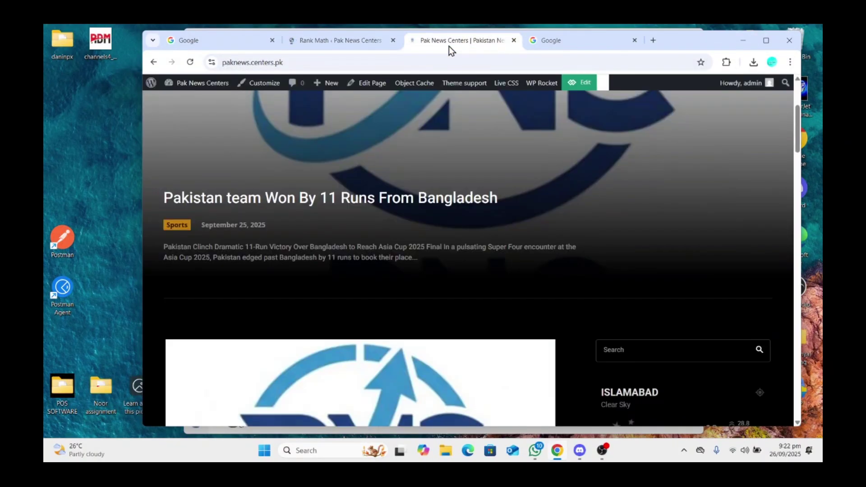
click(325, 39)
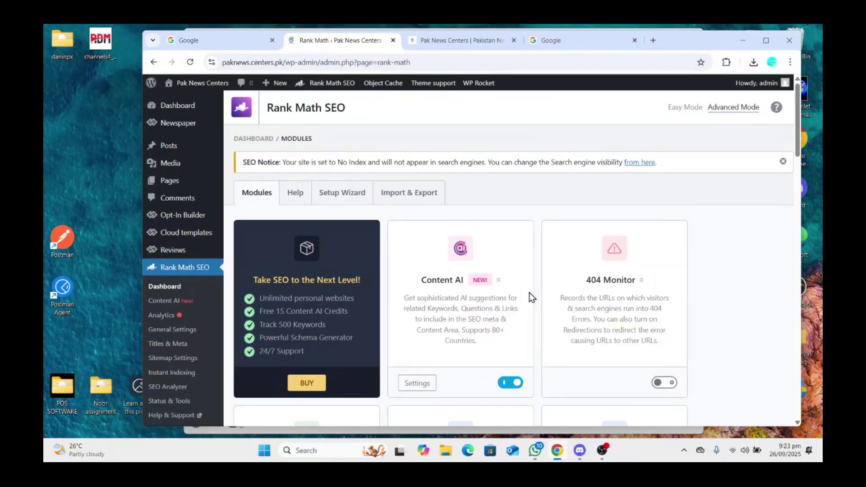
scroll(530, 293, down, 1)
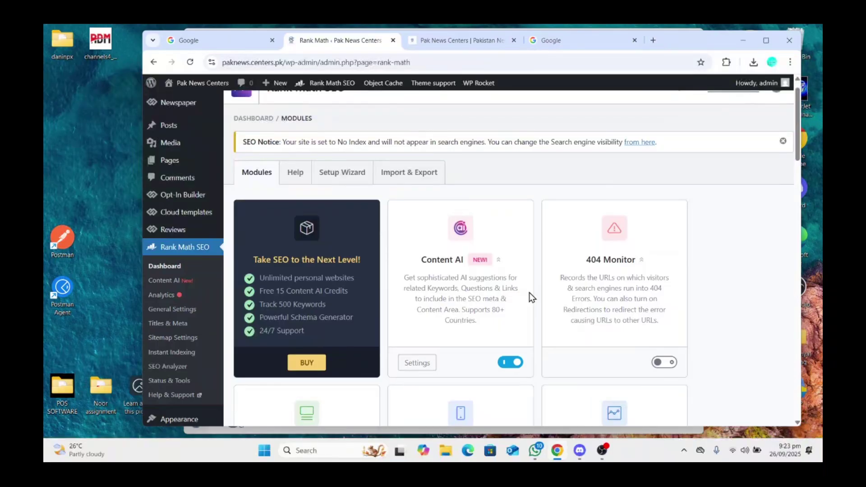
scroll(529, 293, down, 2)
scroll(530, 293, down, 3)
scroll(529, 293, up, 3)
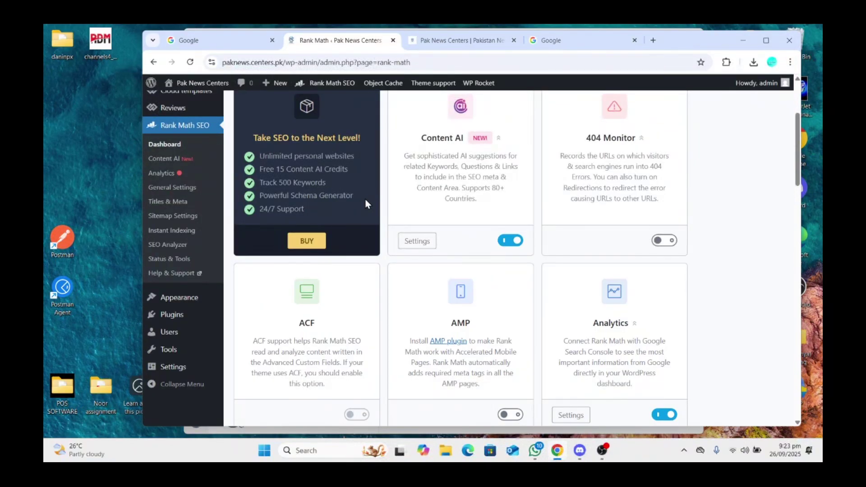
scroll(365, 200, up, 1)
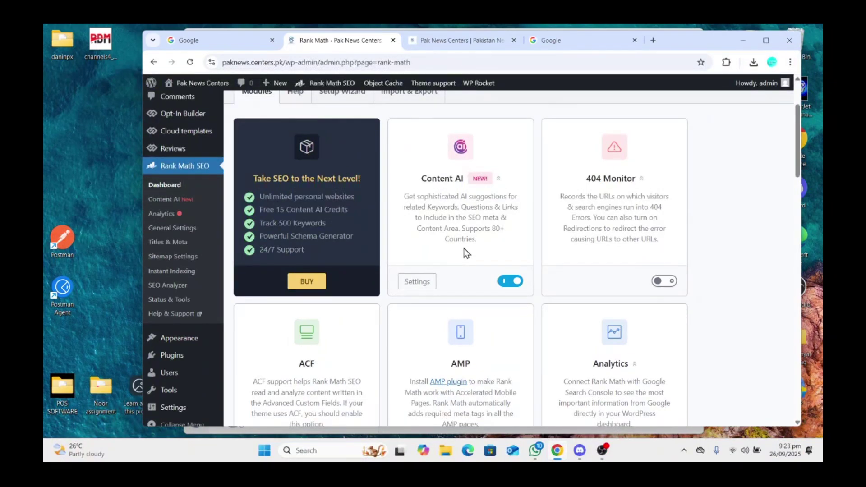
scroll(464, 248, down, 2)
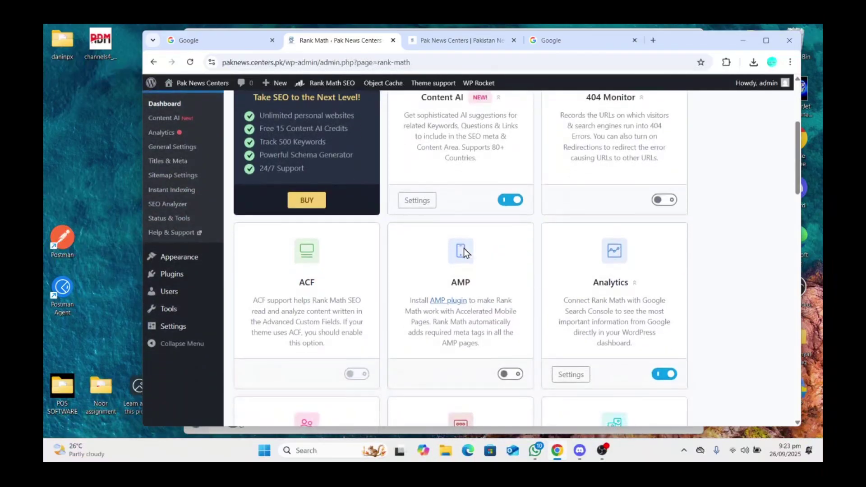
scroll(465, 252, down, 3)
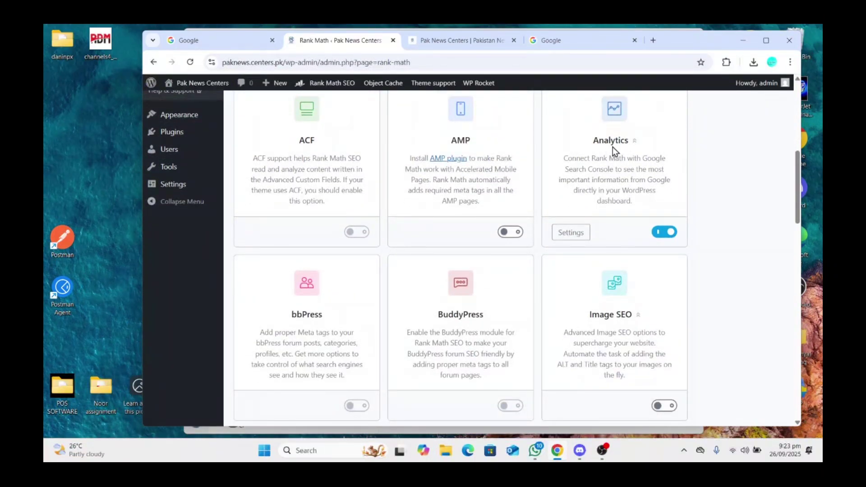
scroll(612, 147, down, 3)
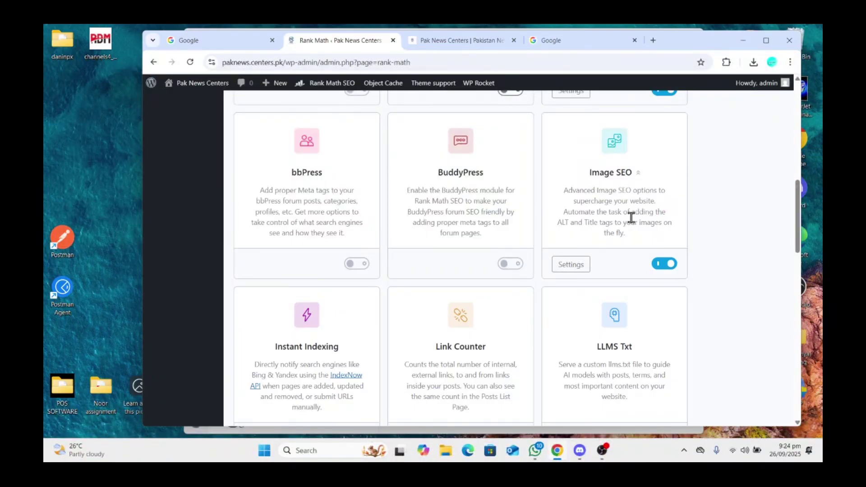
scroll(631, 217, up, 1)
scroll(631, 218, down, 6)
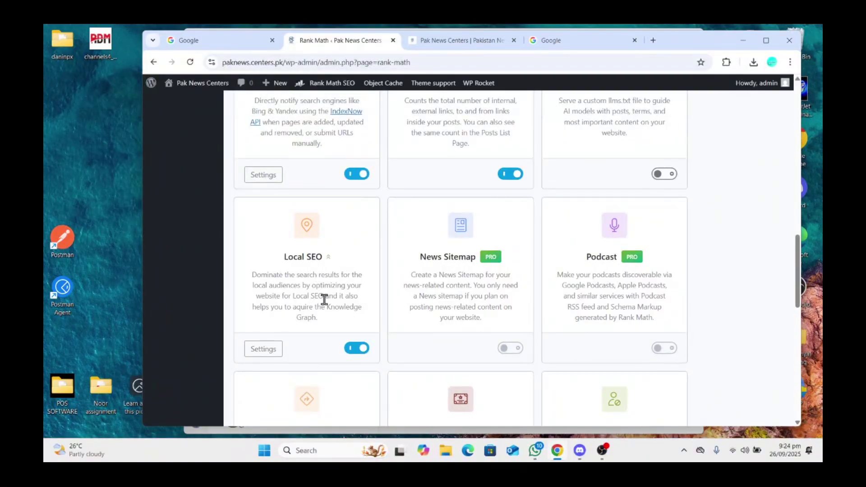
scroll(324, 300, down, 3)
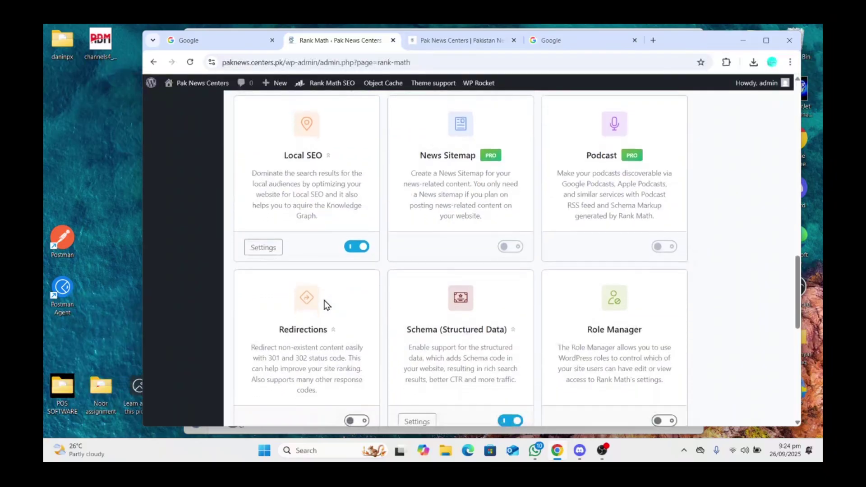
scroll(324, 300, down, 3)
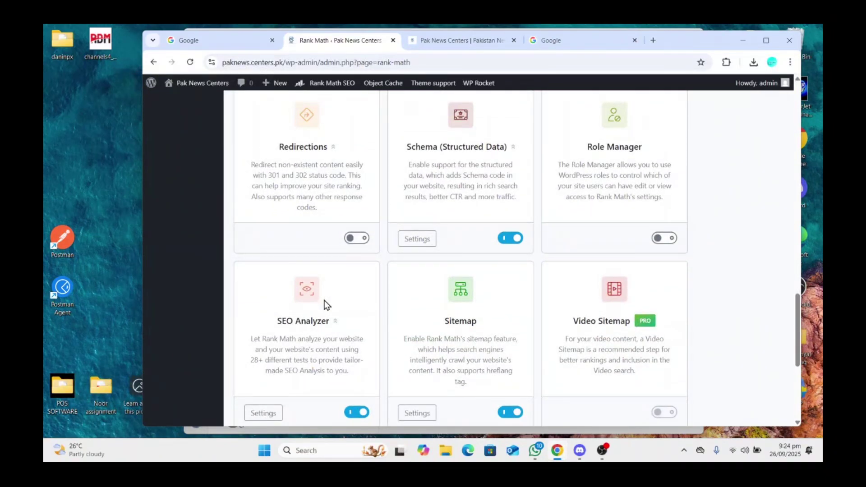
scroll(473, 225, down, 1)
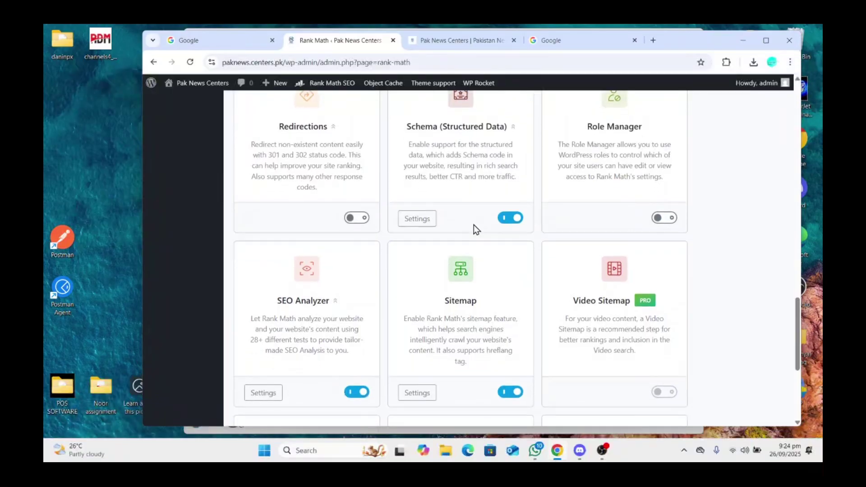
scroll(473, 224, down, 3)
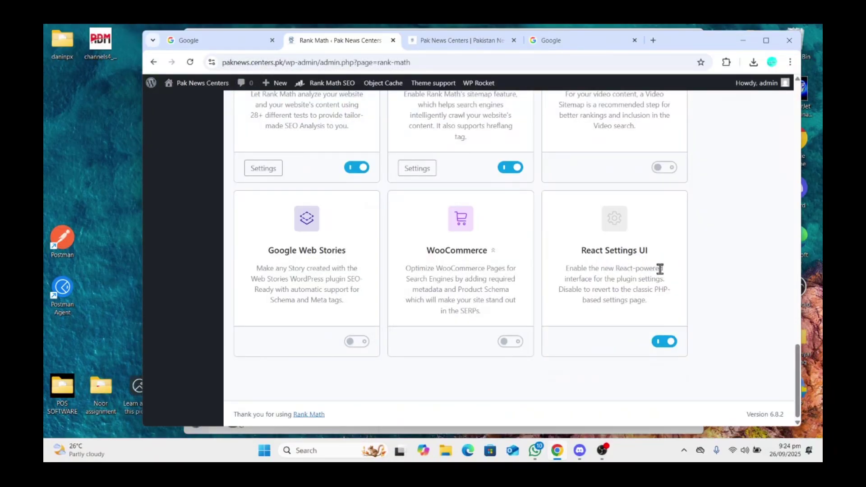
scroll(659, 270, up, 10)
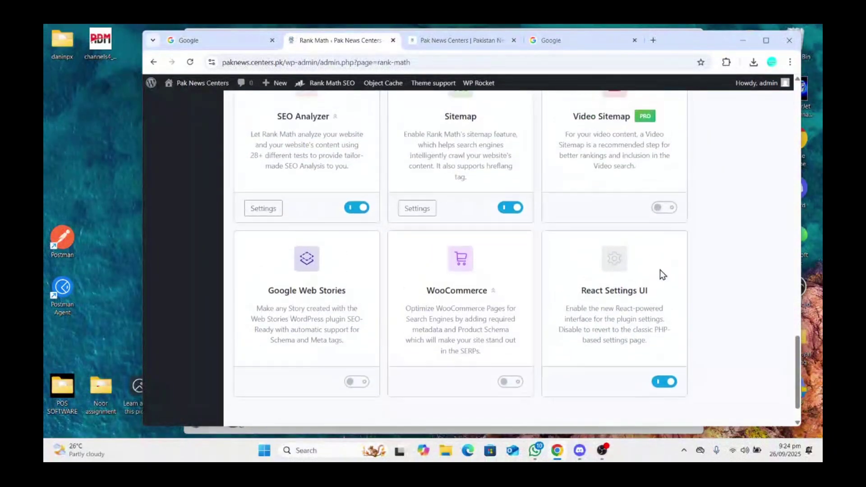
scroll(659, 274, up, 10)
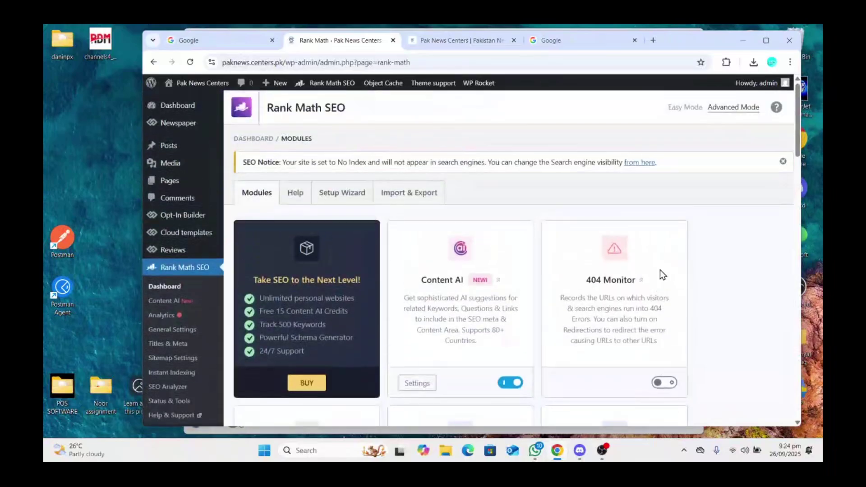
Launch the Rank Math Setup Wizard, jump to its Ready step, and start Advanced Options
click(342, 193)
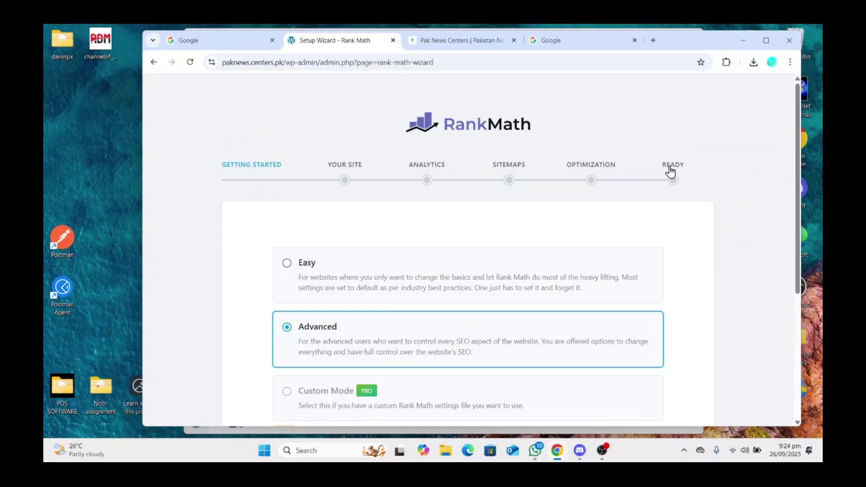
click(670, 170)
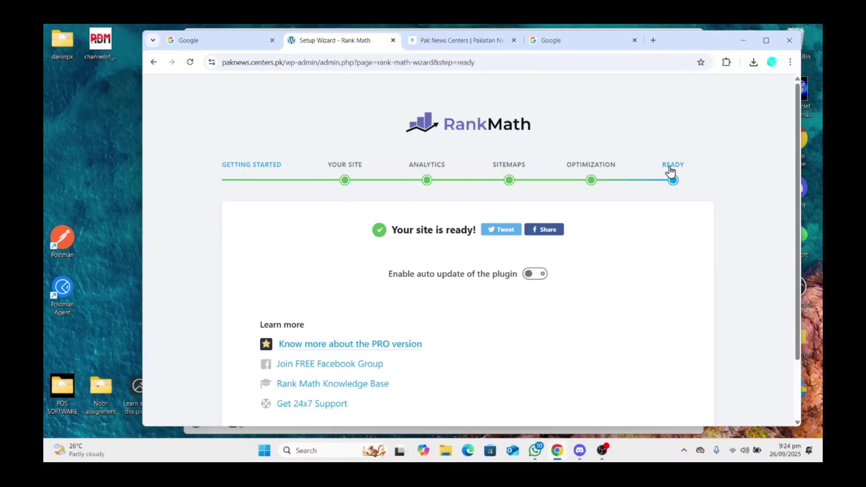
scroll(670, 171, down, 2)
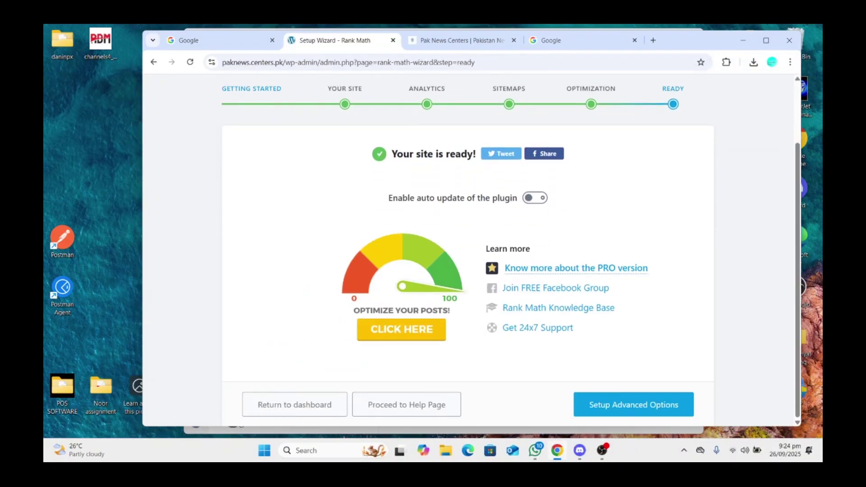
click(646, 405)
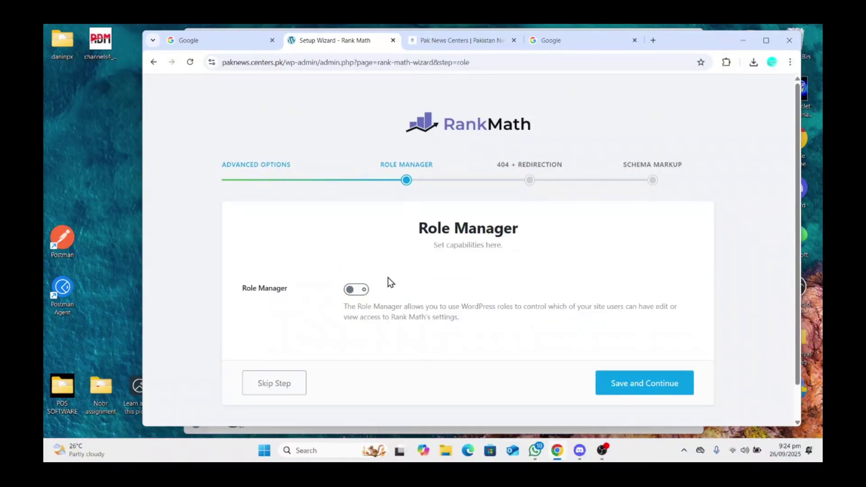
Turn on Role Manager with default role capabilities and save, advancing to 404 + Redirection
click(363, 289)
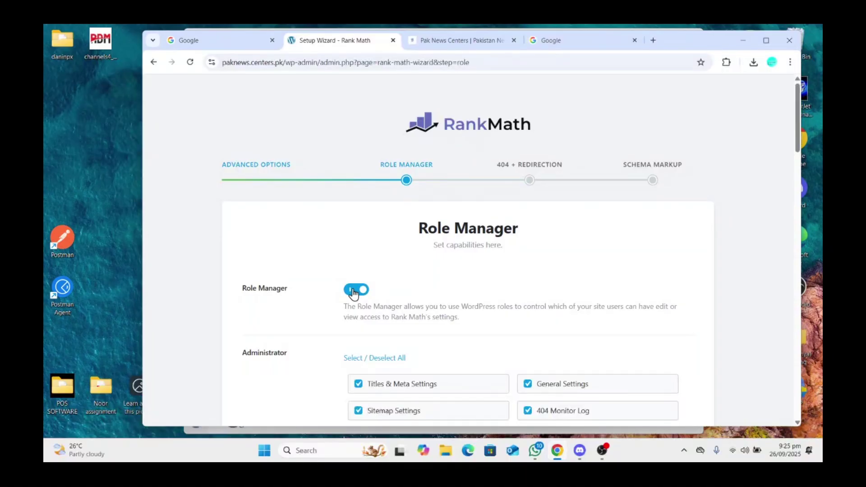
scroll(353, 293, down, 3)
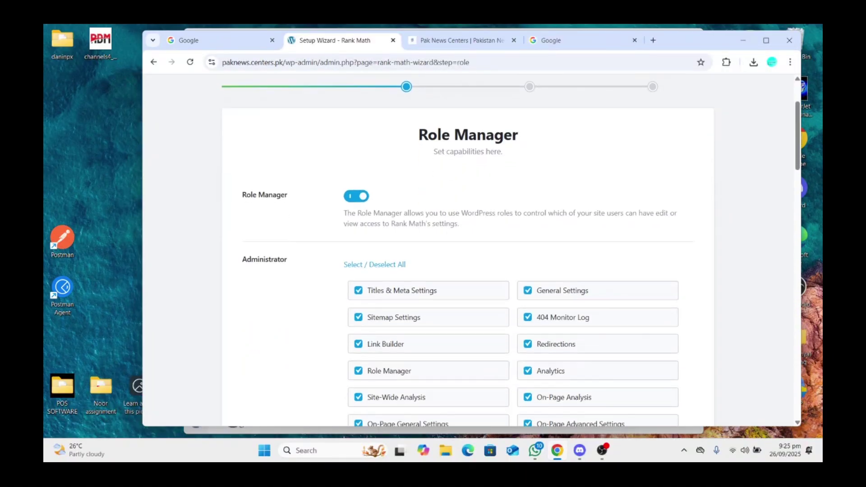
scroll(467, 250, down, 15)
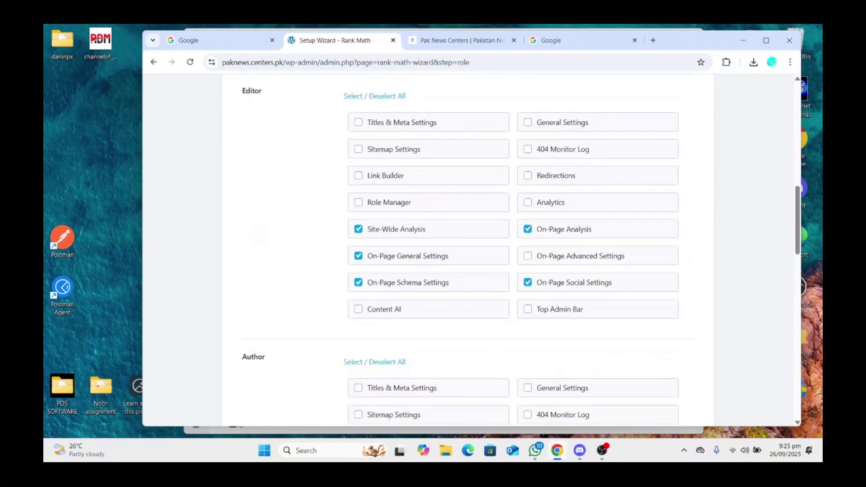
scroll(468, 250, down, 1)
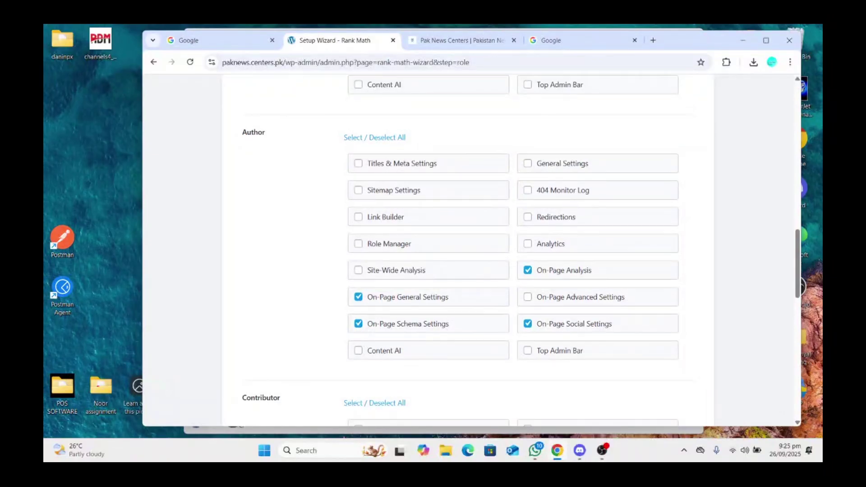
scroll(468, 250, down, 4)
scroll(467, 250, down, 9)
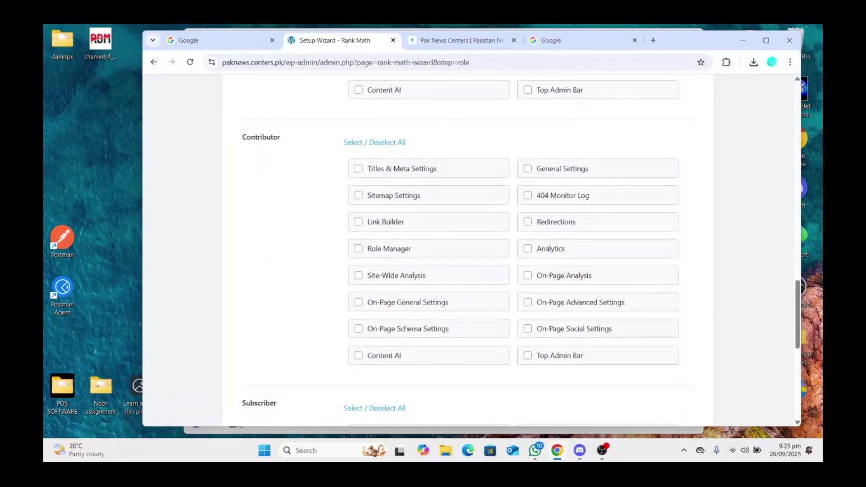
scroll(468, 250, down, 1)
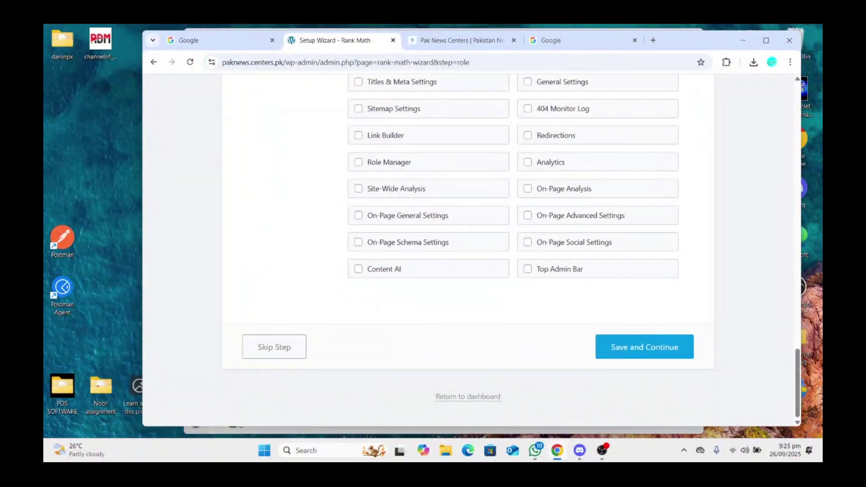
click(657, 357)
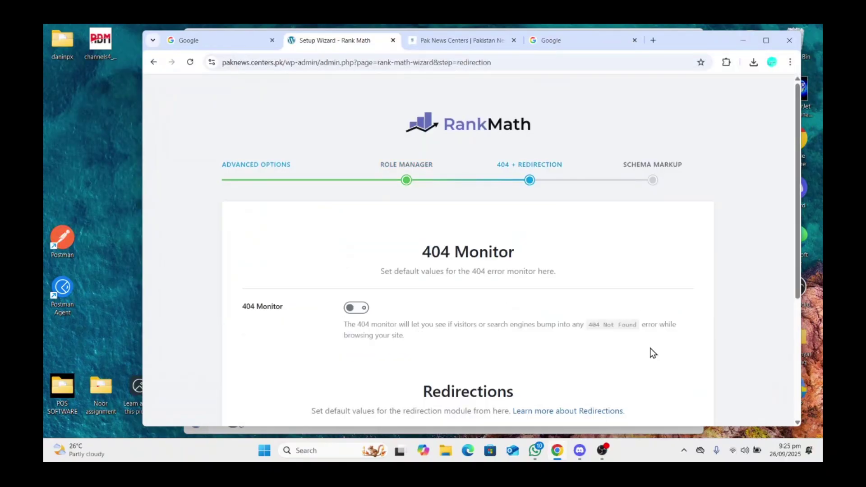
Save the 404 + Redirection defaults and Schema Markup with Article for posts and pages
scroll(653, 353, down, 4)
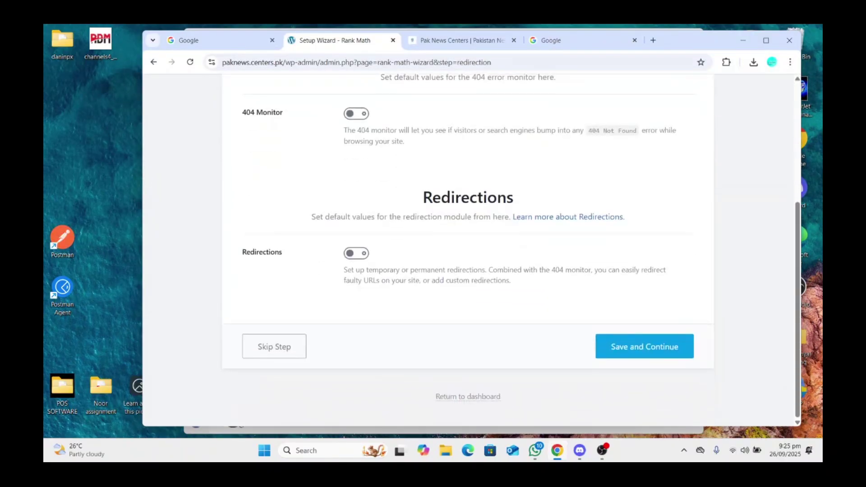
click(664, 348)
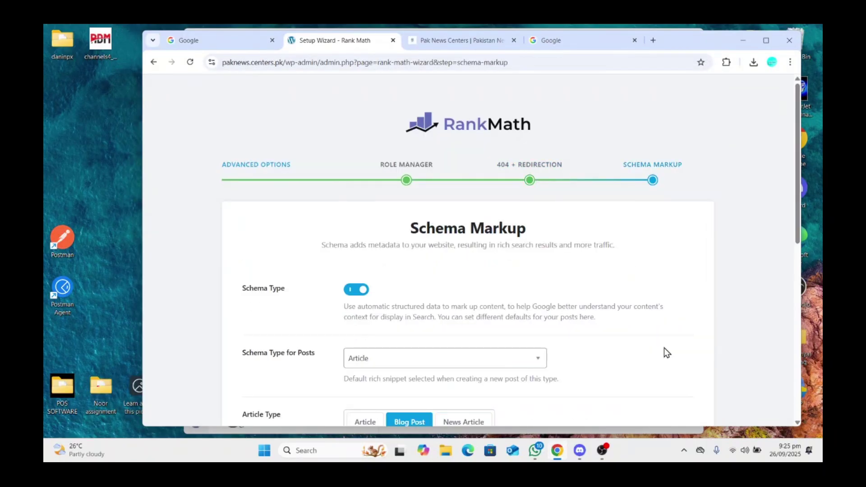
scroll(663, 352, down, 7)
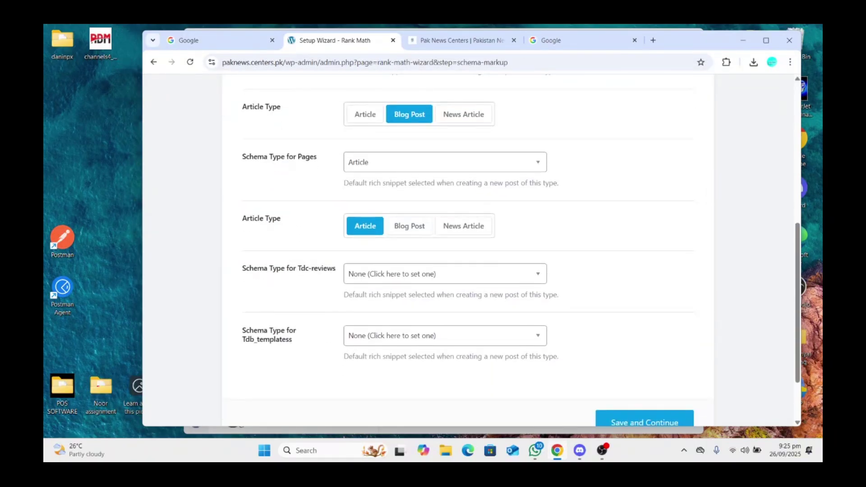
click(643, 424)
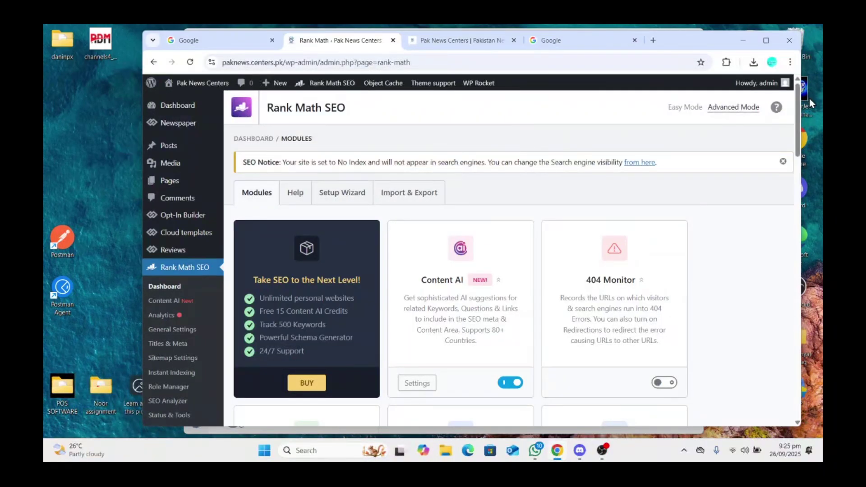
Dismiss the no-index SEO notice and review the Posts list's single published post
click(779, 162)
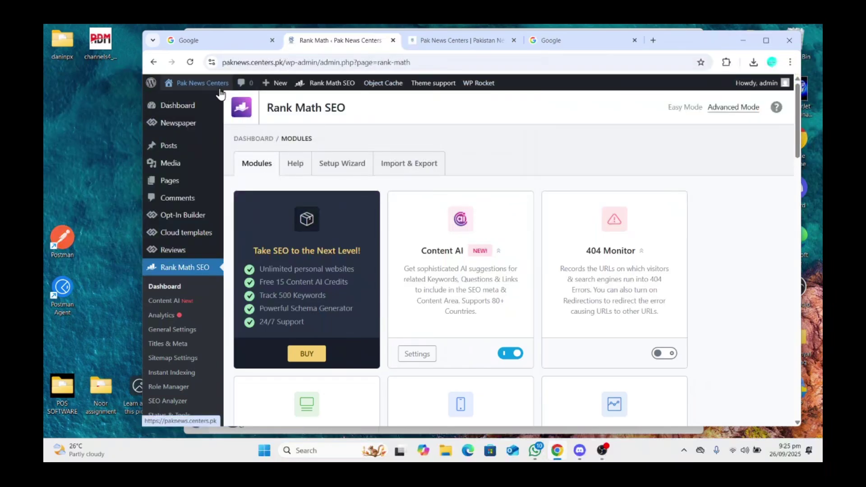
click(167, 146)
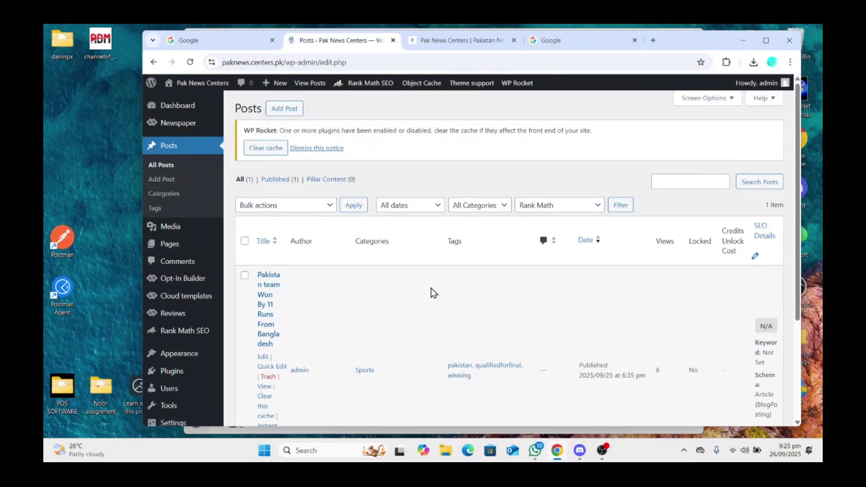
scroll(431, 292, down, 1)
scroll(433, 293, down, 2)
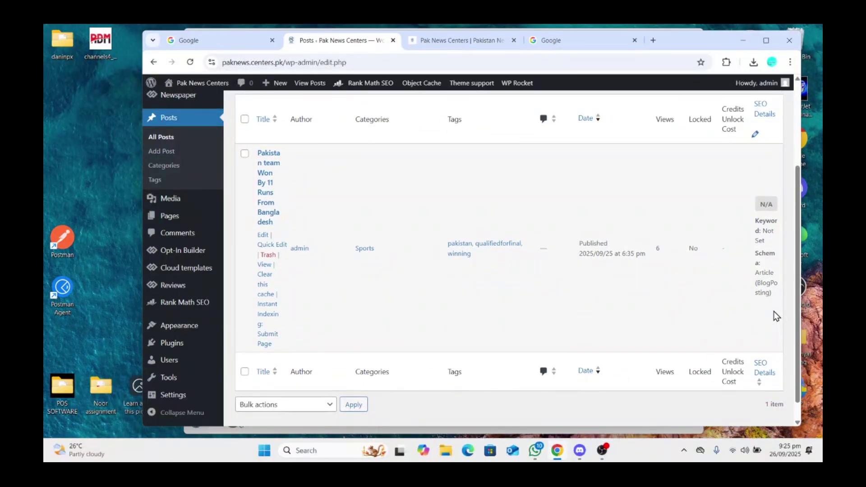
scroll(773, 311, up, 1)
scroll(773, 311, up, 3)
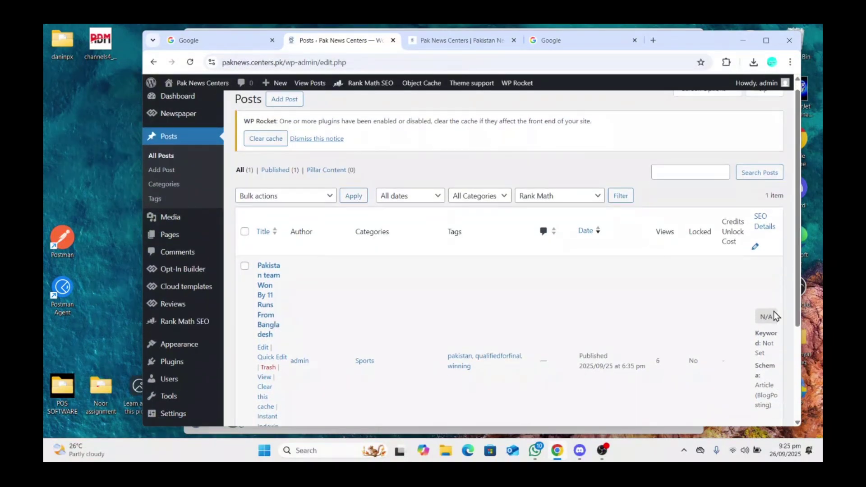
scroll(773, 311, down, 4)
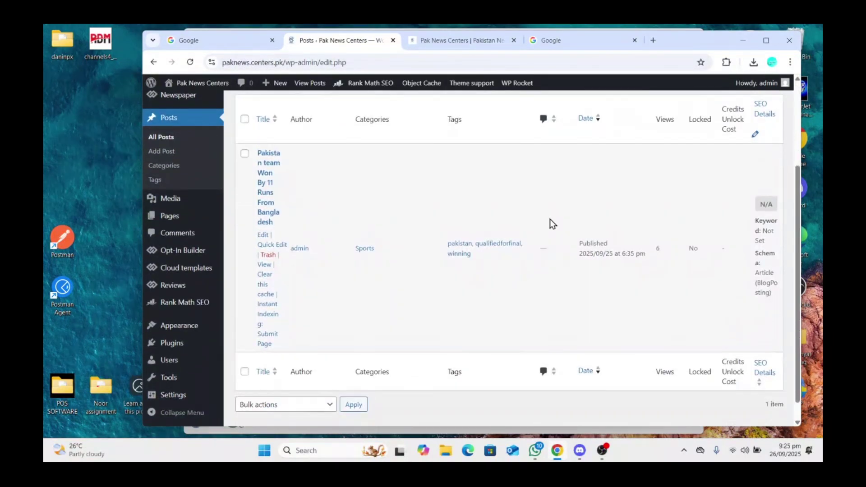
Open the 'Pakistan team Won By 11 Runs From Bangladesh' post in the editor and copy its title
click(264, 239)
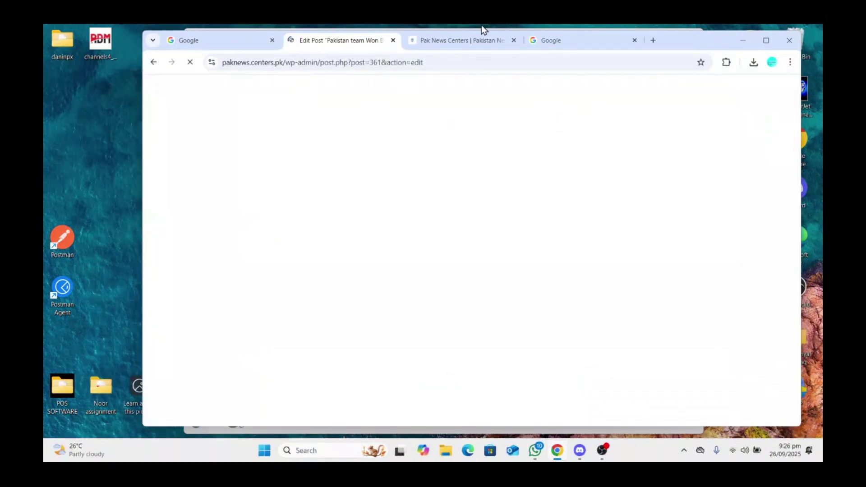
click(451, 42)
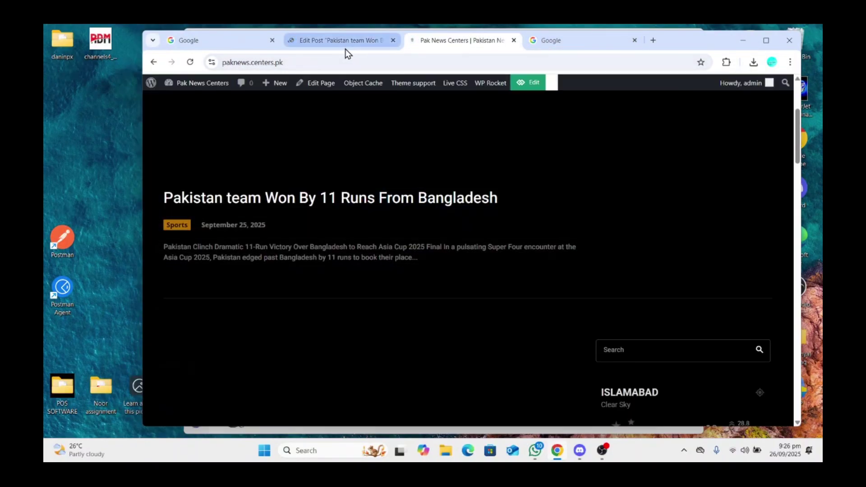
click(345, 44)
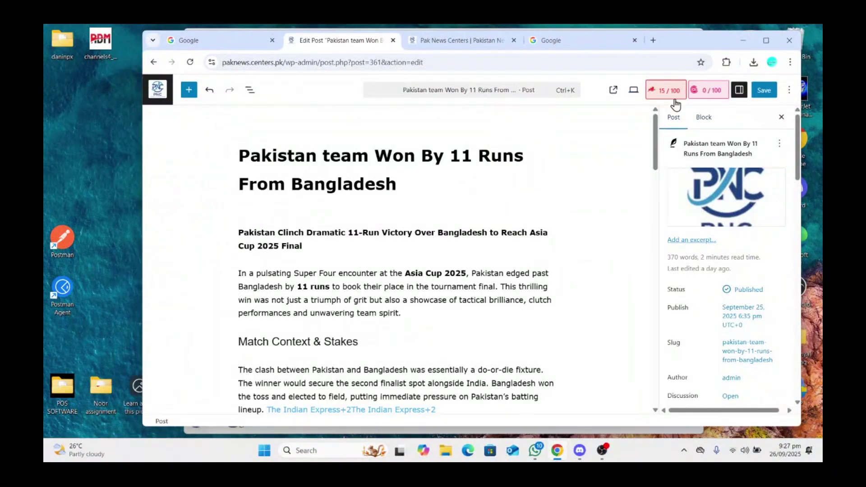
mouse_move(775, 215)
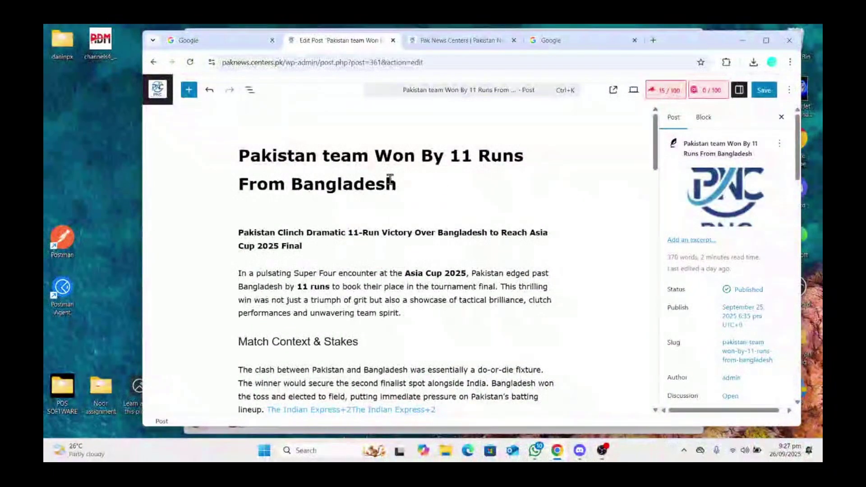
click(415, 182)
key(ctrl+a)
key(ctrl+c)
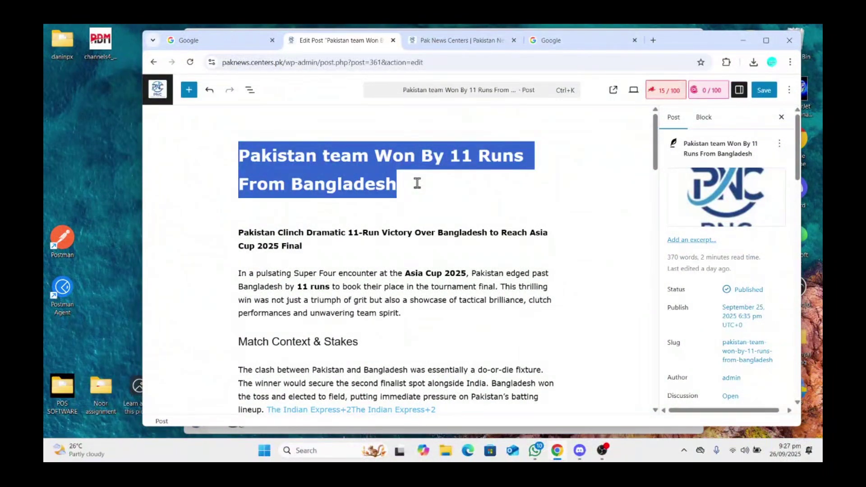
click(561, 41)
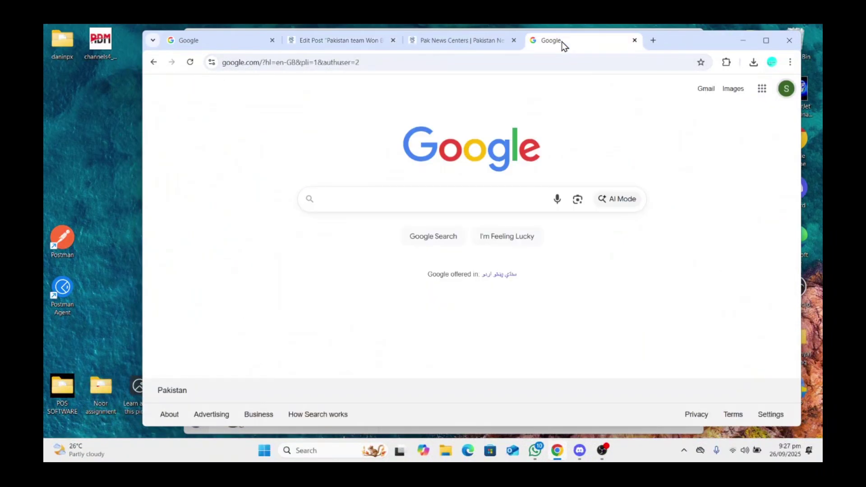
Search Google for 'chatgpt' and go to chatgpt.com
click(374, 204)
text(c)
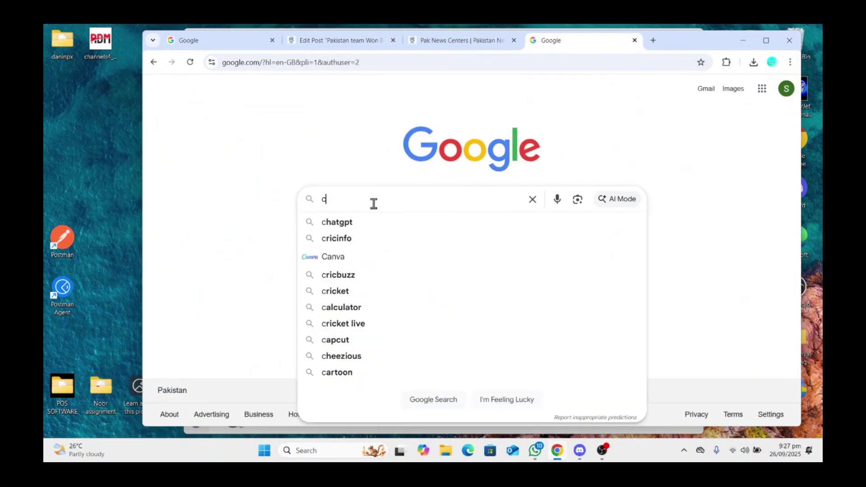
click(343, 224)
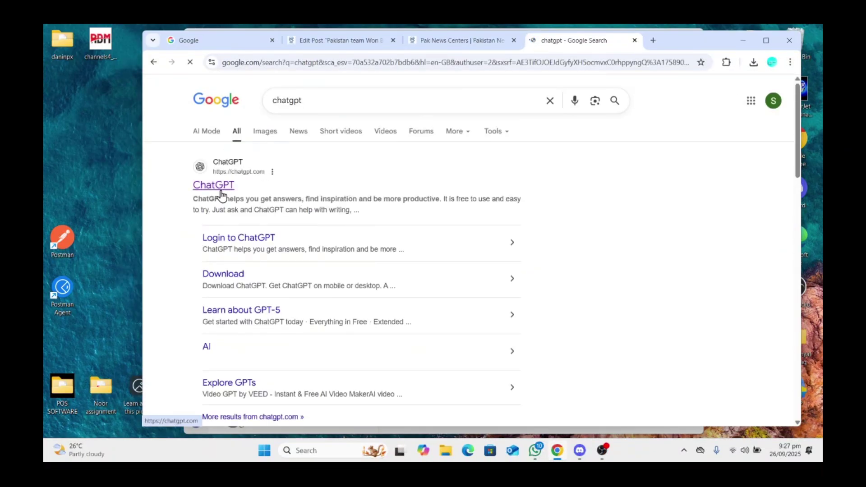
click(220, 186)
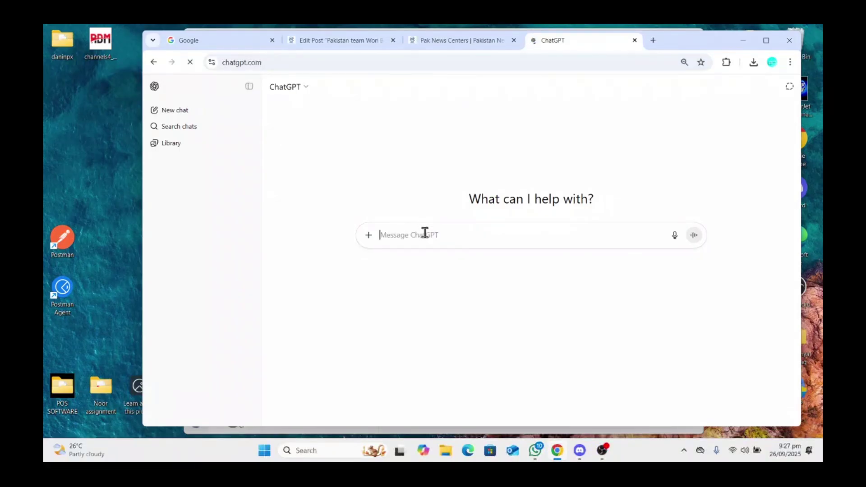
Ask ChatGPT 'Give me suitable title for seo friendly' for the pasted title and select suggestion 1
key(ctrl+v)
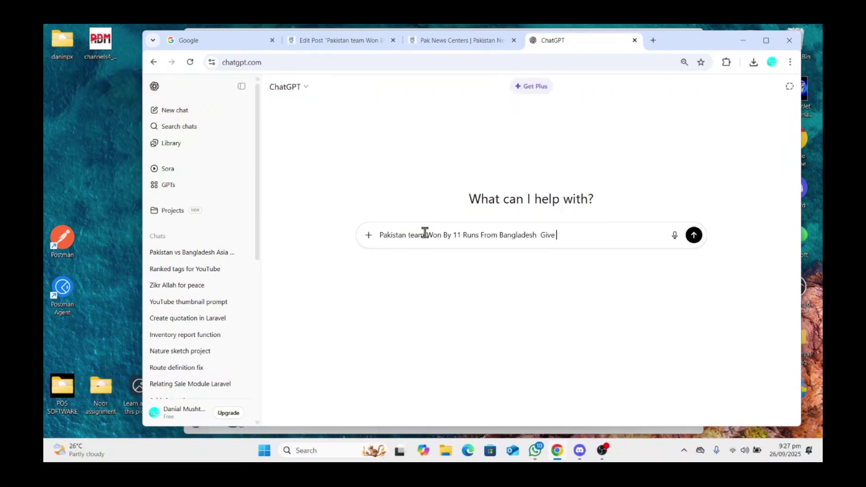
text(Give me suit)
text(able title for seo friendly)
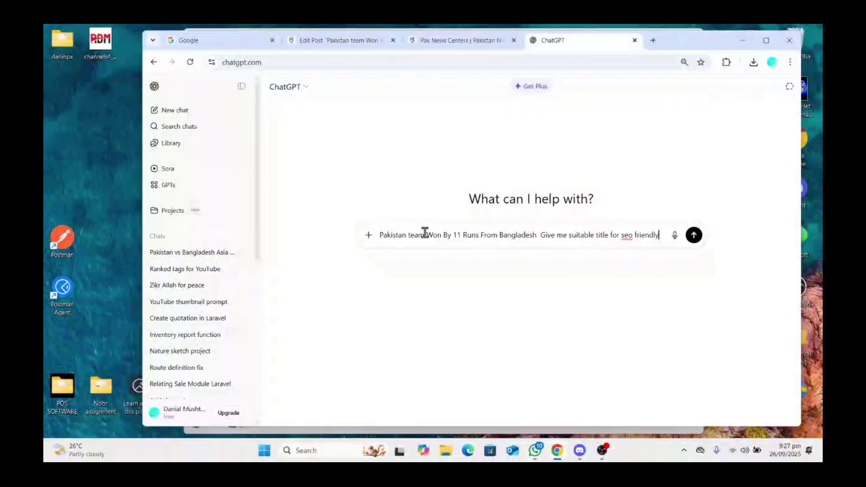
key(Return)
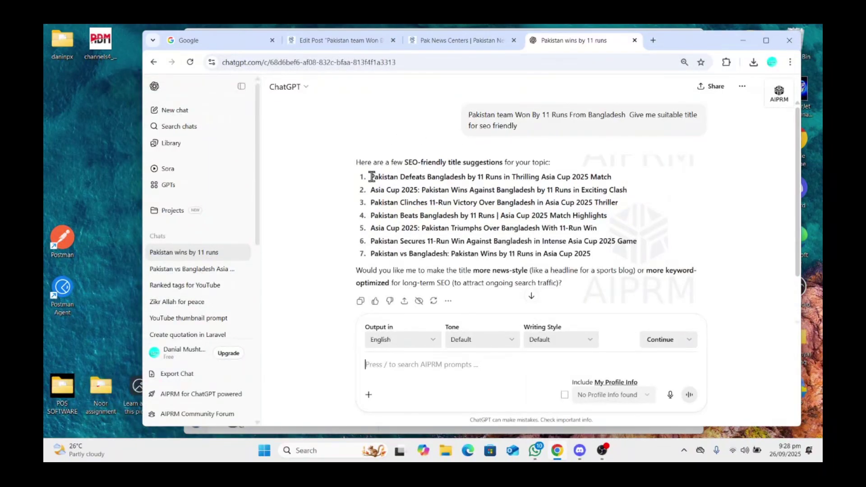
drag(370, 176, 624, 175)
key(ctrl+c)
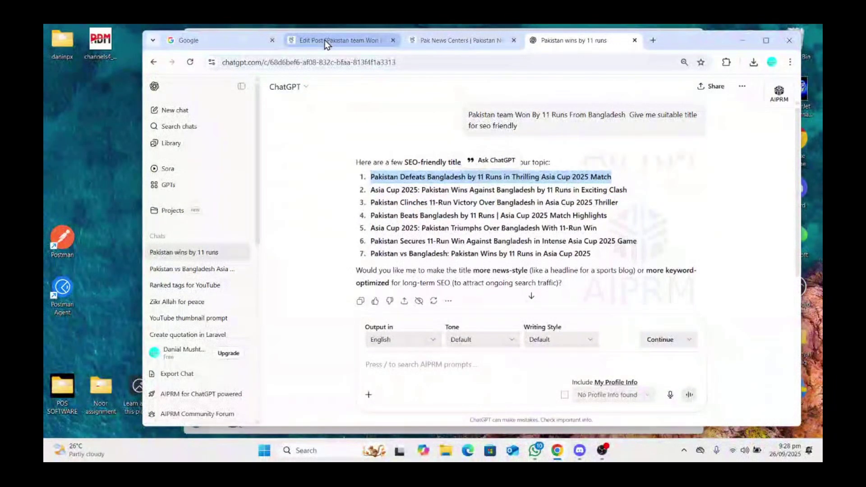
Retitle the post 'Pakistan Defeats Bangladesh by 11 Runs in Thrilling Asia Cup 2025 Match' and paste it below the intro
click(338, 40)
key(ctrl+v)
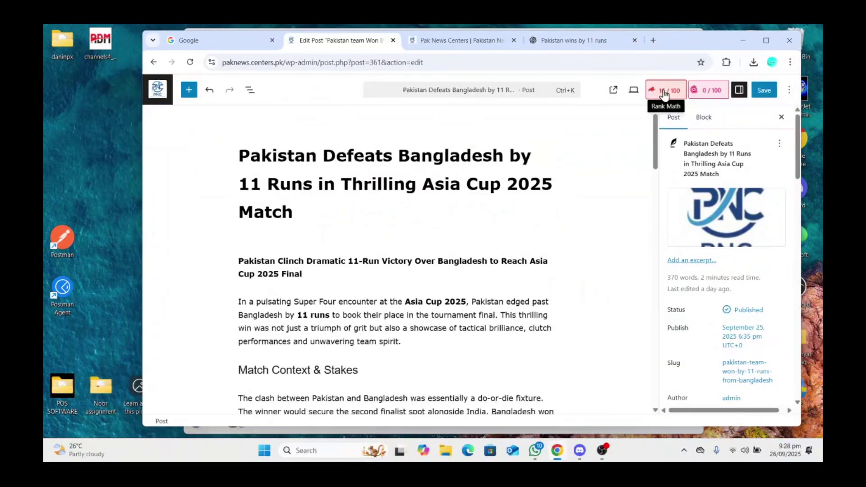
click(307, 273)
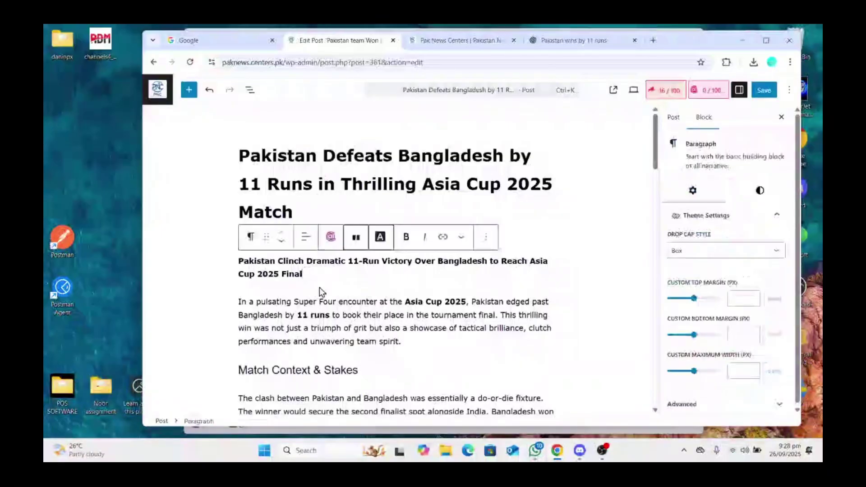
mouse_move(337, 294)
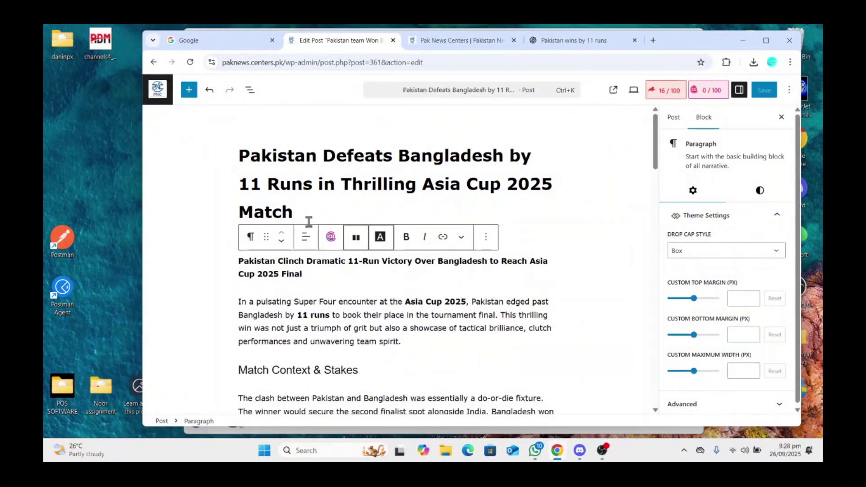
key(shift+Left)
key(shift+Left)
key(shift+Left)
key(shift+Left)
key(shift+Left)
key(shift+Left)
key(shift+Left)
key(shift+Left)
key(shift+Left)
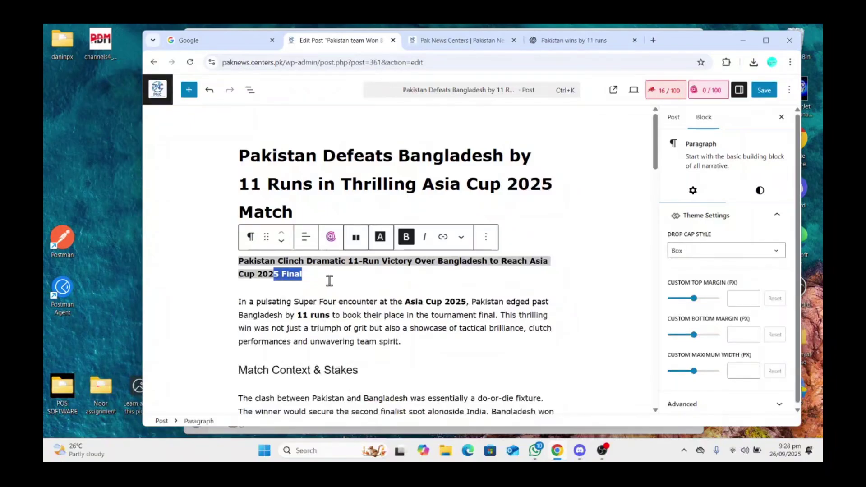
click(330, 280)
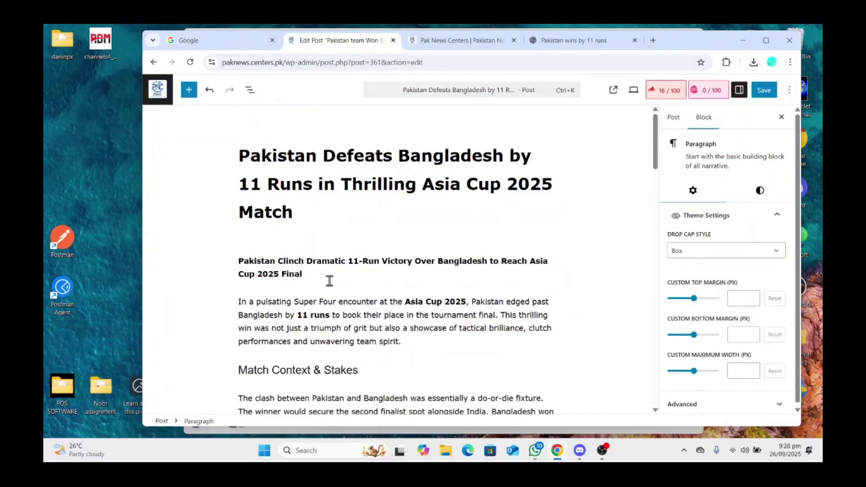
text(.)
key(Return)
key(ctrl+v)
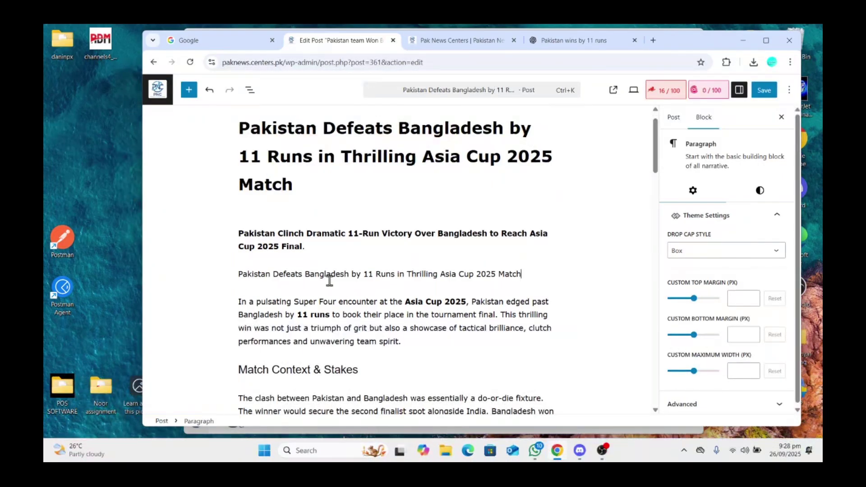
Open the Rank Math panel at 16/100, look through the Basic SEO errors, then close it
click(658, 93)
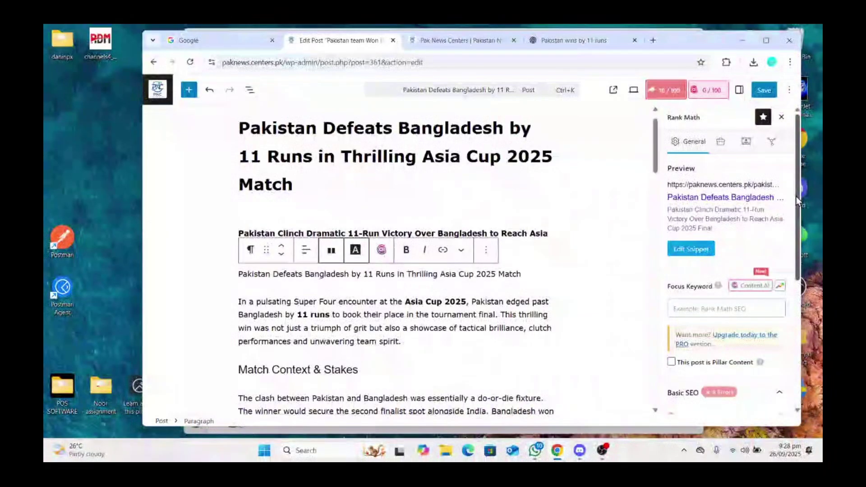
drag(796, 214, 792, 323)
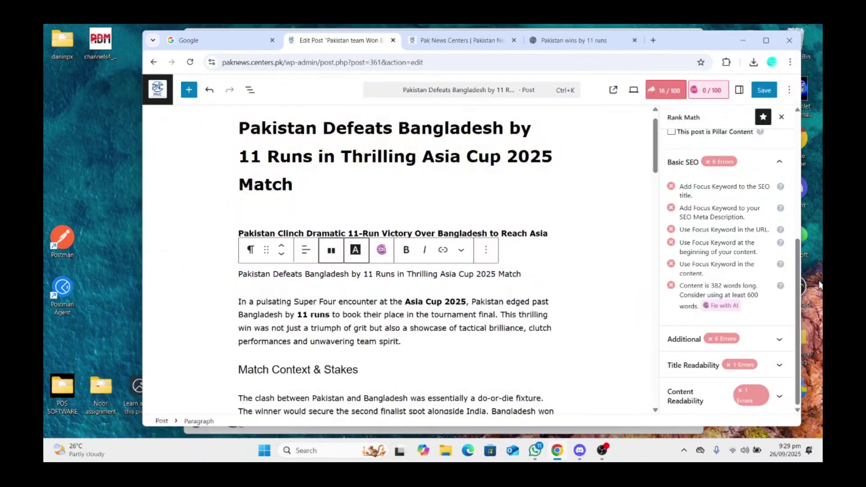
drag(798, 269, 798, 148)
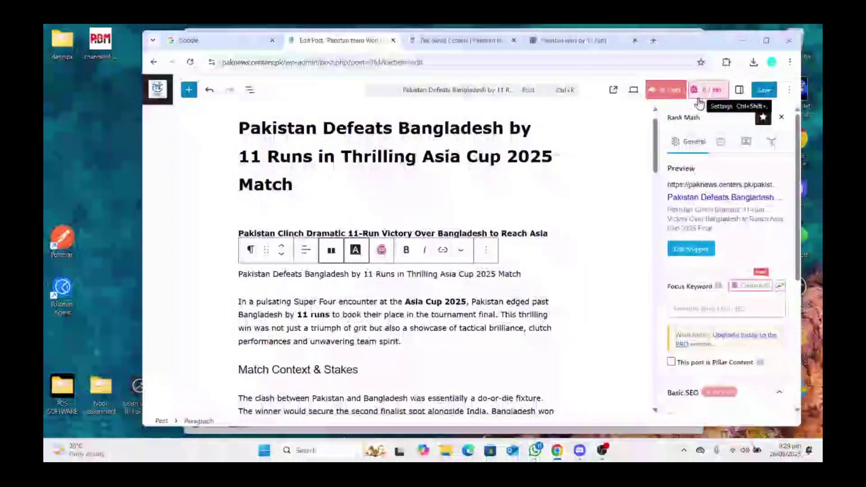
click(657, 98)
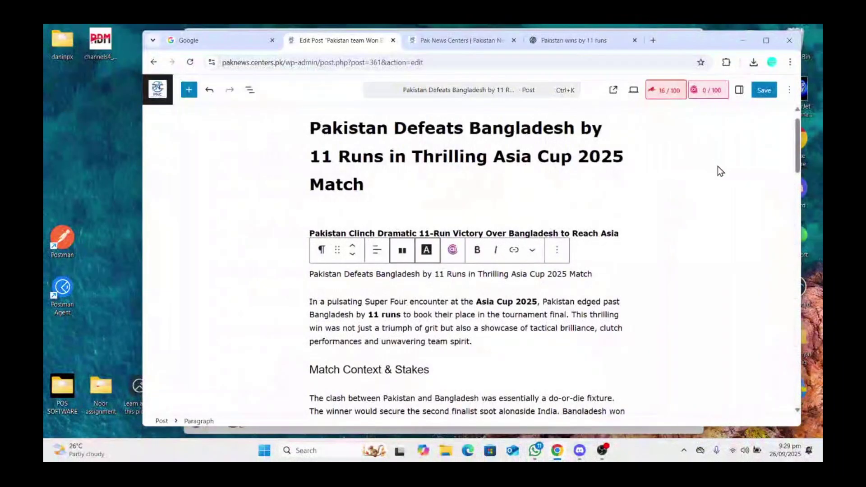
In the Post settings' Tags box, remove the pakistan tag and re-add it as Pakistan
click(740, 93)
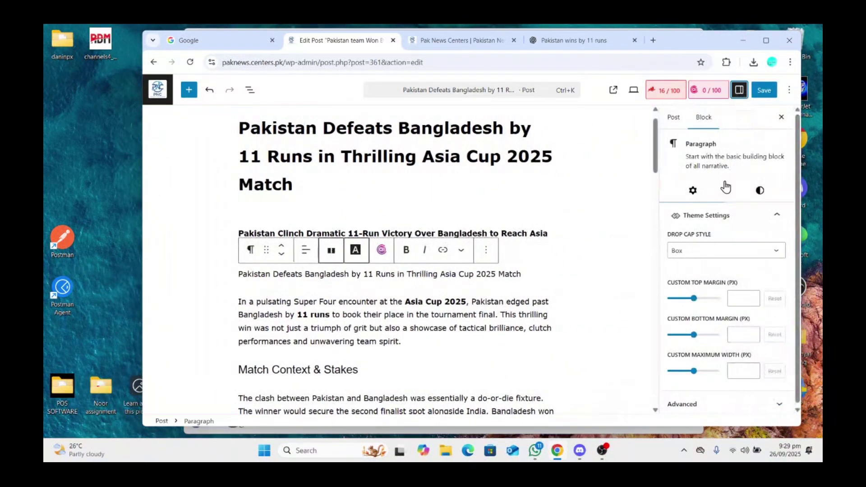
drag(797, 199, 795, 305)
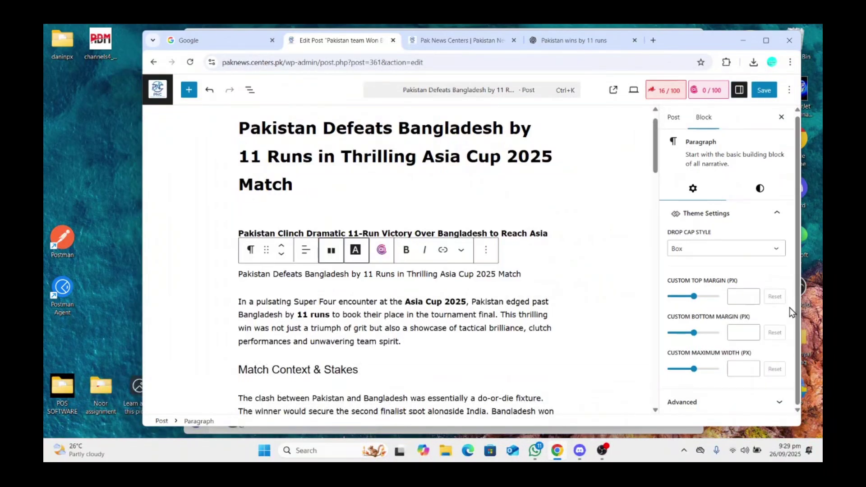
click(681, 119)
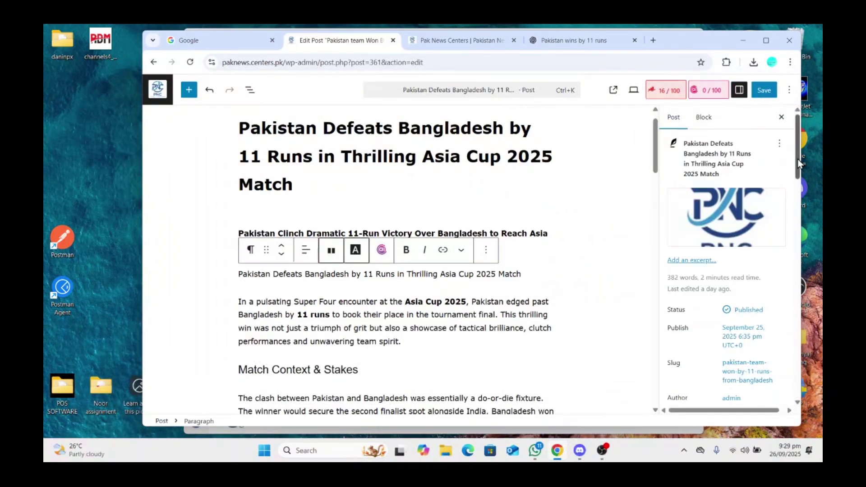
drag(797, 162, 797, 248)
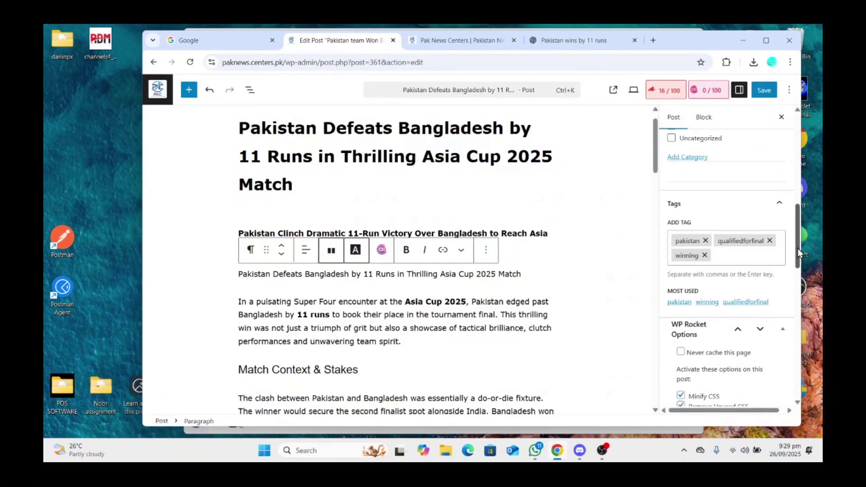
click(705, 241)
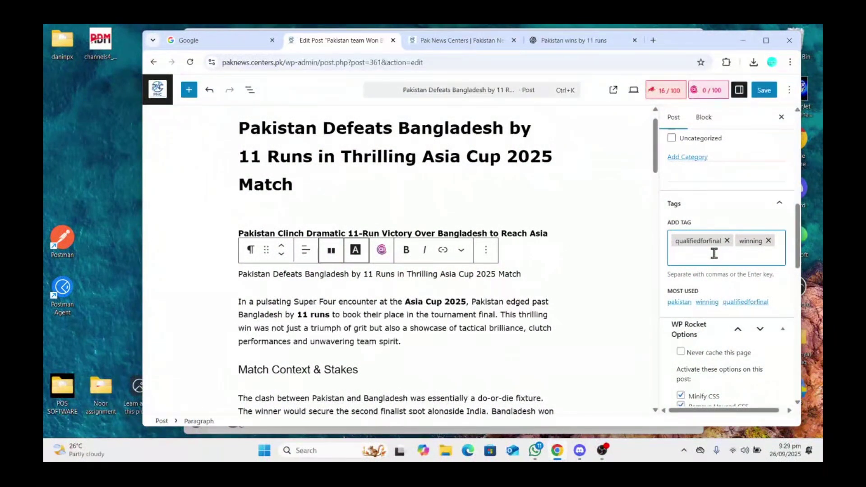
text(Pa)
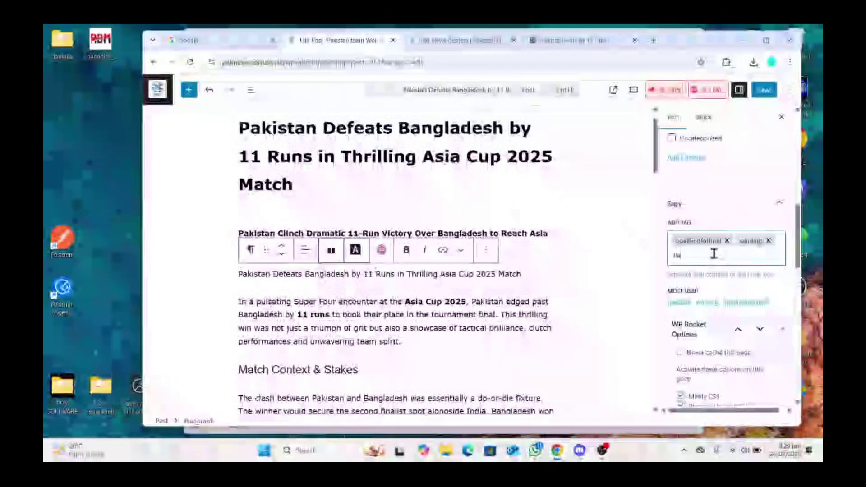
text(kistan)
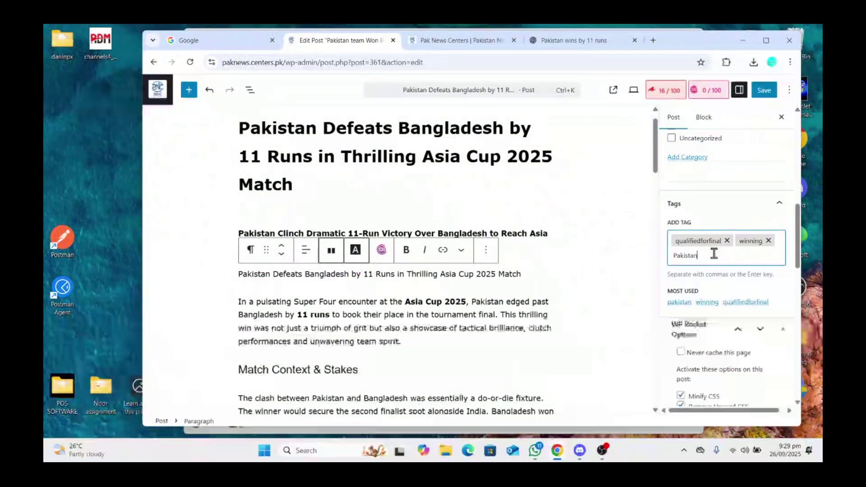
key(ctrl+a)
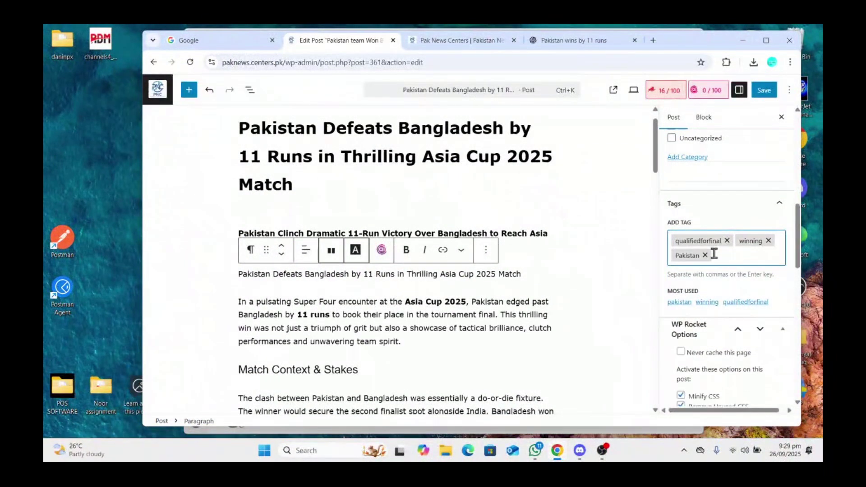
key(BackSpace)
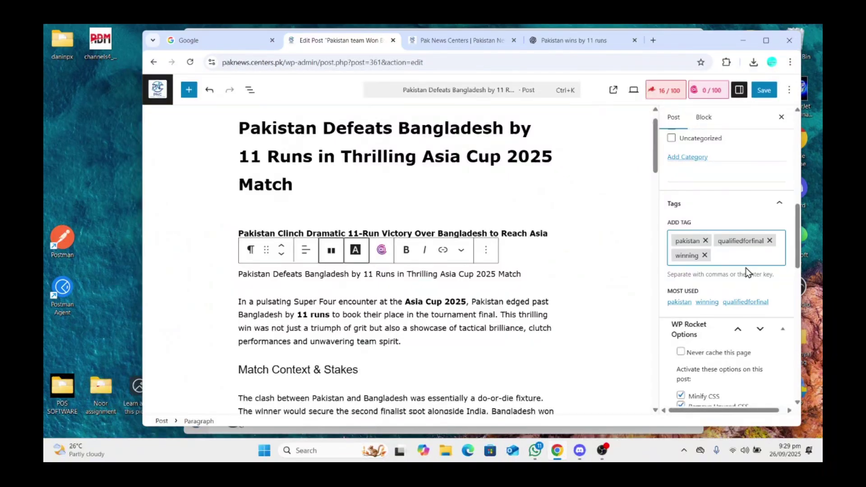
Add the tags Defeats, Thrilling and AsiaCup to the post
text(Defeats)
key(Return)
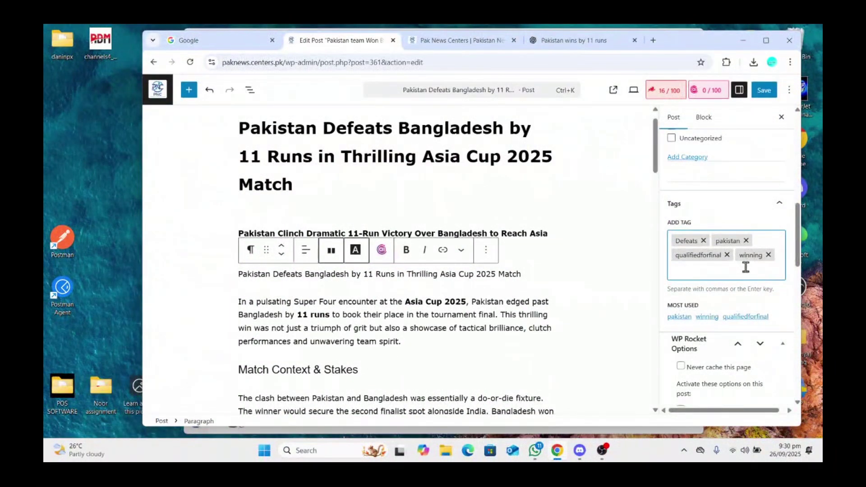
text(Thrilling)
key(Return)
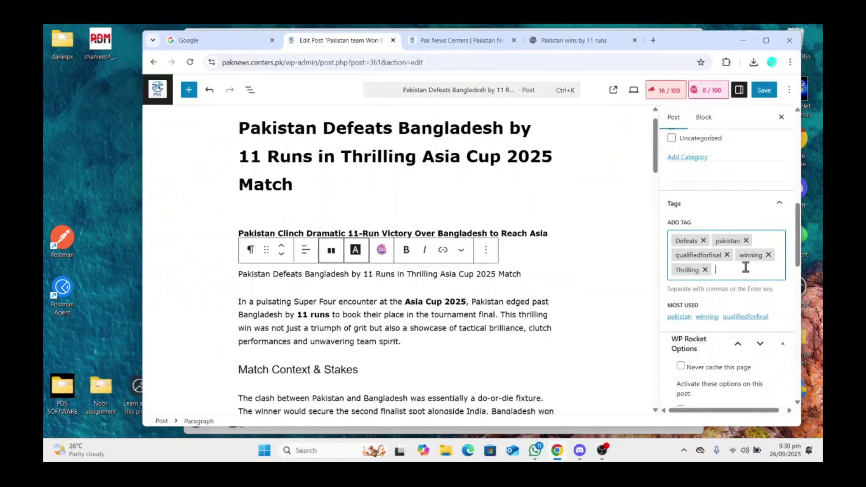
text(AsiaCup)
key(Return)
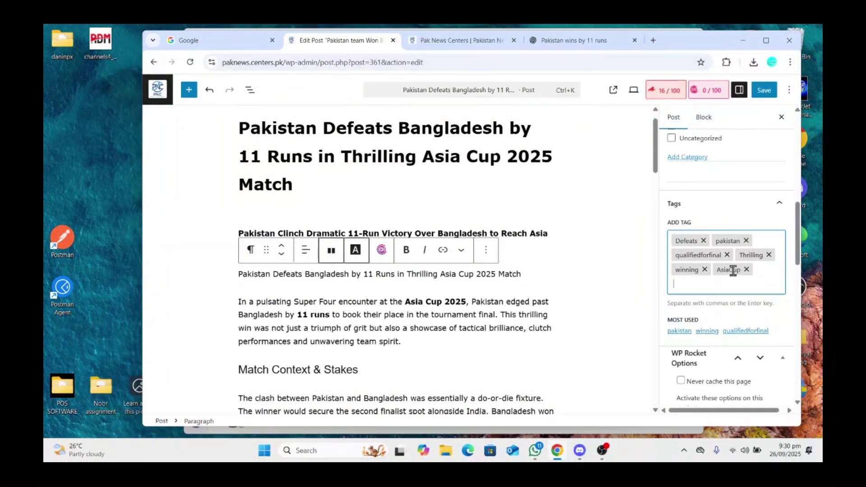
Open the Rank Math SEO analysis and scroll through its checks
click(673, 99)
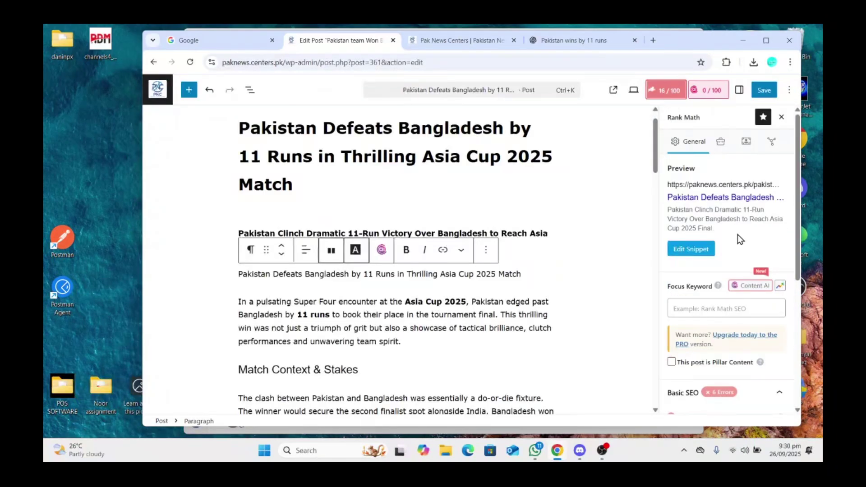
scroll(397, 259, down, 6)
scroll(726, 234, down, 3)
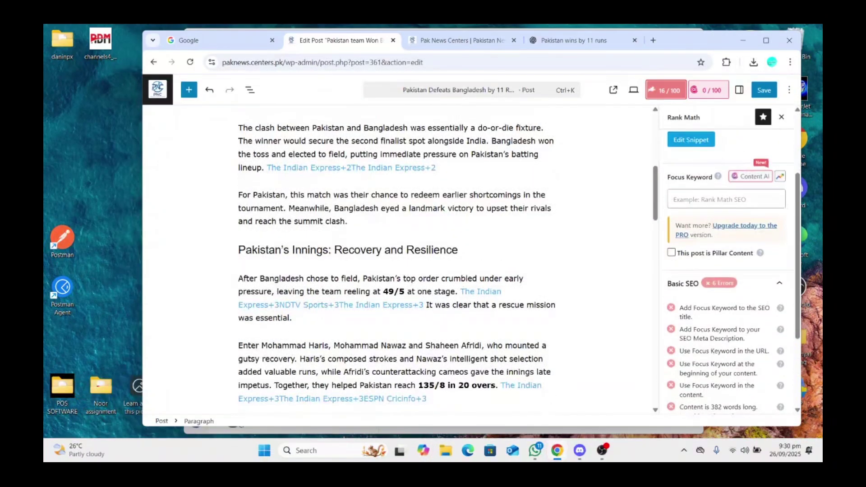
scroll(726, 234, down, 1)
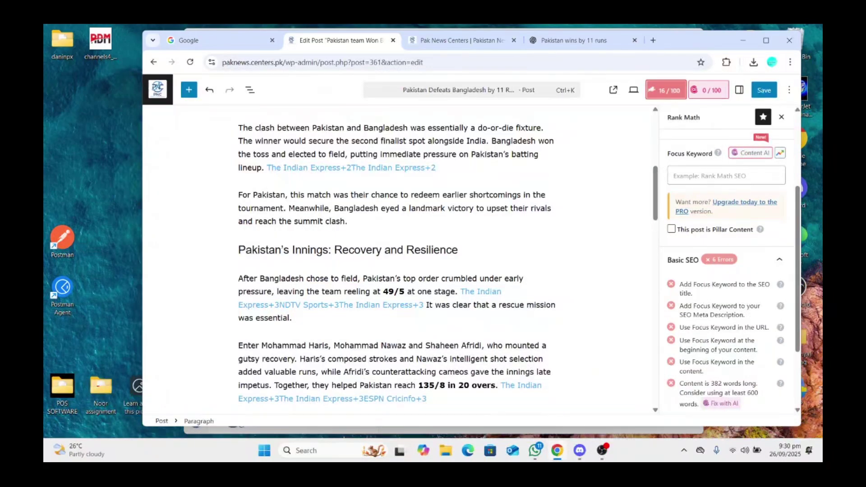
scroll(725, 262, up, 5)
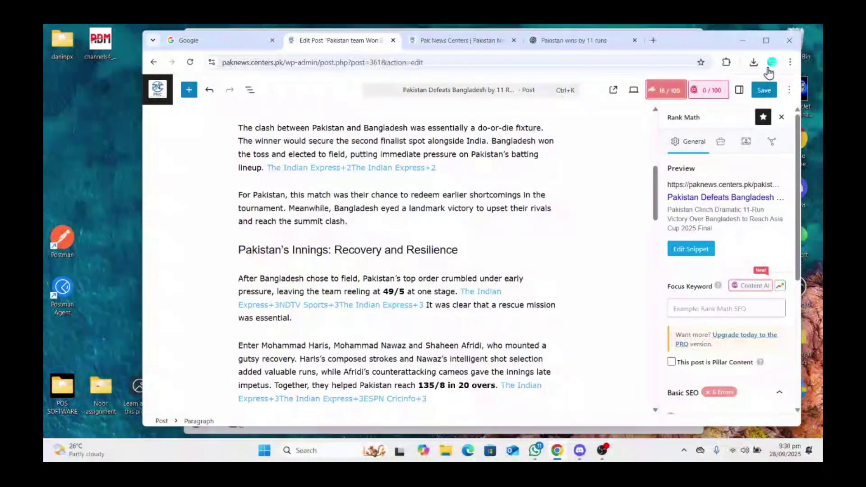
scroll(397, 248, up, 10)
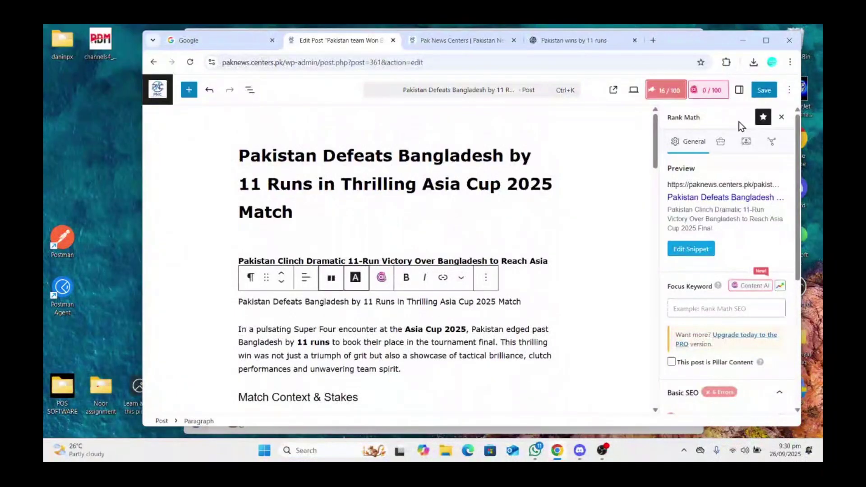
Remove the qualifiedforfinal tag from the post's Tags
click(739, 90)
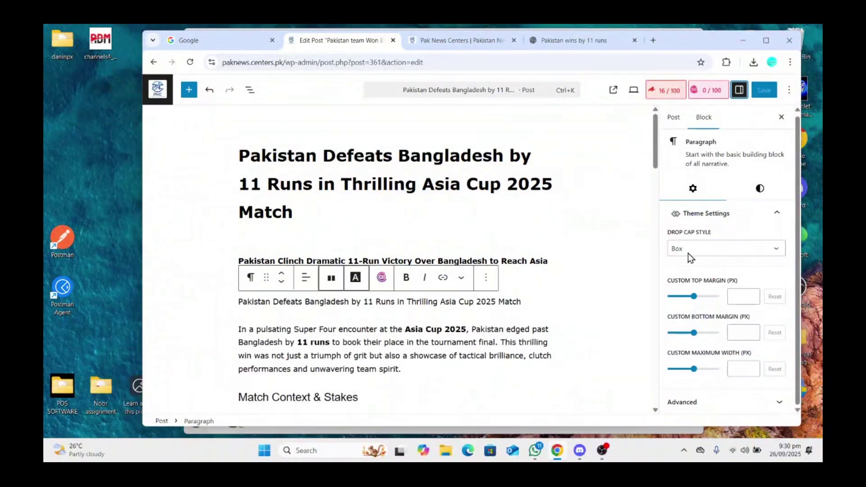
click(673, 117)
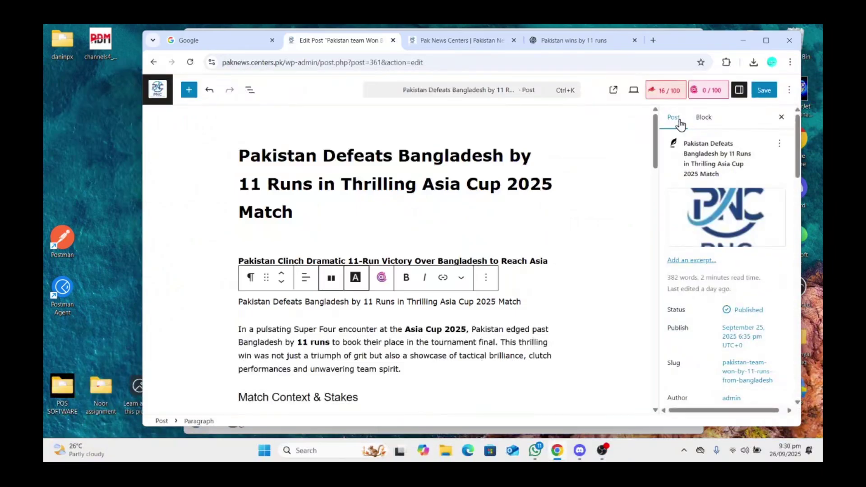
drag(797, 142, 800, 226)
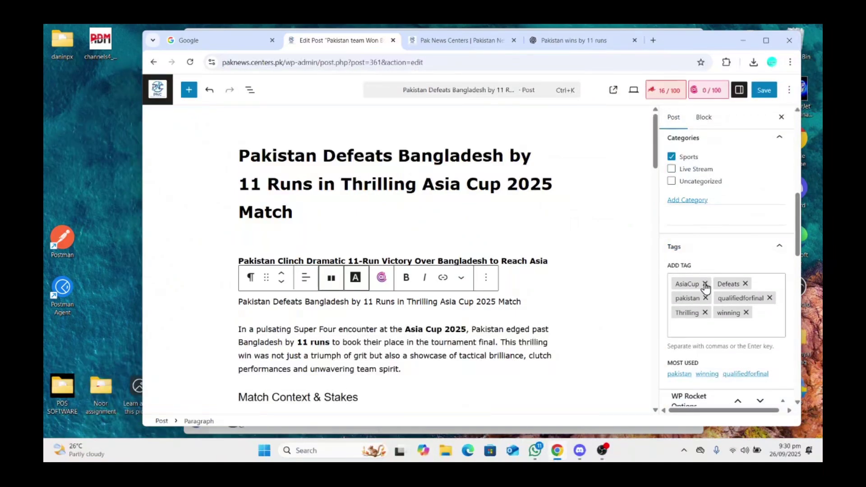
click(769, 299)
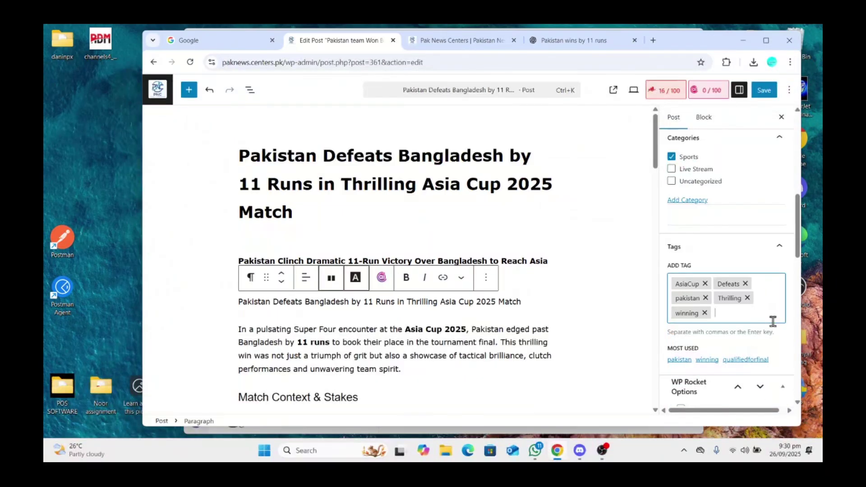
Reopen Rank Math at 16/100 and expand the Additional section with its 6 errors
click(680, 92)
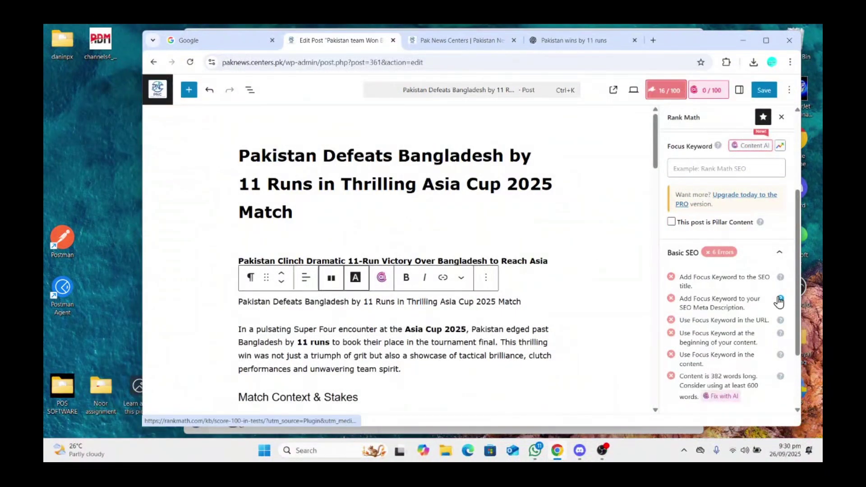
scroll(739, 343, down, 3)
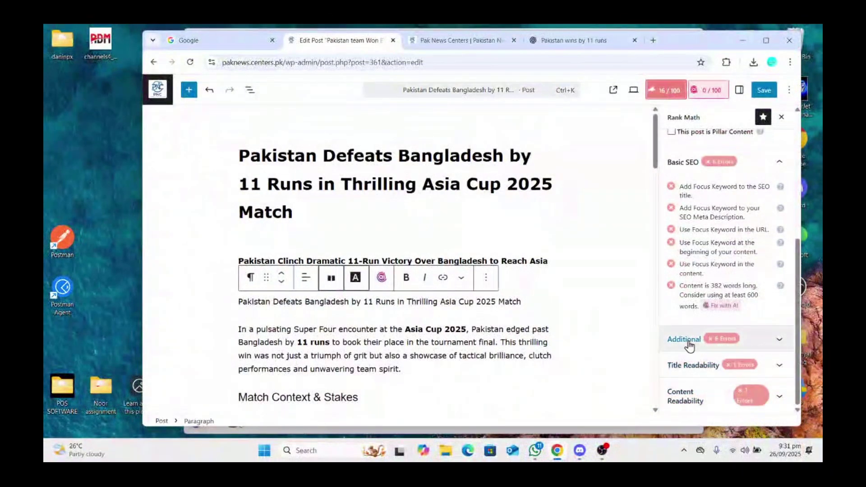
click(684, 339)
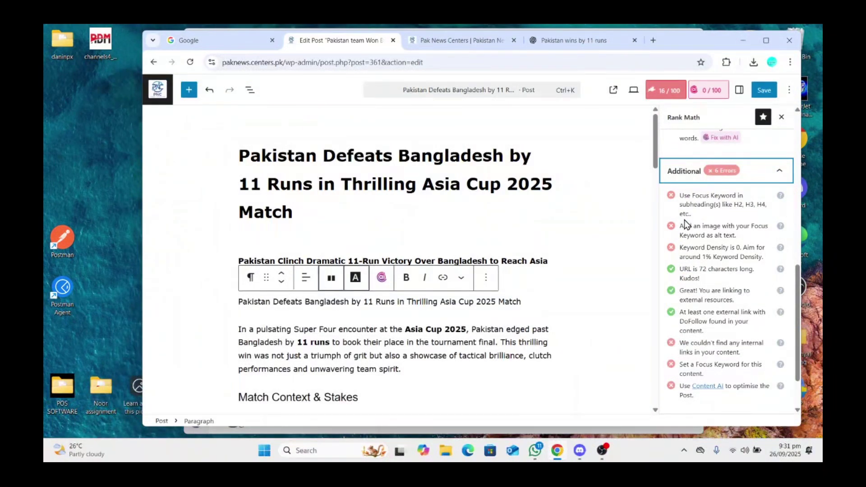
Turn the 'Pakistan Defeats Bangladesh by 11 Runs…' paragraph into an H3 heading and save the post
triple_click(366, 258)
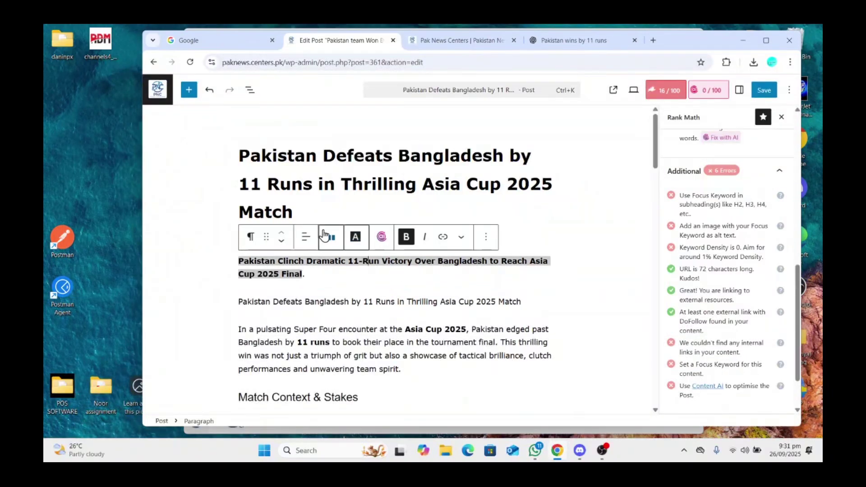
click(251, 239)
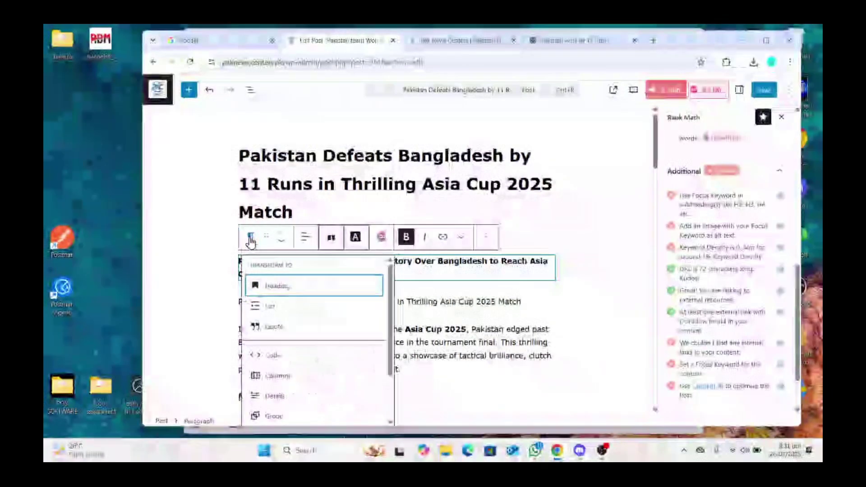
click(212, 251)
click(269, 298)
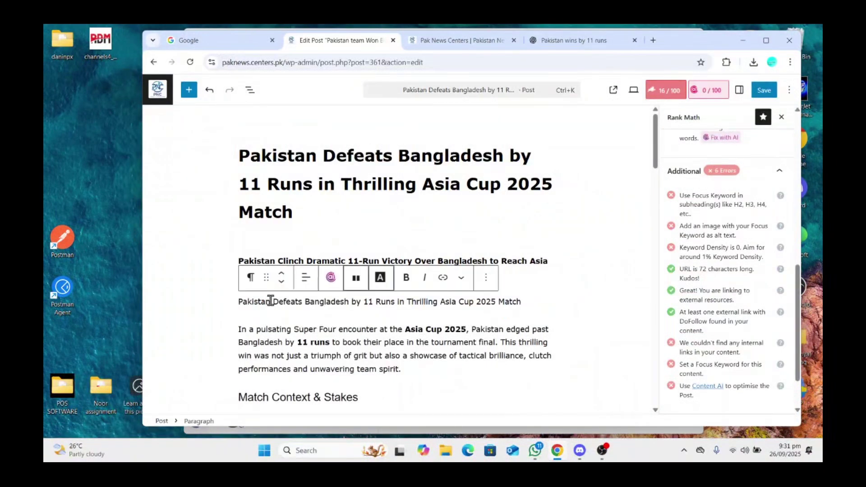
click(249, 278)
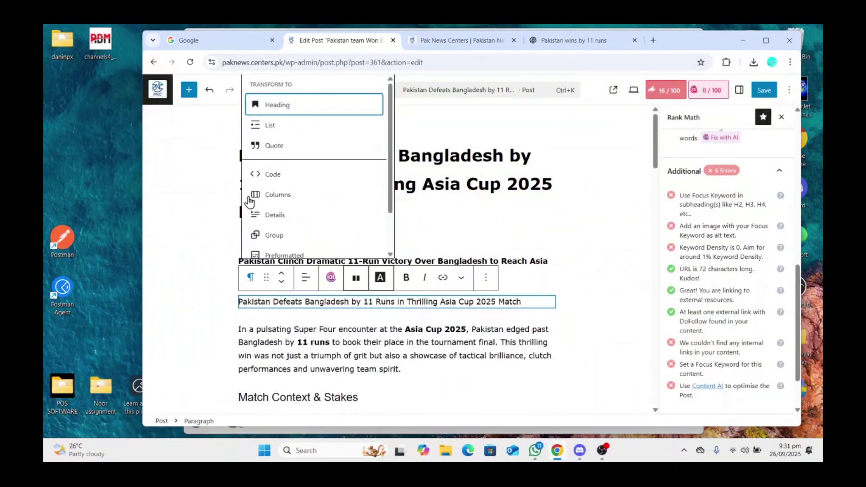
click(290, 110)
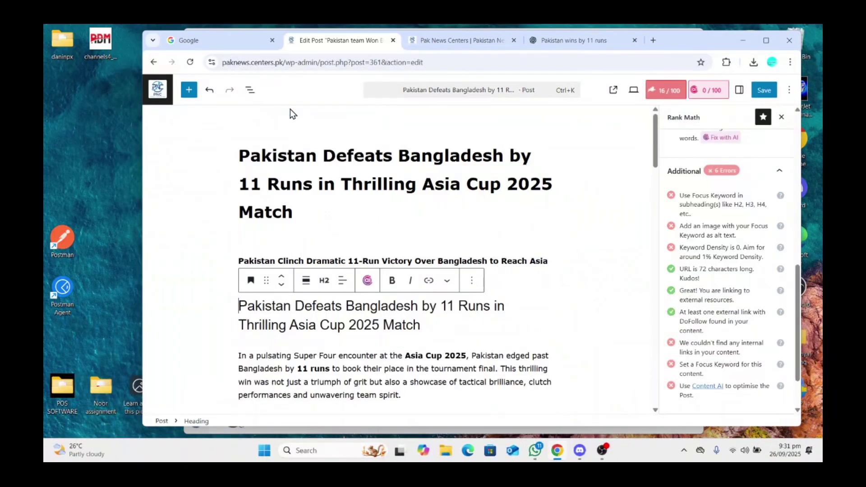
triple_click(321, 325)
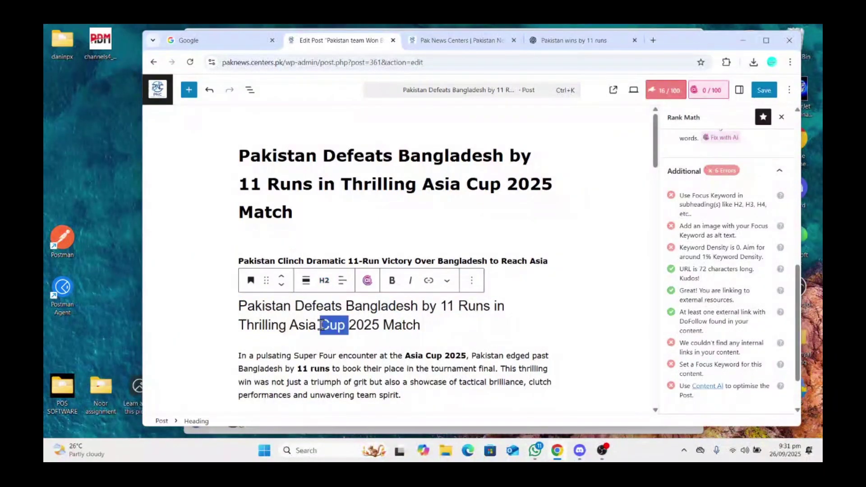
click(324, 280)
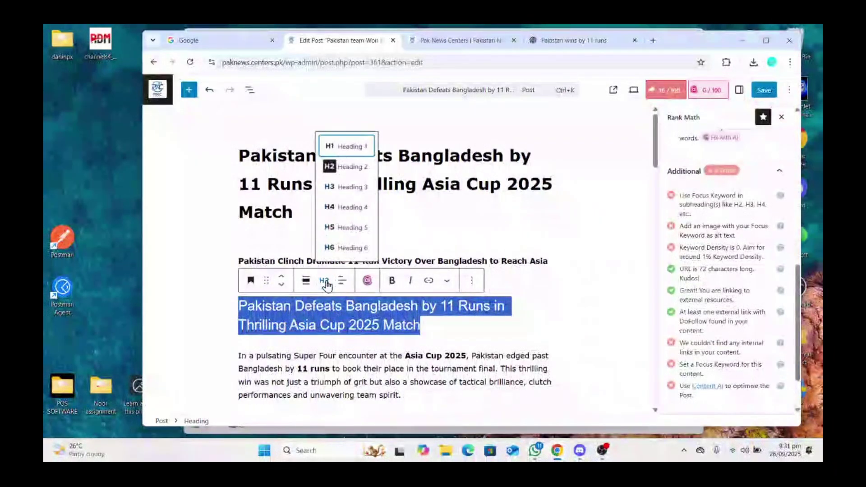
click(346, 189)
key(ctrl+s)
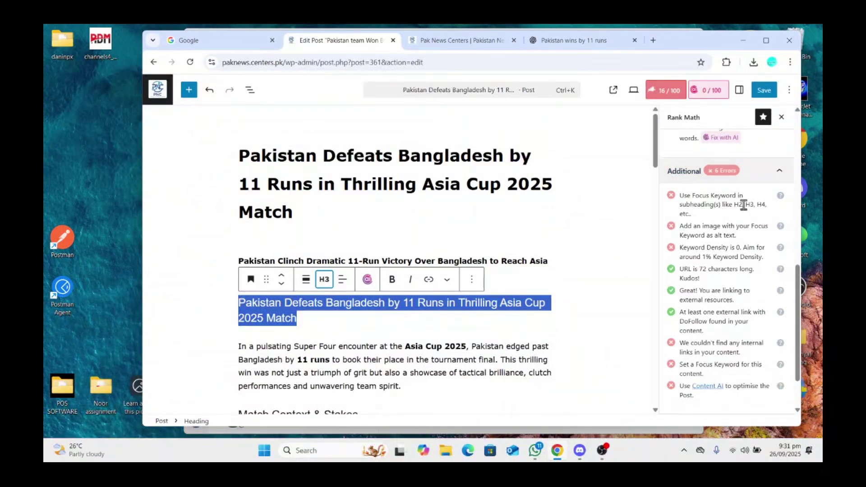
Open the featured image media library and set the PNC logo's alt text to 'Pakistan Defeats'
click(738, 89)
click(672, 118)
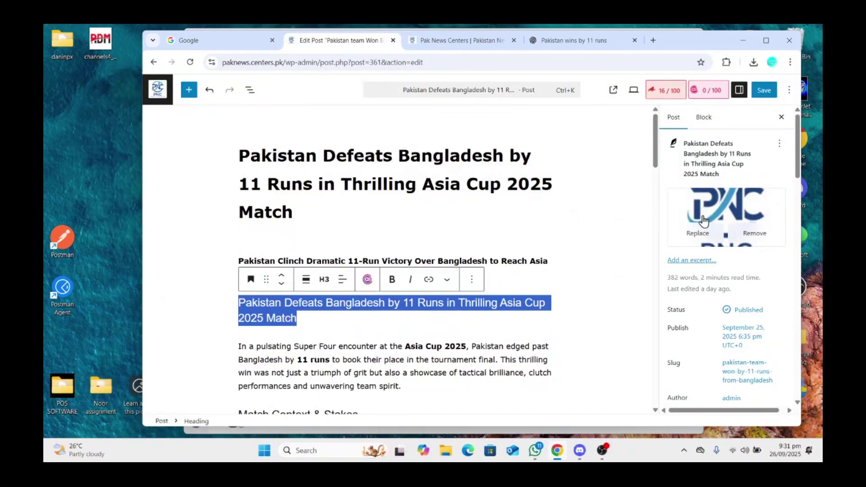
click(696, 233)
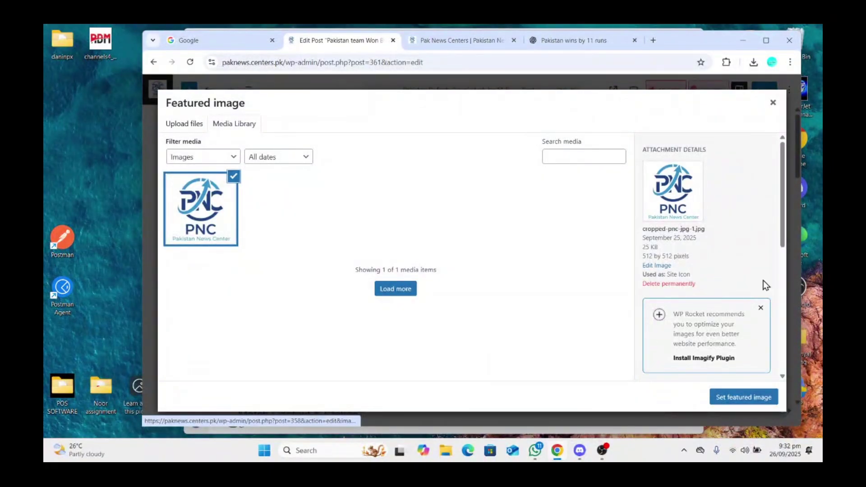
click(760, 312)
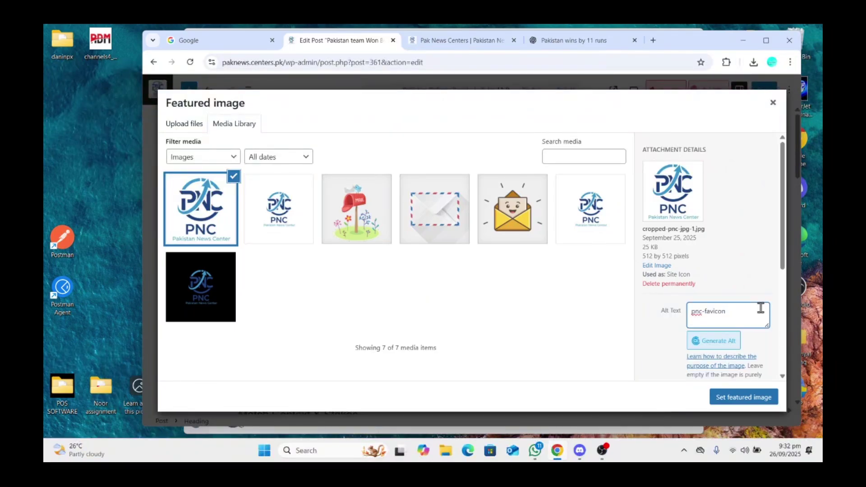
triple_click(760, 307)
key(ctrl+v)
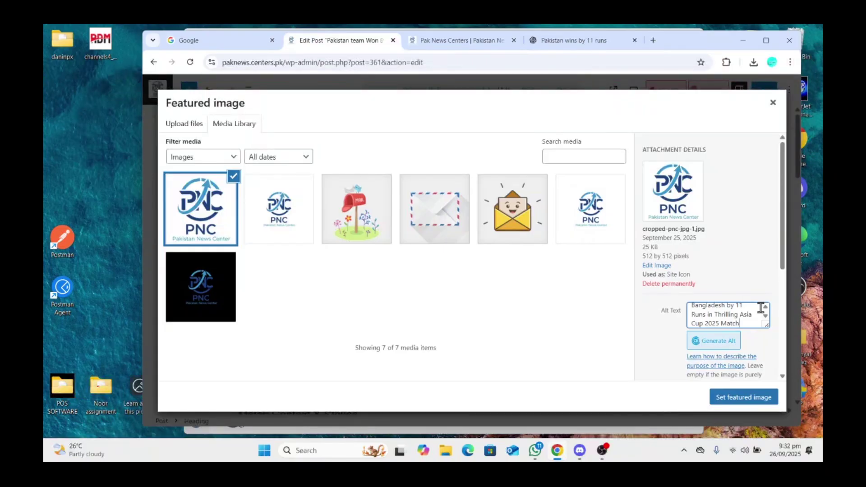
key(shift+Left)
key(shift+Left)
key(shift+Left)
key(shift+Left)
key(shift+Left)
key(shift+Left)
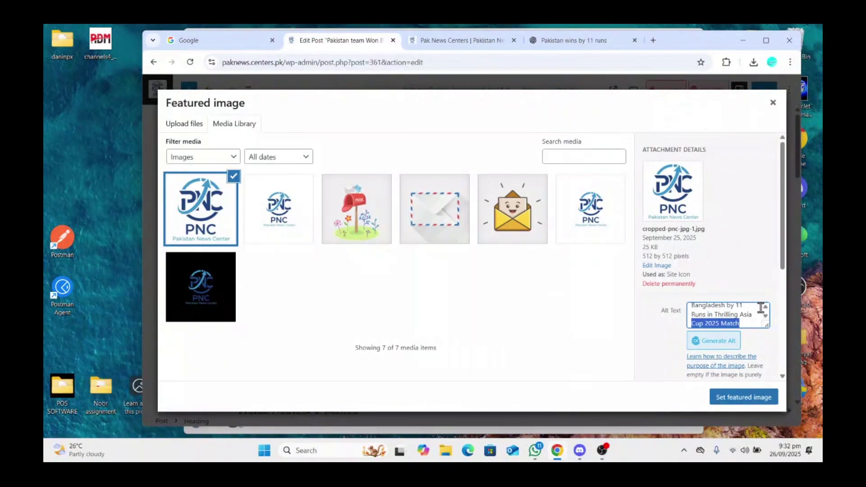
key(shift+Up)
key(shift+Up)
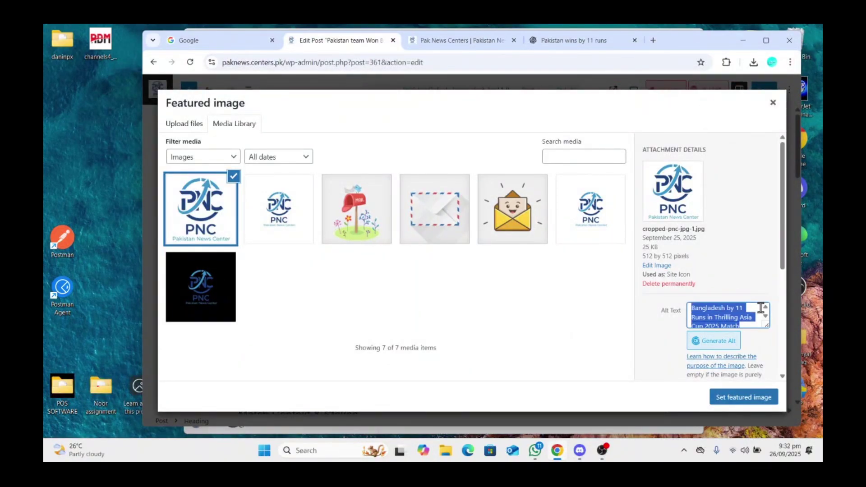
key(BackSpace)
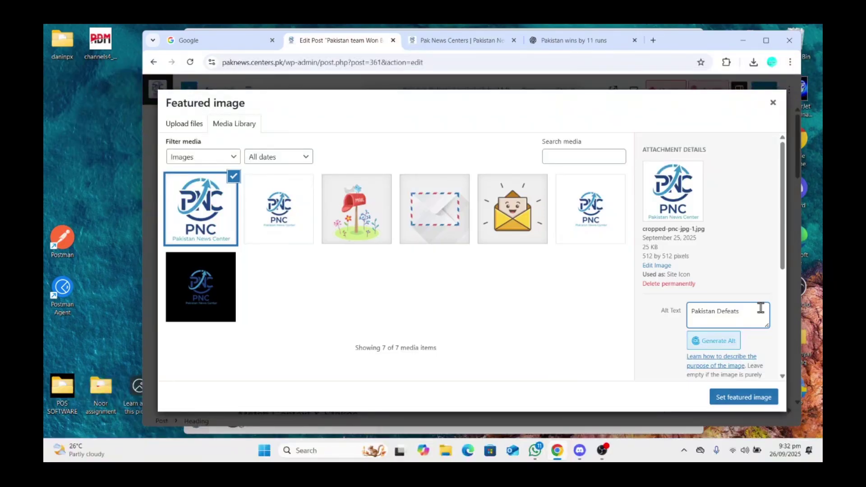
click(711, 342)
click(744, 397)
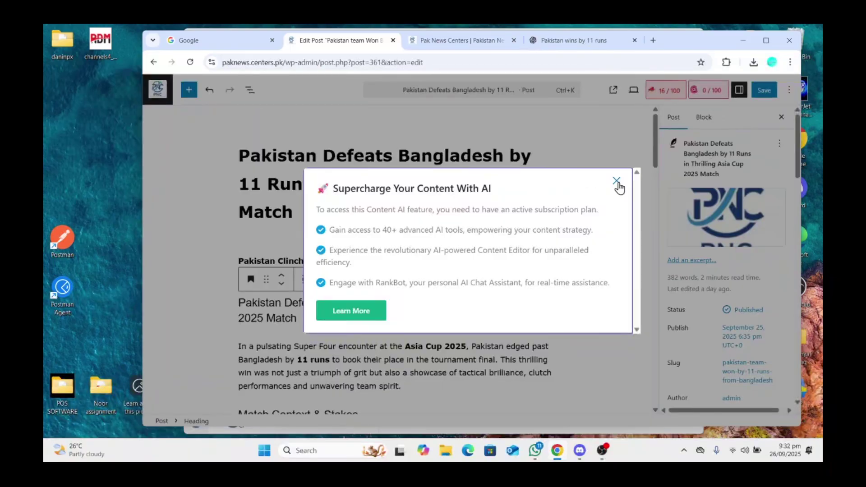
click(617, 181)
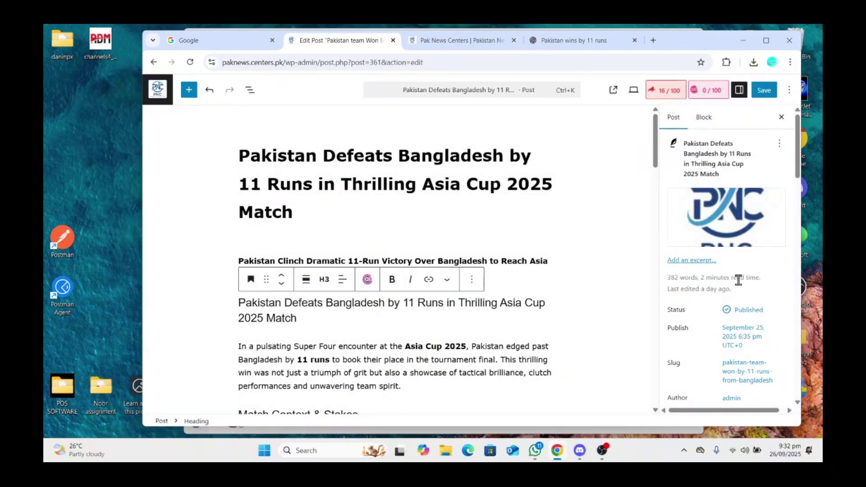
Set the logo's caption and title to 'Pakistan Defeats' and make it the featured image
click(729, 200)
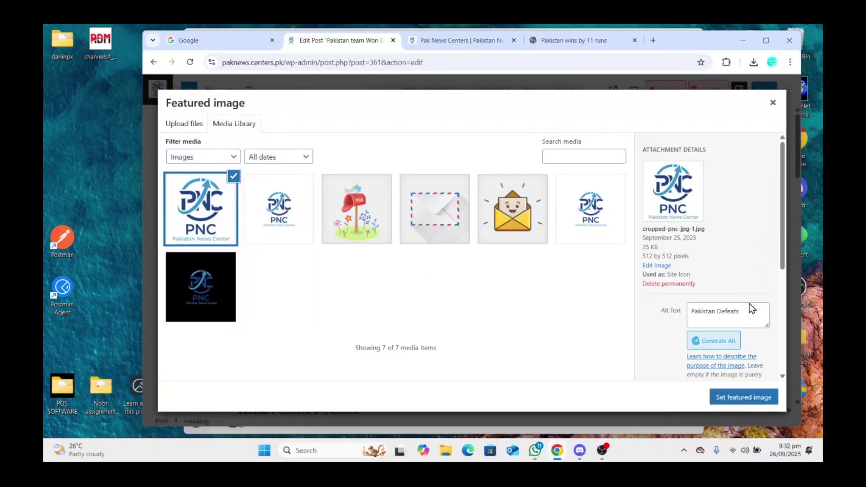
drag(781, 232, 786, 300)
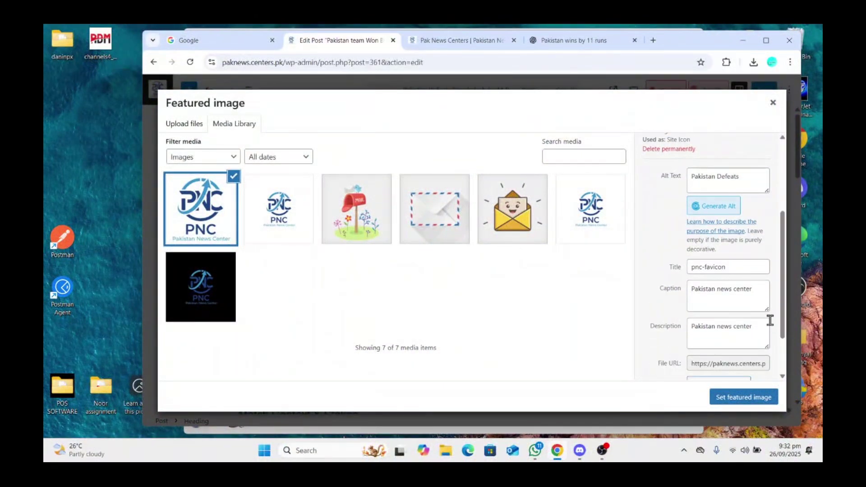
double_click(738, 269)
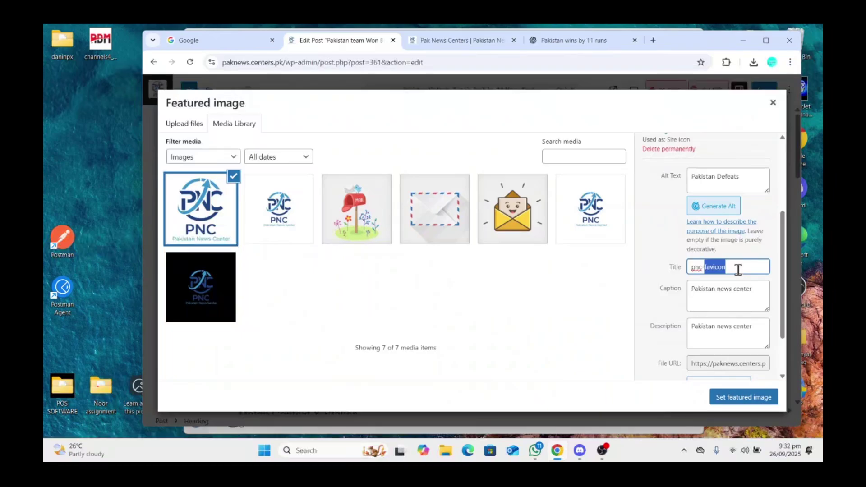
triple_click(747, 177)
key(ctrl+c)
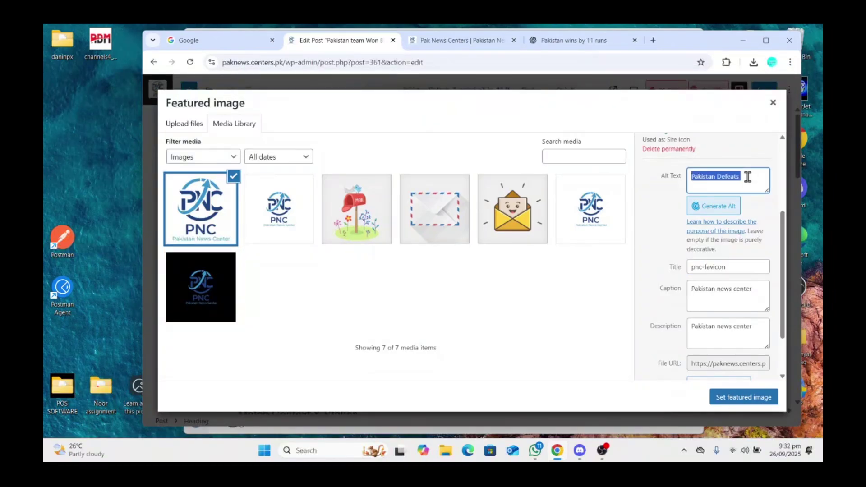
triple_click(753, 293)
key(ctrl+v)
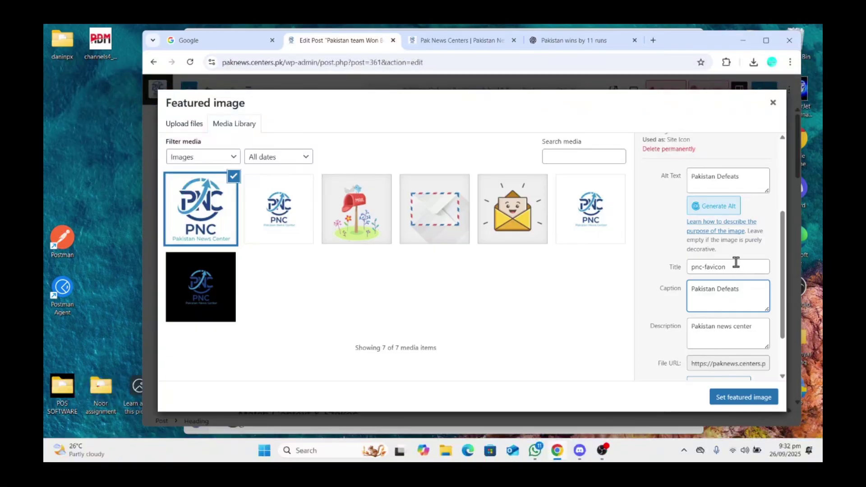
triple_click(736, 263)
key(ctrl+v)
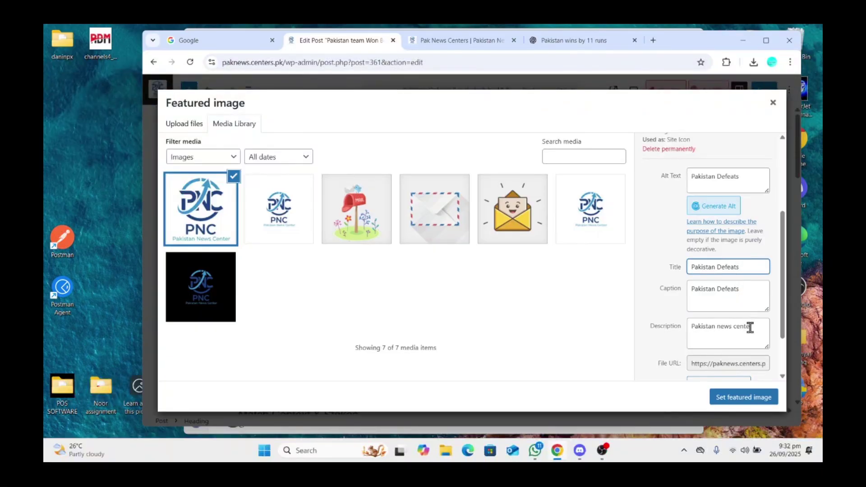
click(751, 398)
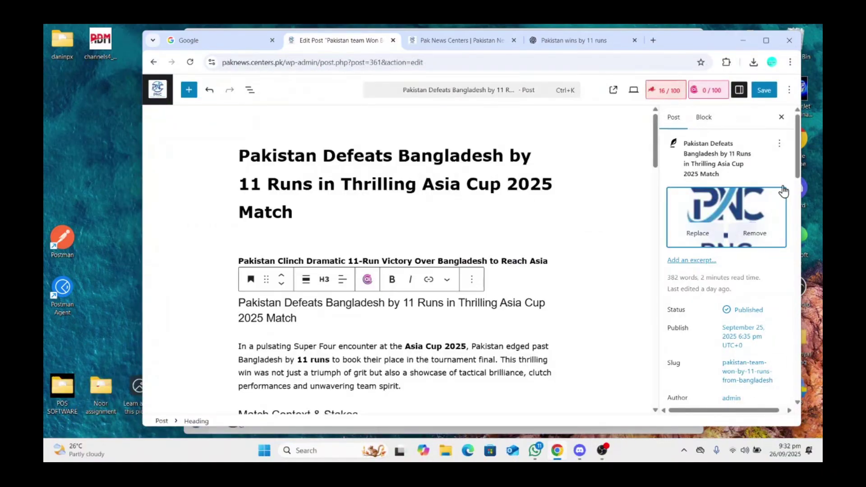
Add 'Pakistan' as the Rank Math focus keyword
click(662, 94)
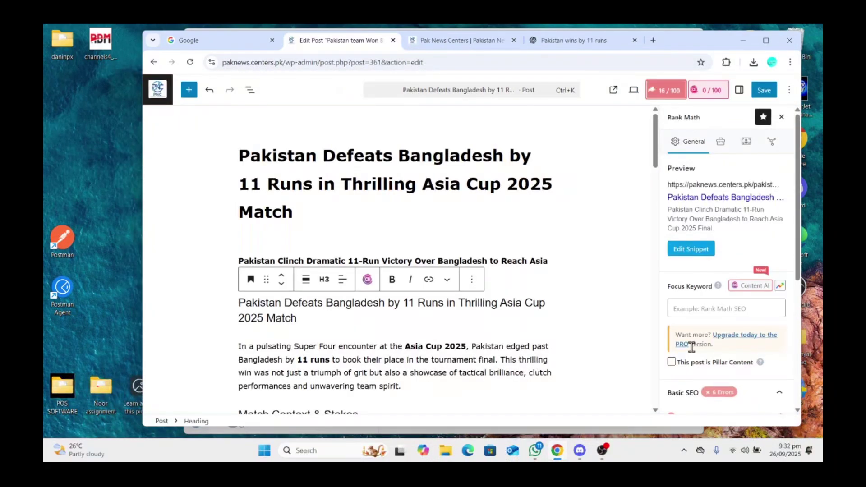
click(705, 308)
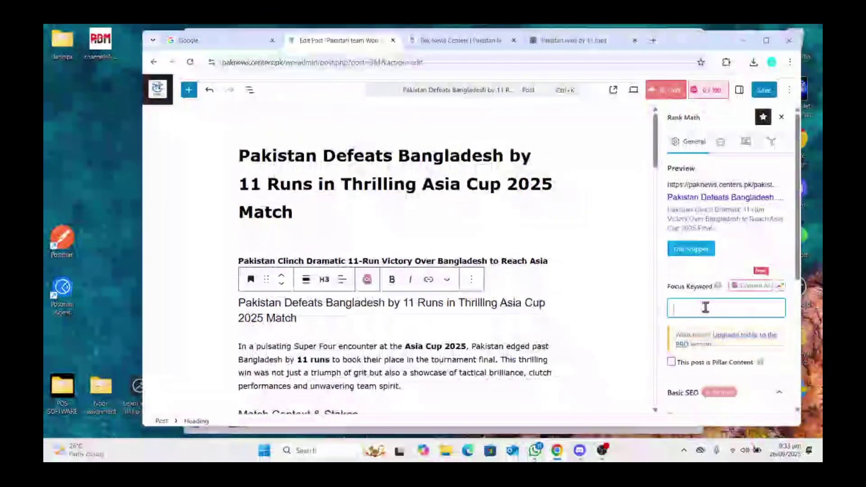
text(Pakis)
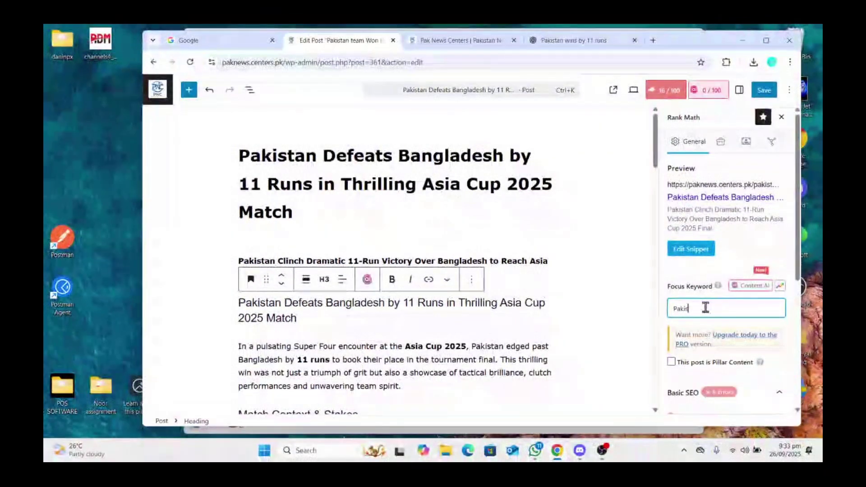
text(tan)
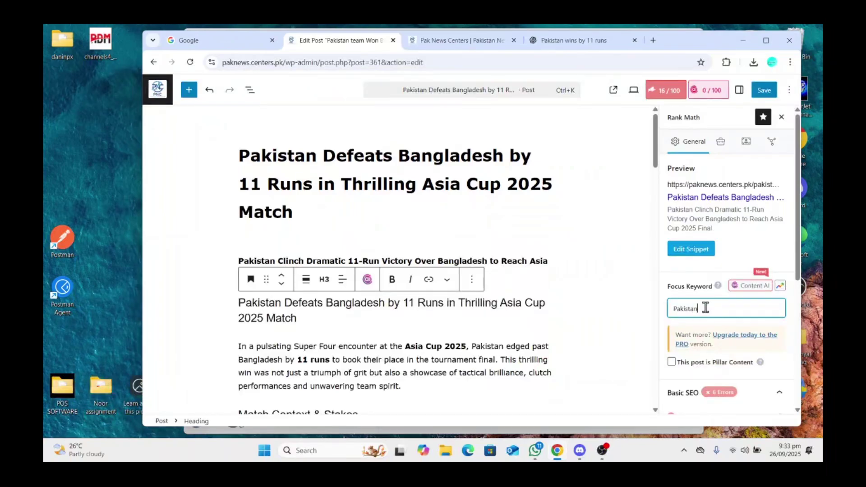
key(Return)
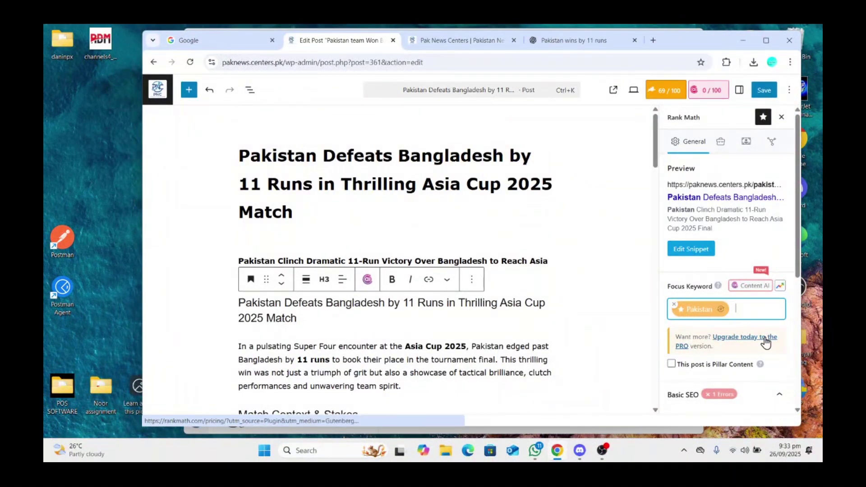
Try Thrilling and Qualified as extra keywords, then settle on 'asia cup' as the second
click(750, 314)
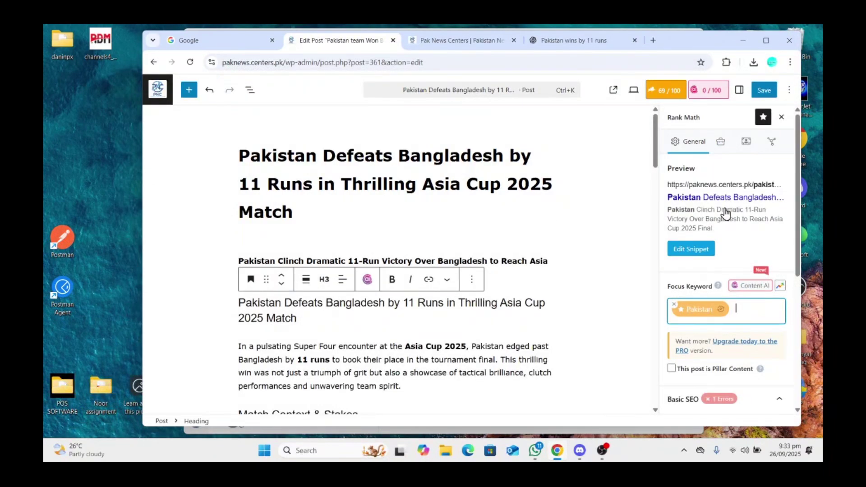
text(Thr)
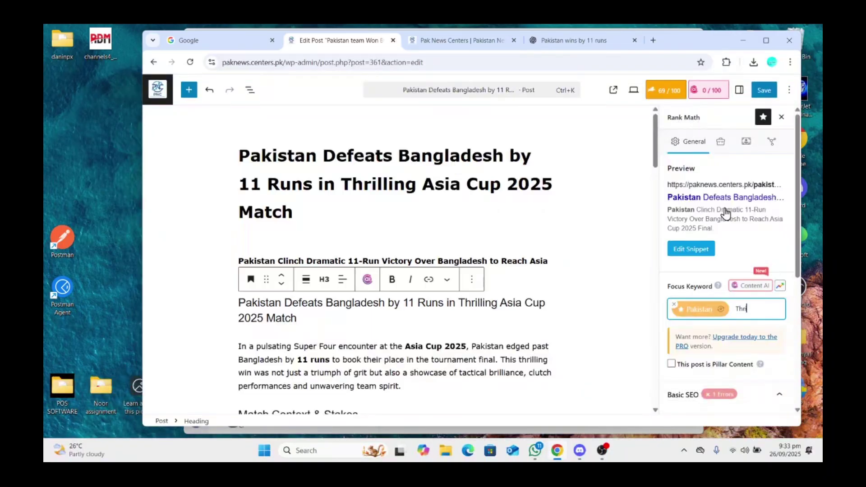
text(illing)
key(Return)
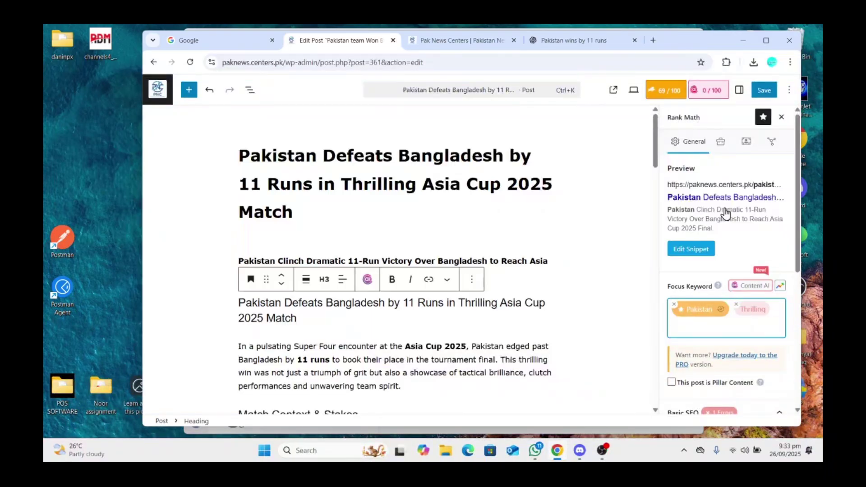
click(736, 306)
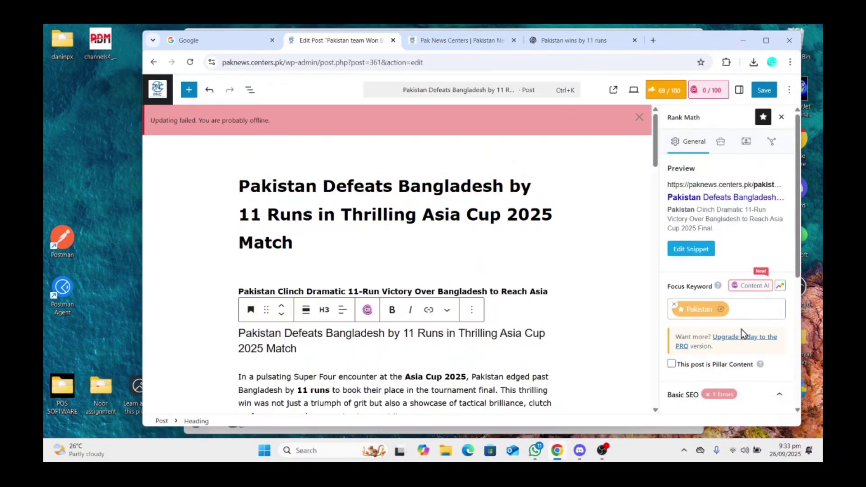
text(Qu)
text(alified)
key(Return)
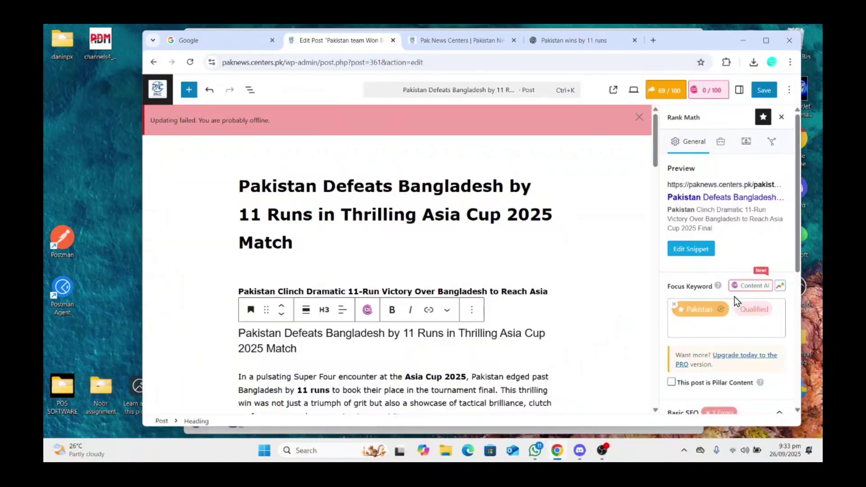
click(736, 306)
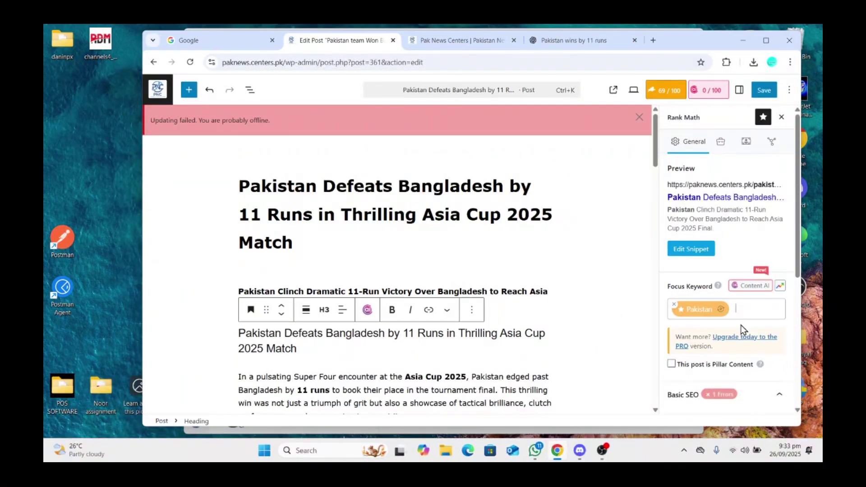
text(Asia cup)
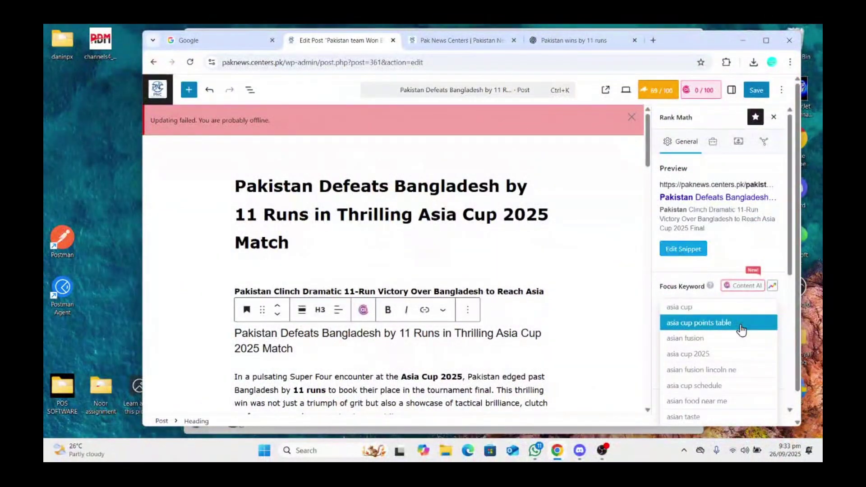
click(676, 307)
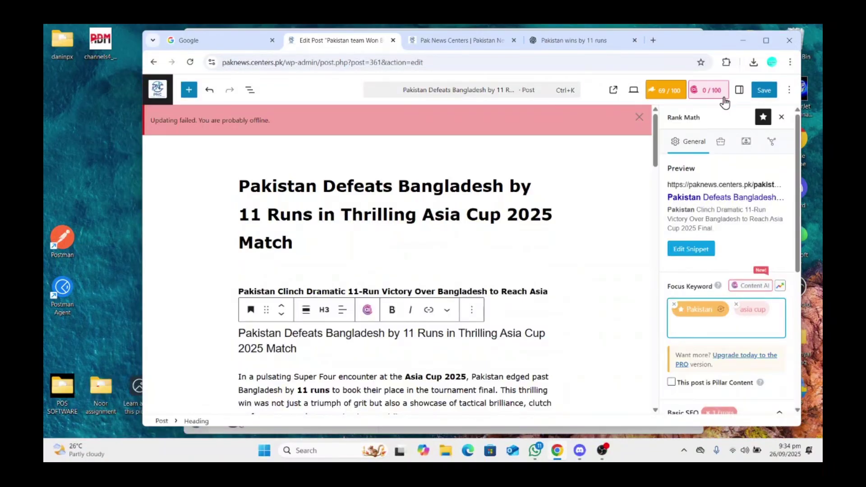
click(665, 90)
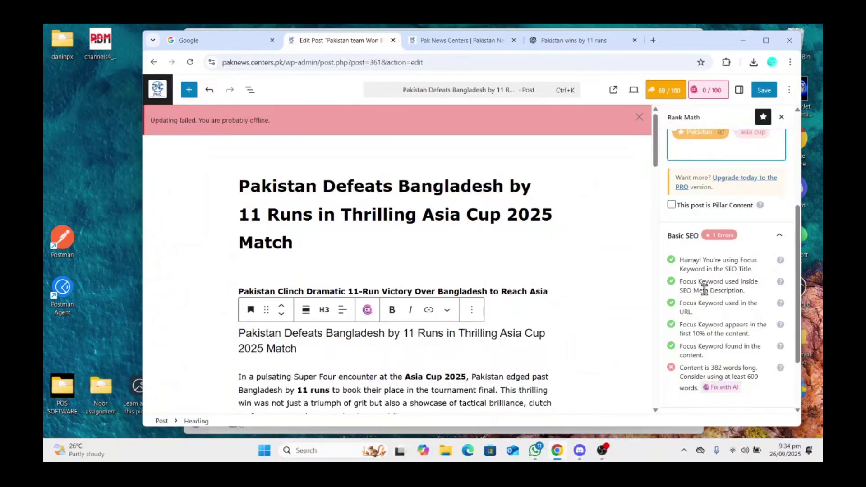
scroll(704, 289, down, 3)
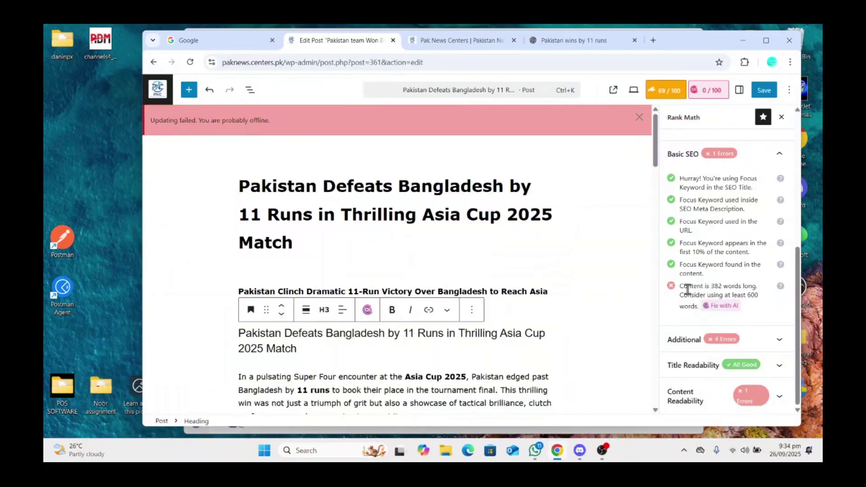
scroll(464, 307, down, 4)
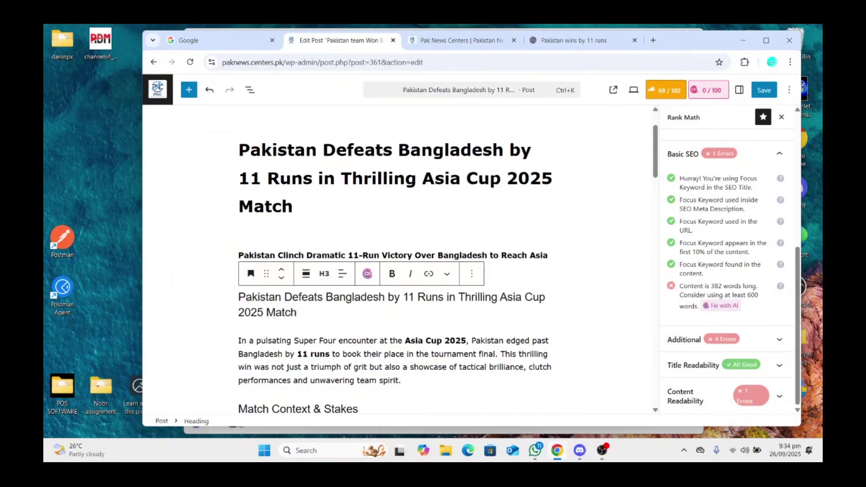
scroll(397, 260, down, 4)
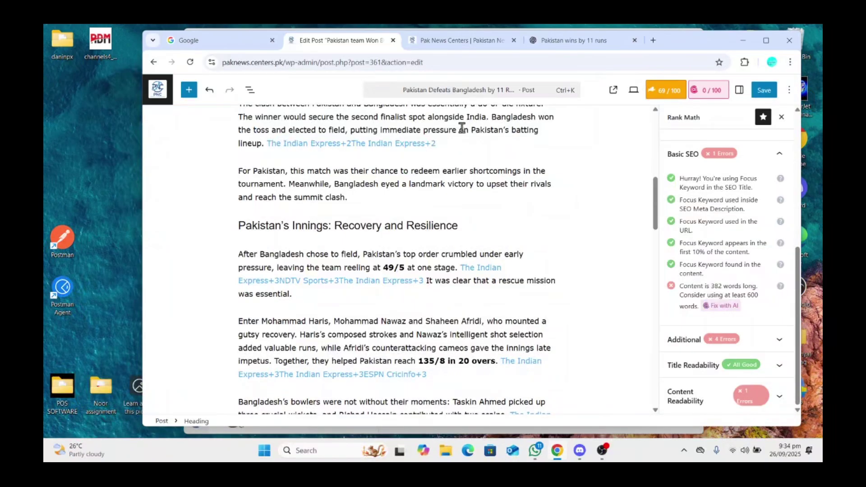
Back in the ChatGPT title suggestions, select the first suggested title
click(561, 44)
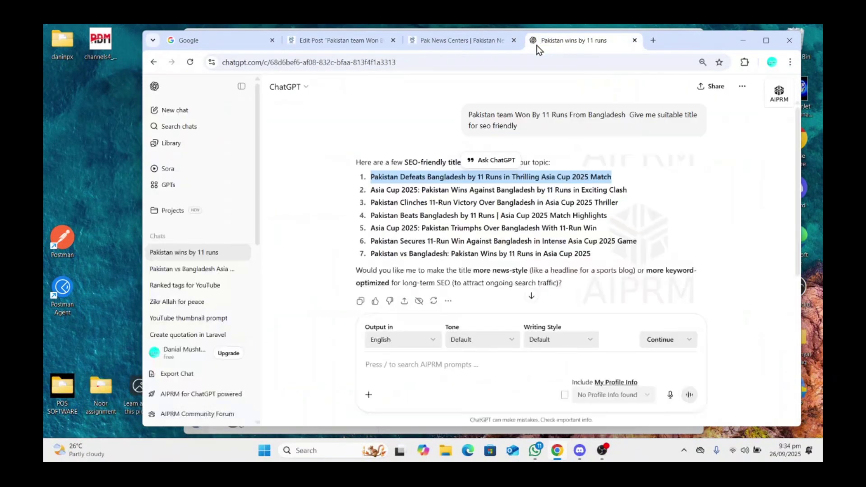
click(391, 366)
text(Pakistan Defeats)
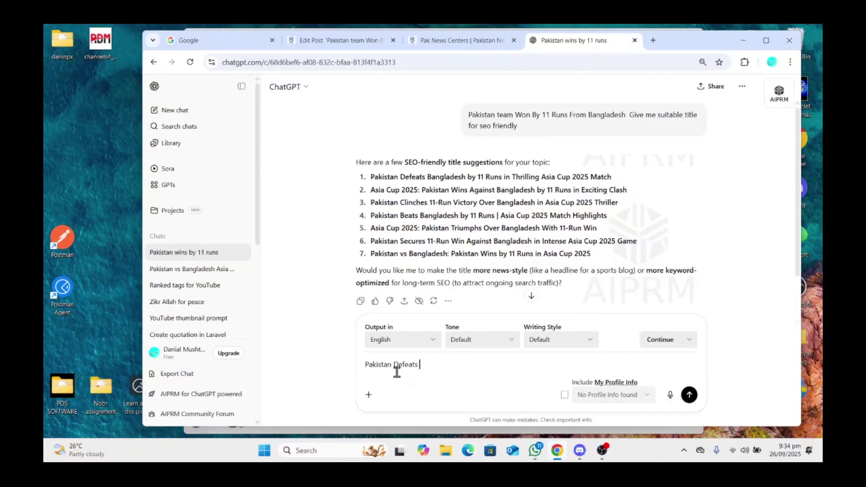
key(ctrl+a)
key(BackSpace)
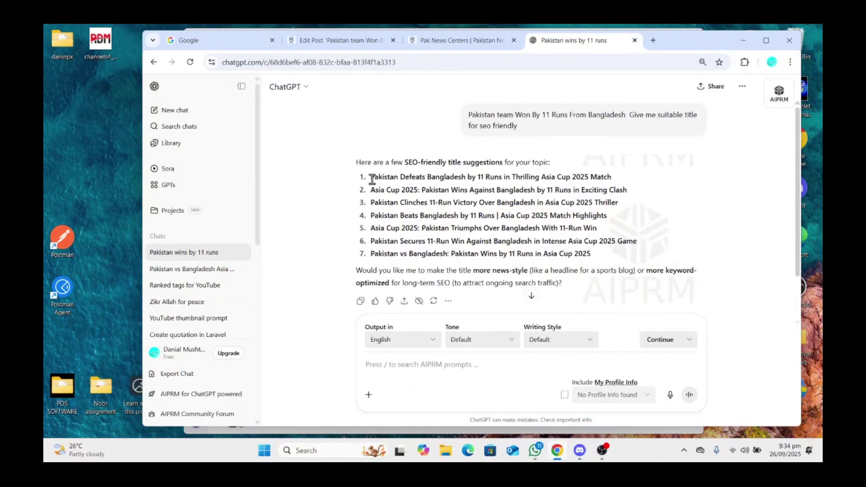
drag(372, 178, 618, 181)
key(ctrl+c)
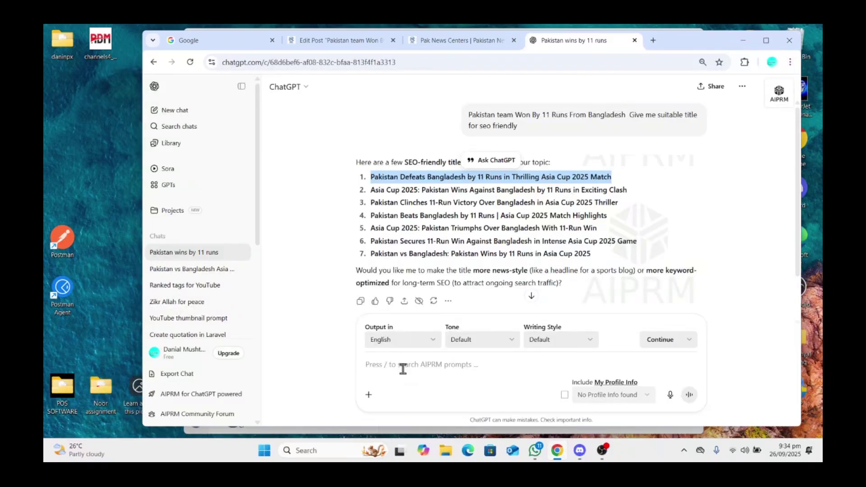
Ask ChatGPT for a 300-word description with headings for that title and copy its opening sections
click(402, 368)
key(ctrl+v)
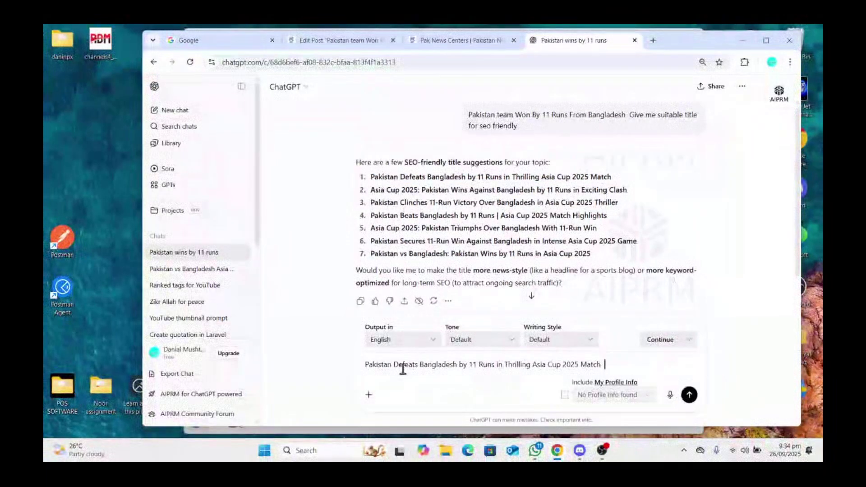
text(give some dex)
text(cription )
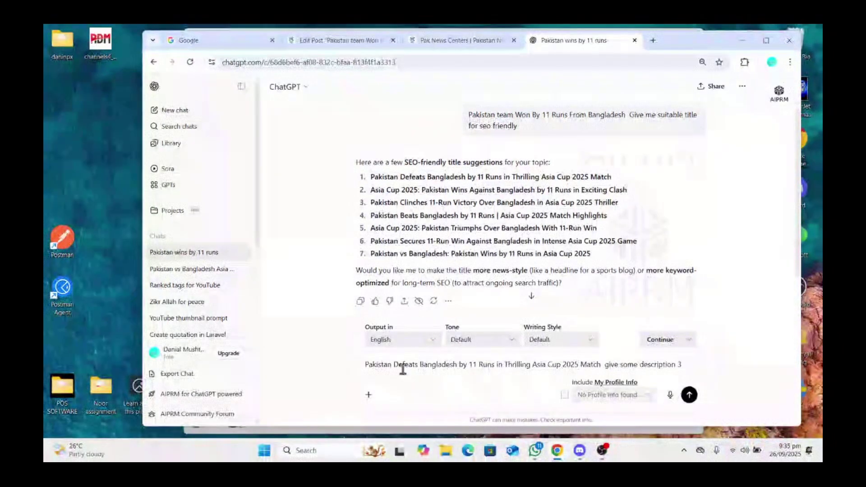
text(2ith)
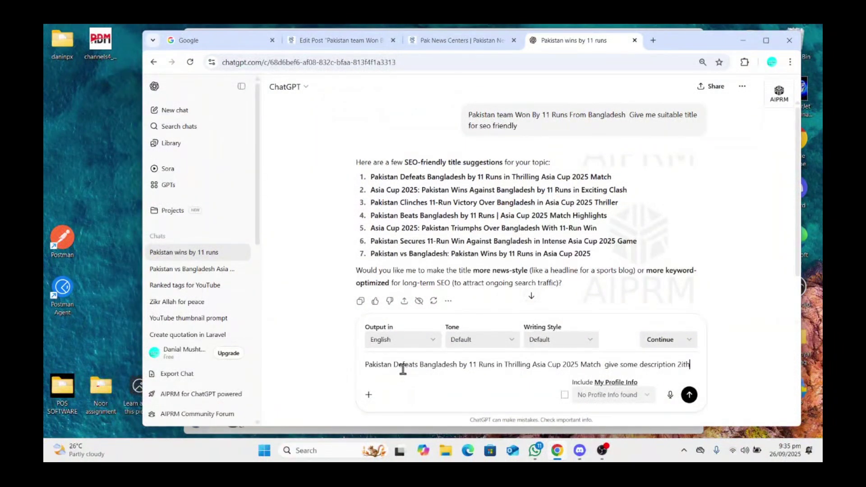
text( heading)
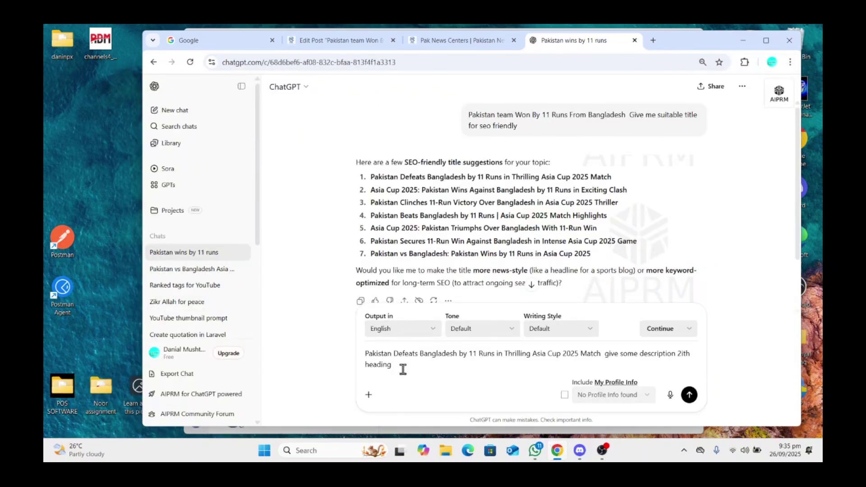
text( 300 word)
key(Return)
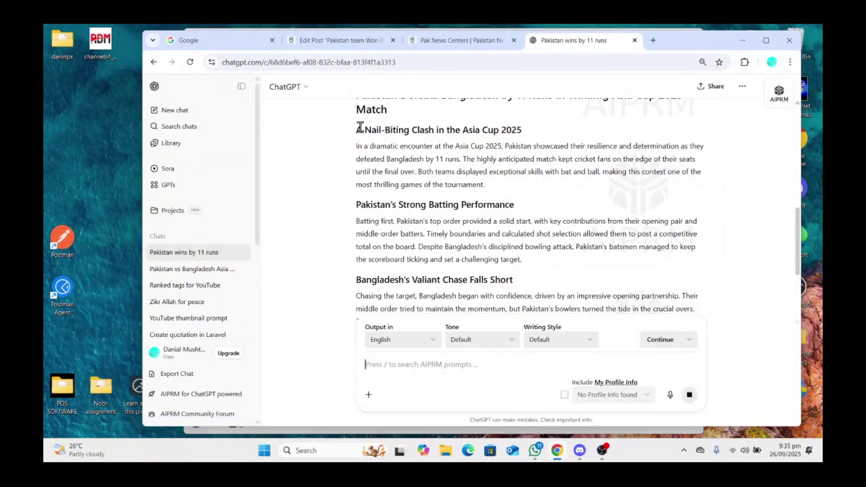
drag(357, 128, 534, 256)
key(ctrl+c)
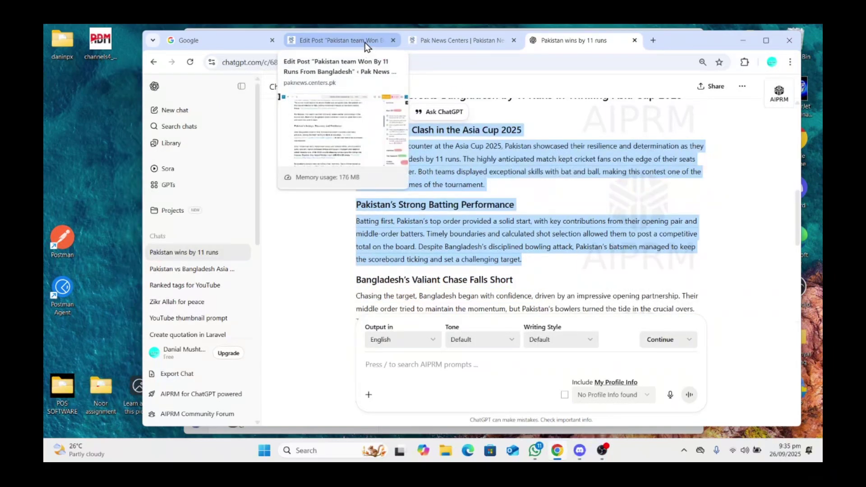
click(364, 42)
Paste ChatGPT's opening sections into a new paragraph after the post's last paragraph
scroll(415, 308, down, 10)
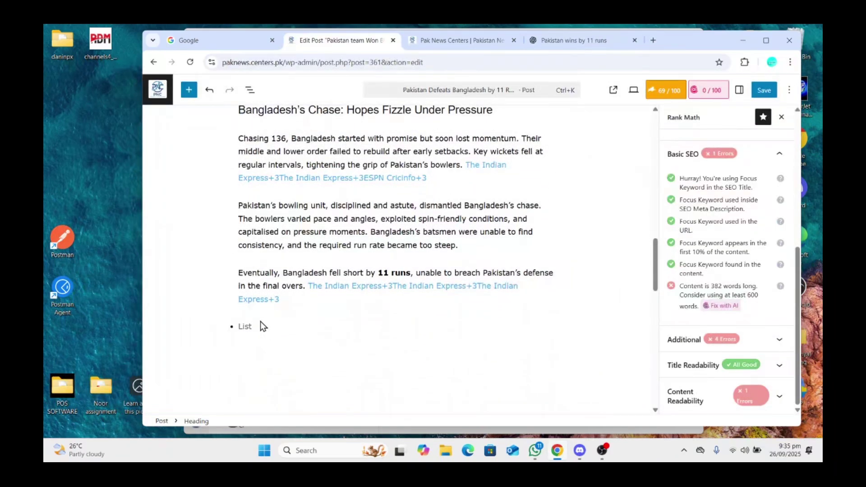
click(260, 325)
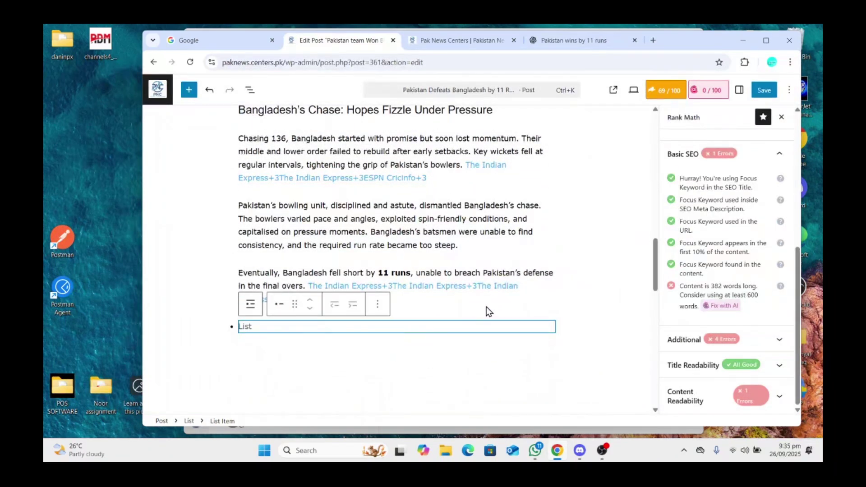
click(534, 290)
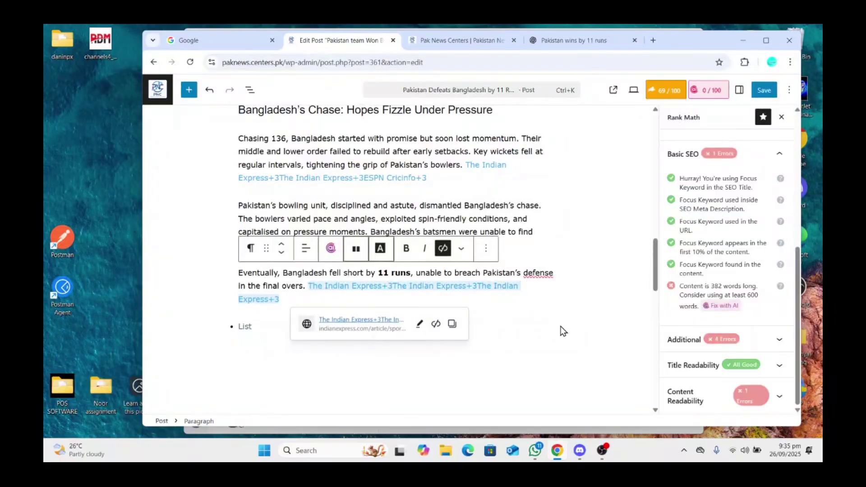
click(559, 326)
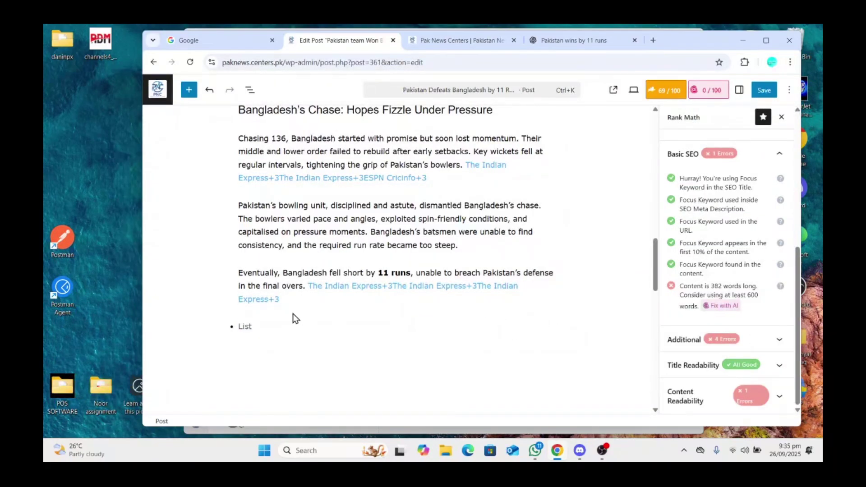
click(295, 299)
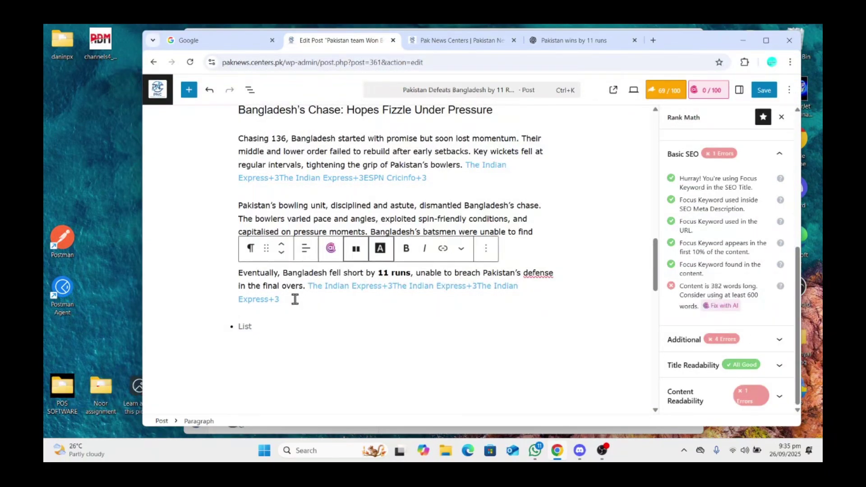
key(Return)
key(ctrl+v)
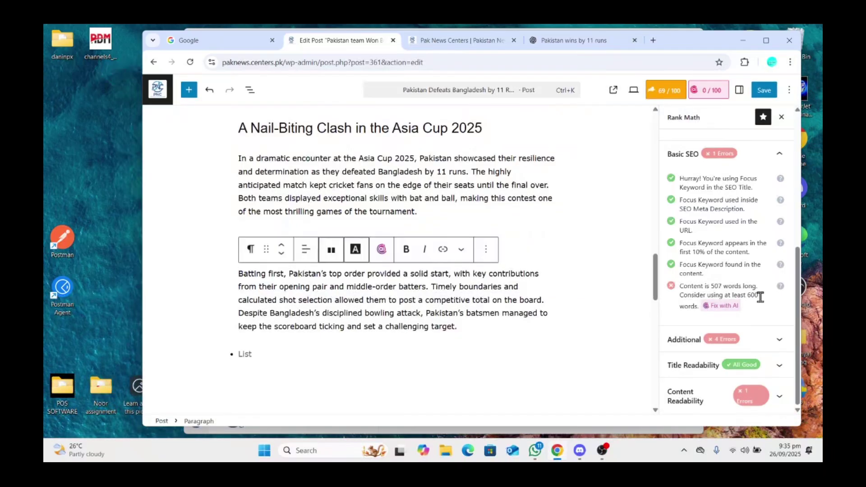
Select ChatGPT's later sections, Bangladesh's Valiant Chase Falls Short through Pakistan's Victory Boosts Asia Cup Campaign
click(551, 40)
scroll(527, 207, down, 3)
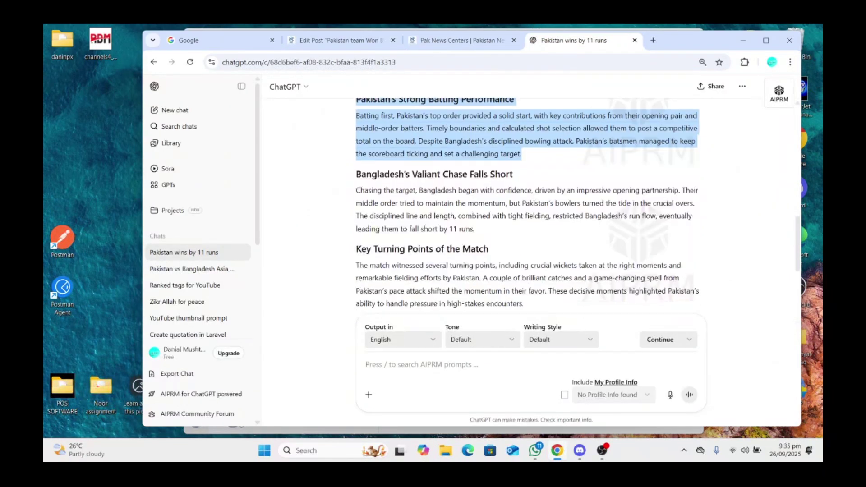
scroll(528, 207, down, 2)
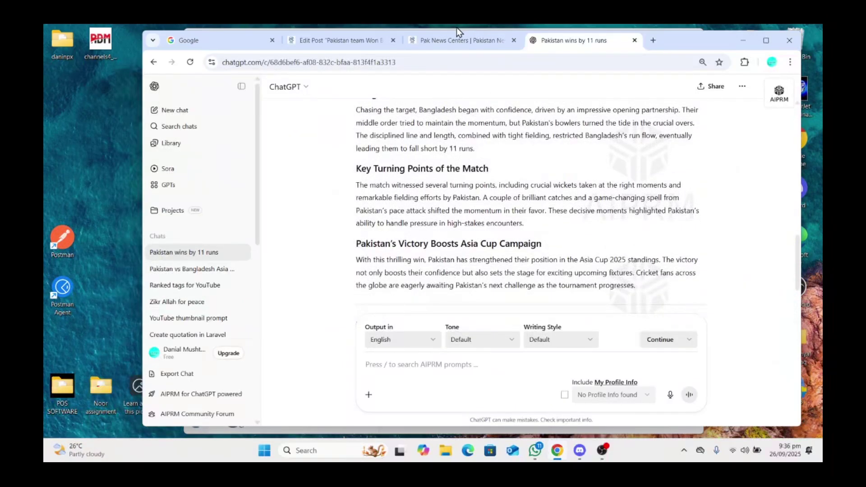
scroll(527, 207, up, 1)
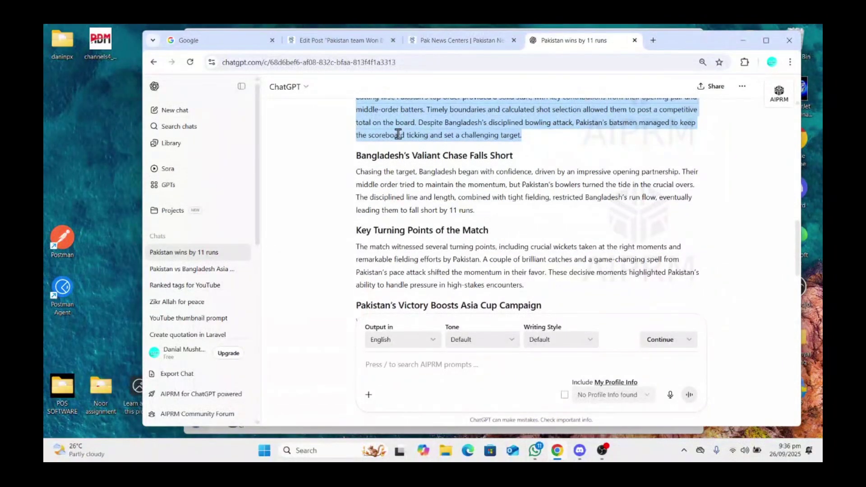
drag(347, 153, 555, 310)
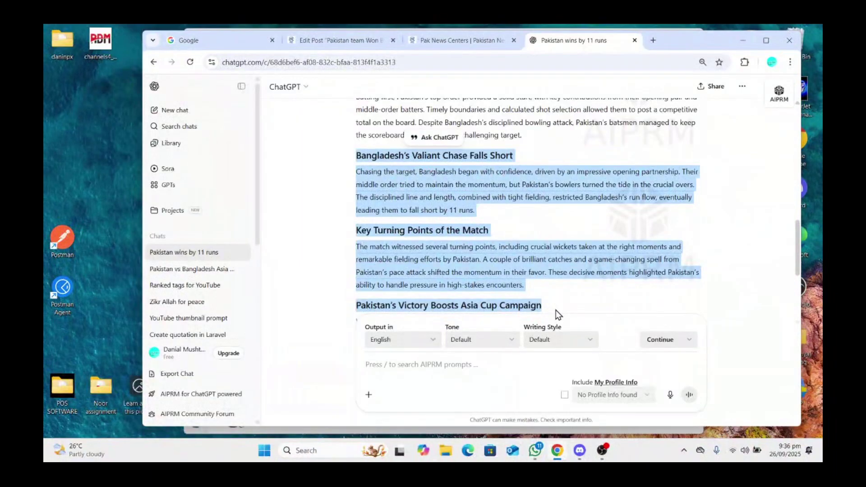
scroll(555, 310, down, 2)
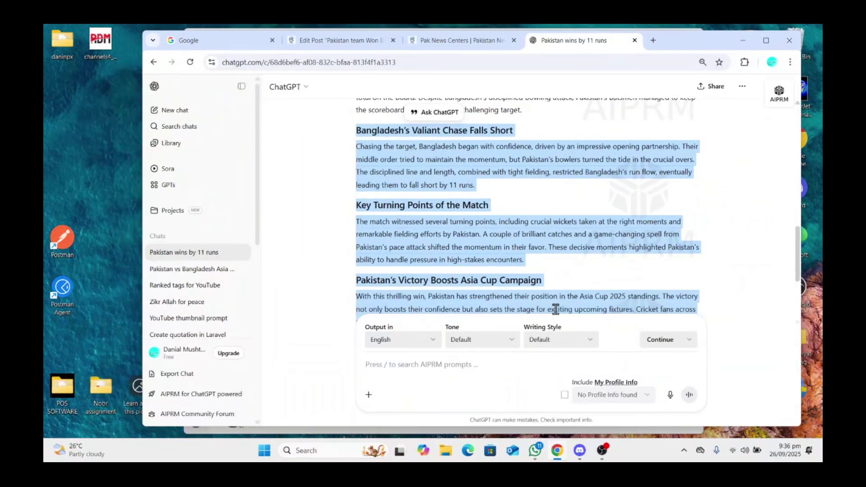
scroll(555, 309, up, 8)
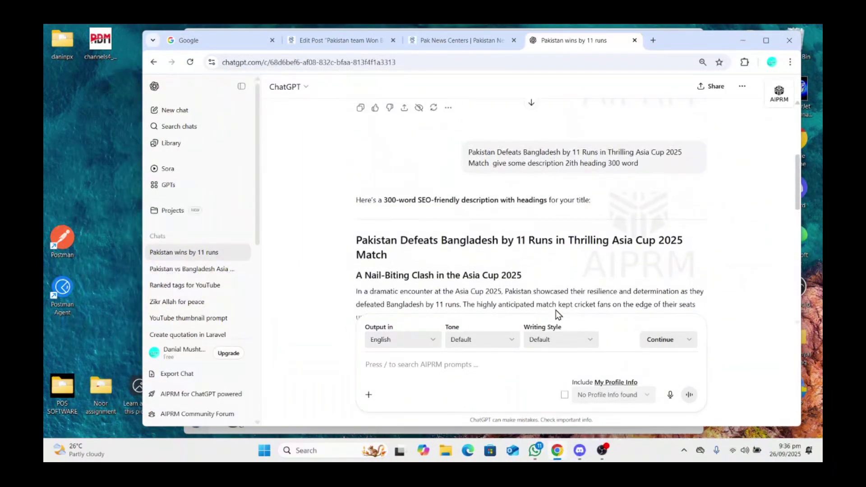
scroll(555, 310, down, 10)
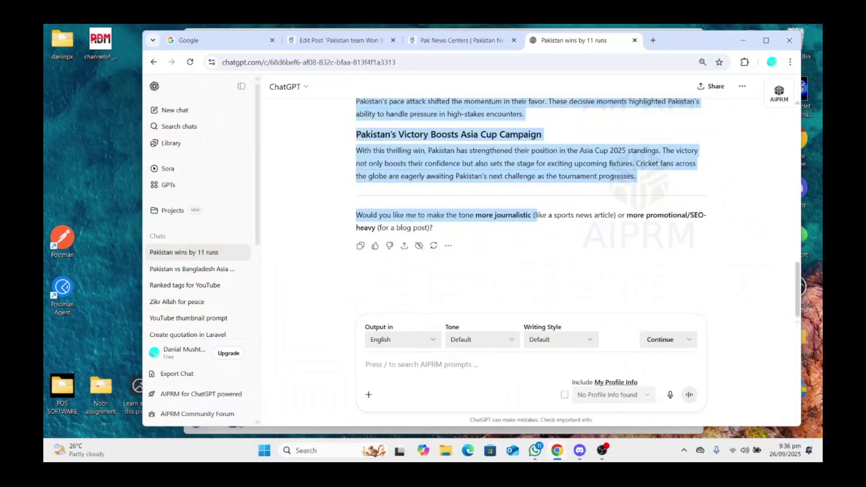
drag(532, 215, 493, 215)
scroll(493, 215, up, 9)
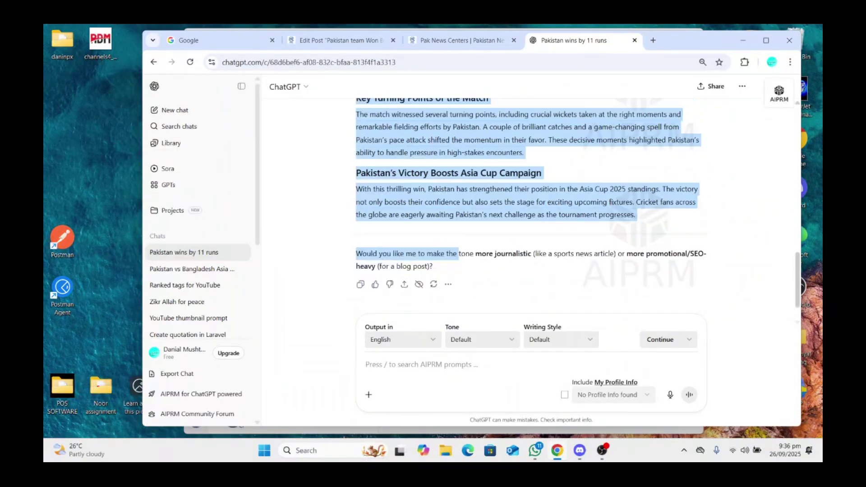
scroll(494, 215, down, 4)
scroll(494, 215, down, 6)
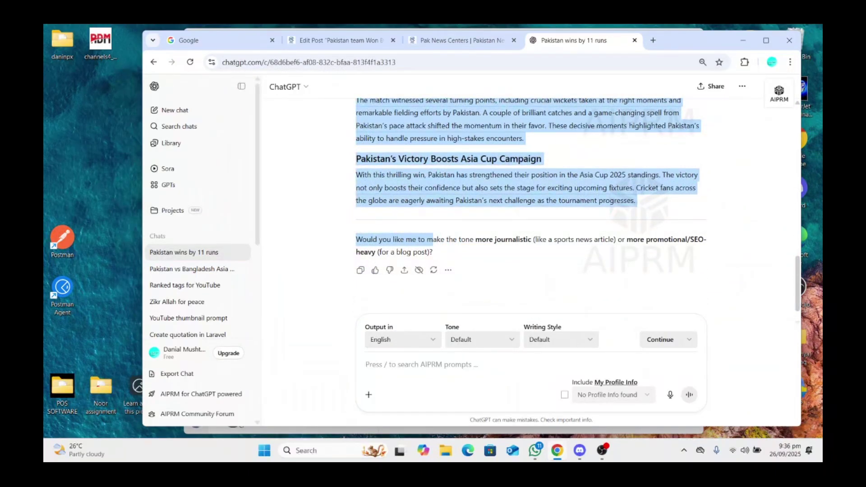
drag(421, 238, 418, 239)
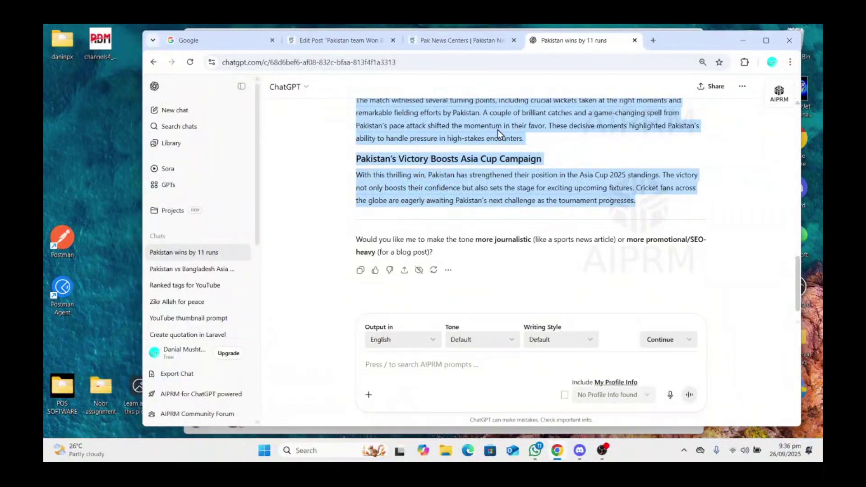
Paste ChatGPT's remaining description sections into a new paragraph at the end of the post
click(347, 39)
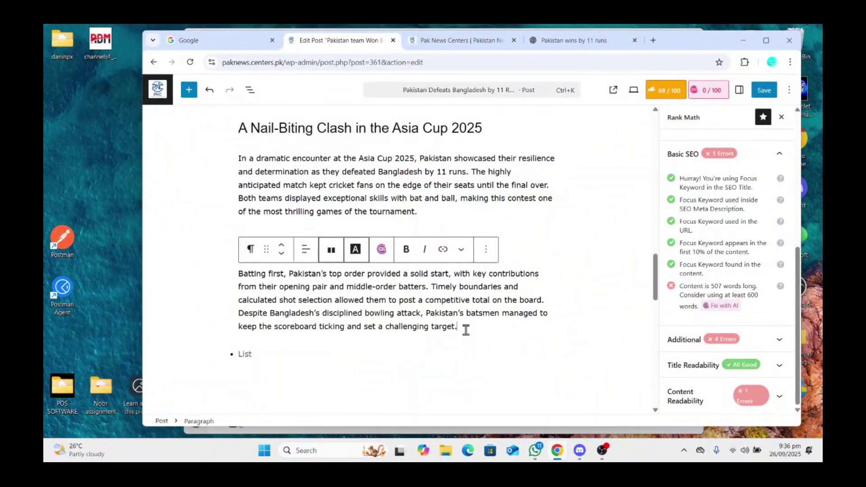
key(Return)
key(ctrl+v)
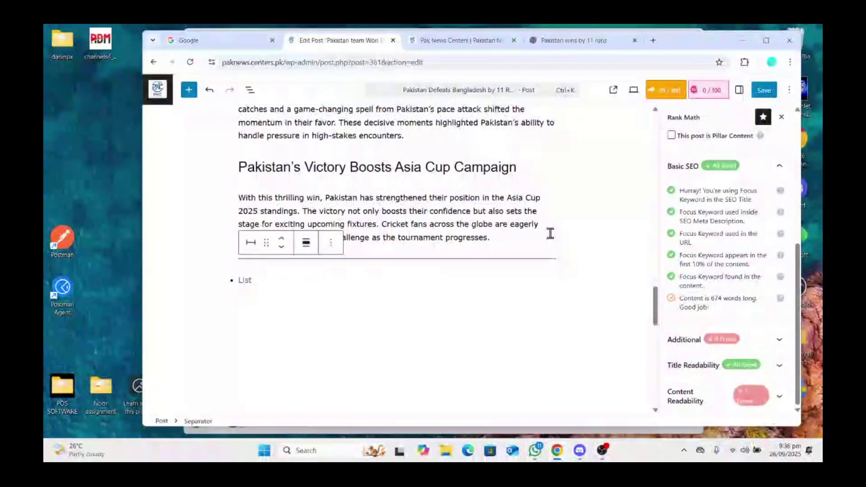
Delete the empty List block and add a blank block after the separator
click(309, 277)
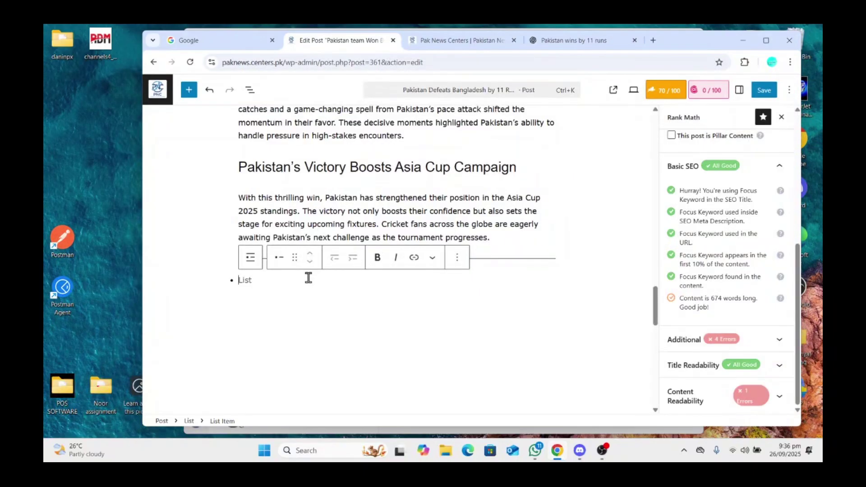
key(BackSpace)
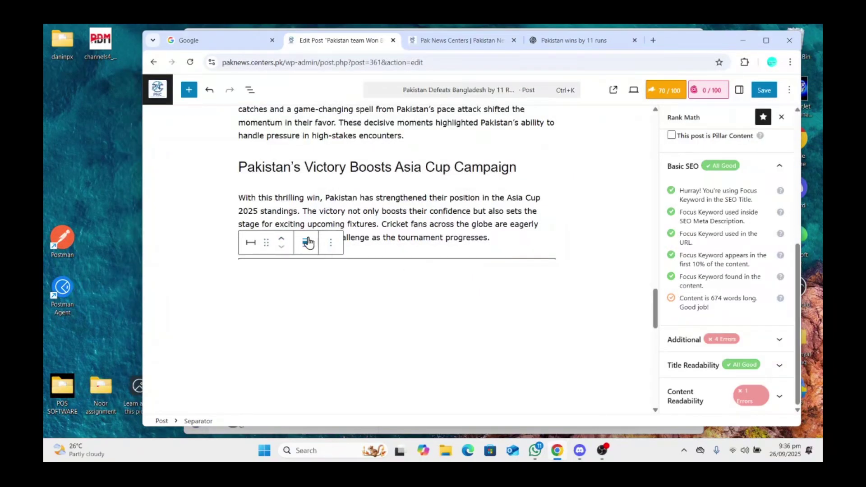
click(330, 243)
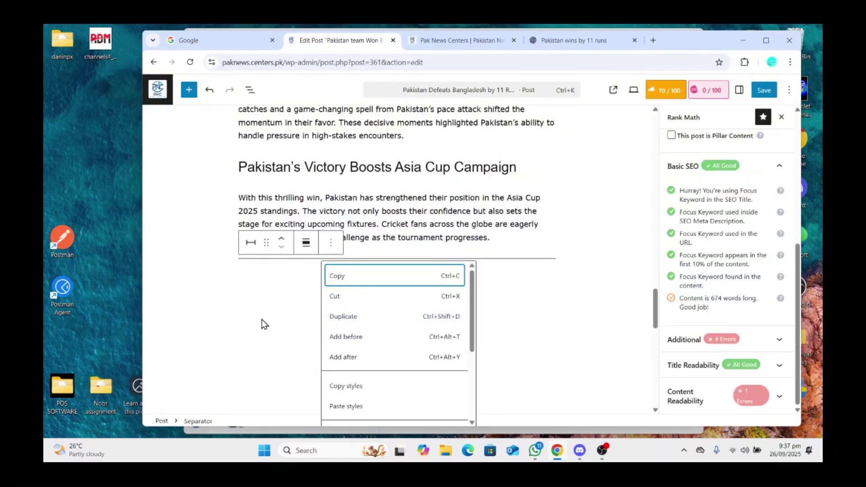
click(342, 357)
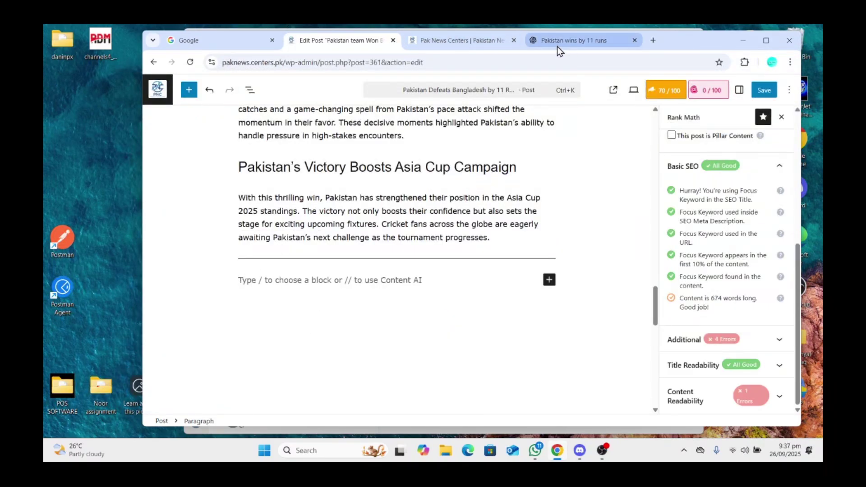
click(480, 41)
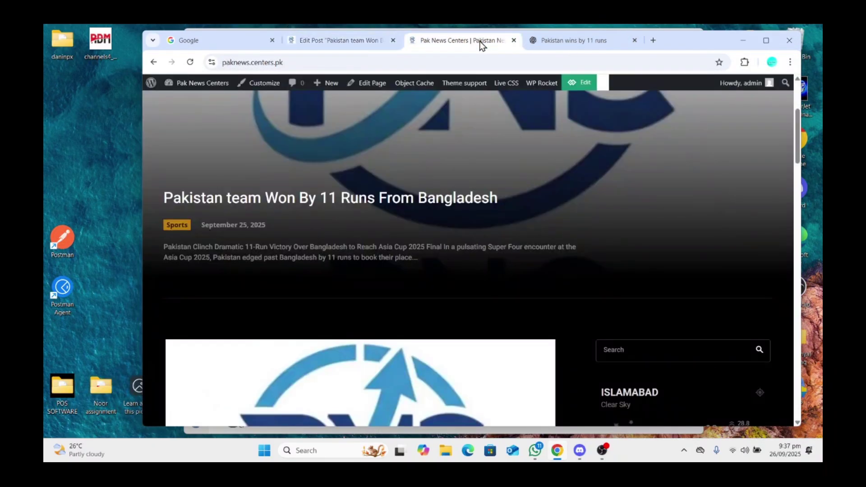
click(303, 61)
key(ctrl+c)
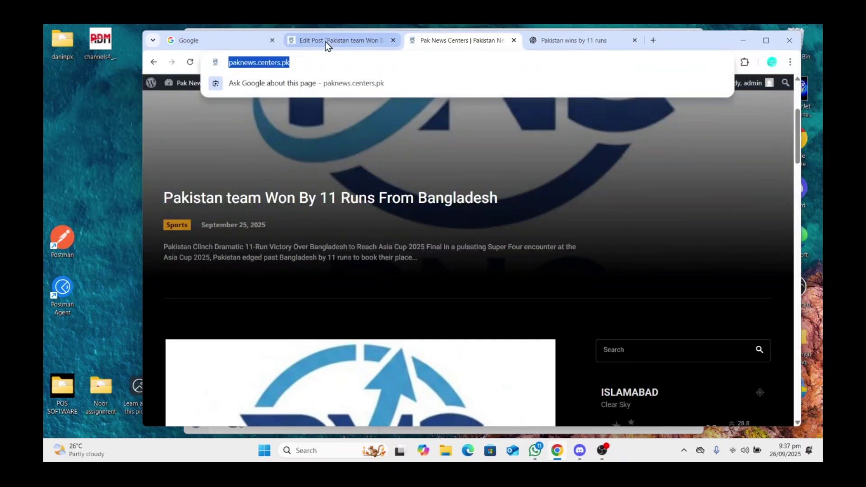
click(326, 39)
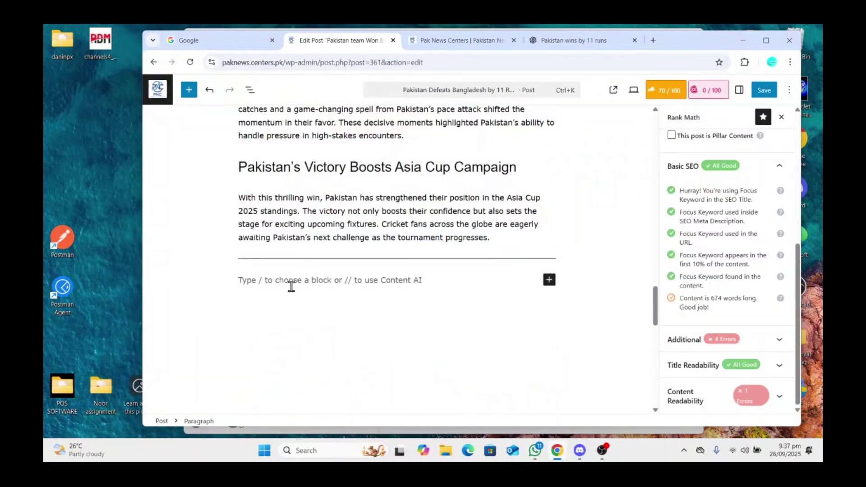
click(291, 286)
text(P)
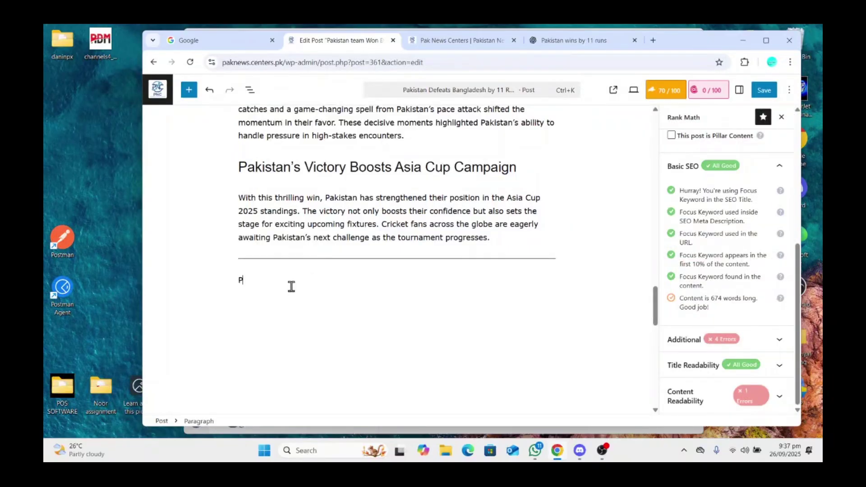
text(NC:)
key(ctrl+v)
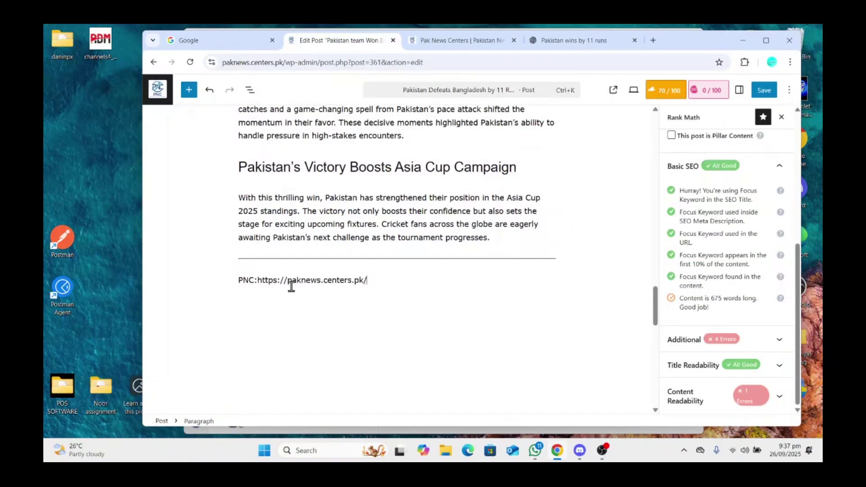
key(shift+Left)
key(shift+Left)
key(shift+Left)
key(shift+Left)
key(shift+Left)
key(shift+Left)
key(shift+Left)
key(shift+Left)
key(shift+Left)
key(shift+Left)
key(shift+Left)
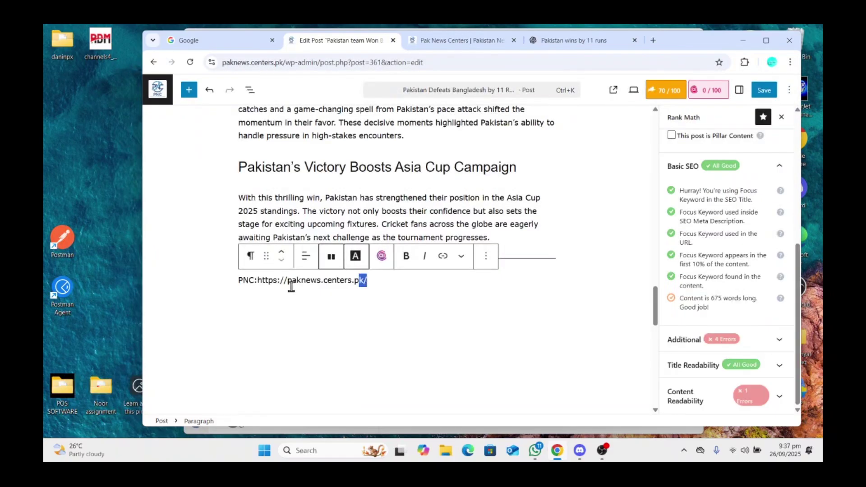
key(shift+Left)
key(shift+Left)
key(shift+Left)
key(shift+Left)
key(shift+Left)
key(shift+Left)
key(shift+Left)
key(shift+Left)
key(shift+Left)
key(shift+Left)
key(shift+Left)
key(shift+Left)
key(shift+Left)
key(shift+Left)
key(shift+Left)
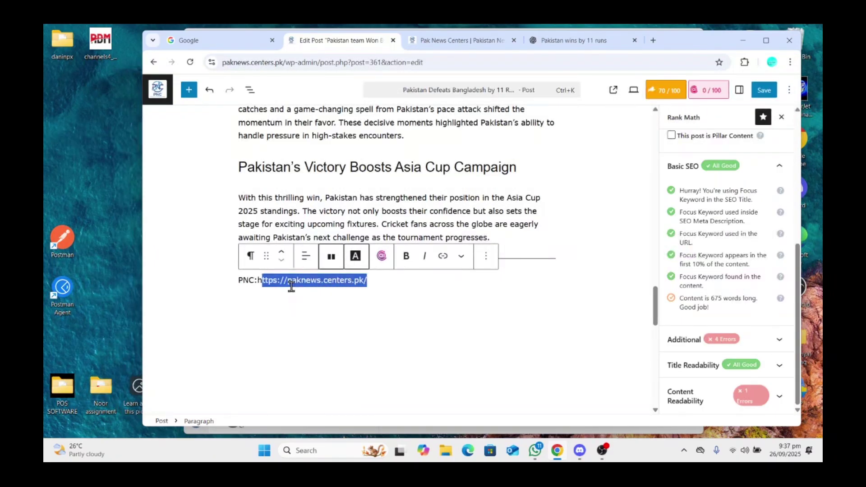
key(ctrl+h)
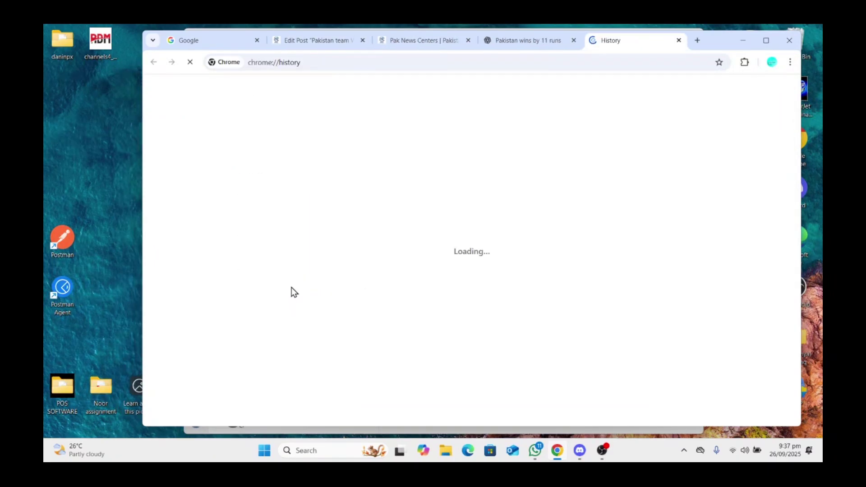
click(678, 40)
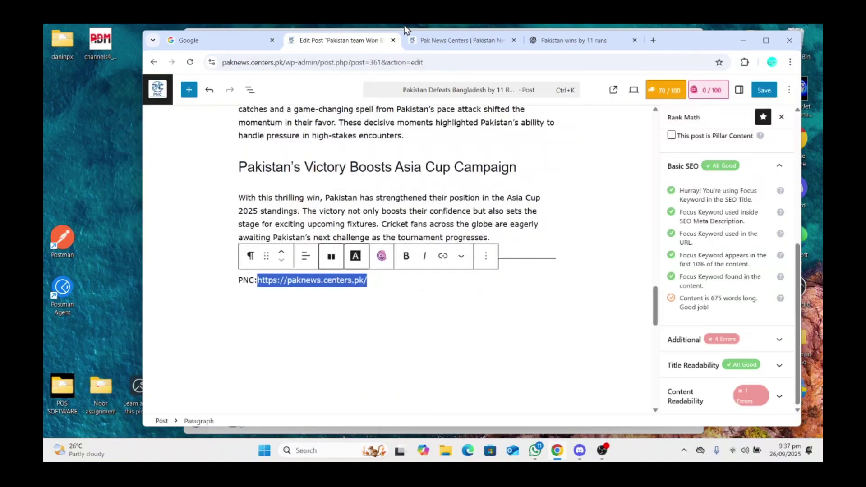
click(444, 257)
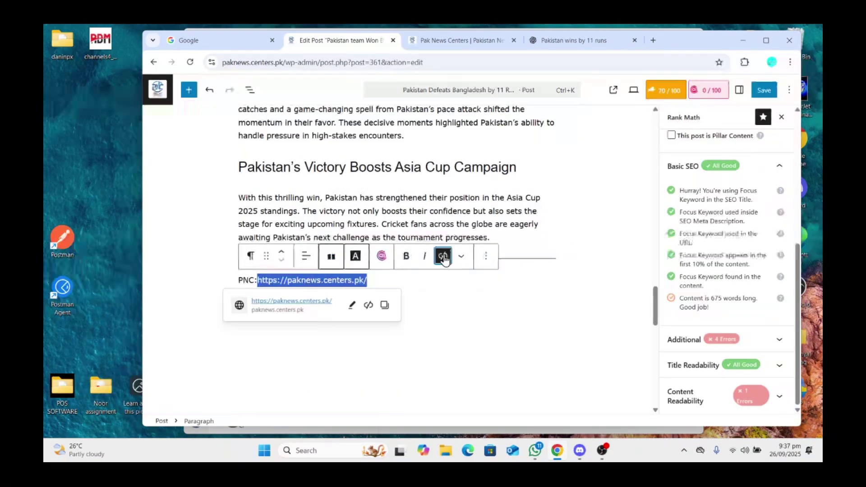
click(453, 347)
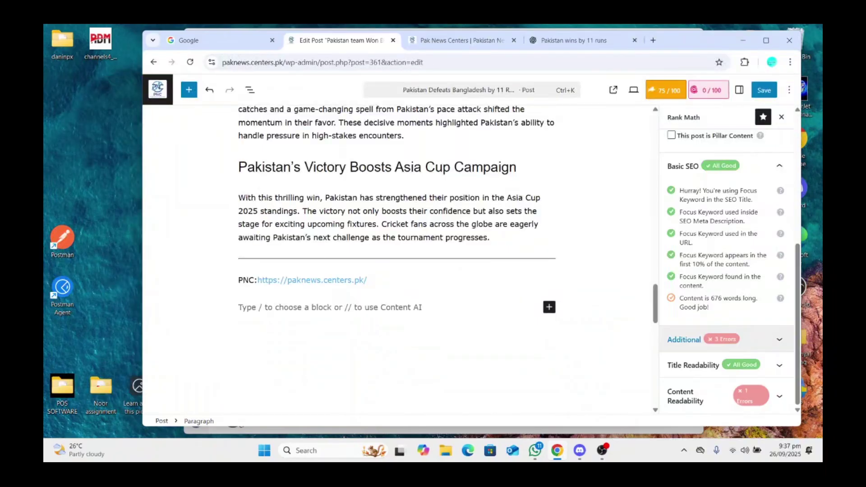
Expand Rank Math's Additional section and scroll through its SEO checks
click(779, 341)
scroll(781, 345, down, 4)
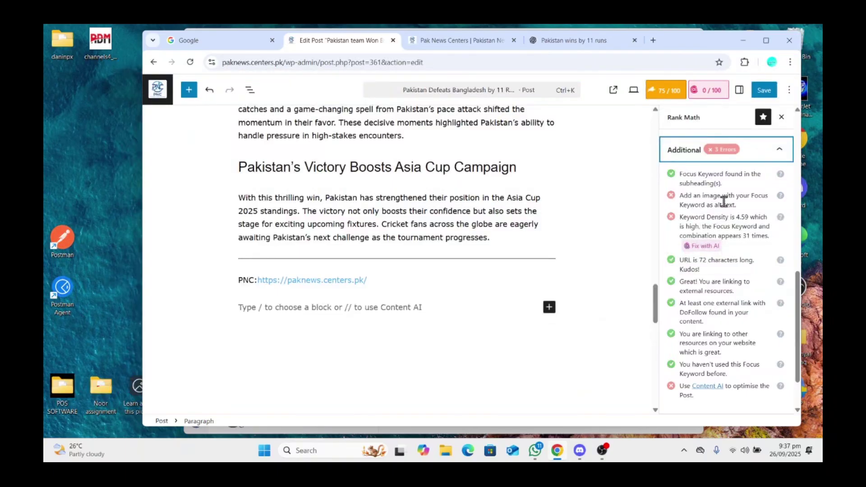
scroll(586, 225, up, 10)
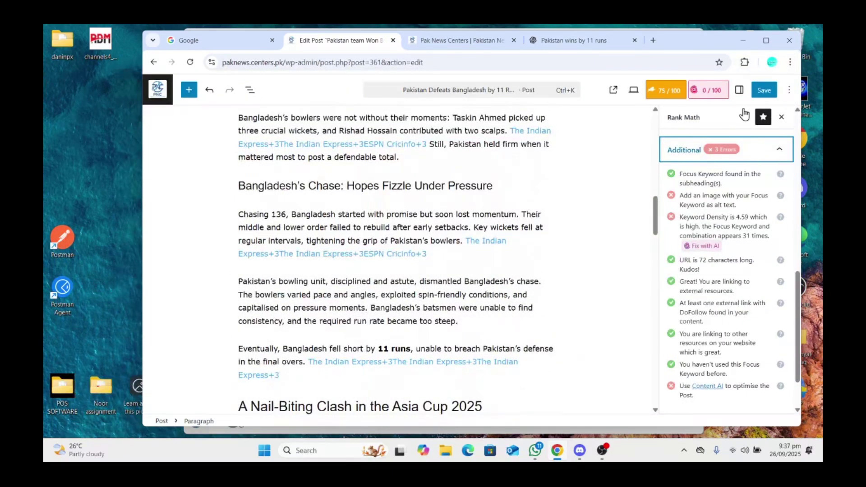
Bring up the Post settings sidebar showing the PNC featured image
click(739, 90)
click(739, 90)
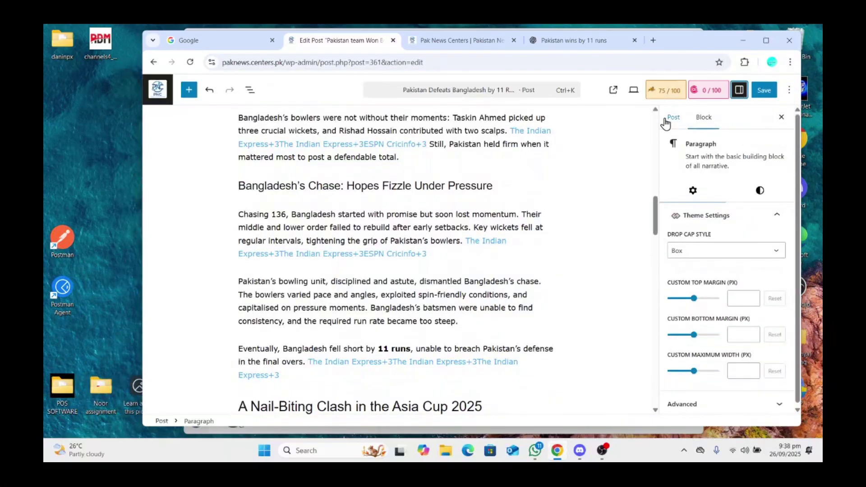
click(676, 121)
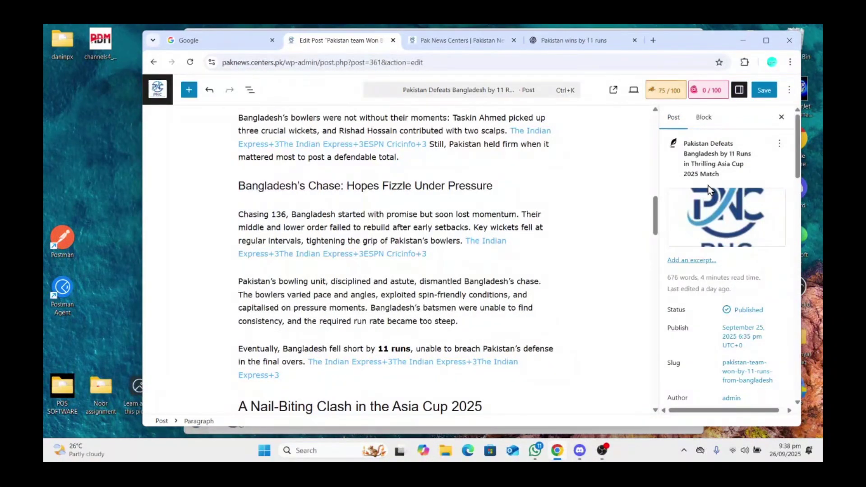
Correct the featured image's alt text to 'Pakistan Asia Cup' and copy it
click(718, 210)
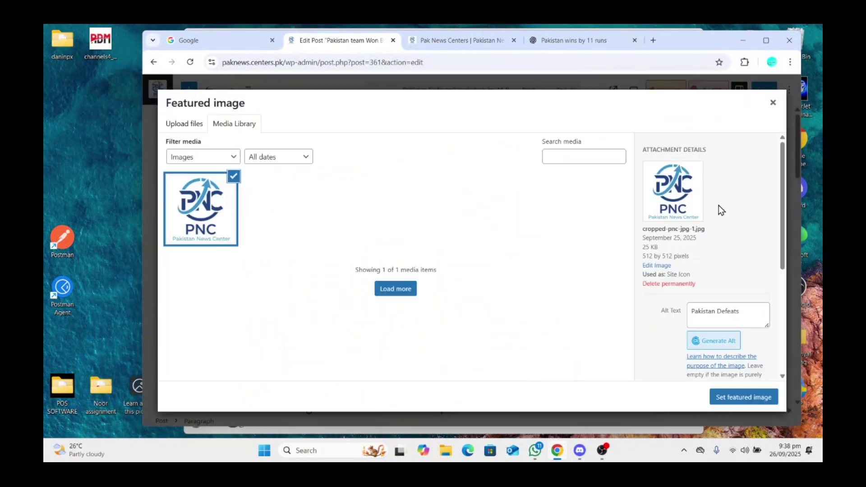
double_click(730, 314)
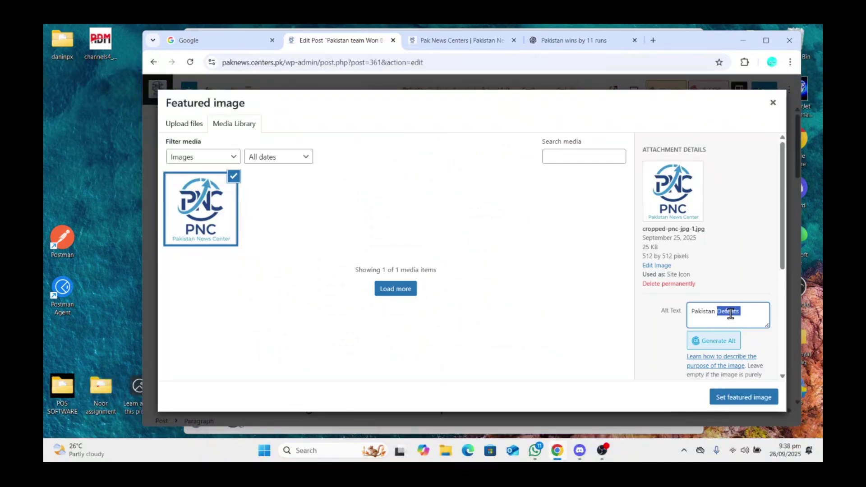
key(BackSpace)
text(AsiaCUp)
key(Delete)
text(u)
key(ctrl+a)
key(ctrl+c)
Set title, caption and description to 'Pakistan Asia Cup' and apply as featured image
scroll(779, 368, down, 2)
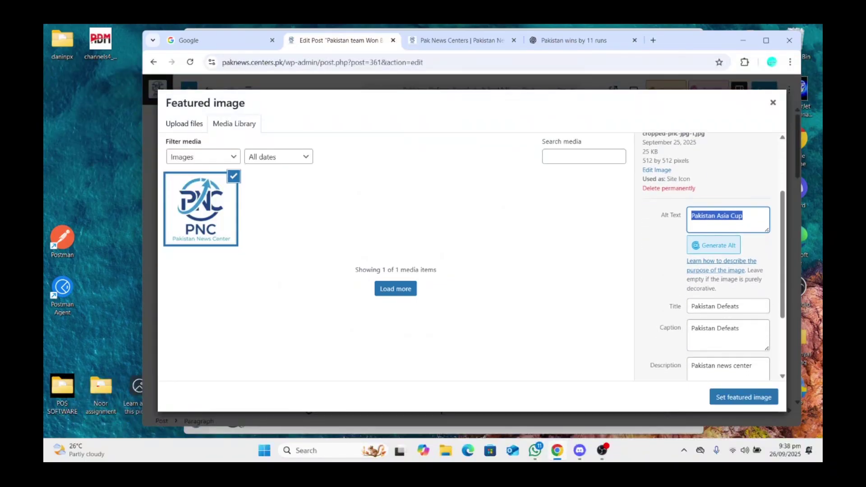
click(744, 306)
key(ctrl+a)
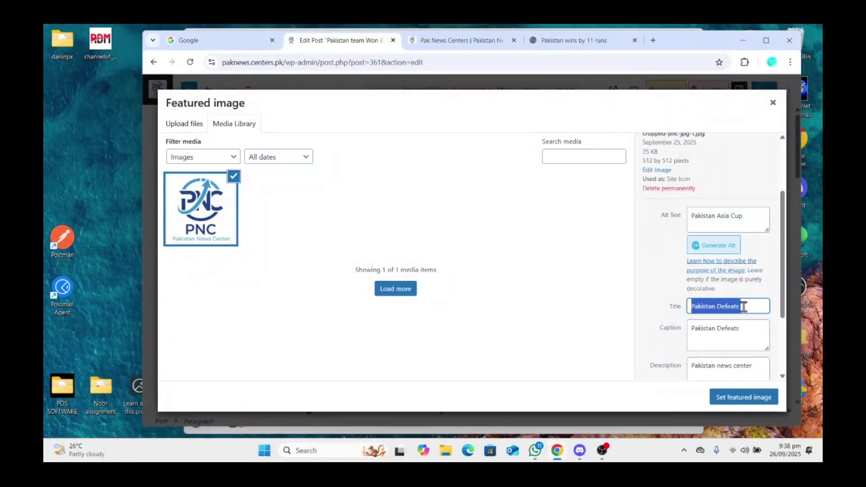
key(ctrl+v)
click(743, 333)
key(ctrl+a)
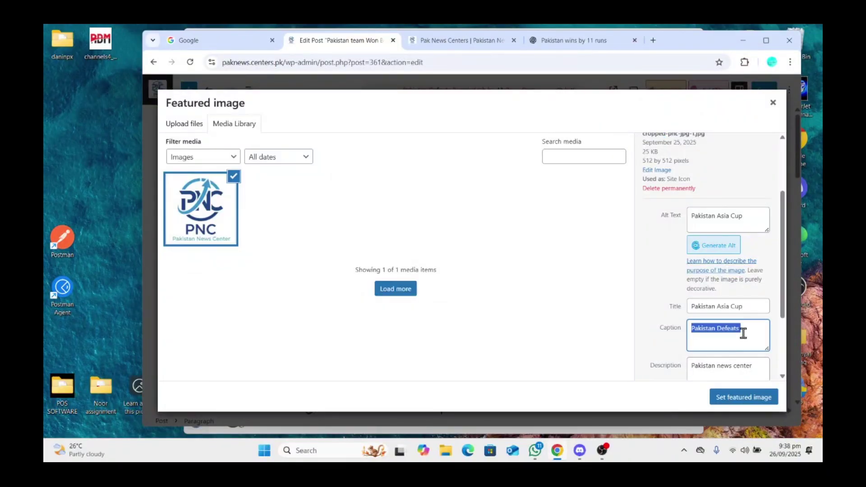
key(ctrl+v)
click(755, 372)
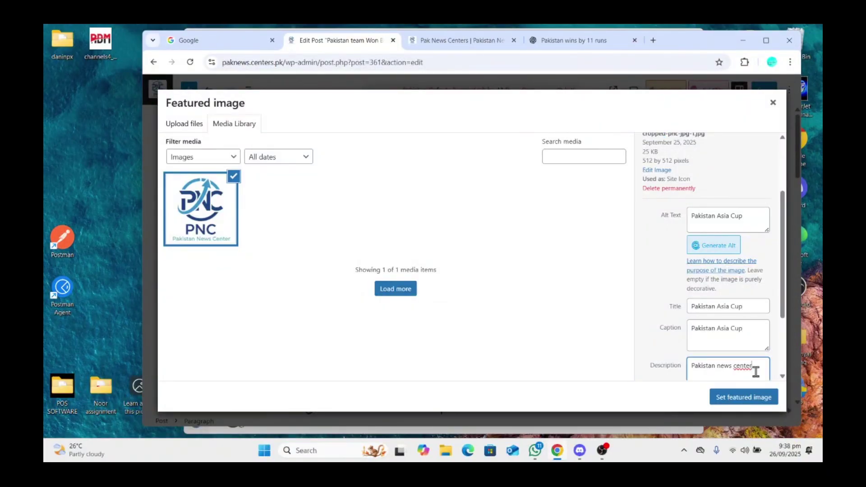
key(ctrl+a)
key(ctrl+v)
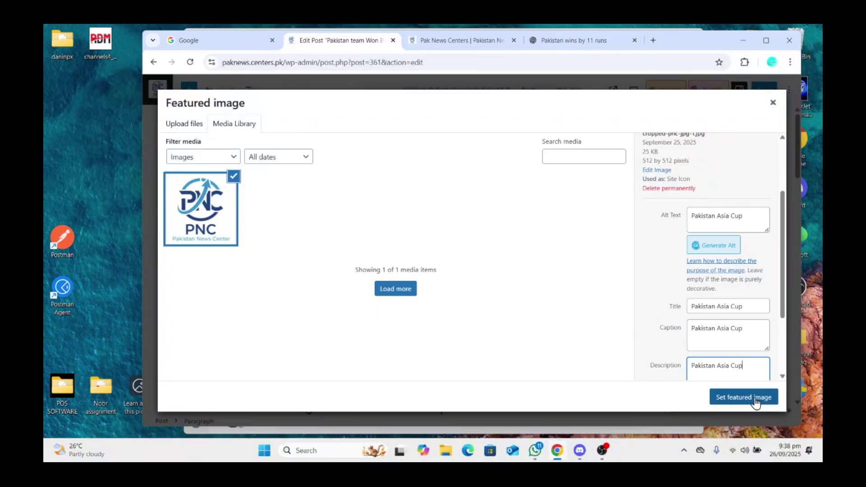
click(753, 397)
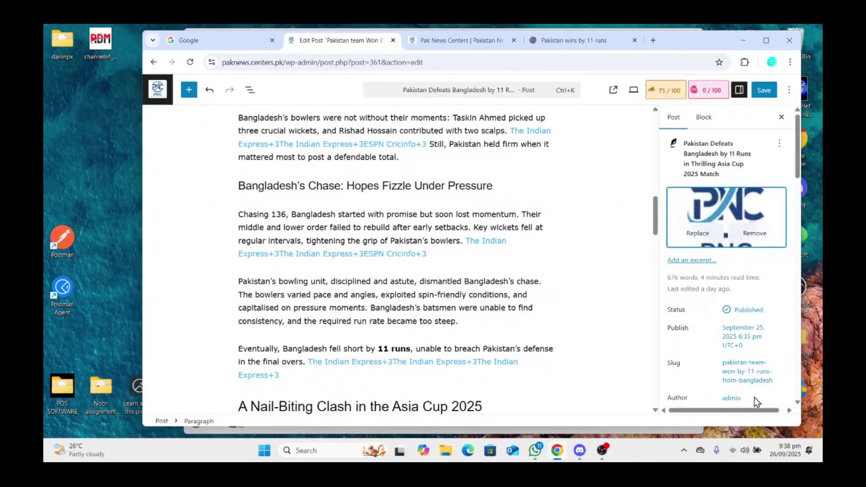
Open the Rank Math 75/100 panel and expand its Additional checks
click(676, 94)
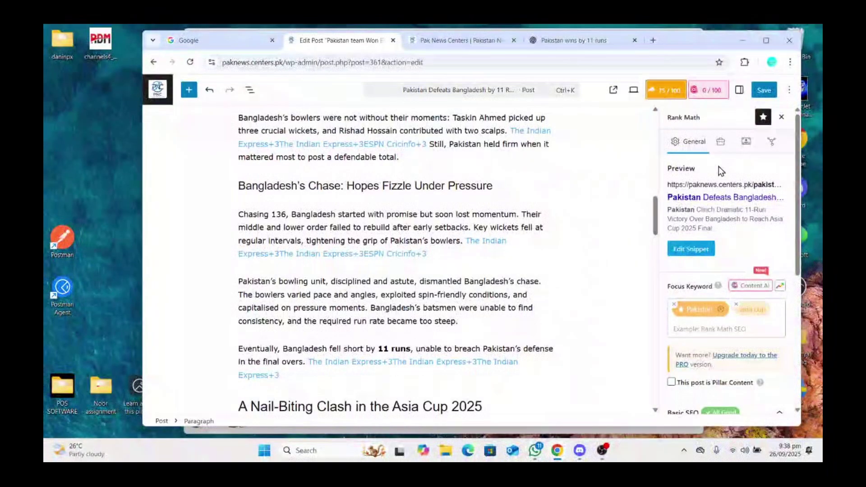
scroll(718, 166, down, 5)
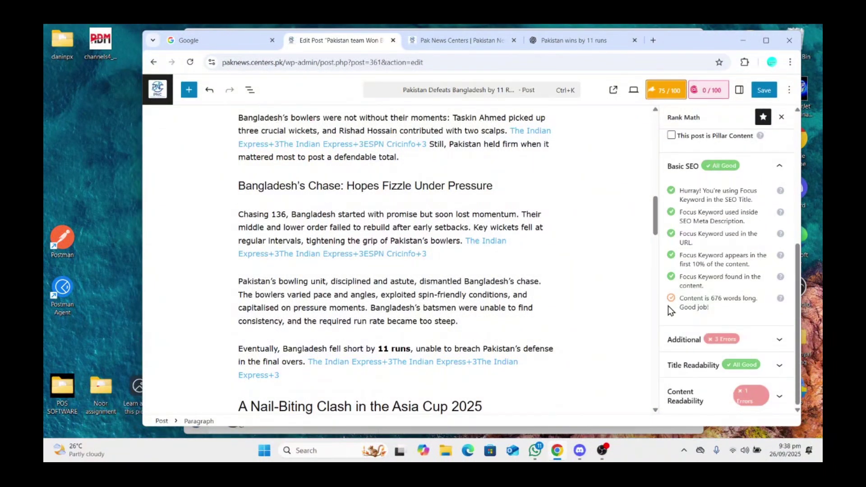
click(736, 335)
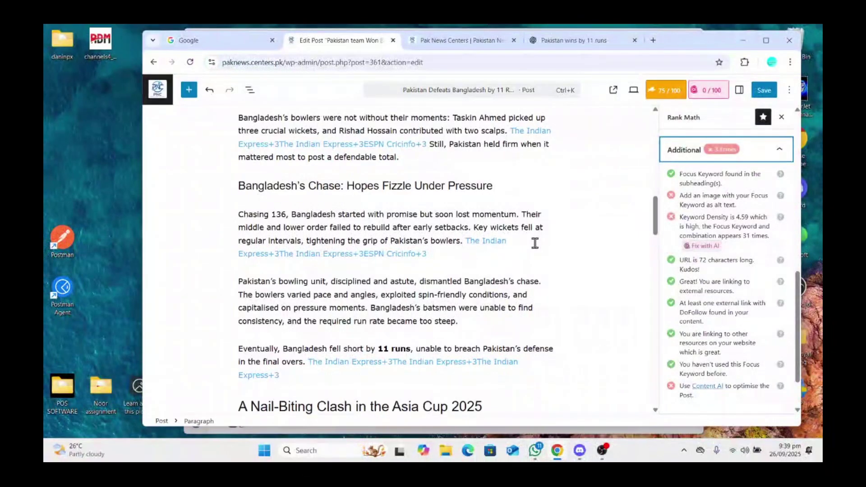
Replace the opening 'Pakistan's' in the bowling unit paragraph with 'The'
click(279, 282)
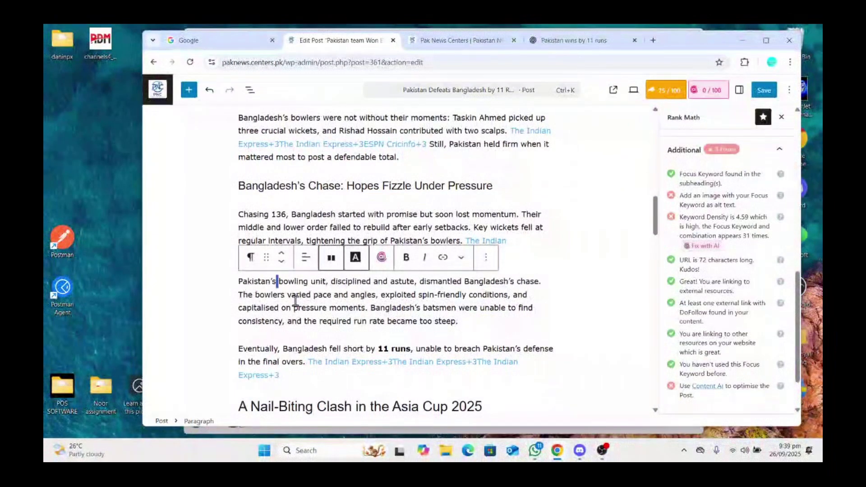
key(shift+Left)
key(shift+Left)
key(shift+Left)
key(shift+Left)
key(shift+Left)
key(shift+Left)
key(shift+Left)
key(shift+Left)
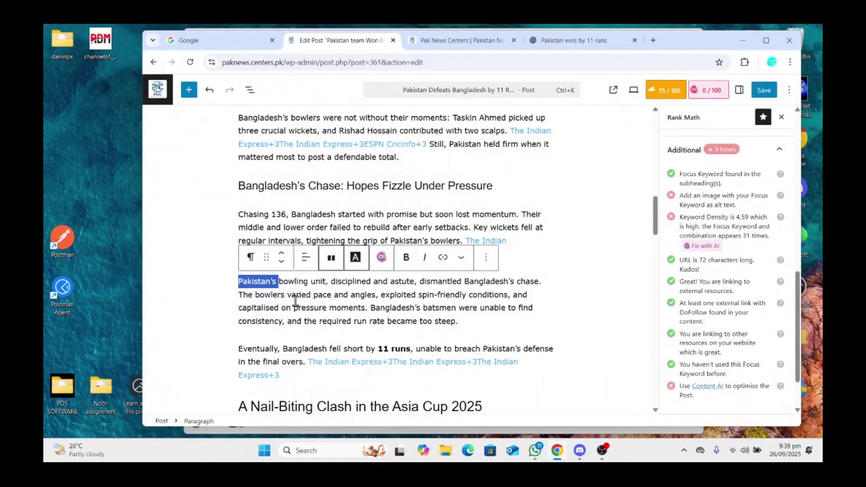
key(BackSpace)
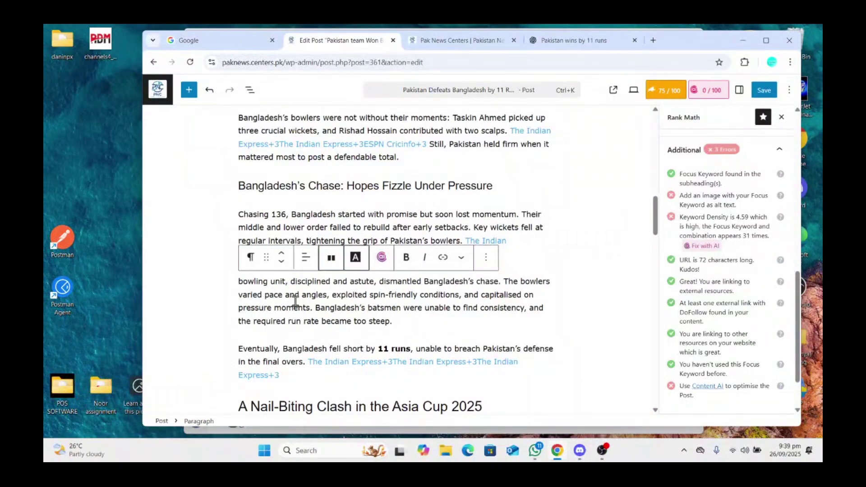
text(The)
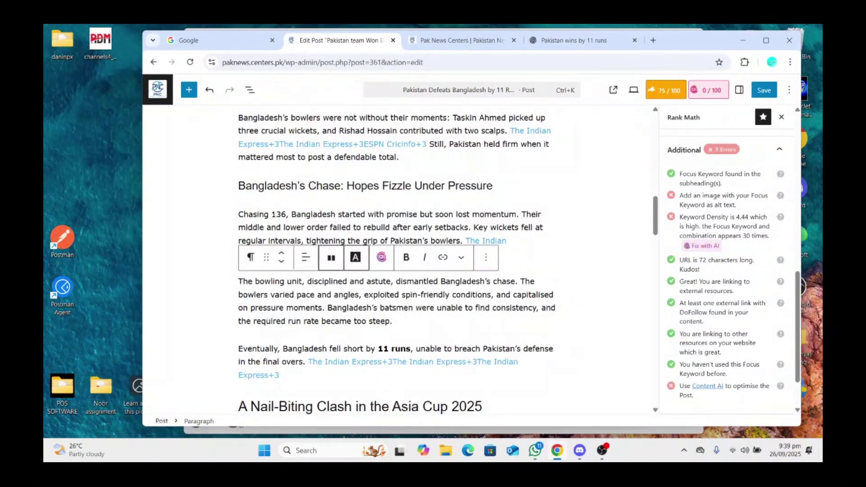
Shorten 'Pakistan's' in the Innings heading to 'Pak'
scroll(449, 353, up, 3)
scroll(449, 354, up, 4)
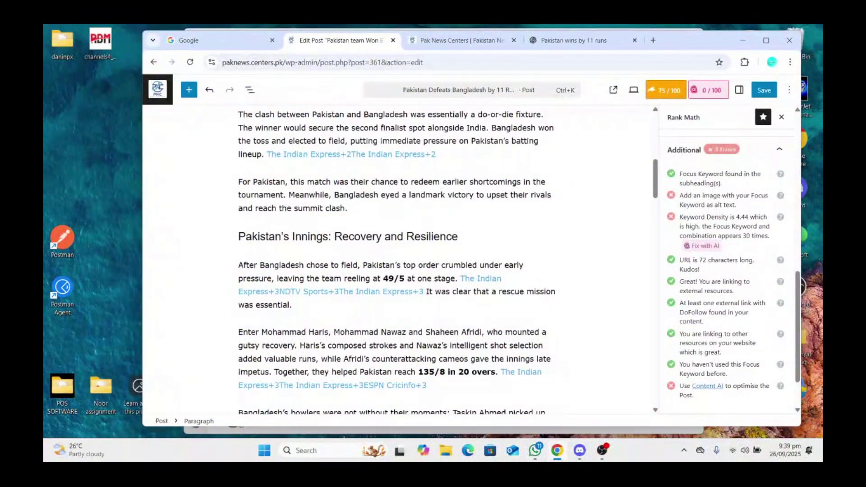
double_click(260, 233)
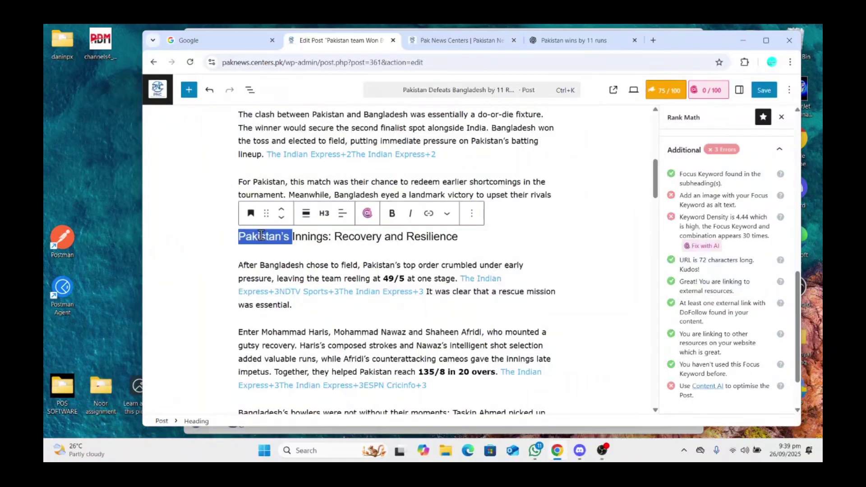
key(Right)
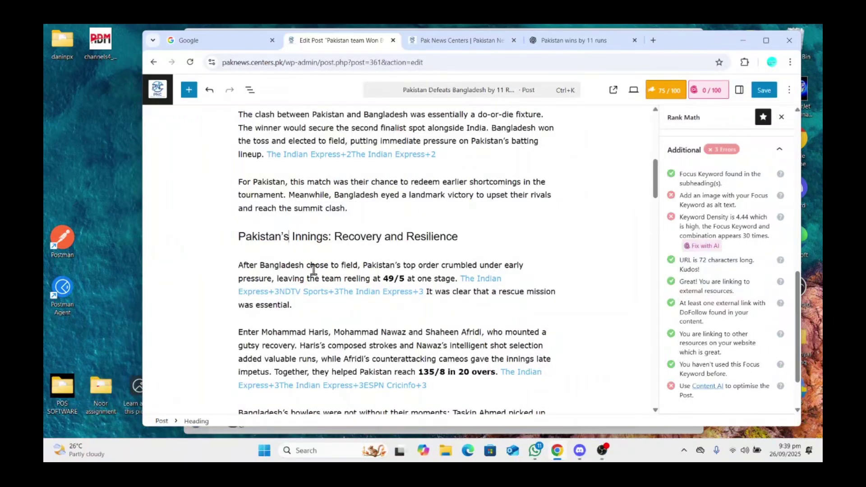
key(BackSpace)
key(BackSpace)
key(BackSpace)
key(BackSpace)
key(BackSpace)
key(BackSpace)
key(BackSpace)
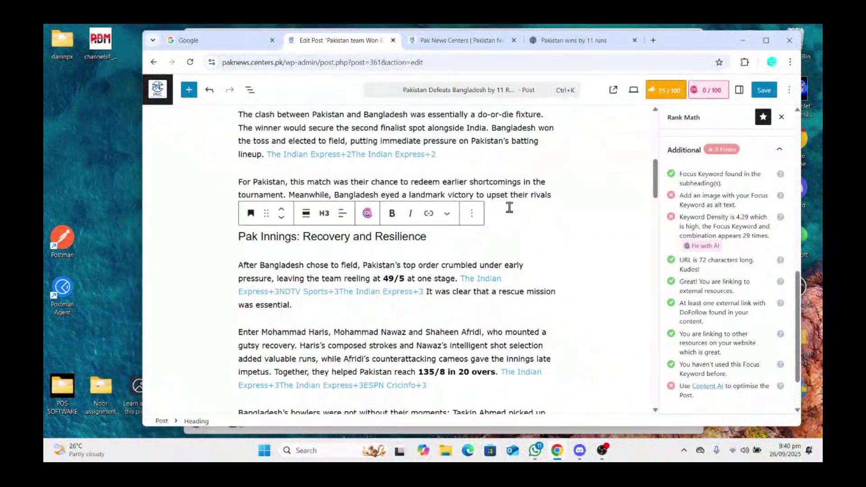
scroll(509, 208, up, 3)
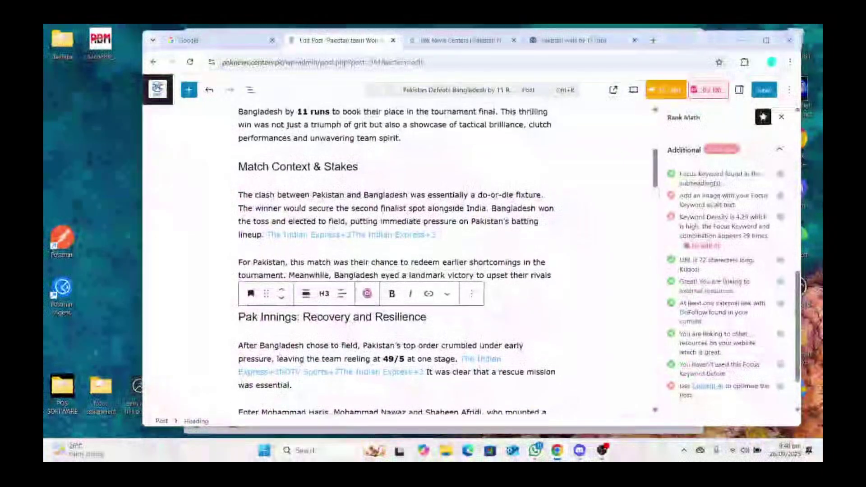
scroll(446, 261, up, 3)
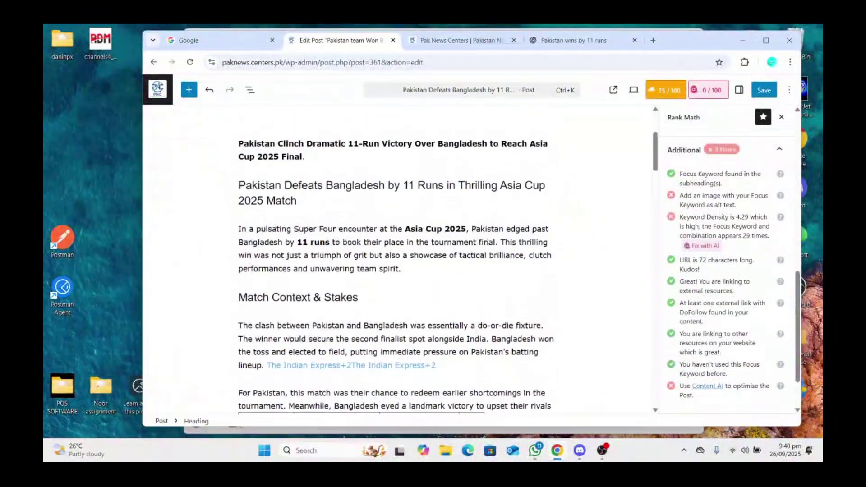
scroll(559, 201, down, 10)
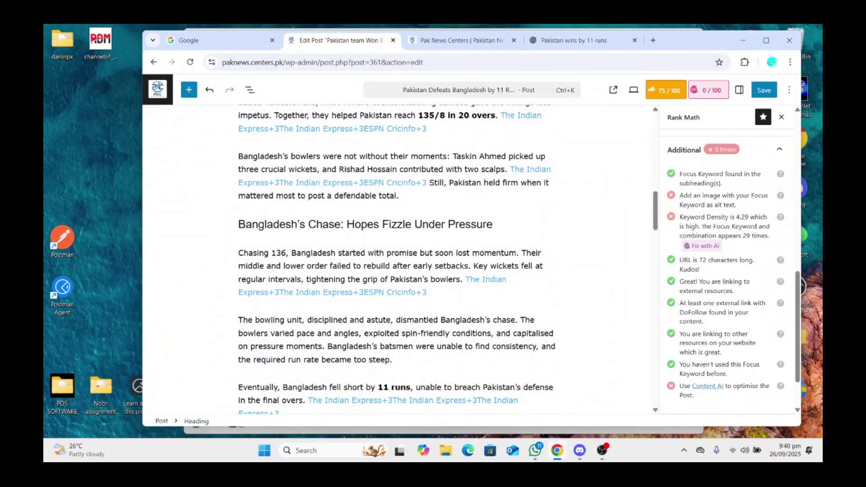
scroll(446, 257, down, 3)
scroll(447, 257, down, 2)
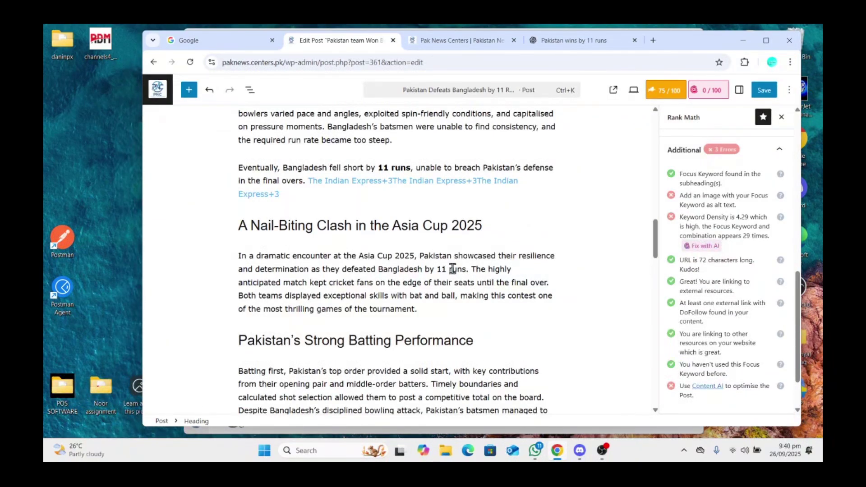
scroll(496, 271, down, 12)
click(472, 248)
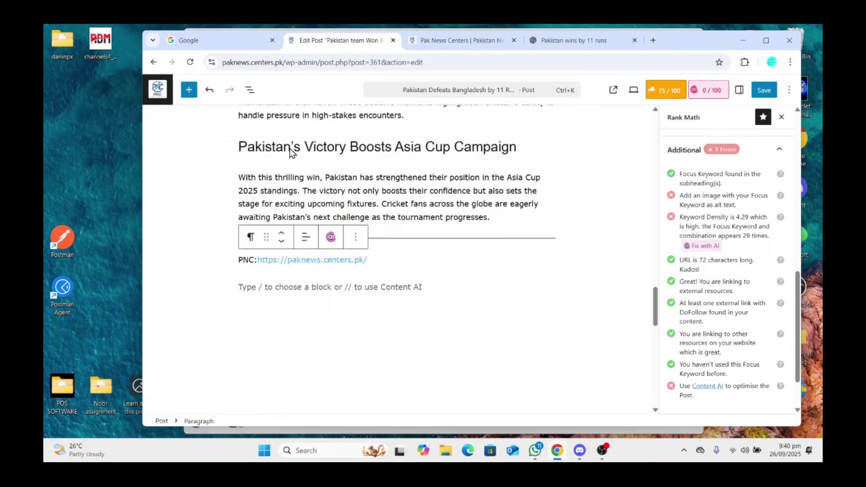
triple_click(275, 142)
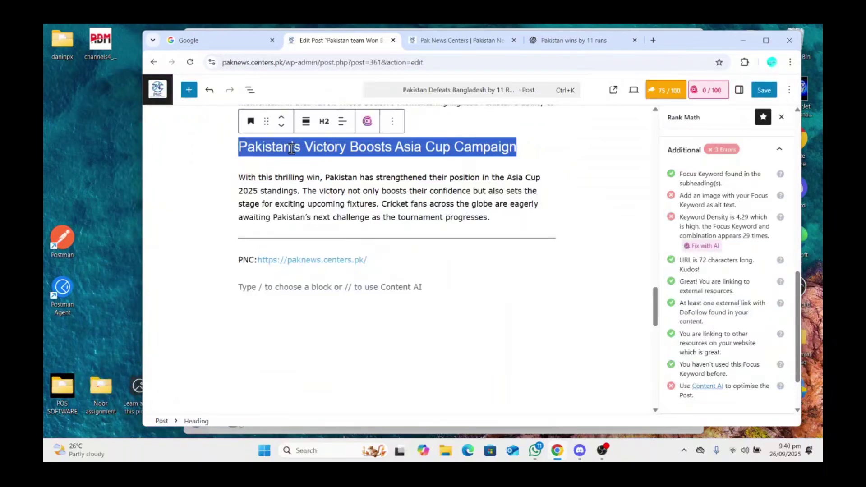
click(292, 149)
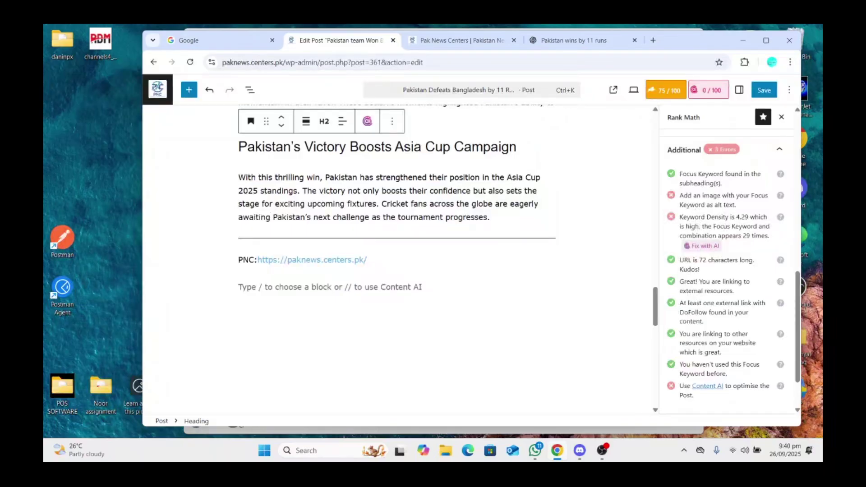
scroll(293, 144, up, 2)
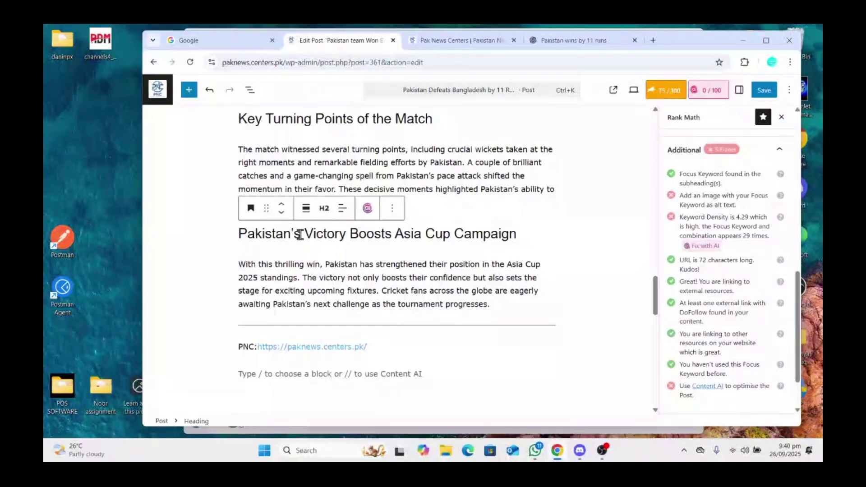
triple_click(298, 233)
Save the edited post and check it on the live post tab
click(763, 94)
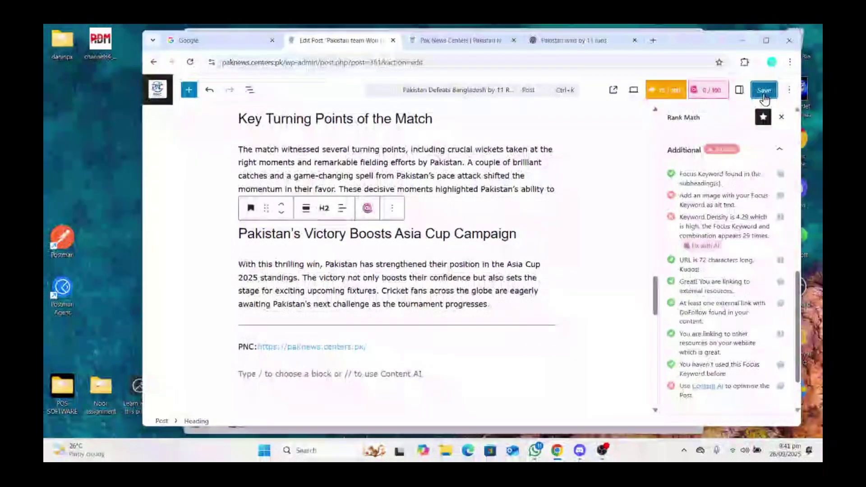
click(764, 95)
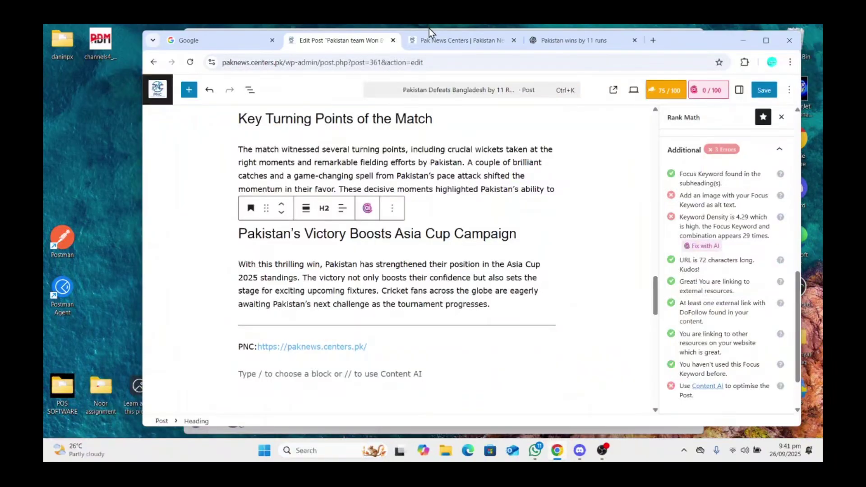
click(436, 39)
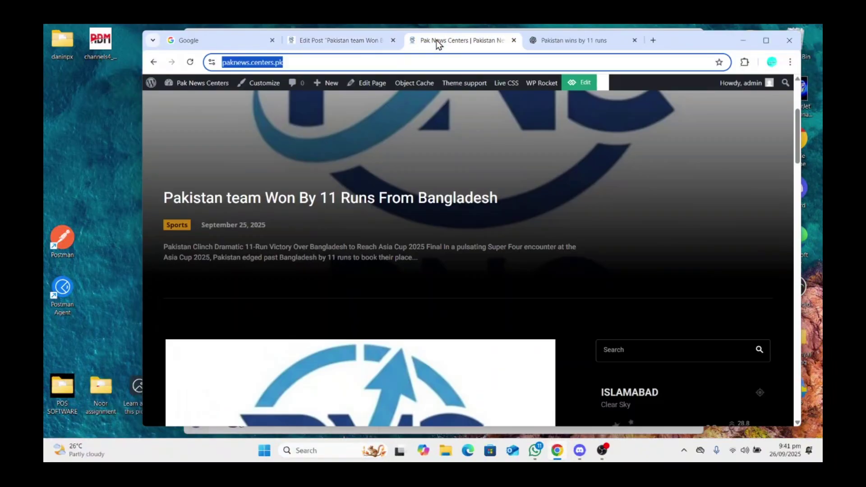
click(328, 39)
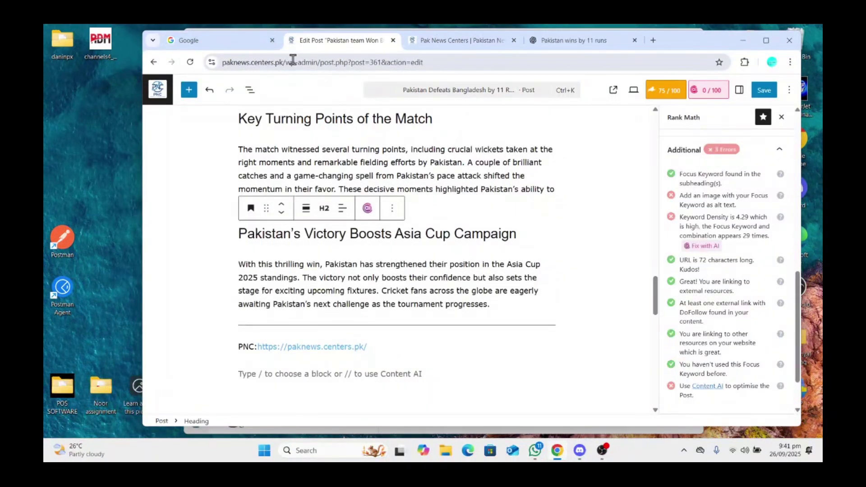
Trim the address to /wp-admin/, cancel the 'Leave site?' prompt, and save again
click(314, 61)
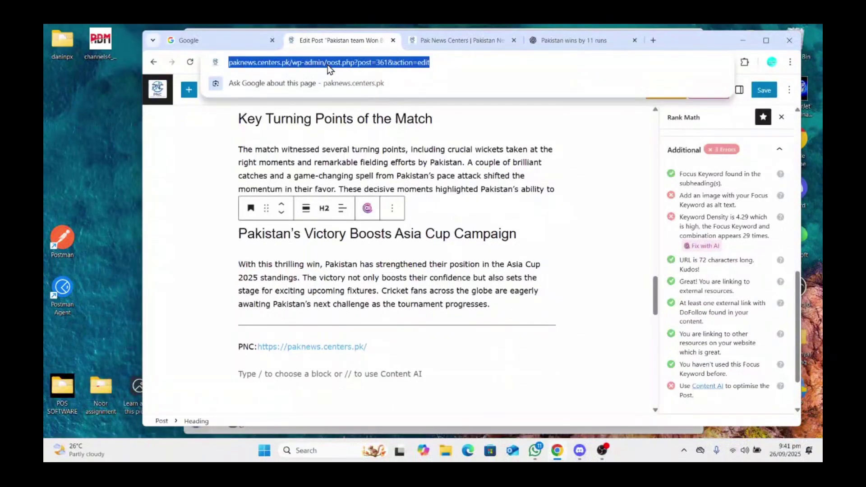
click(418, 67)
key(BackSpace)
key(BackSpace)
key(BackSpace)
key(BackSpace)
key(BackSpace)
key(BackSpace)
key(BackSpace)
key(BackSpace)
key(BackSpace)
key(BackSpace)
key(BackSpace)
key(BackSpace)
key(BackSpace)
key(BackSpace)
key(BackSpace)
key(BackSpace)
key(BackSpace)
key(BackSpace)
key(BackSpace)
key(BackSpace)
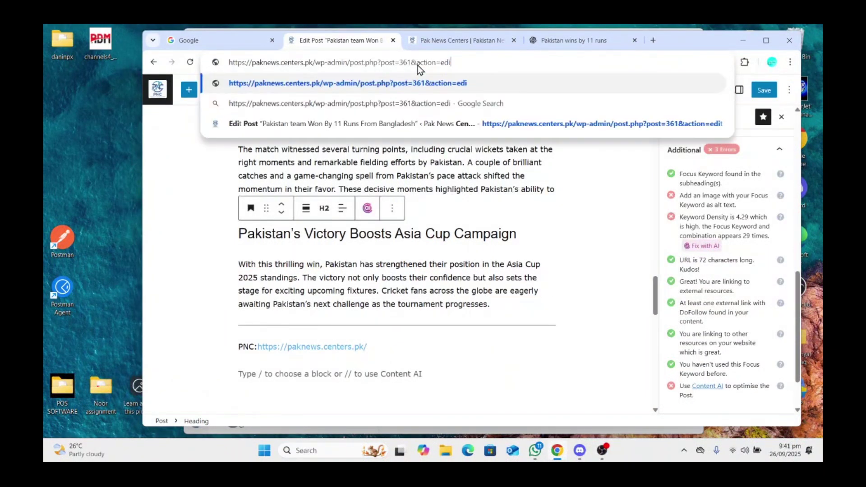
key(BackSpace)
key(BackSpace)
key(BackSpace)
key(BackSpace)
key(BackSpace)
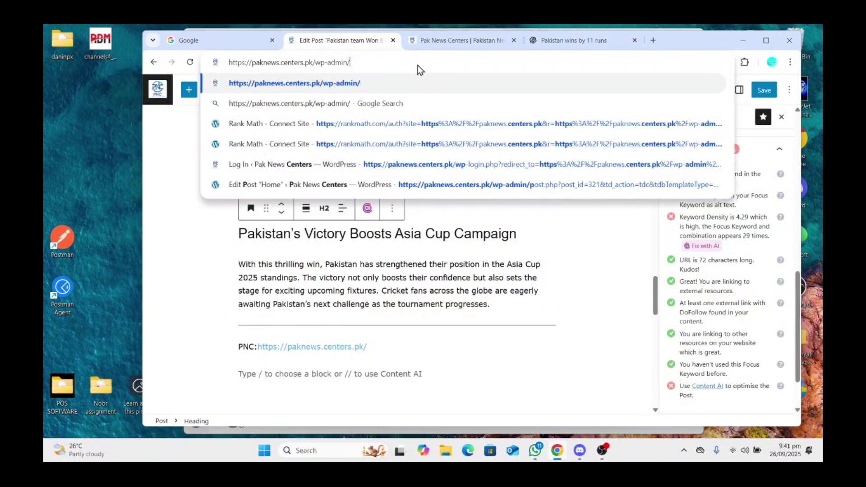
key(Return)
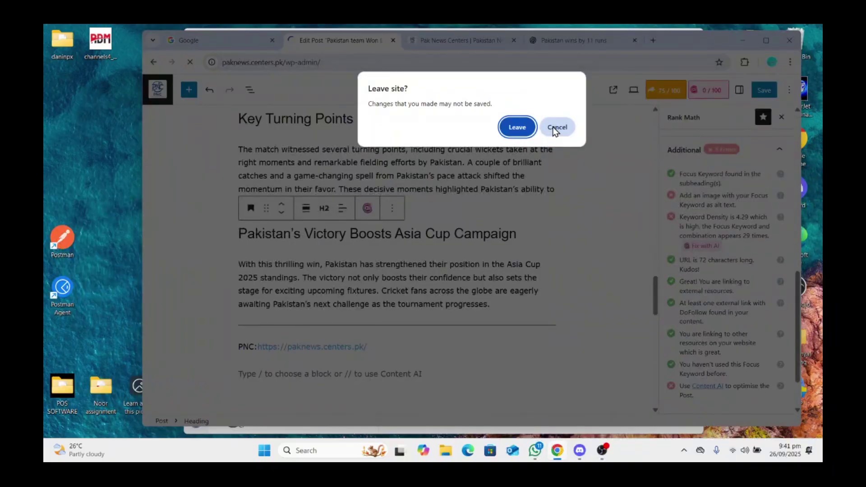
click(554, 129)
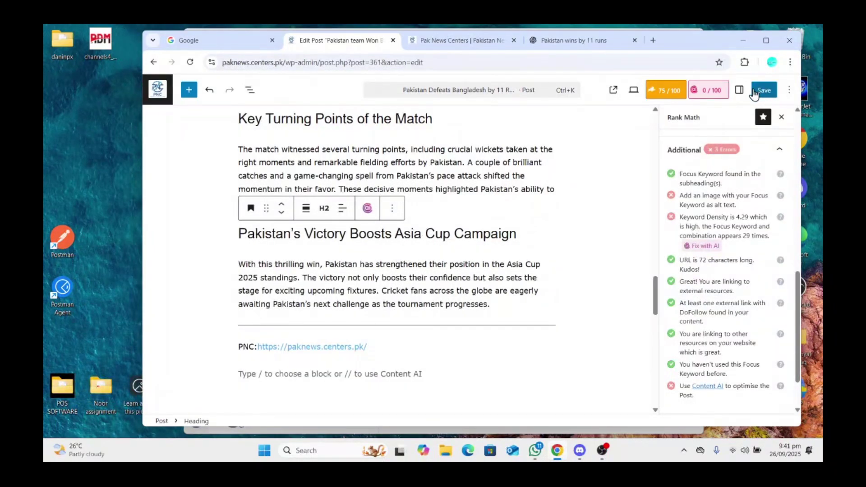
click(754, 91)
click(772, 96)
scroll(419, 134, up, 10)
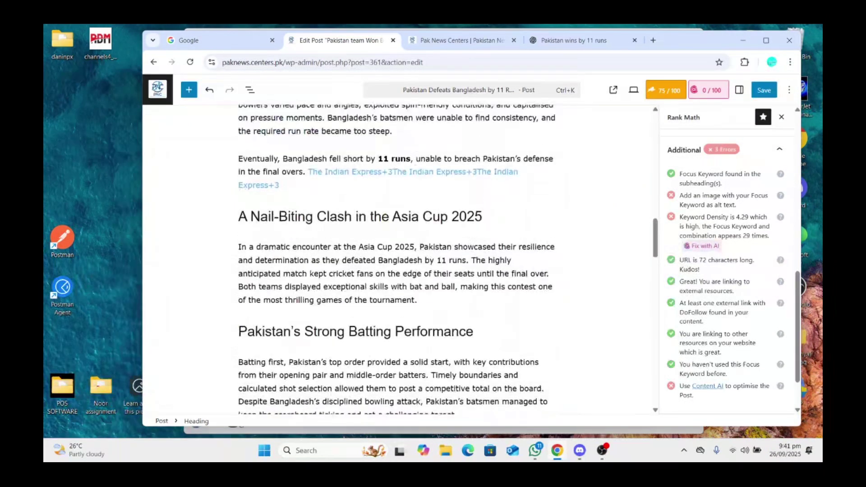
scroll(448, 260, up, 7)
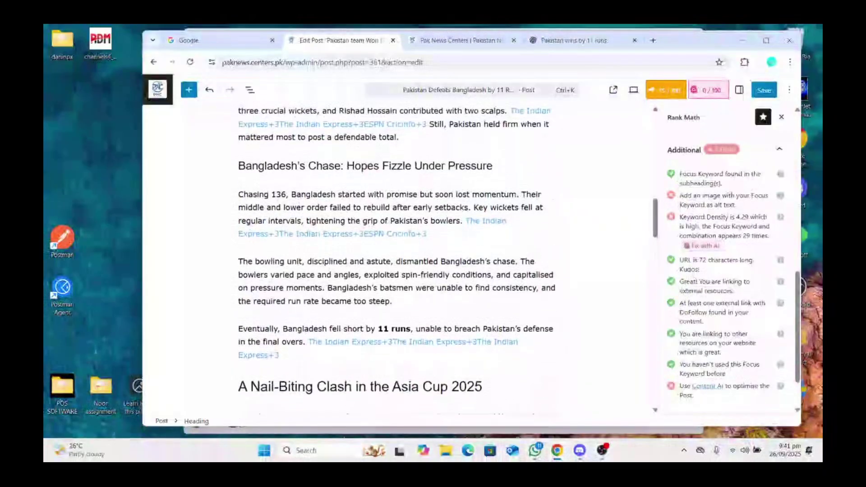
scroll(402, 260, up, 6)
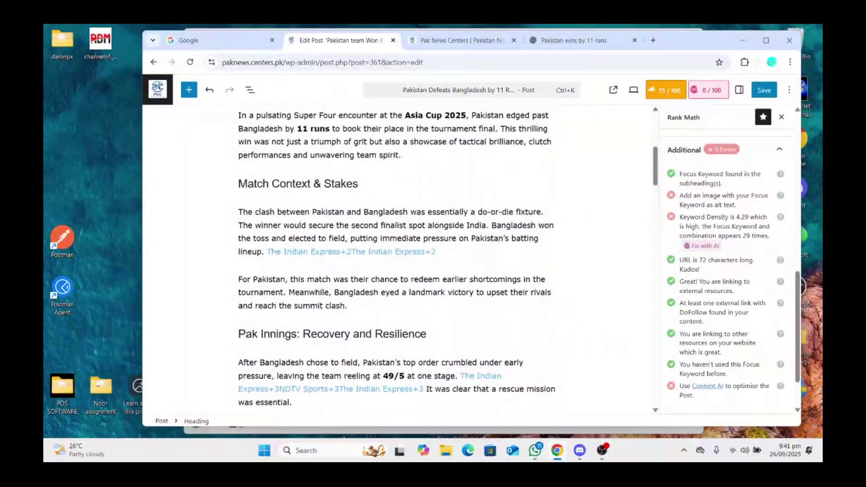
scroll(401, 260, up, 3)
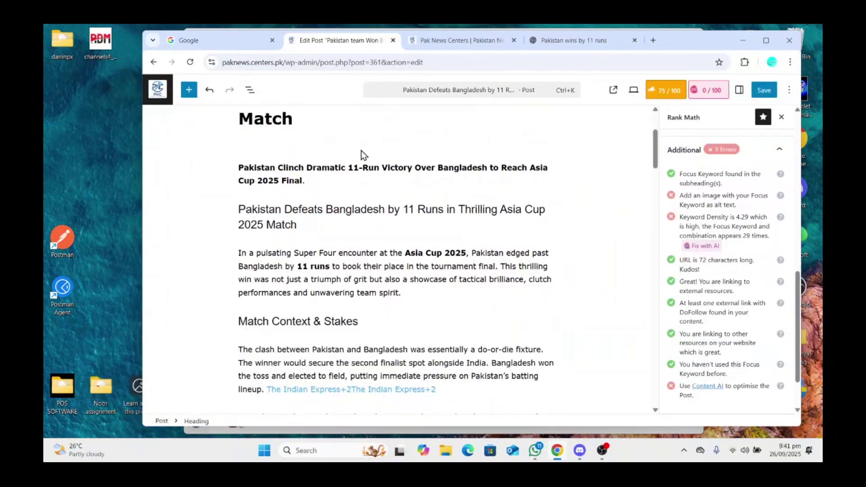
triple_click(338, 167)
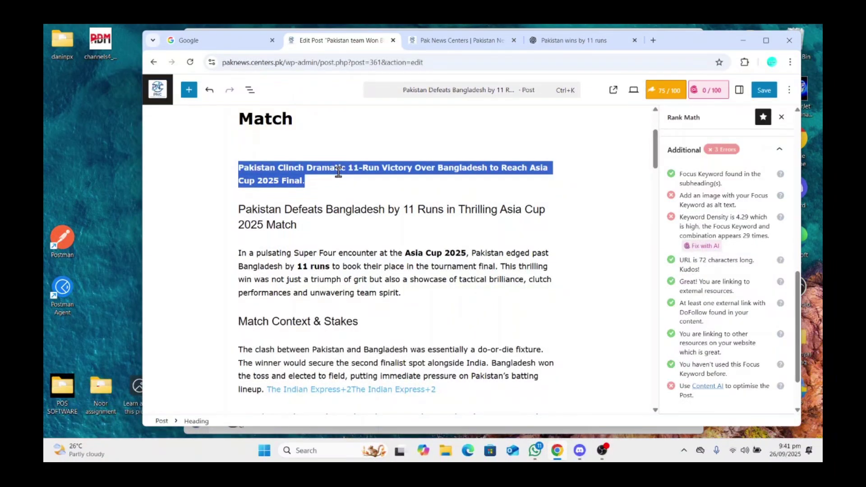
click(355, 199)
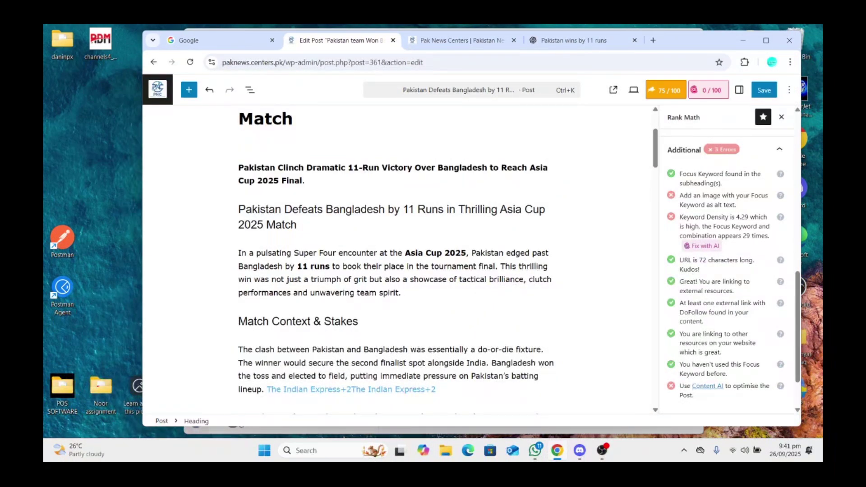
scroll(356, 199, up, 1)
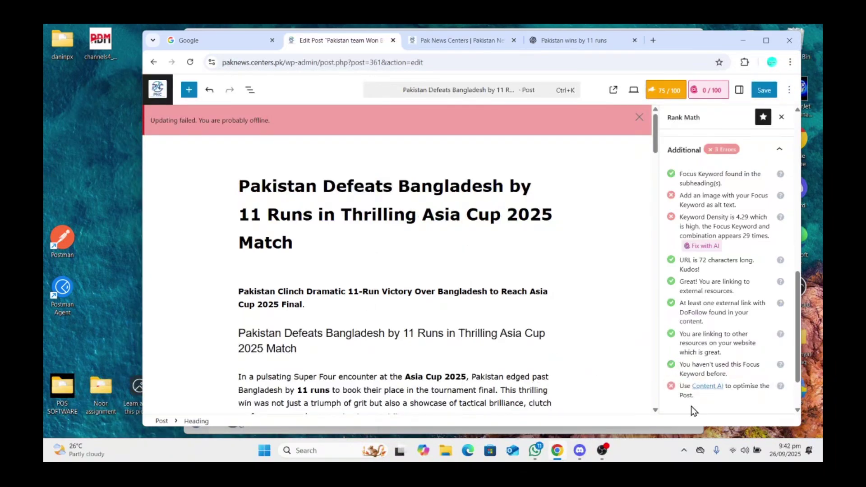
Check the Wi-Fi connection status in Windows Quick Settings
click(736, 450)
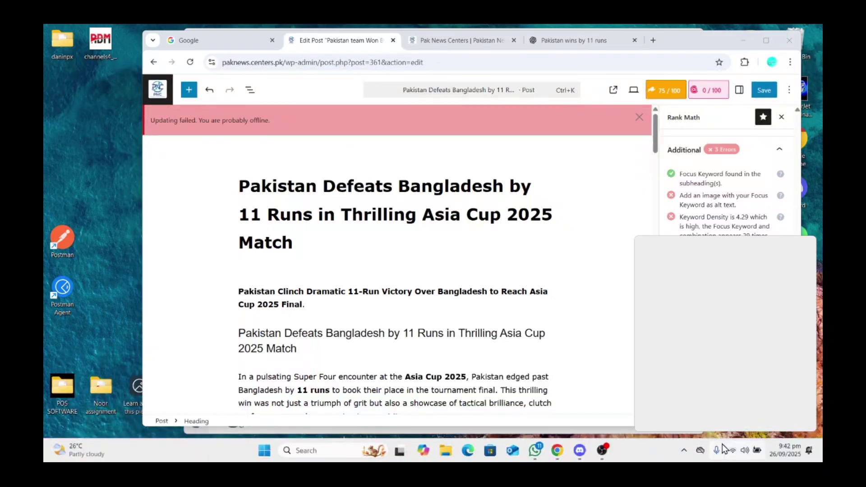
click(438, 46)
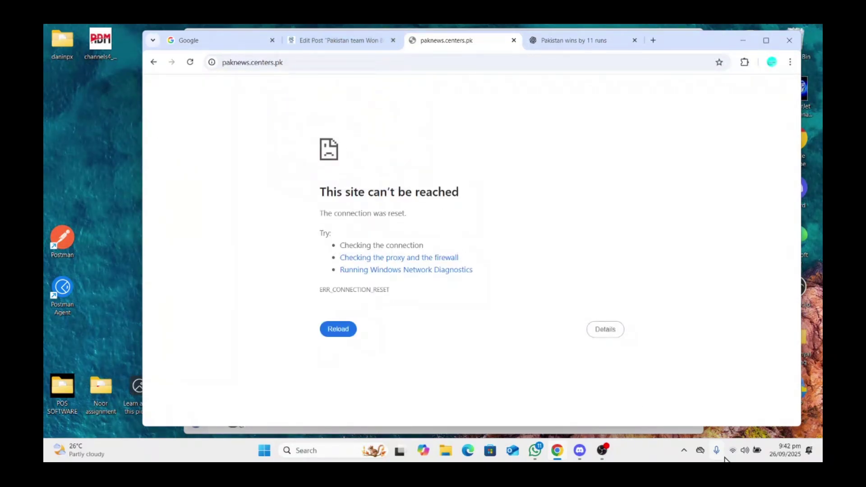
click(749, 457)
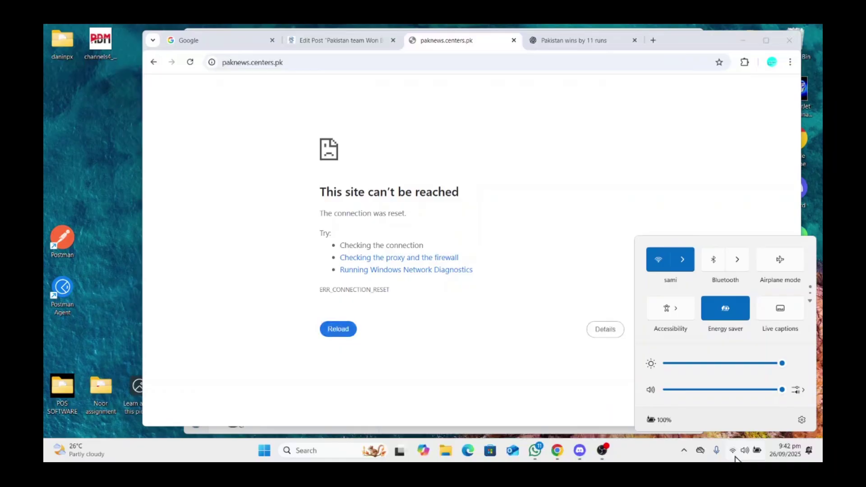
click(734, 457)
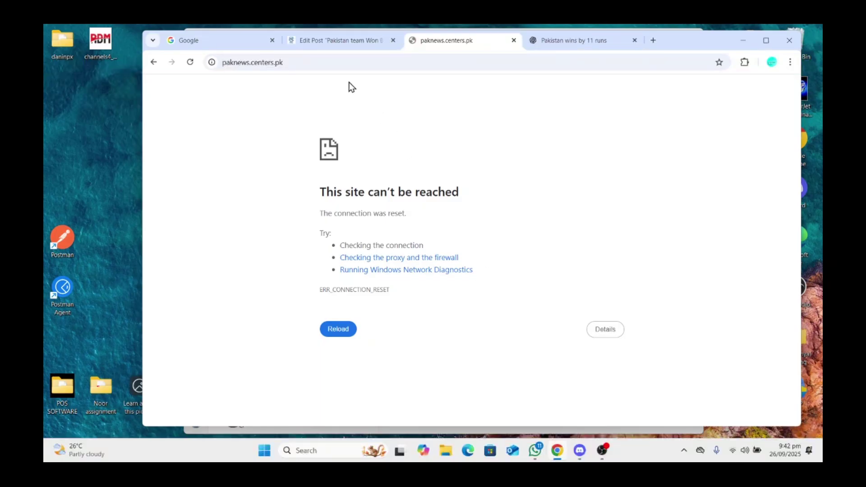
Reload paknews.centers.pk, which still fails with ERR_CONNECTION_RESET
click(339, 60)
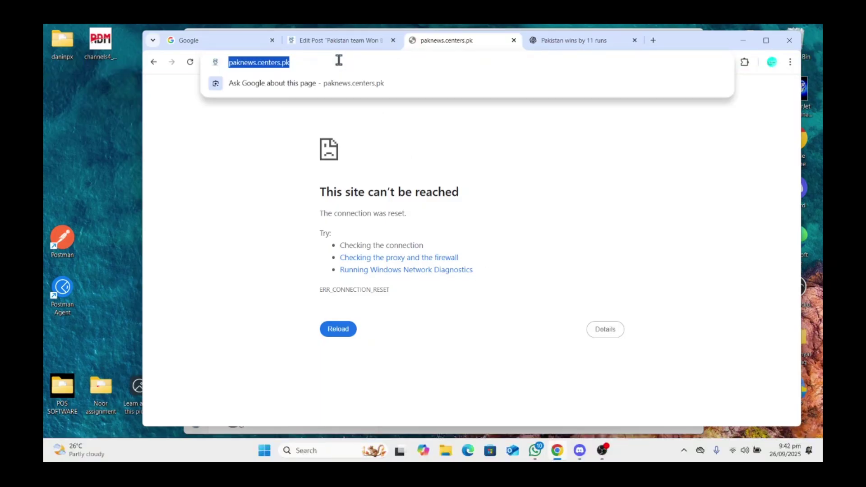
key(Return)
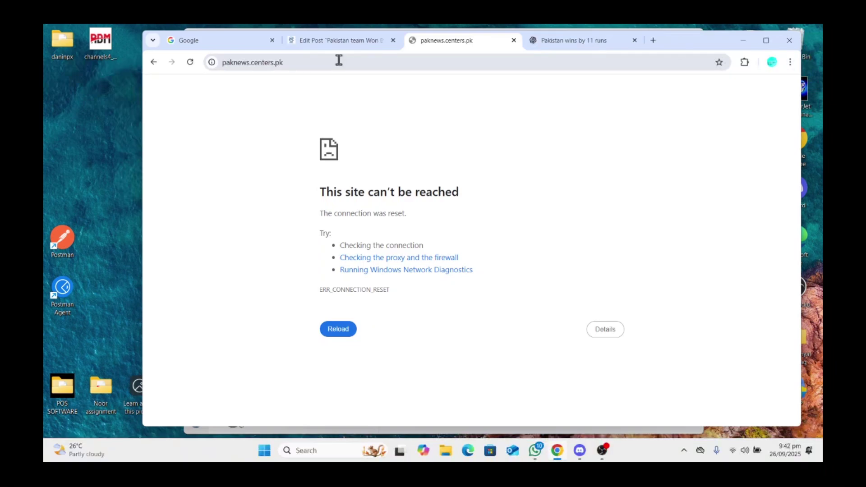
key(F5)
key(F5)
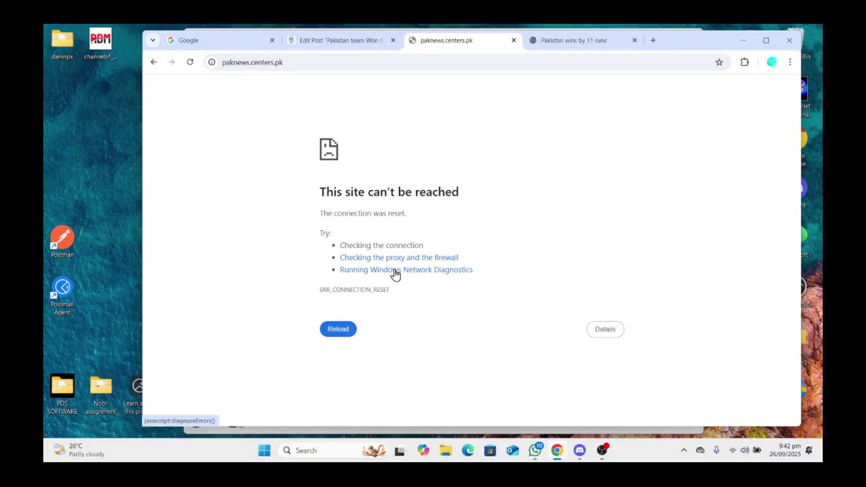
click(346, 329)
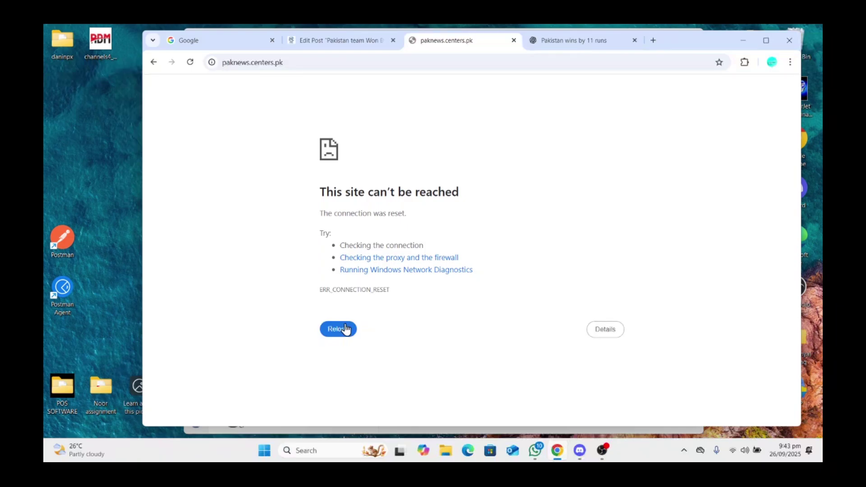
Load google.com in the ChatGPT tab and retry the news site
click(564, 40)
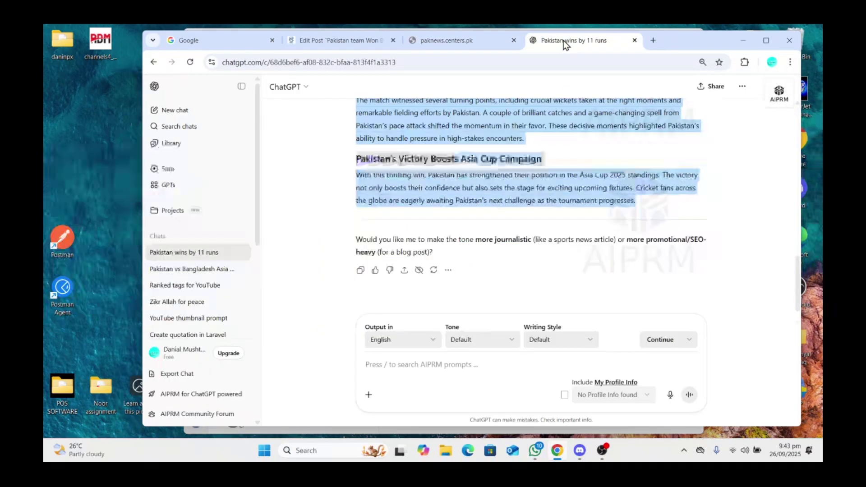
click(543, 57)
text(google.com)
key(Return)
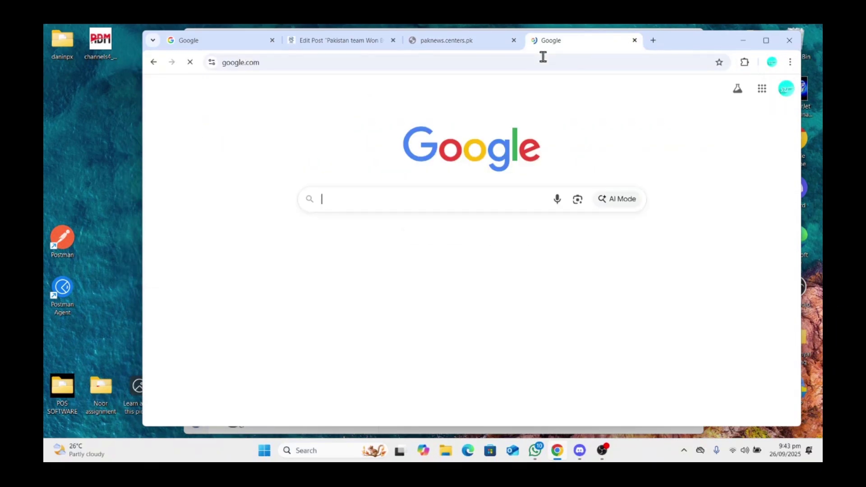
click(452, 40)
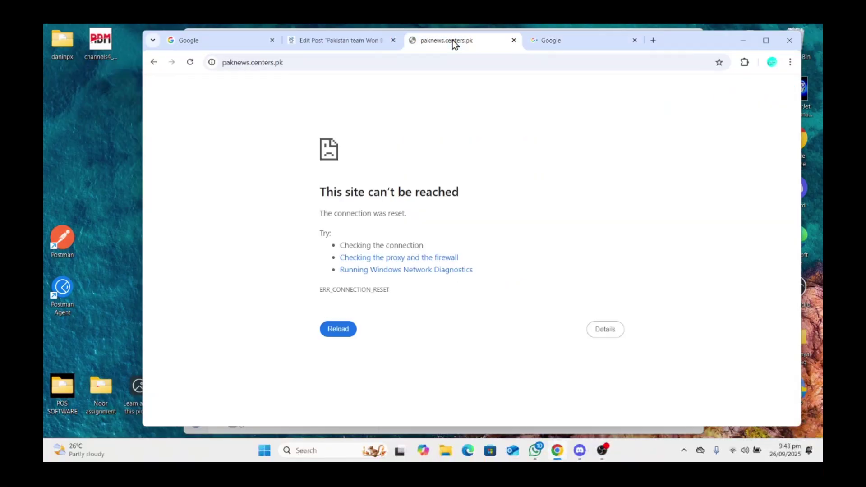
click(192, 63)
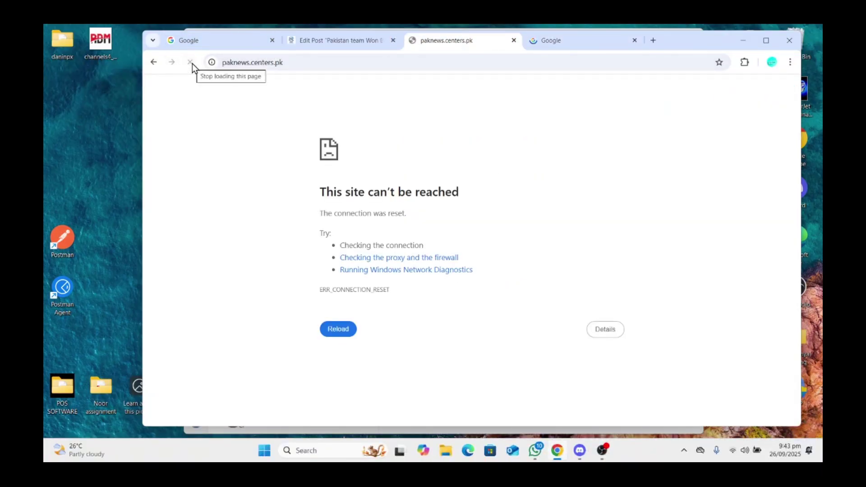
Hide the Rank Math panel, save the post, then bring Discord forward
click(345, 42)
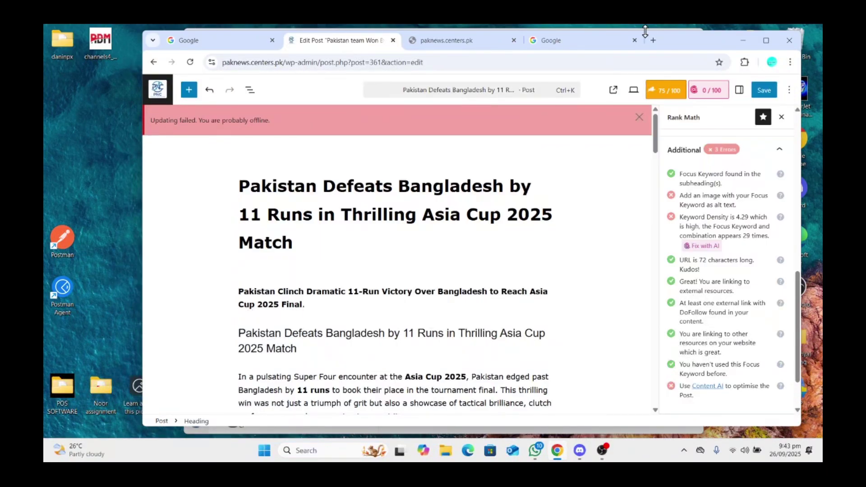
click(665, 90)
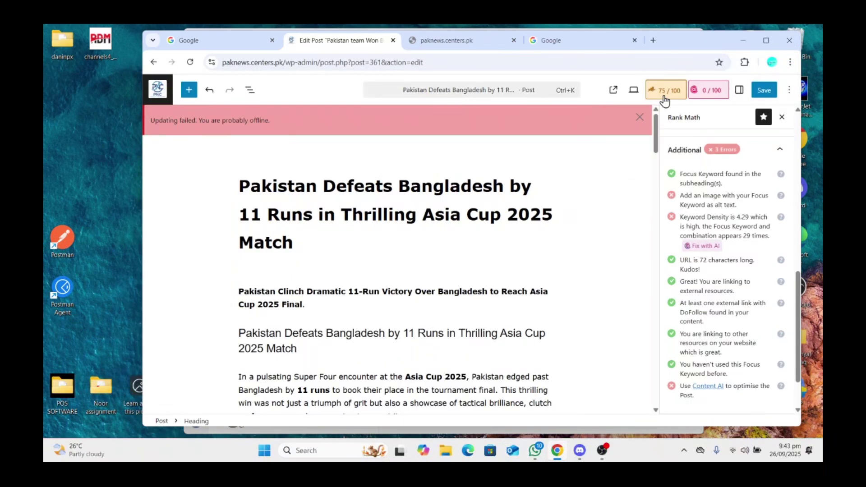
click(763, 91)
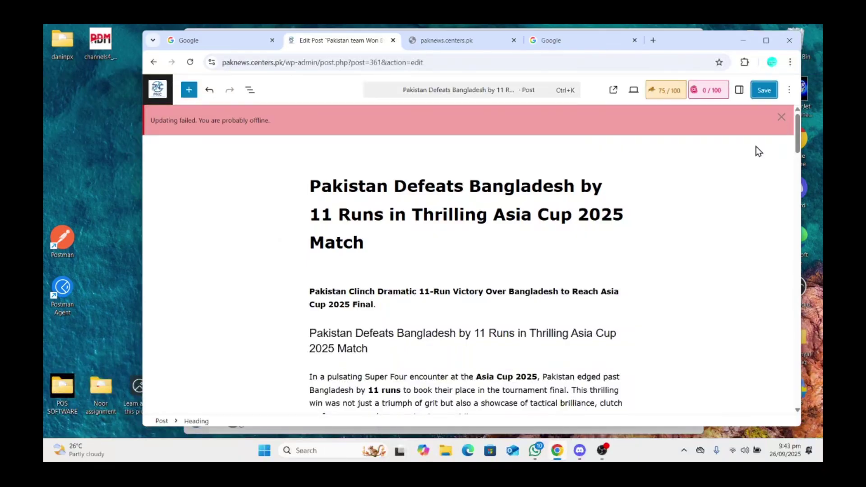
click(581, 450)
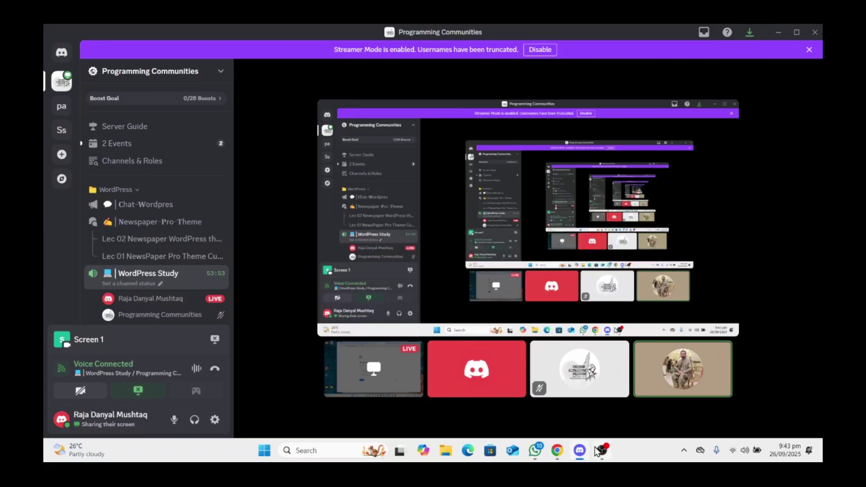
Bring Chrome's WordPress post editor back in front of Discord
mouse_move(560, 455)
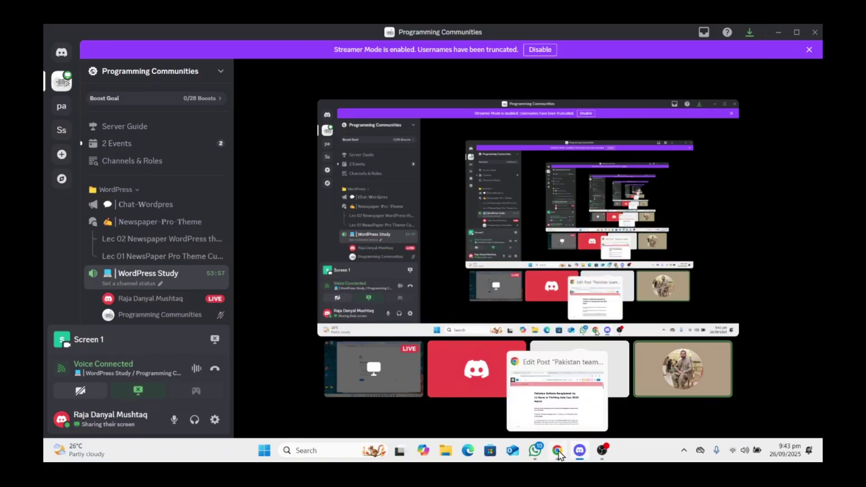
click(559, 451)
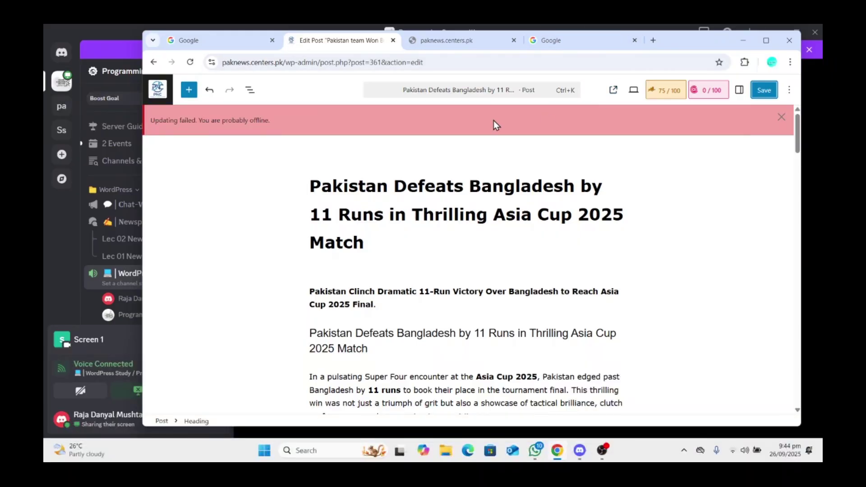
Retry saving the Asia Cup post after dismissing the offline notice, then go to Google
click(763, 89)
click(782, 118)
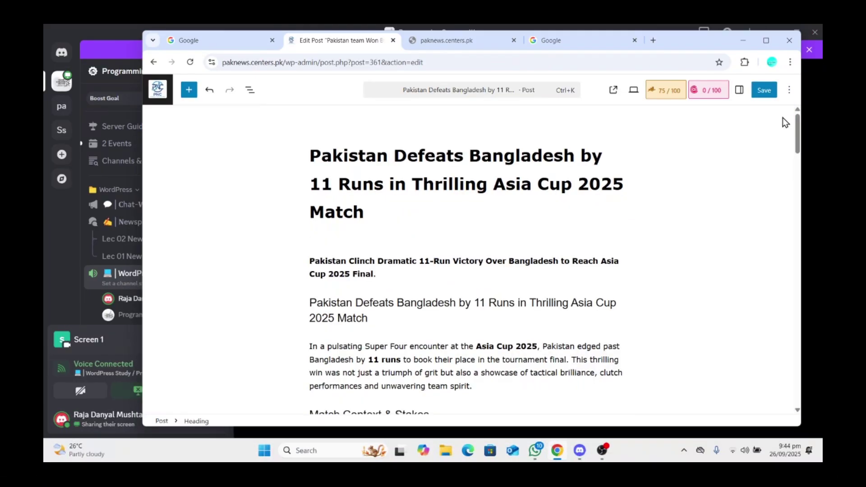
click(771, 90)
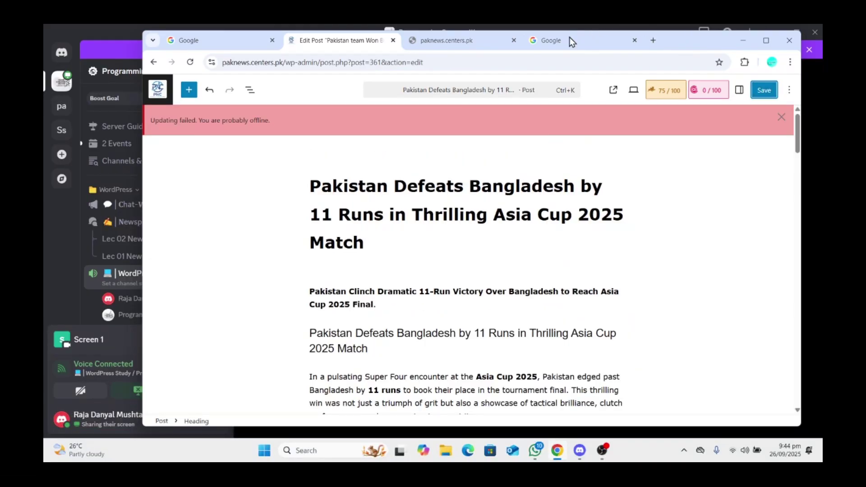
click(475, 45)
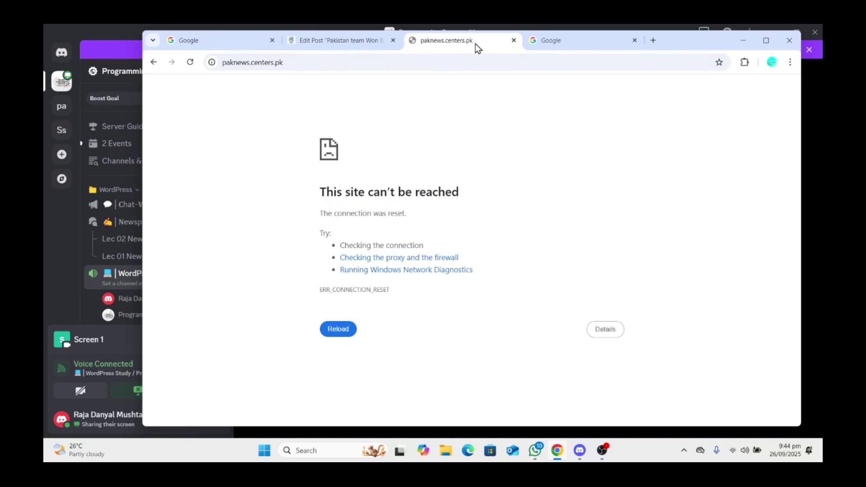
click(553, 40)
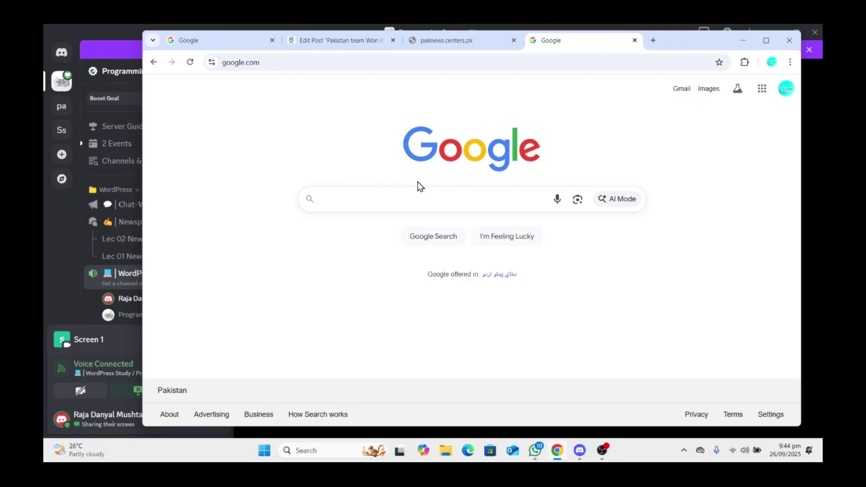
Search Google for 'adsterra' using the autocomplete suggestion
click(397, 194)
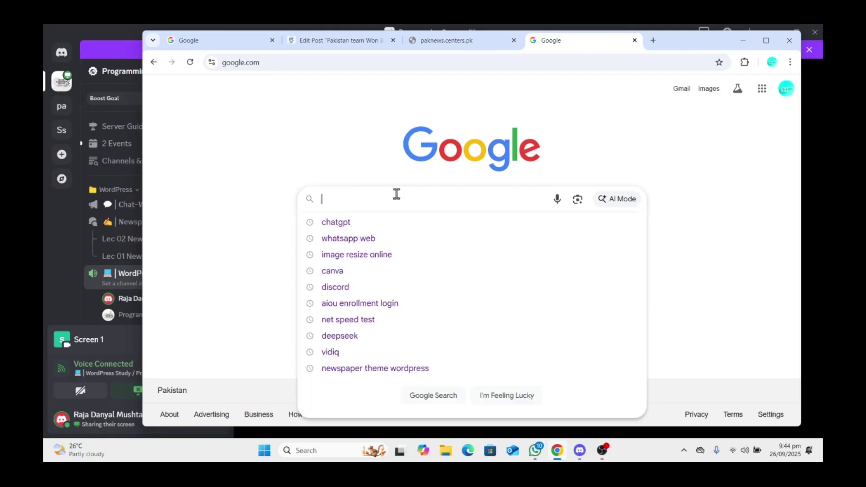
text(ad)
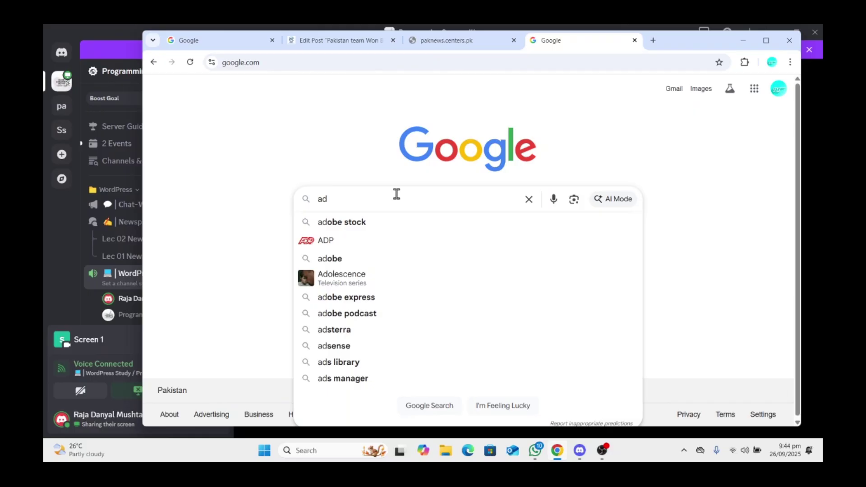
text(s)
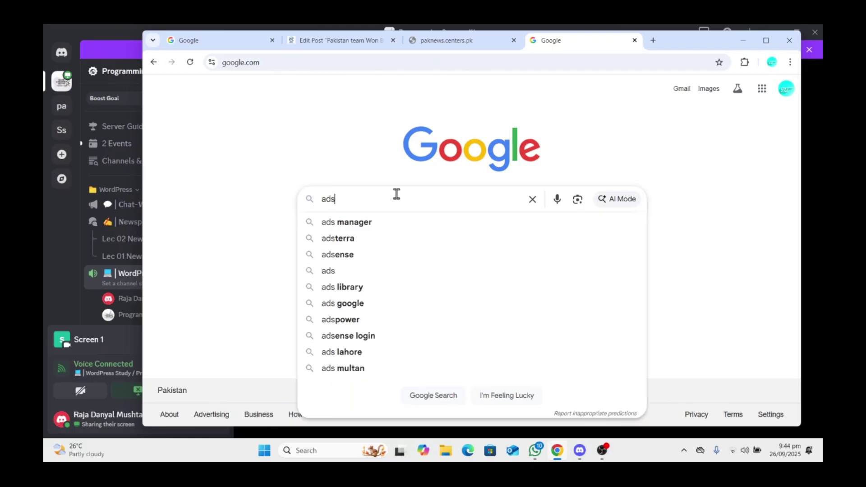
text(t)
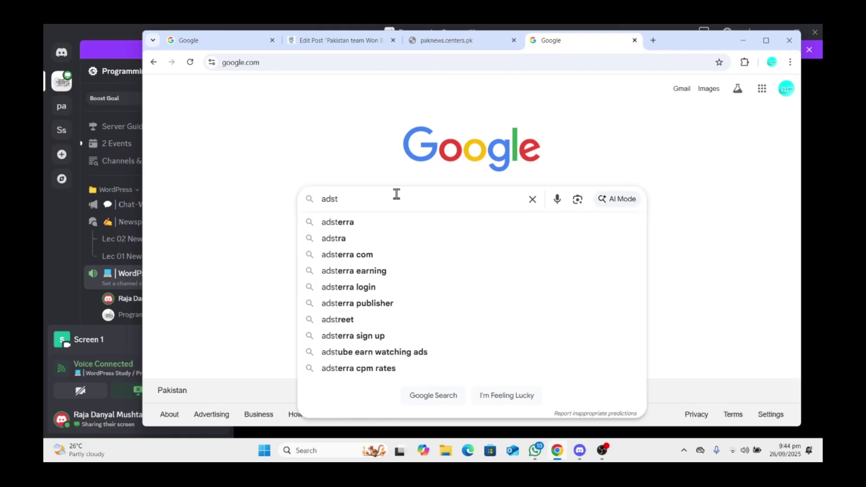
key(Down)
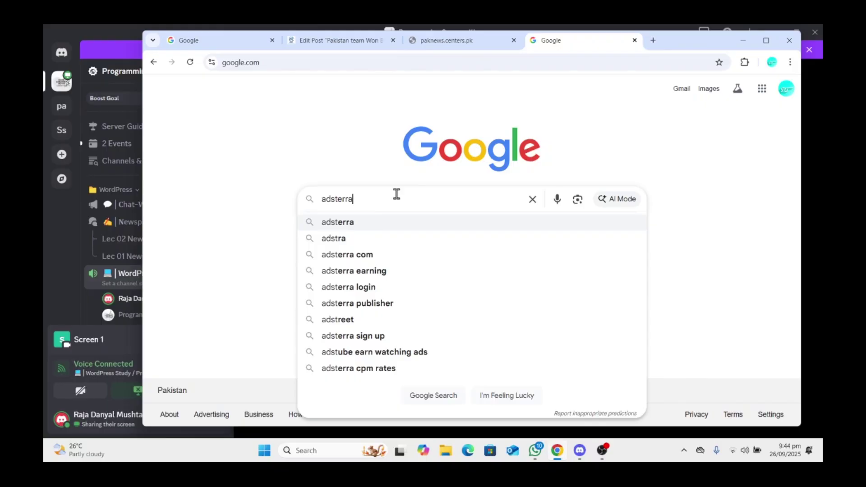
key(Return)
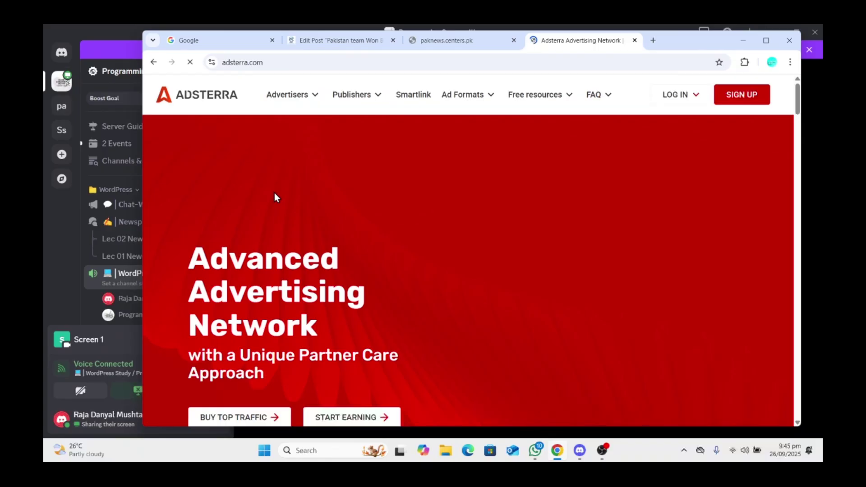
Accept all cookies and open Adsterra's publisher sign-up via START EARNING
click(751, 103)
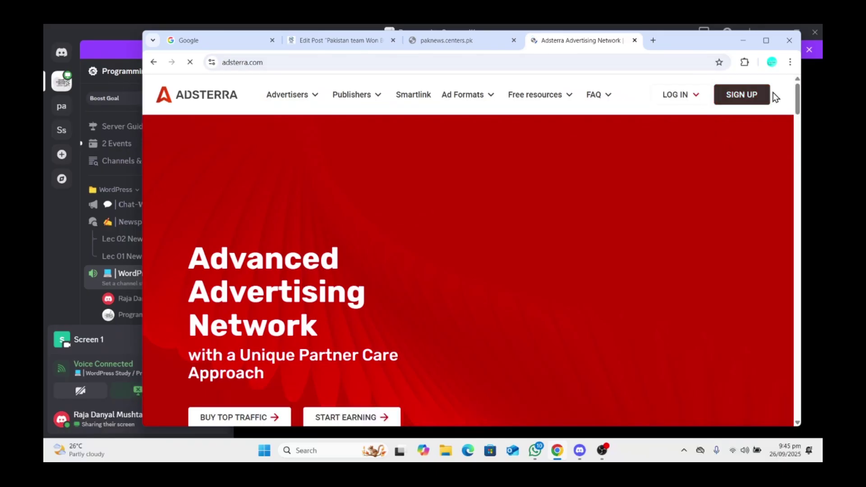
click(745, 93)
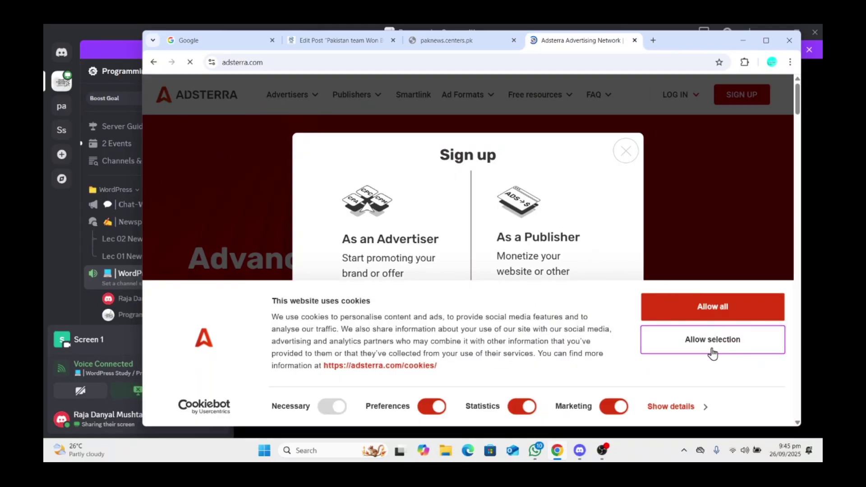
click(691, 317)
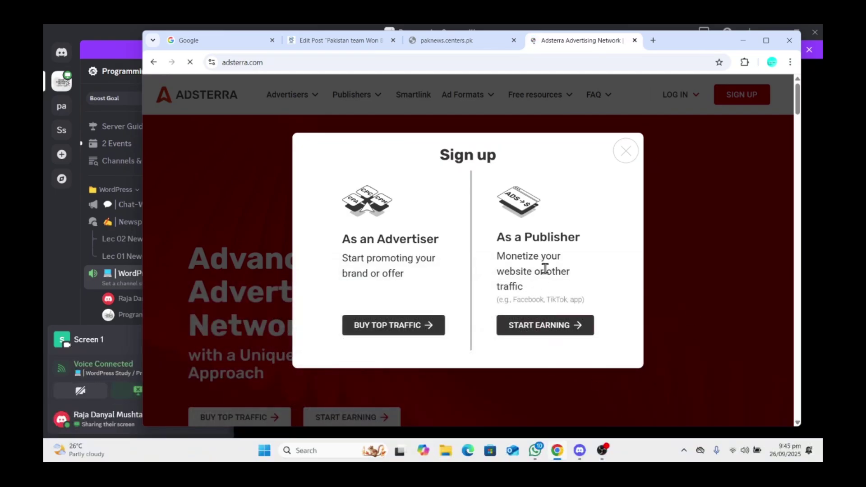
click(550, 325)
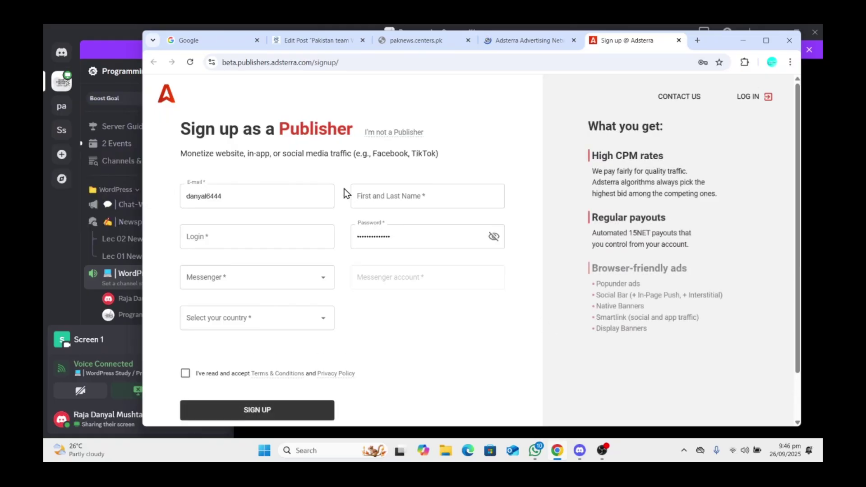
Clear the pre-filled e-mail field and open a new blank tab
click(263, 202)
double_click(233, 196)
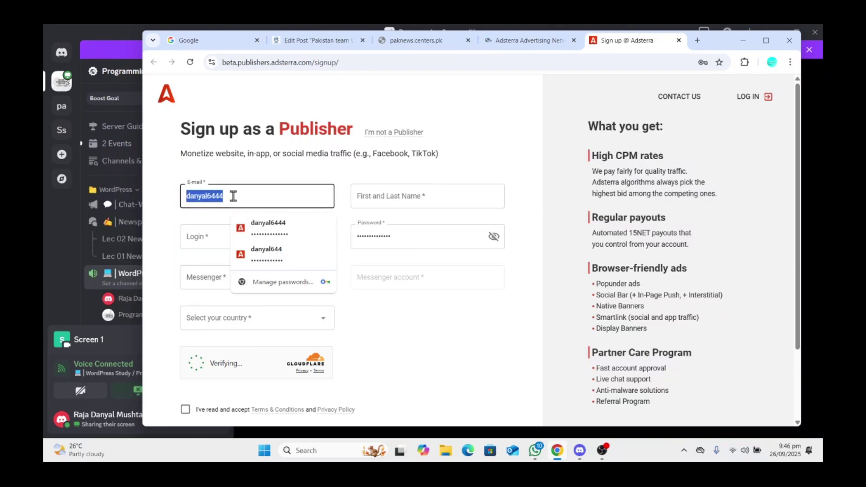
key(BackSpace)
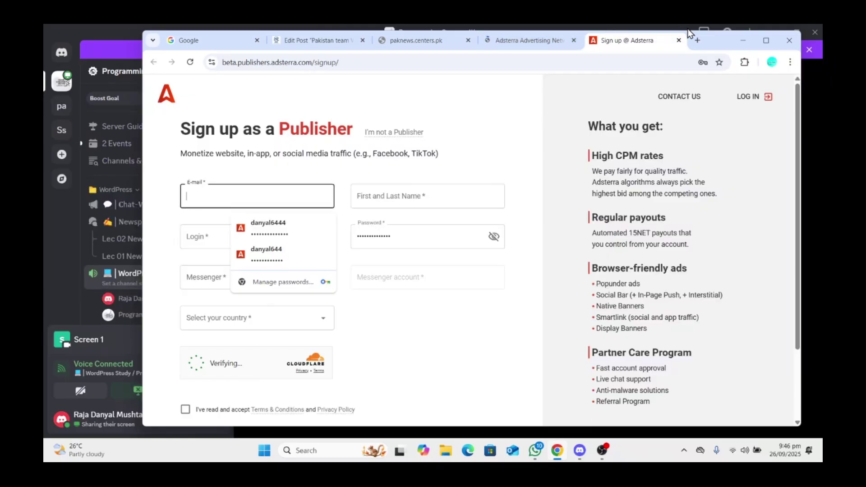
click(696, 40)
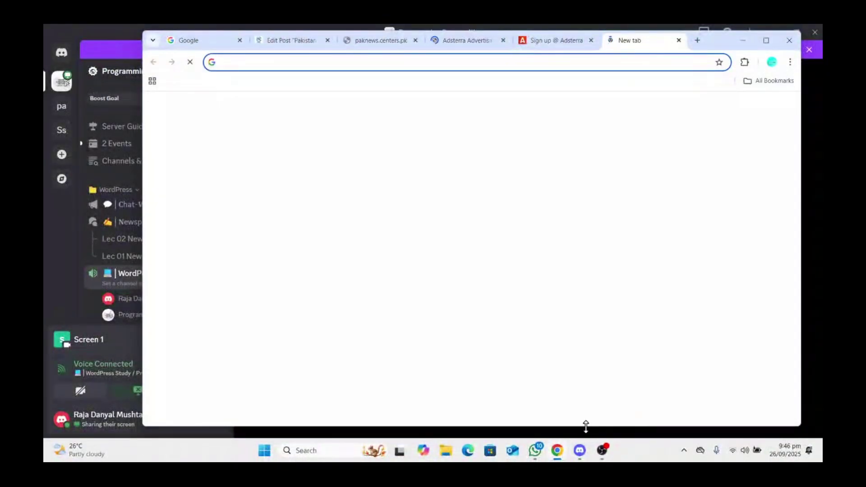
Copy the site's Gmail address from WhatsApp's self-chat, then minimise WhatsApp
click(535, 450)
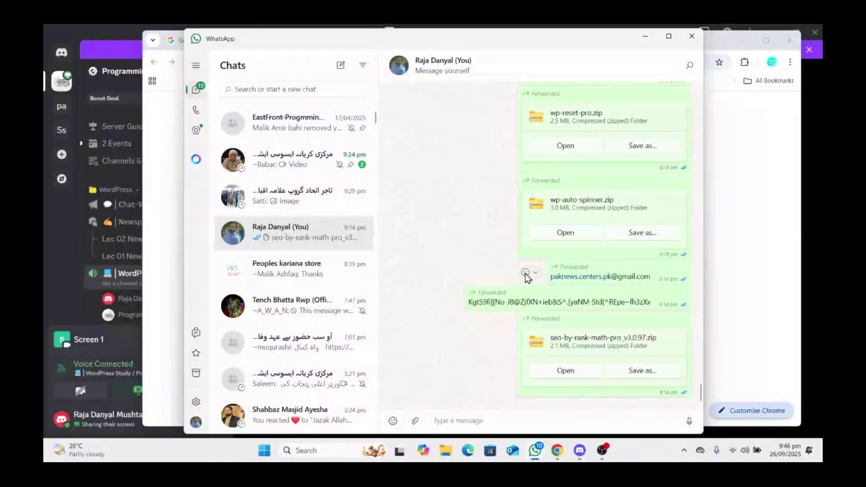
click(535, 273)
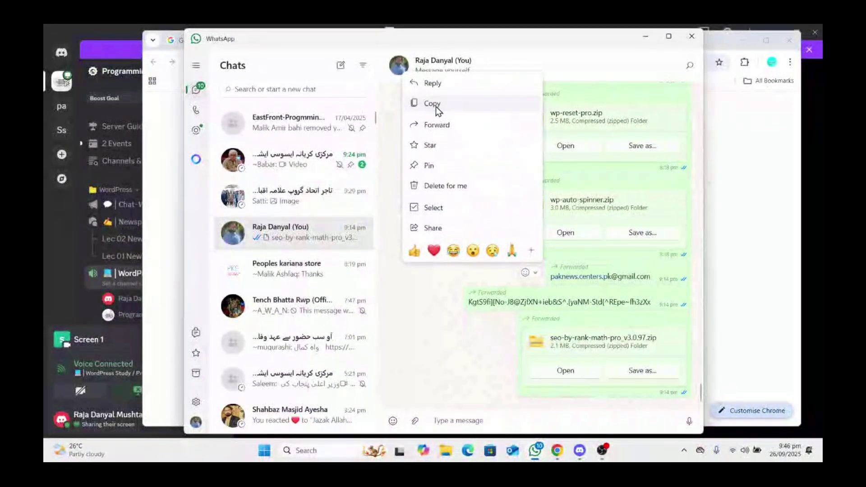
click(435, 107)
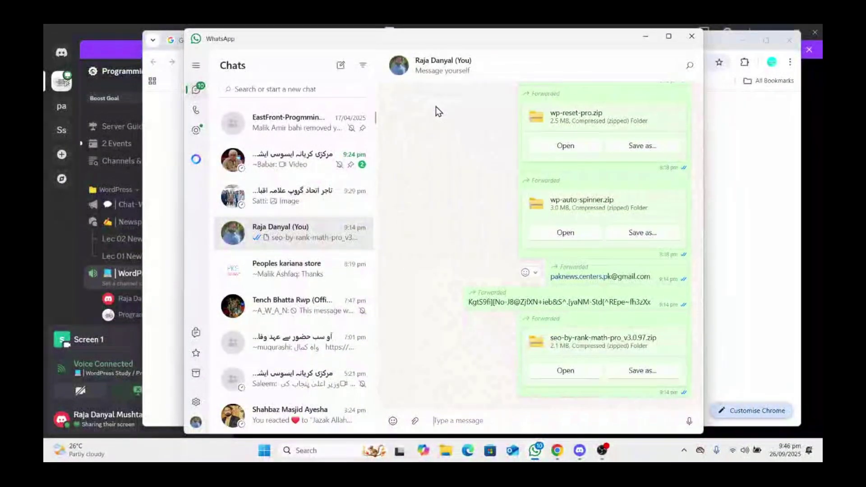
click(644, 36)
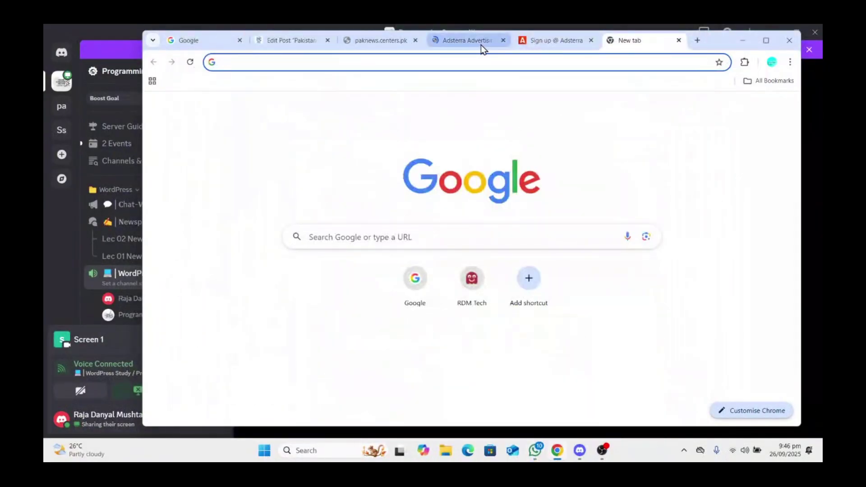
Paste the copied Gmail address and enter the login 'paknews'
click(550, 41)
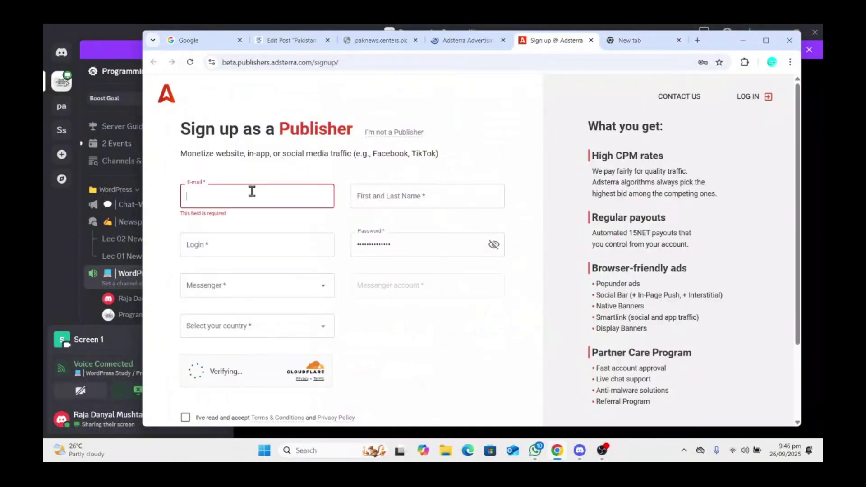
key(ctrl+v)
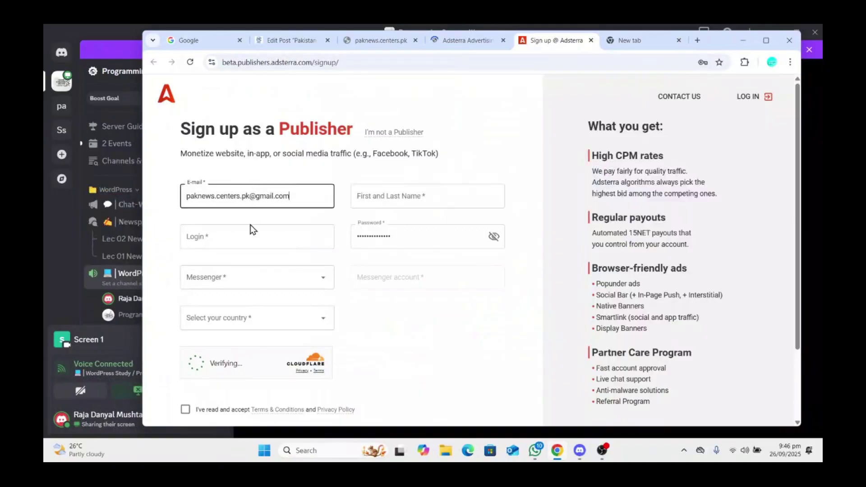
click(249, 230)
click(249, 231)
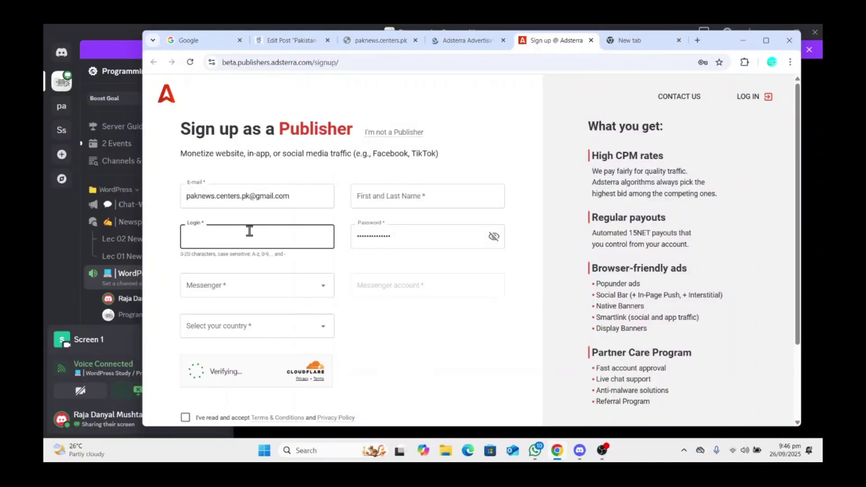
text(paknews)
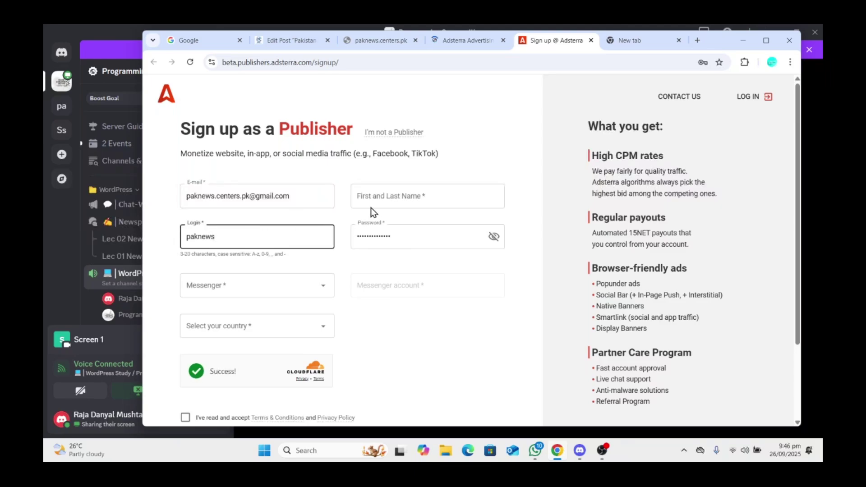
Enter 'Pak News Centers' as the name and open the messenger choices
click(384, 201)
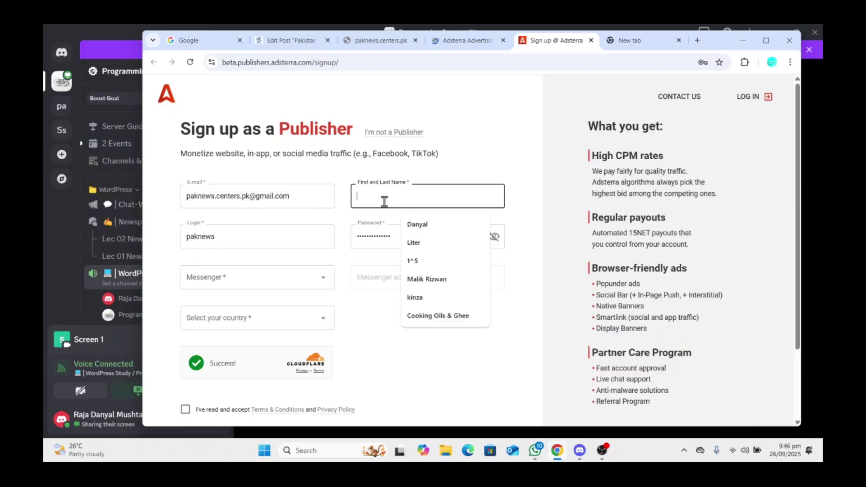
text(Pak)
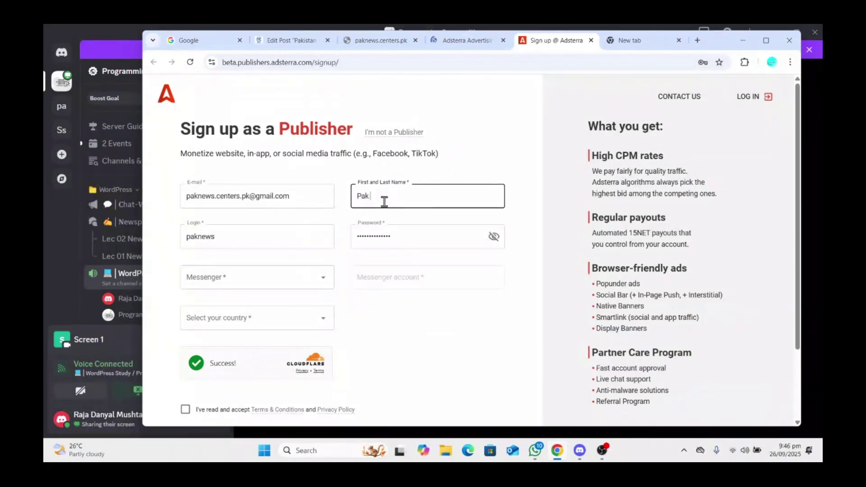
text( News Centers)
click(210, 277)
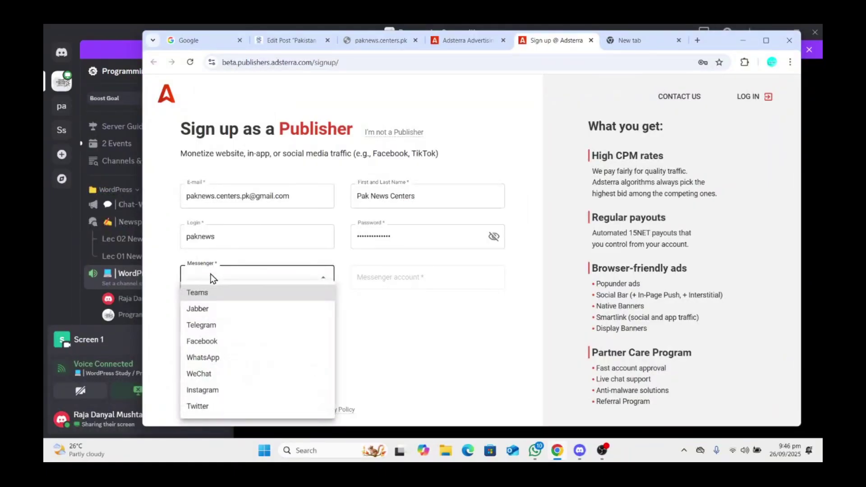
click(210, 277)
click(210, 278)
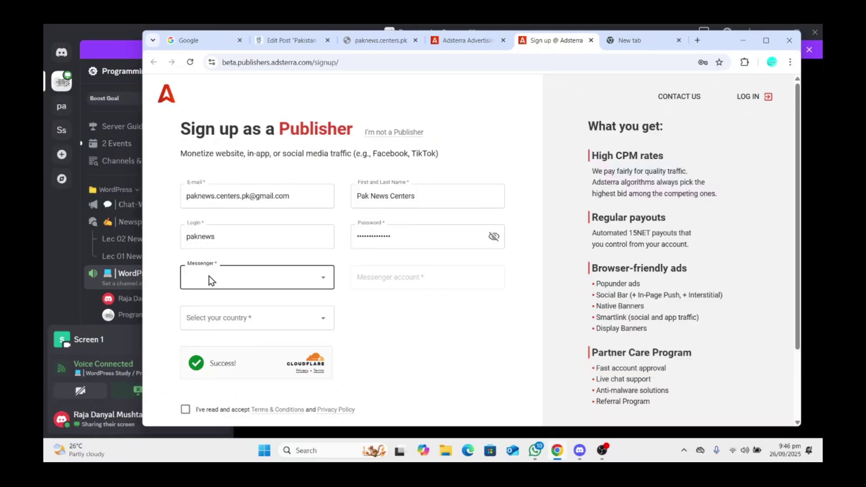
Set the publisher form's messenger to WhatsApp, type a new password, and return to the Adsterra homepage tab
click(210, 278)
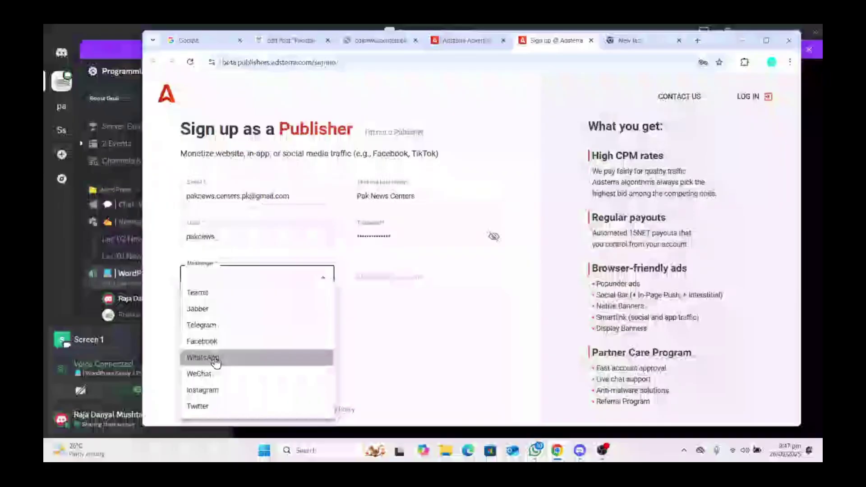
click(217, 359)
double_click(453, 236)
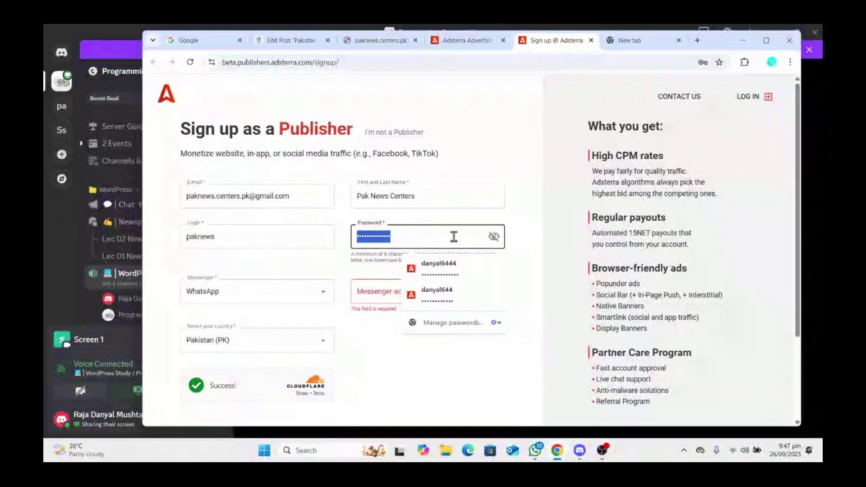
text(********)
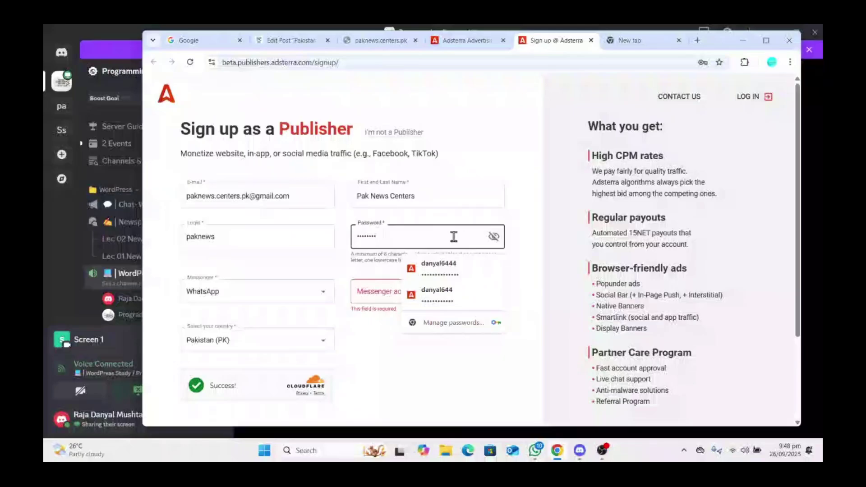
click(486, 46)
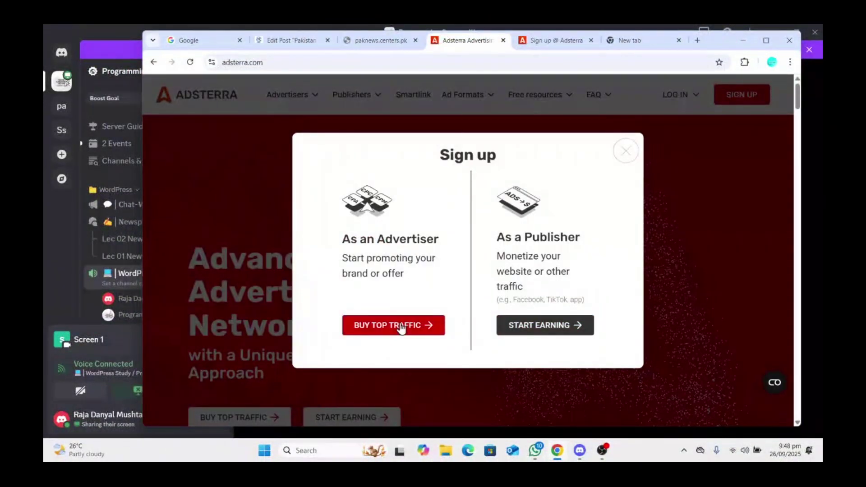
Start advertiser sign-up via BUY TOP TRAFFIC, then return to the WordPress Edit Post tab
click(399, 320)
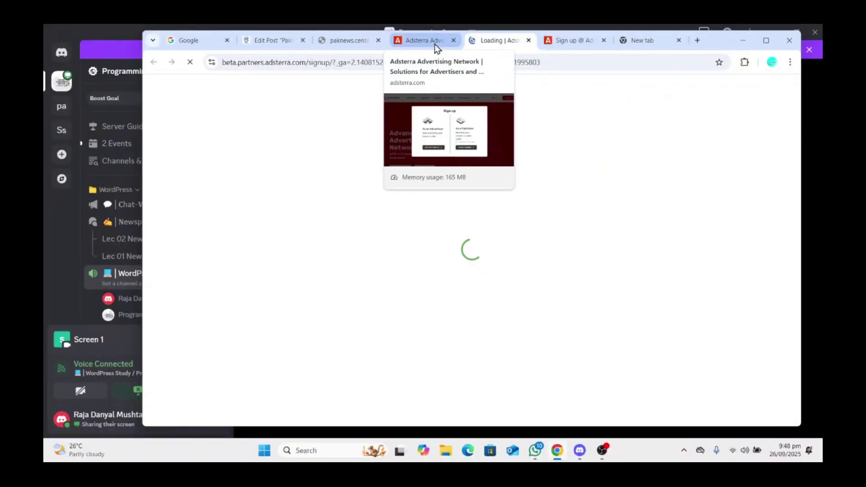
click(268, 40)
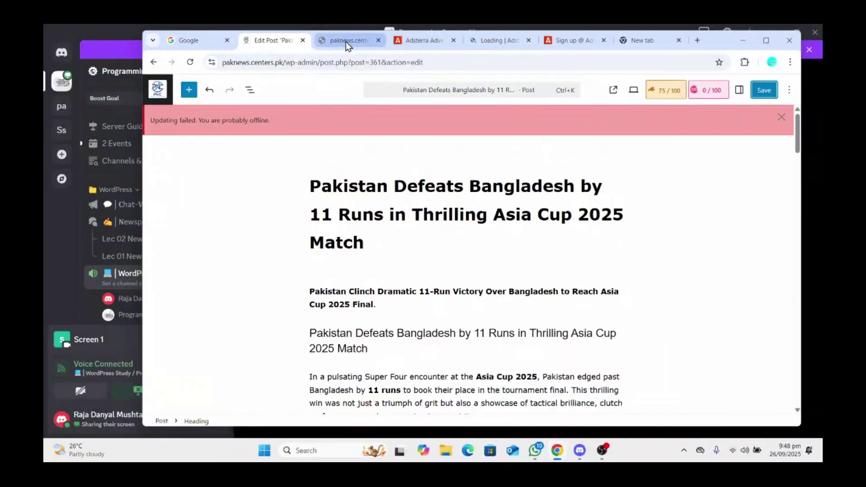
Dismiss Discord's Streamer Mode notice and minimize Discord to uncover Chrome's advertiser sign-up form
click(580, 452)
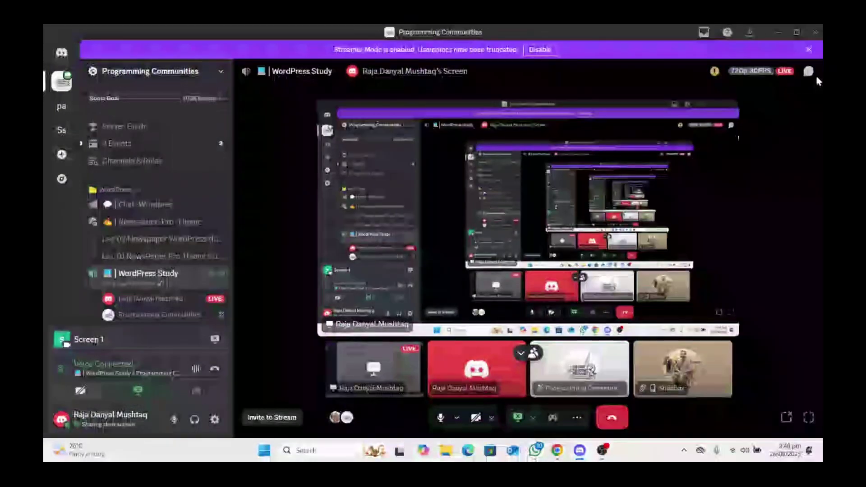
click(809, 50)
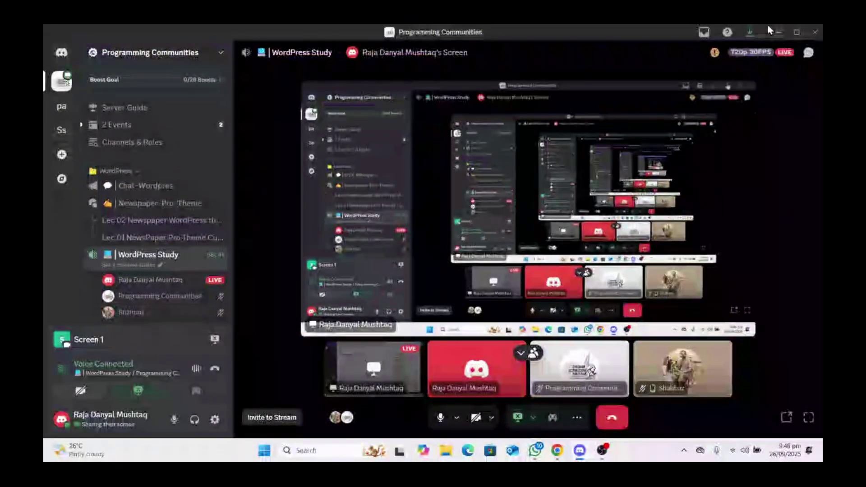
click(778, 32)
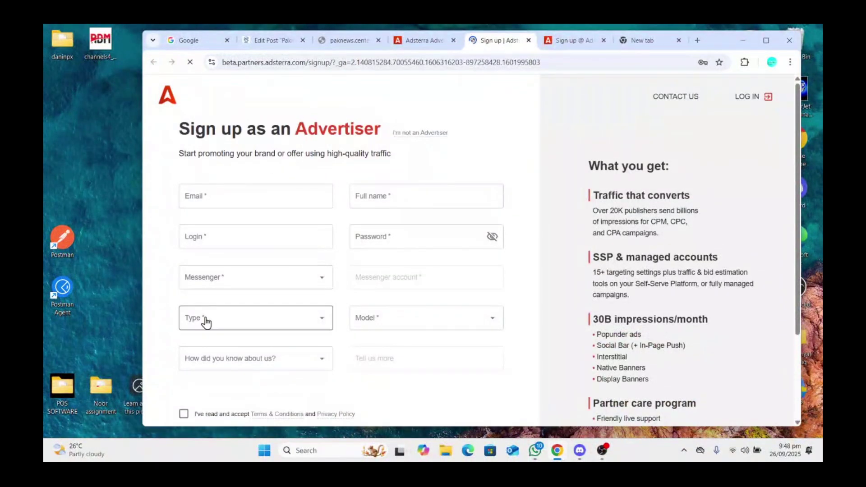
Set the account type to Direct advertiser and autofill the saved Gmail address
click(259, 311)
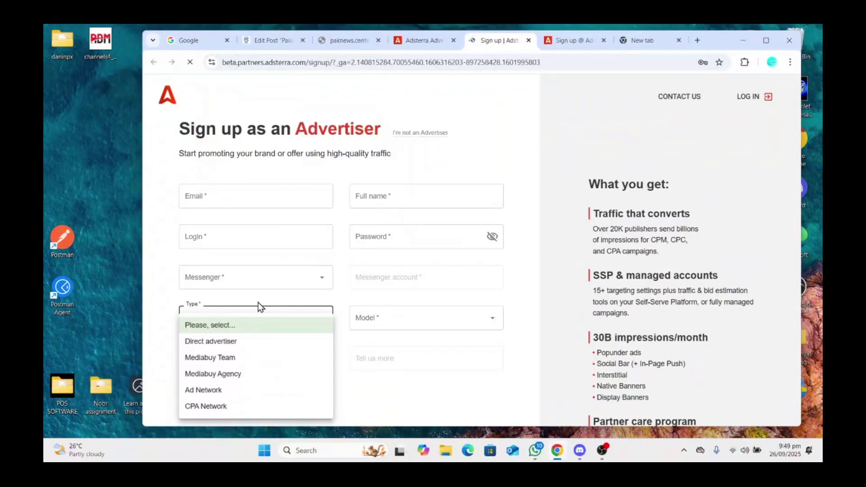
click(225, 343)
click(253, 195)
key(Down)
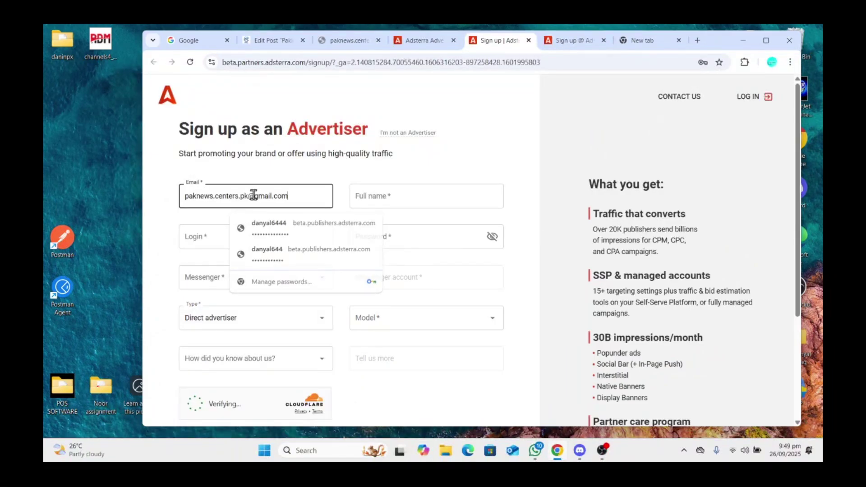
key(Return)
Check the signed-in Google account name in a new tab, then enter the owner's full name
click(391, 203)
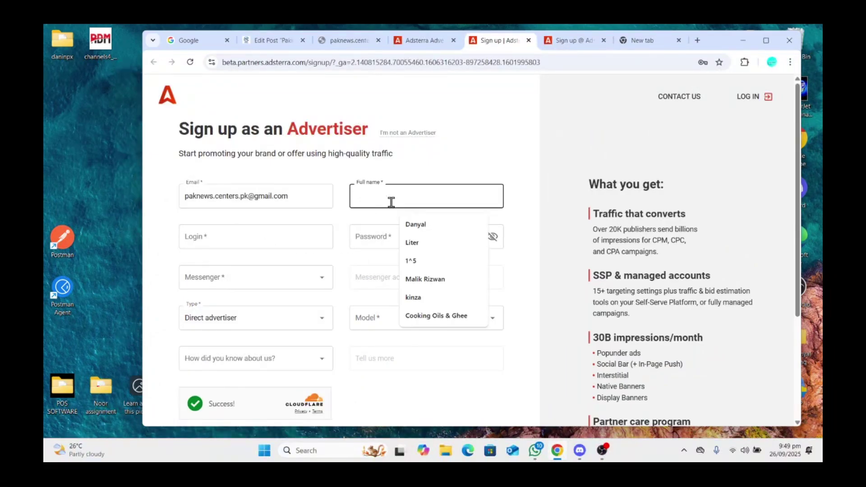
text(Pak)
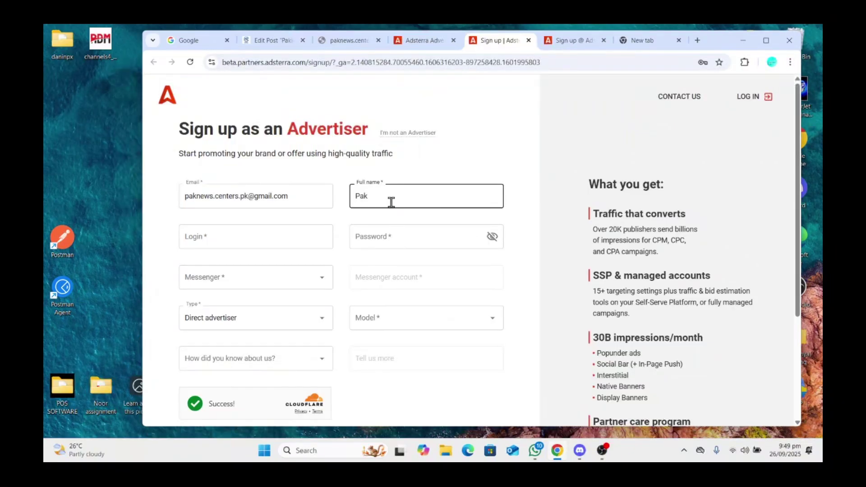
key(BackSpace)
key(BackSpace)
key(BackSpace)
click(648, 42)
click(782, 108)
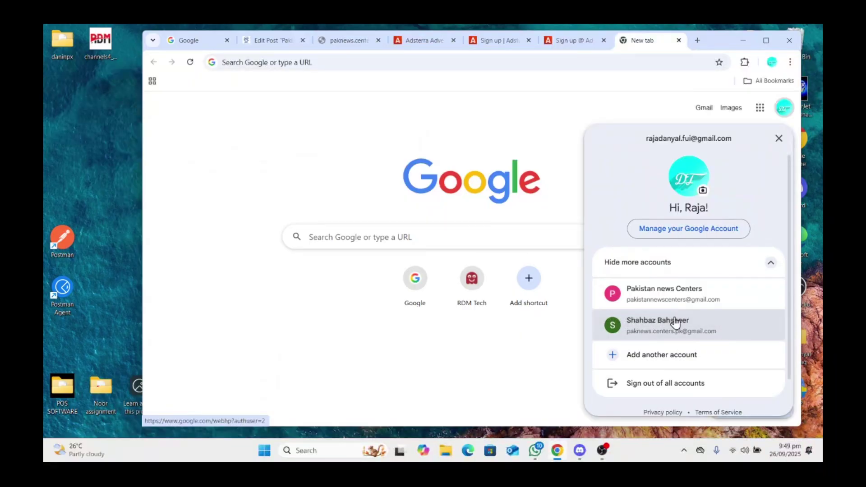
click(502, 42)
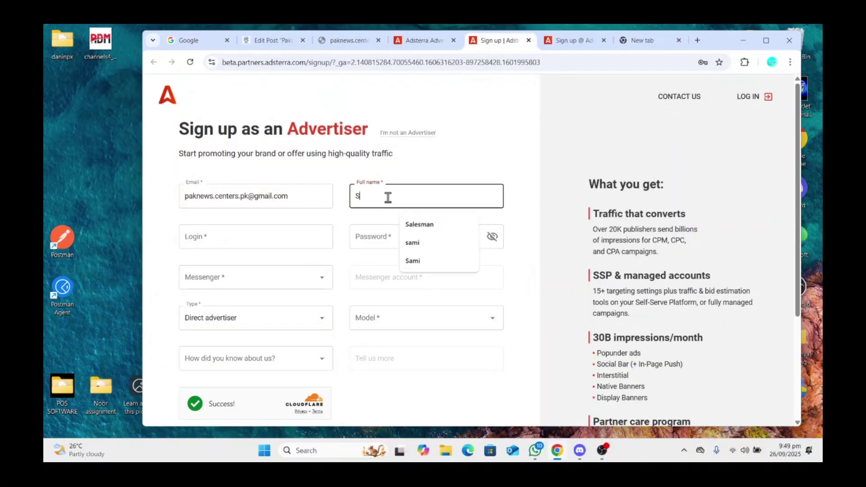
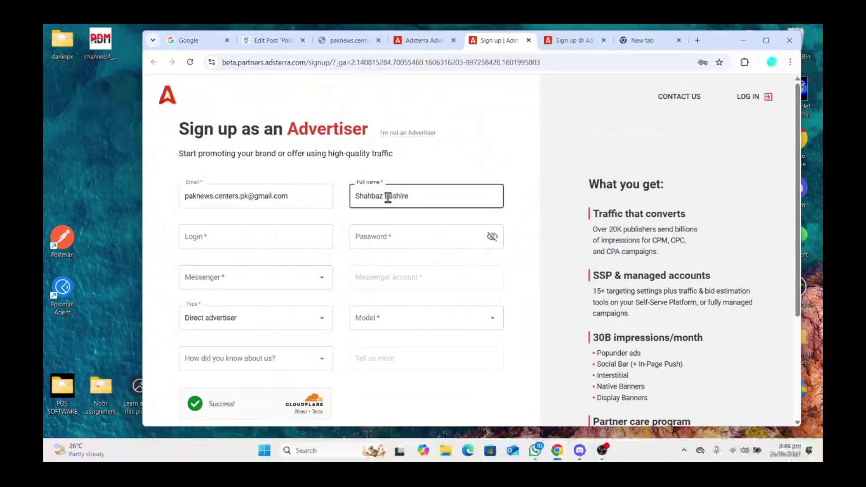
Enter a login name and start typing the account password
click(234, 244)
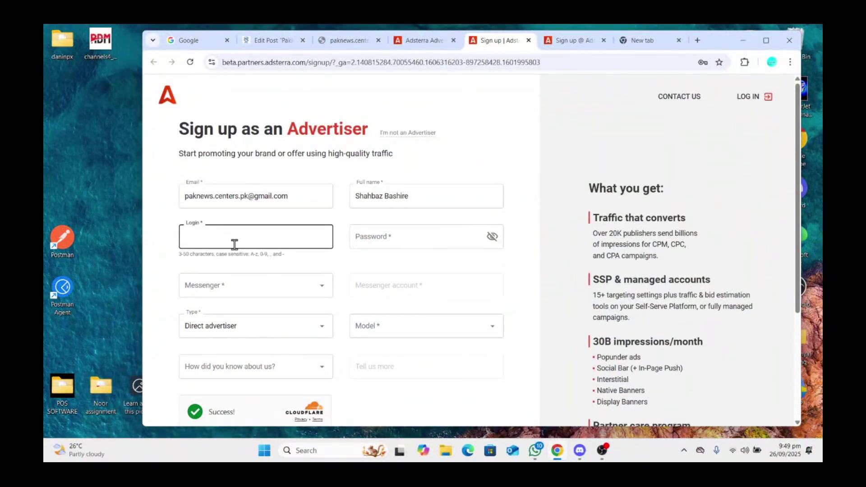
text(paknewsc)
click(392, 238)
text(••)
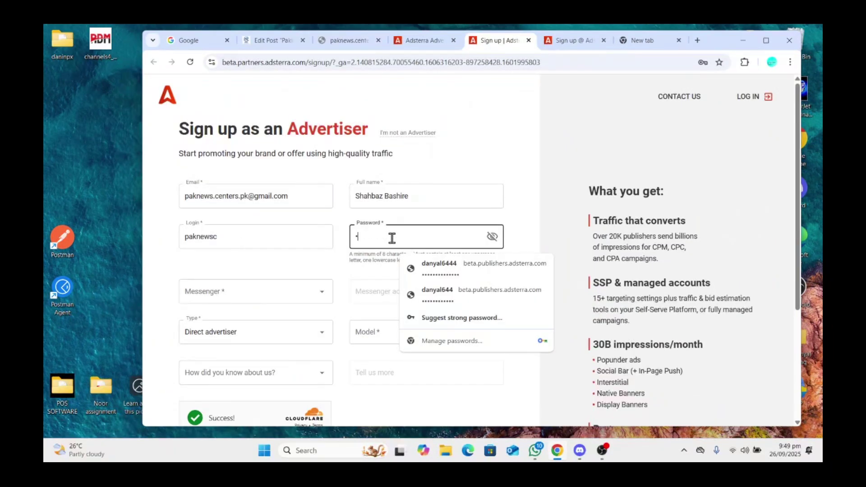
text(••••••••••)
Choose WhatsApp as the messenger and look up the account number in WhatsApp
click(229, 295)
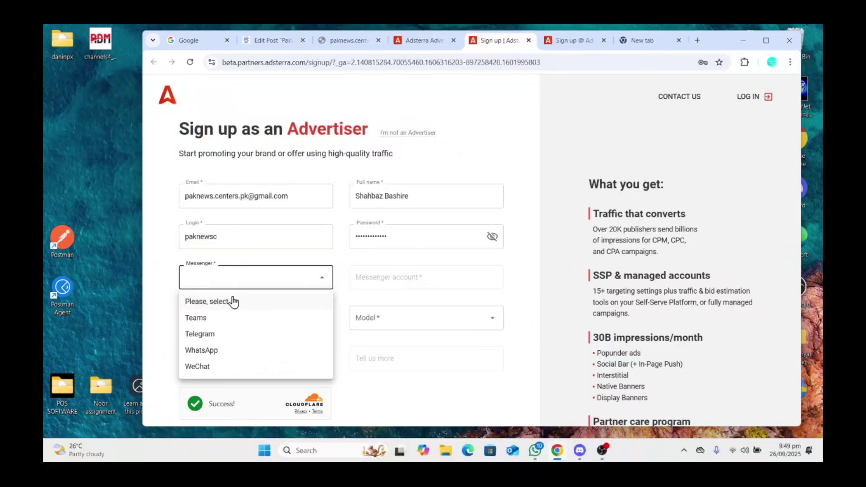
click(251, 256)
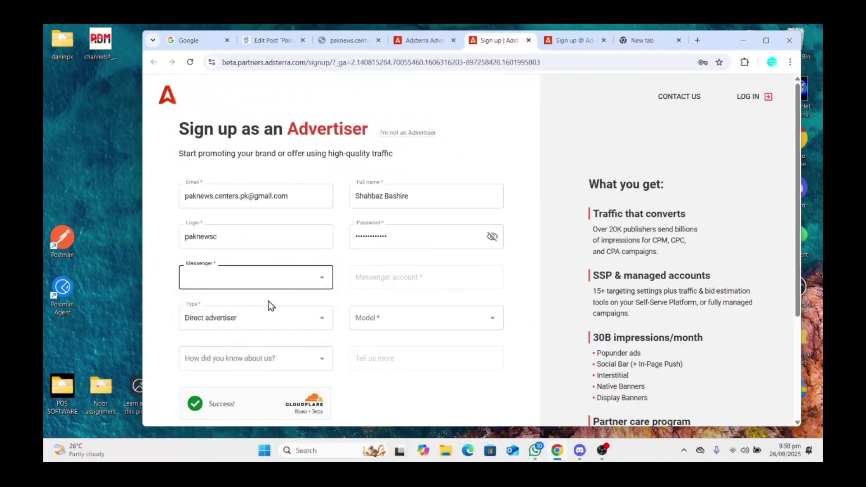
click(271, 275)
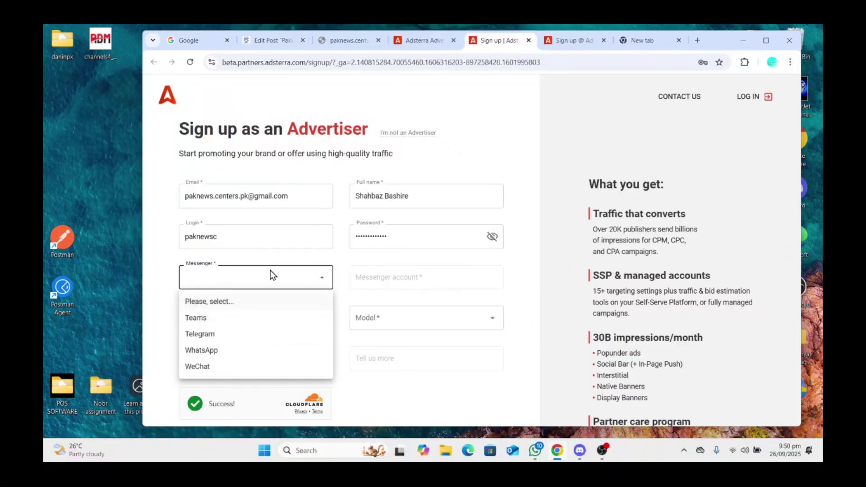
click(210, 350)
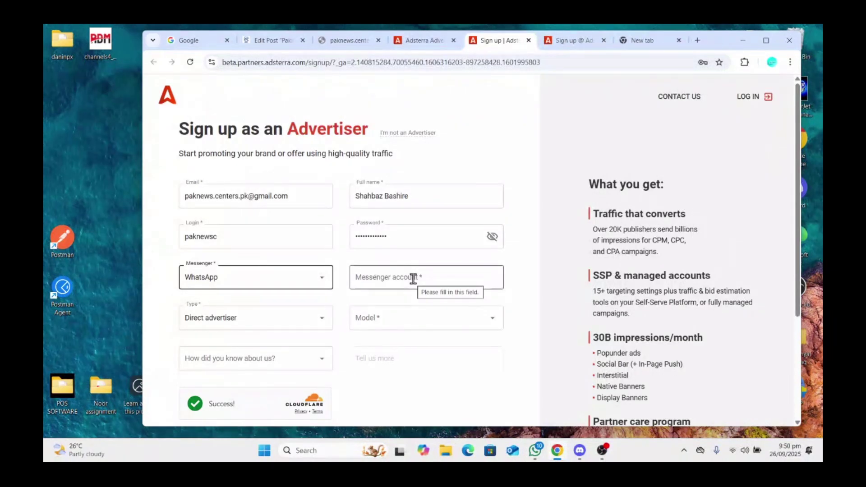
click(541, 448)
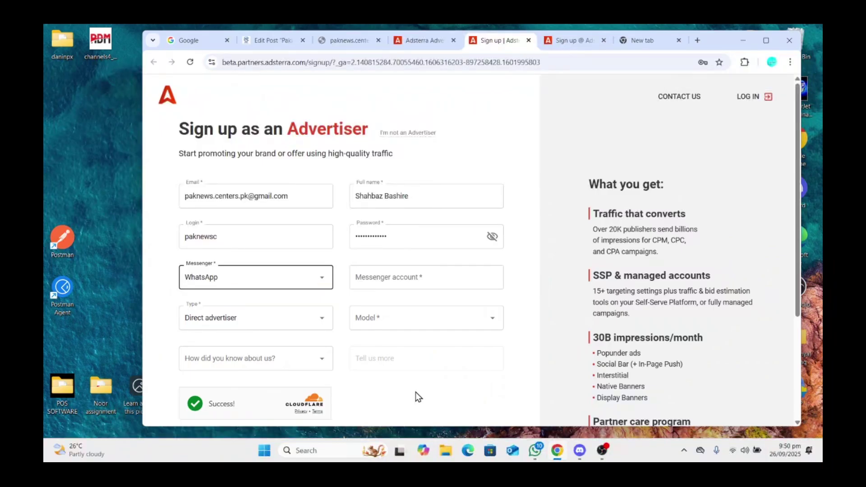
click(381, 274)
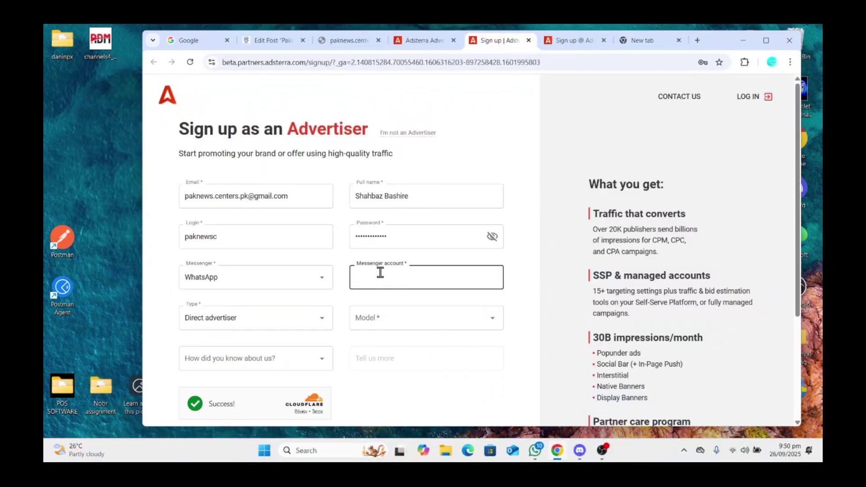
Pick Social Media under 'How did you know about us?' and switch to the publisher sign-up tab
click(397, 323)
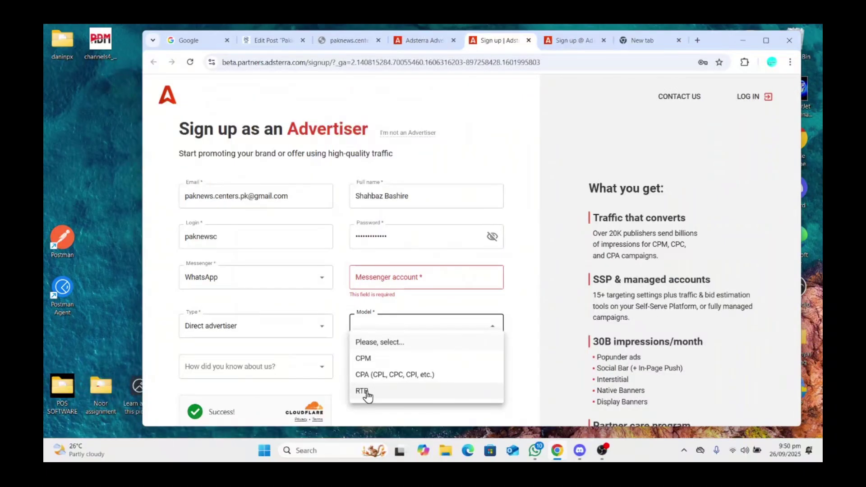
click(261, 369)
click(276, 366)
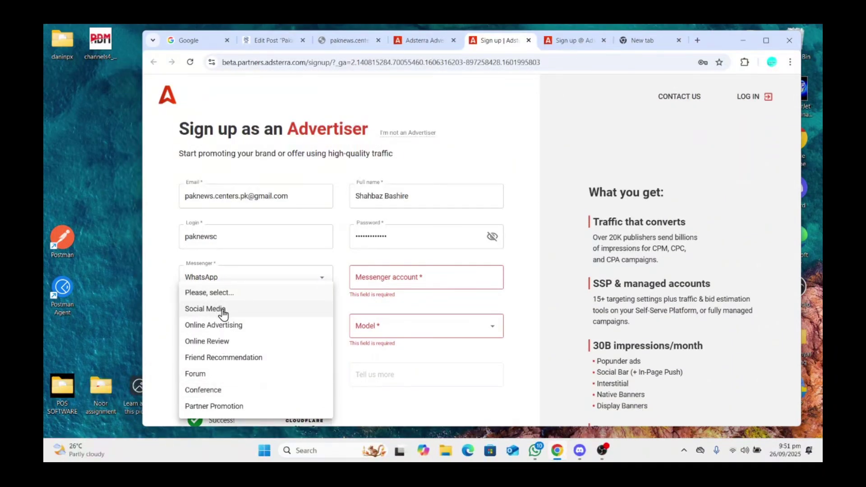
click(223, 309)
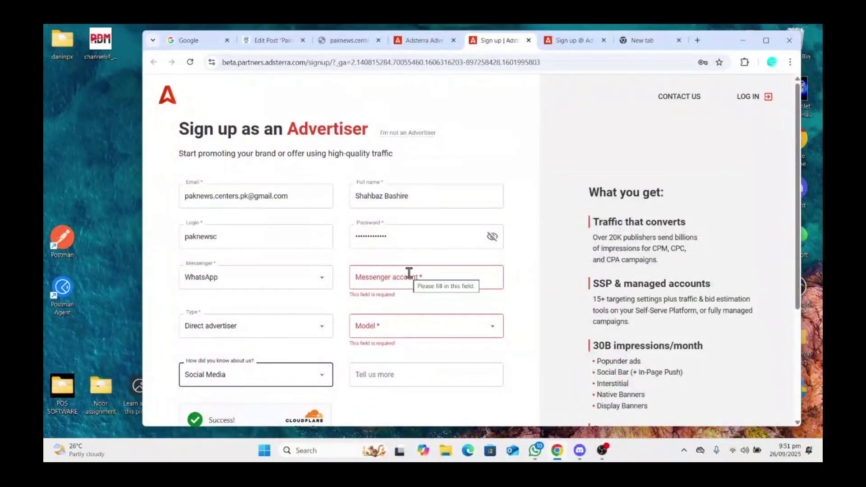
click(557, 40)
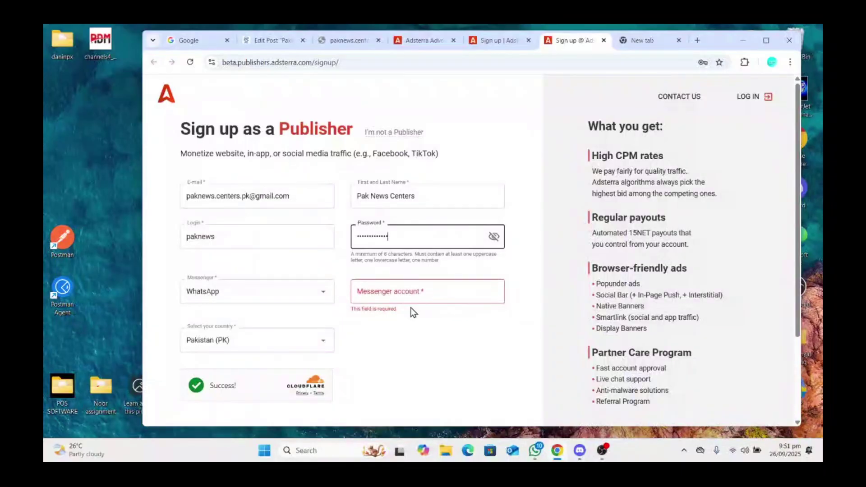
click(406, 292)
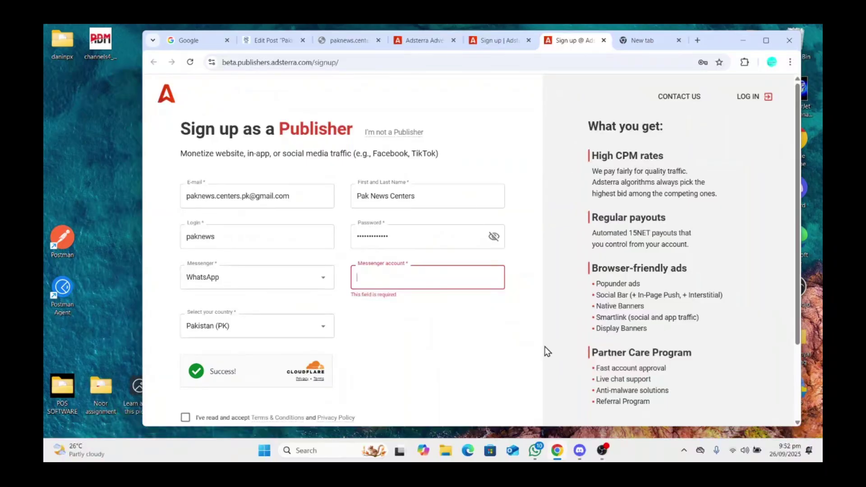
click(582, 456)
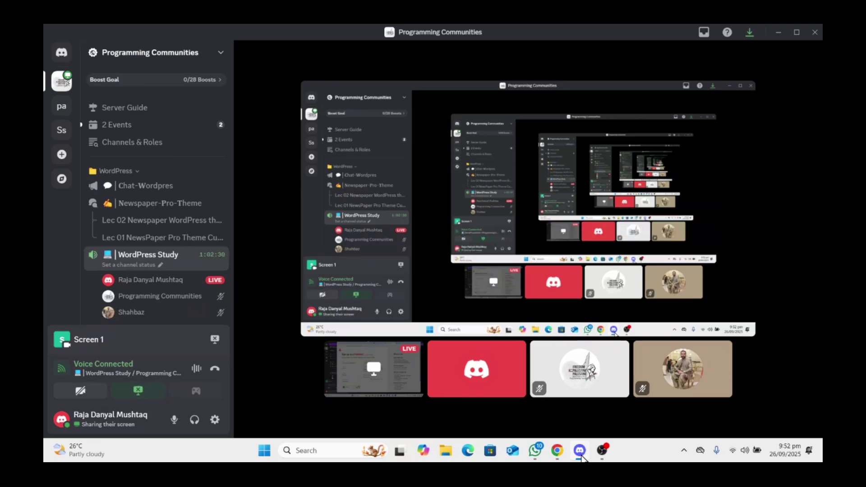
click(580, 453)
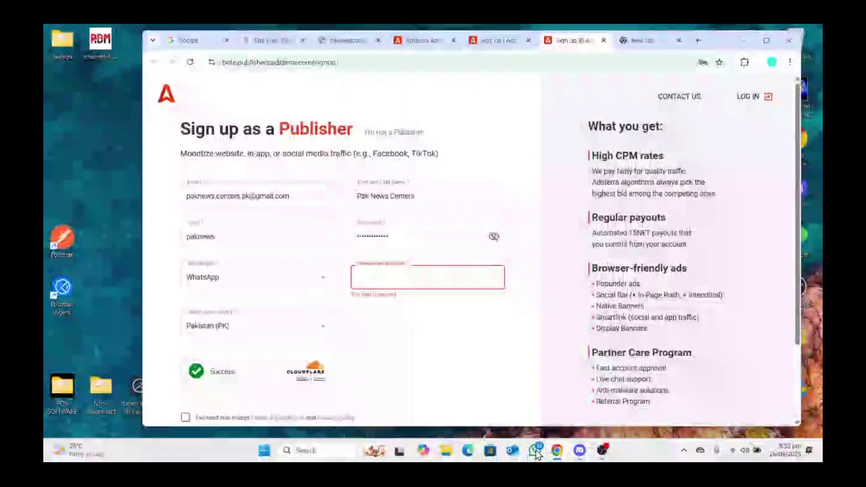
mouse_move(580, 453)
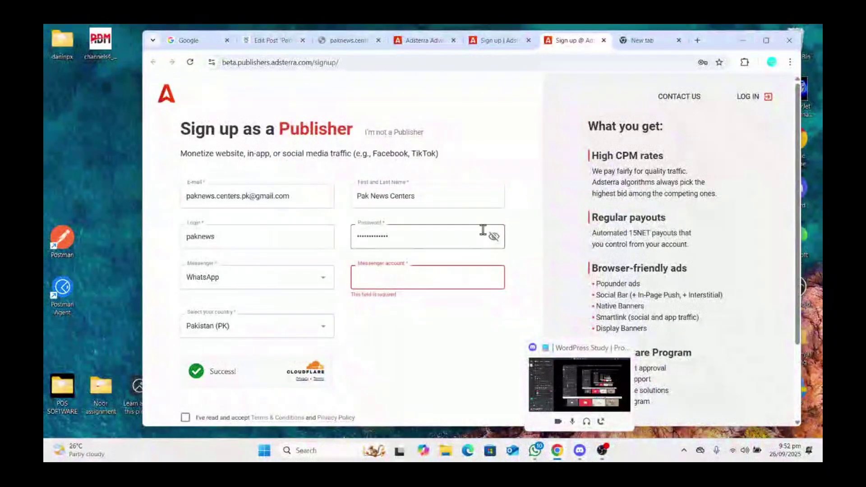
Leave the empty Messenger account field and return to the 'Sign up | Adsterra' advertiser tab
click(524, 204)
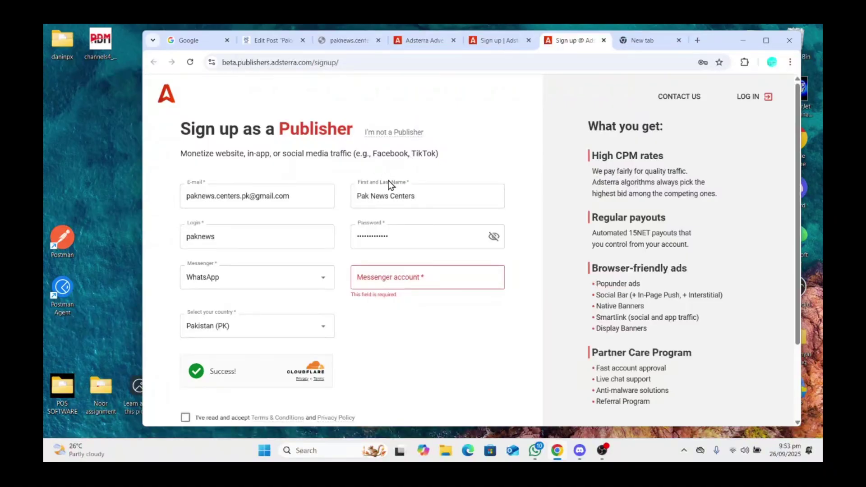
click(487, 40)
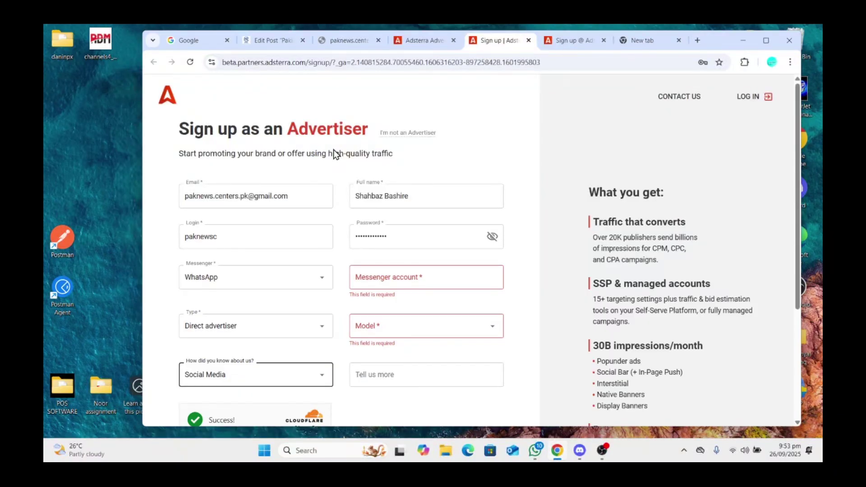
Choose CPA (CPL, CPC, CPI, etc.) as the advertiser pricing model, then return to the publisher tab
click(418, 327)
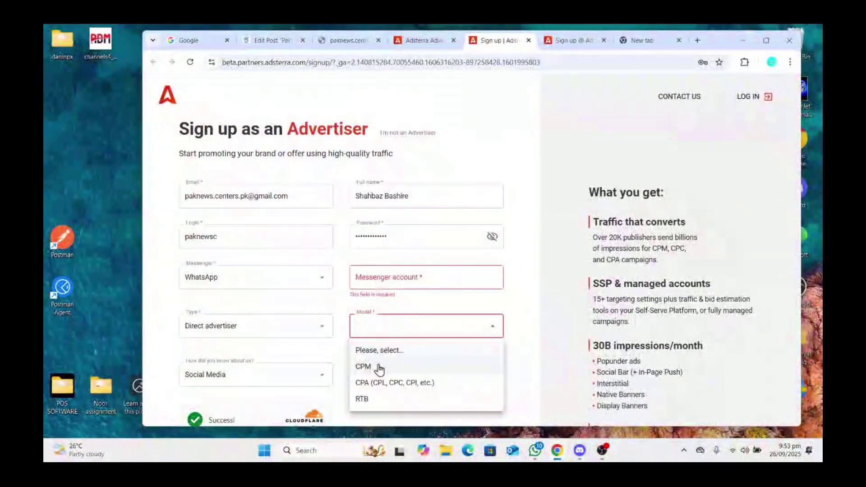
click(398, 384)
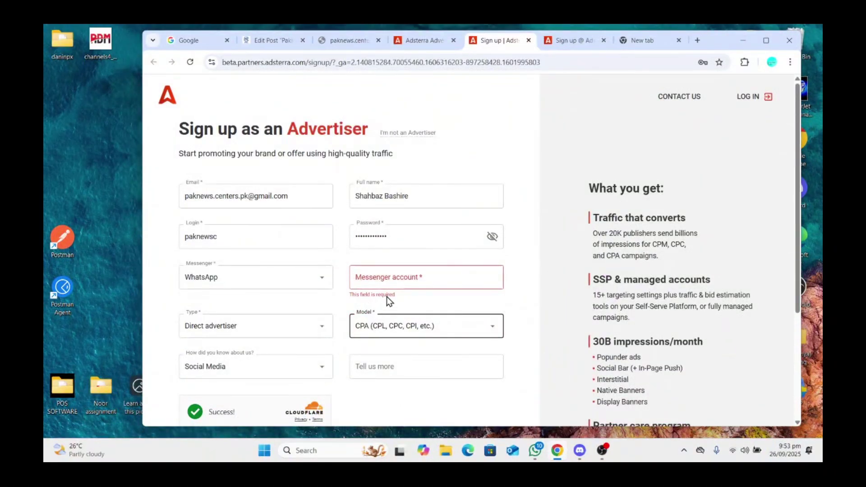
click(575, 40)
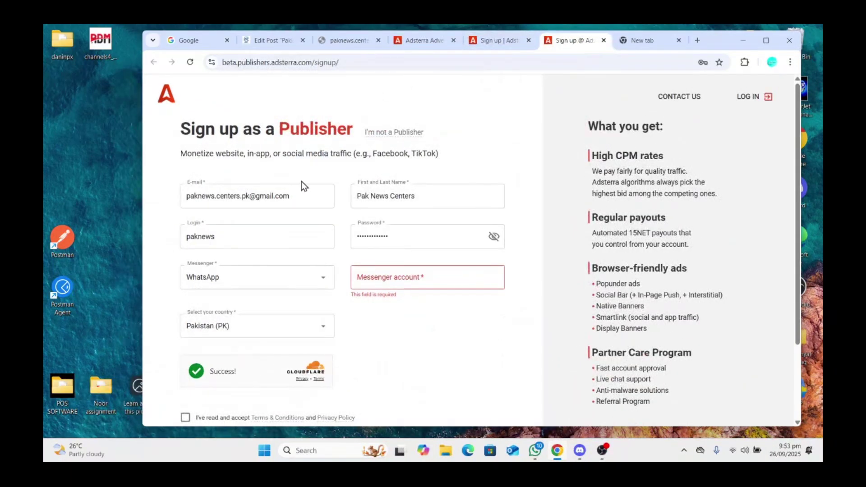
Enter the WhatsApp number as messenger account, accept the Terms & Conditions, and submit
click(421, 269)
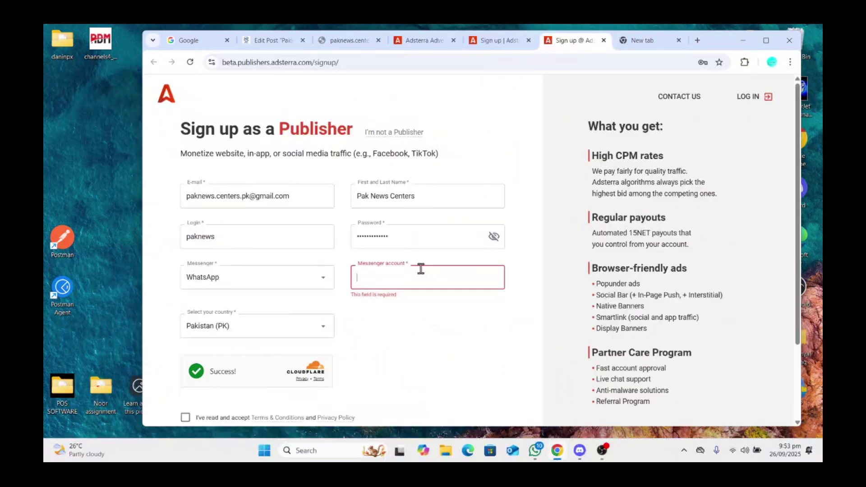
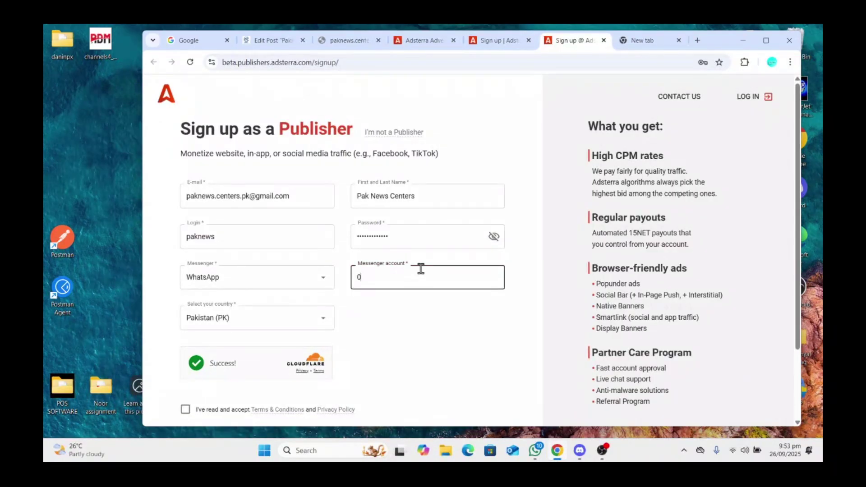
scroll(272, 322, down, 2)
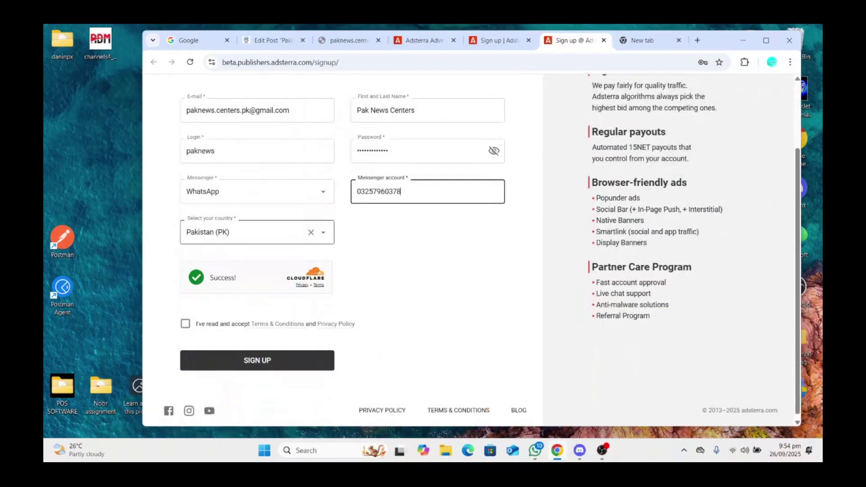
click(247, 324)
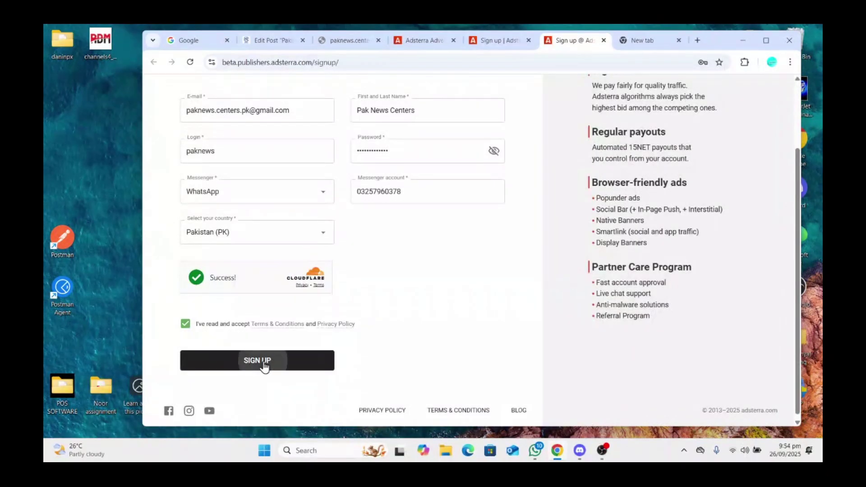
click(265, 366)
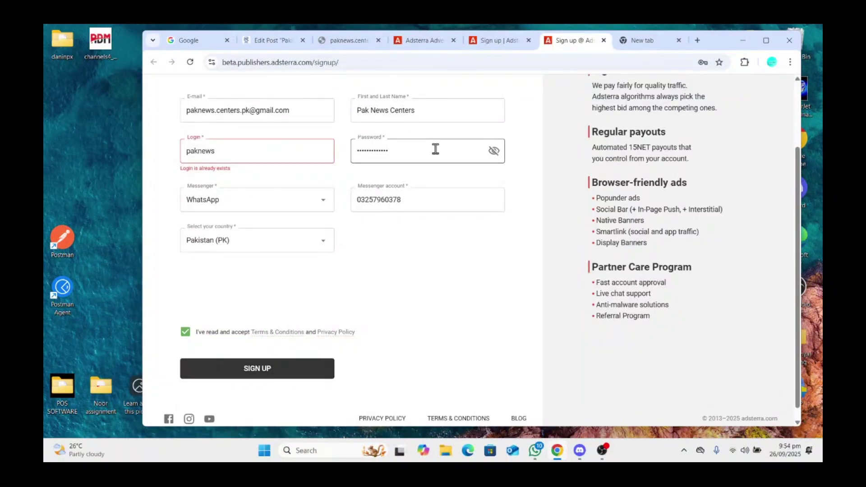
Append 'C' to the already-taken login name and submit the publisher form again
click(269, 150)
text(C)
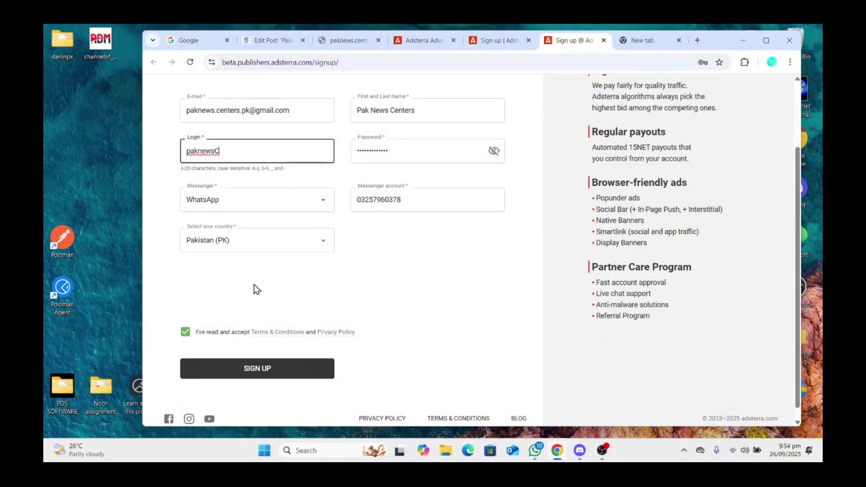
key(BackSpace)
text(C)
click(257, 378)
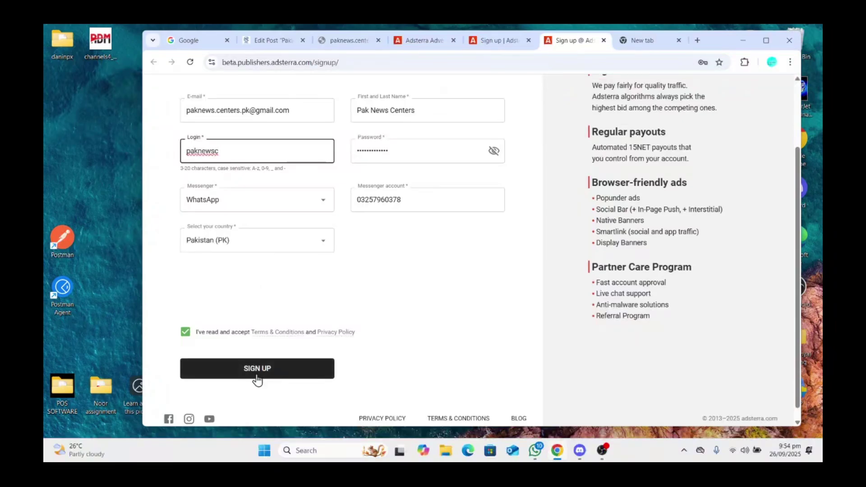
click(253, 377)
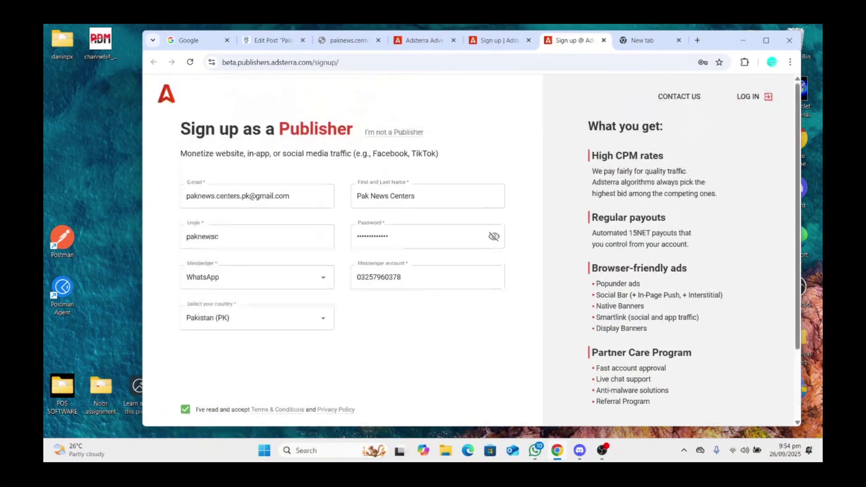
scroll(174, 245, down, 2)
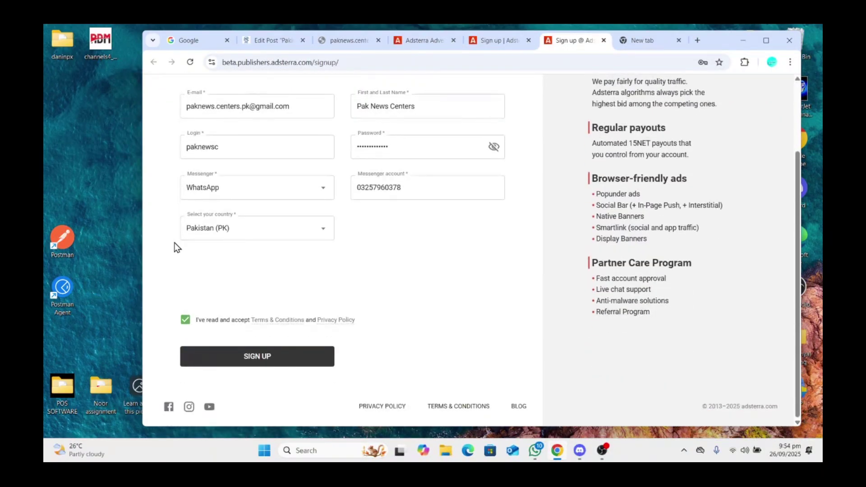
Resubmit the publisher form, then enter the WhatsApp number in the advertiser form's Messenger account field
click(237, 362)
click(497, 48)
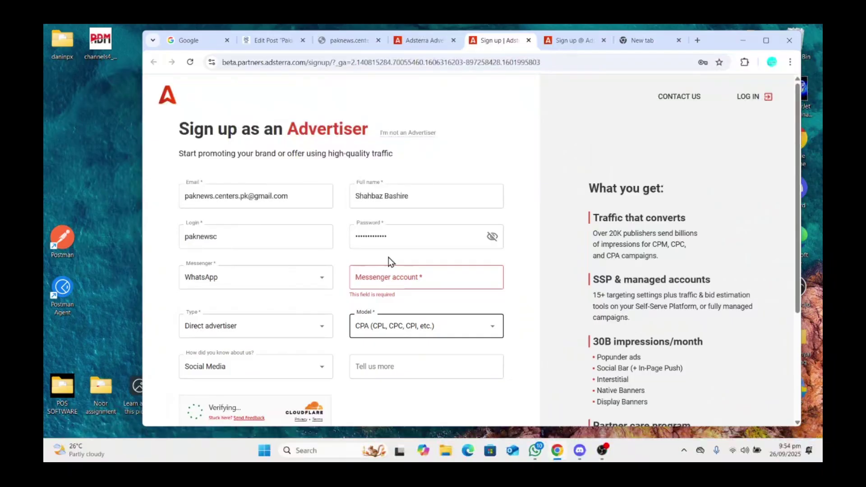
click(399, 278)
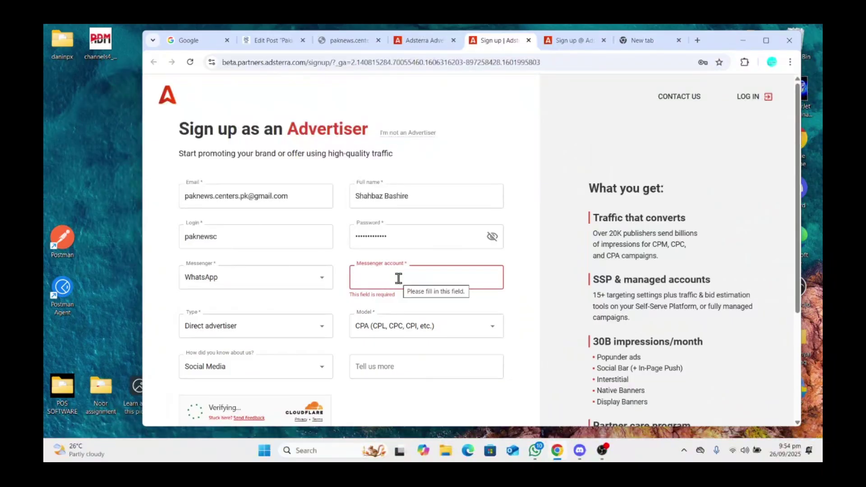
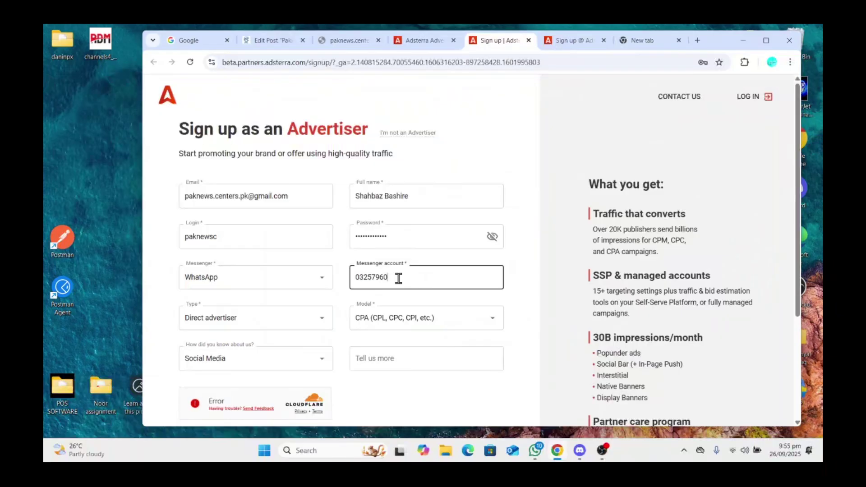
scroll(399, 279, down, 2)
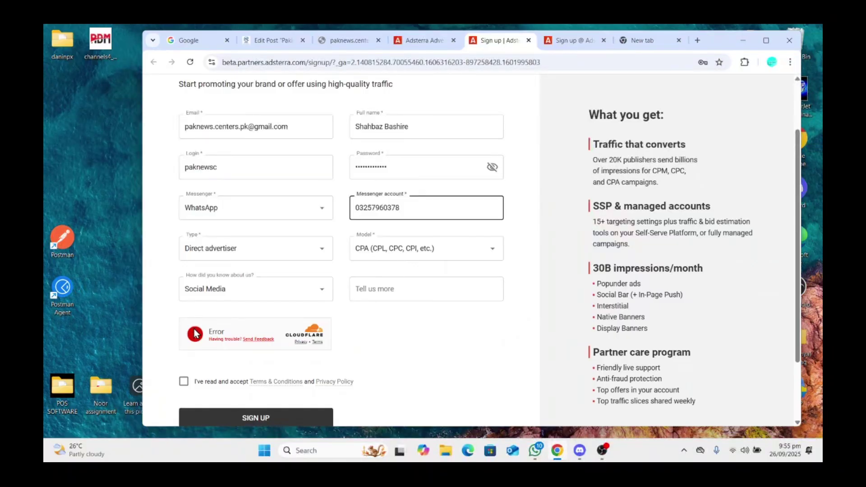
Tick 'I've read and accept Terms & Conditions' and submit the advertiser sign-up
click(184, 381)
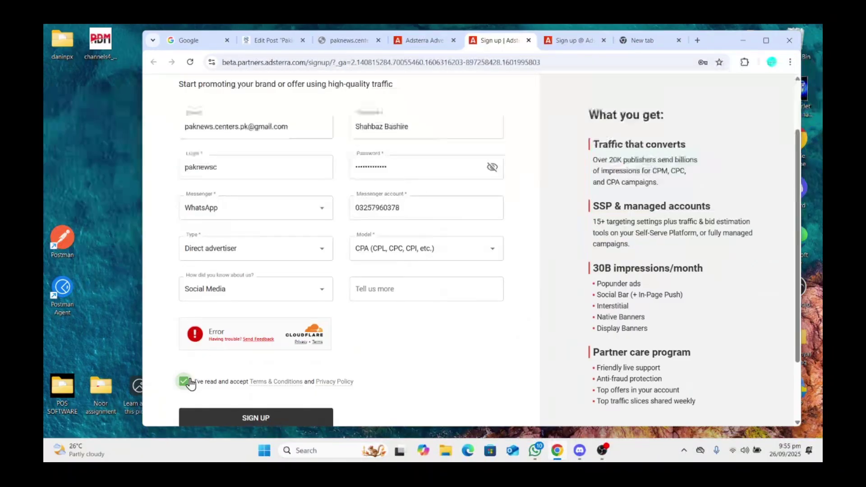
click(255, 419)
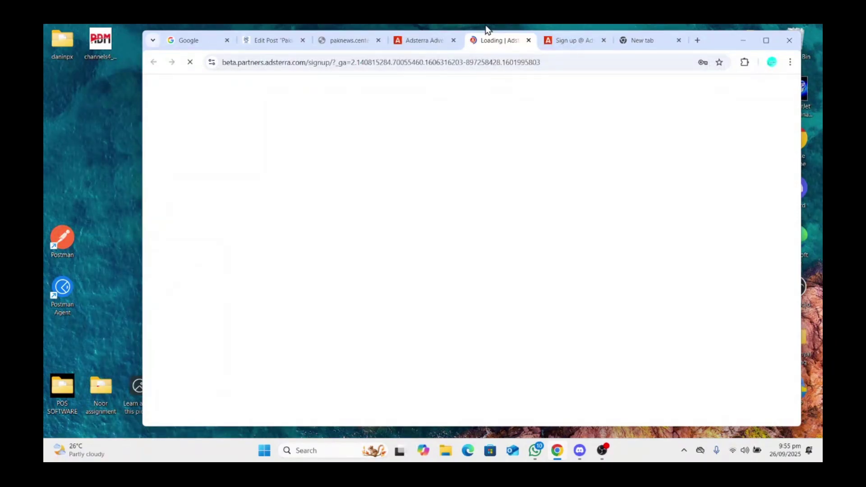
Flip between the Publisher and Advertiser sign-up tabs, ending in the Advertiser form's Email field
click(558, 45)
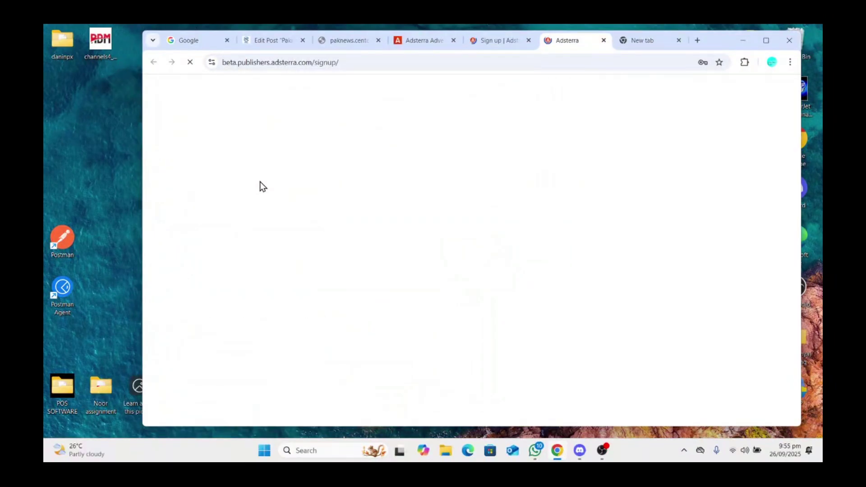
click(507, 50)
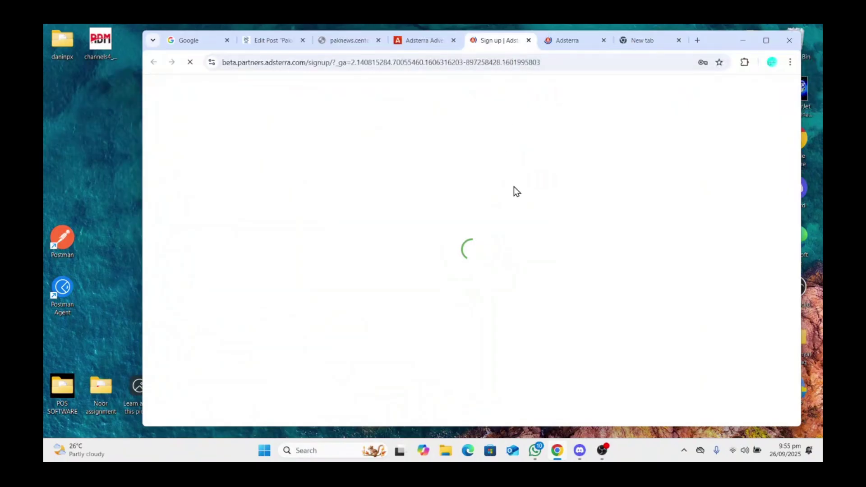
click(569, 46)
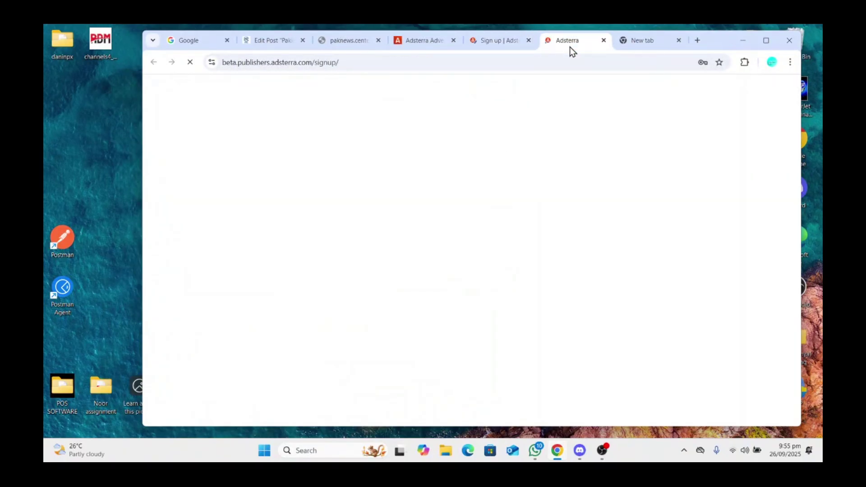
click(499, 40)
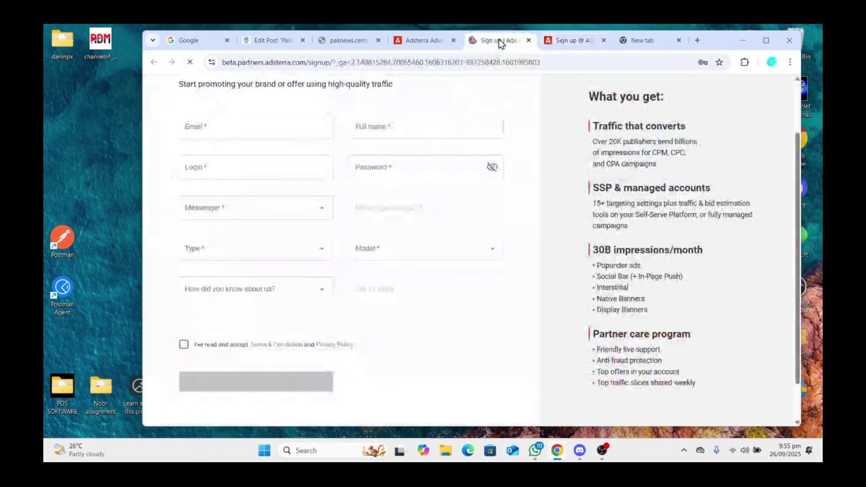
click(274, 126)
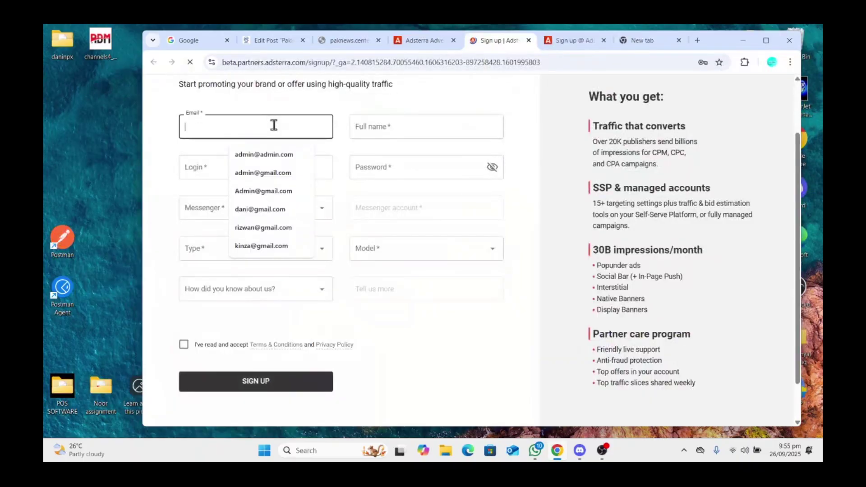
Paste the saved email and enter the owner's full name, a login name and a password on the advertiser form
key(ctrl+v)
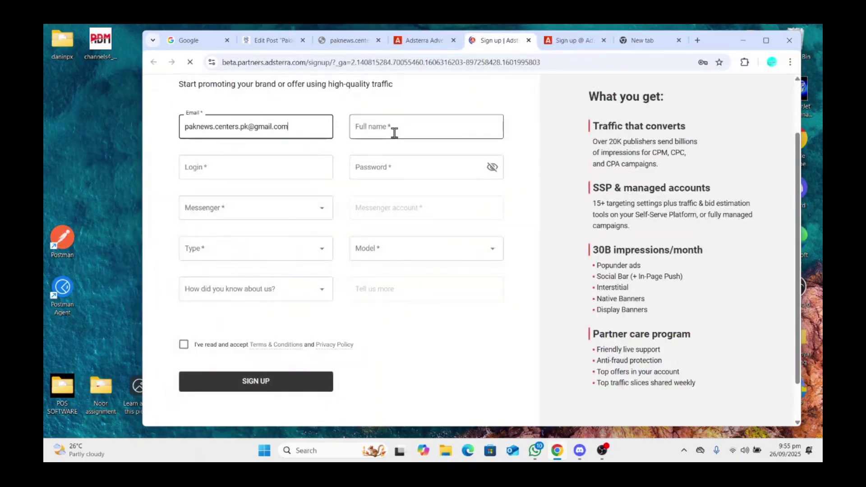
click(394, 133)
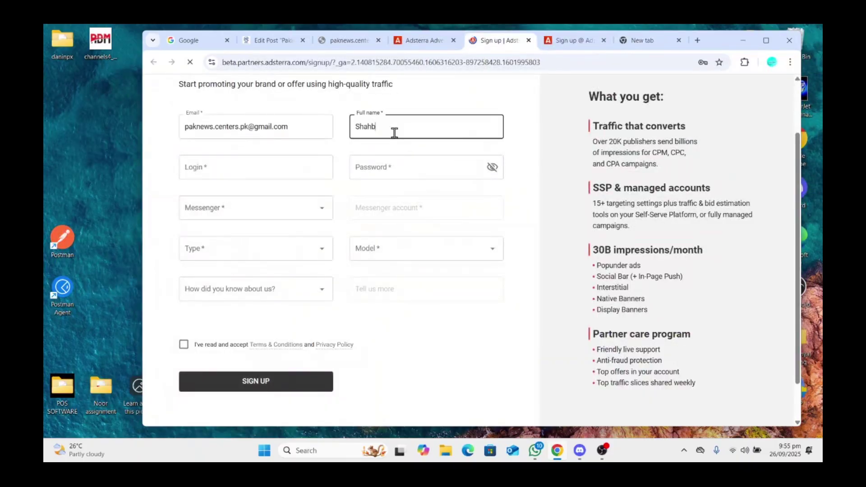
click(290, 170)
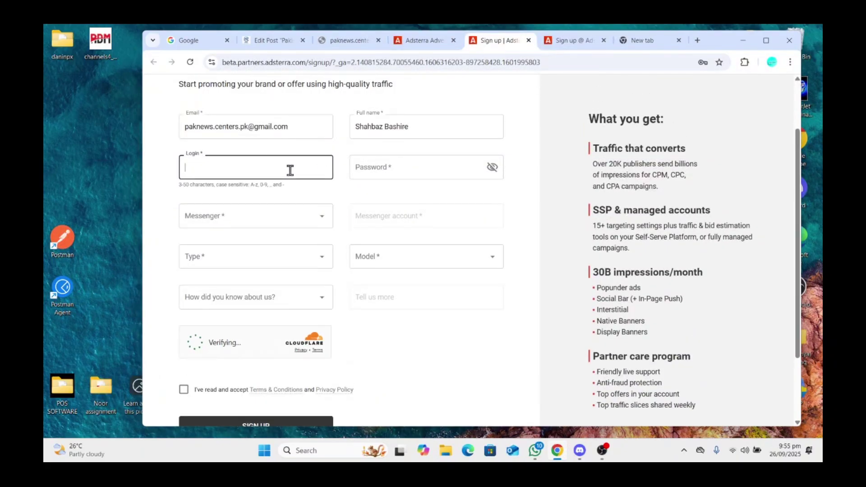
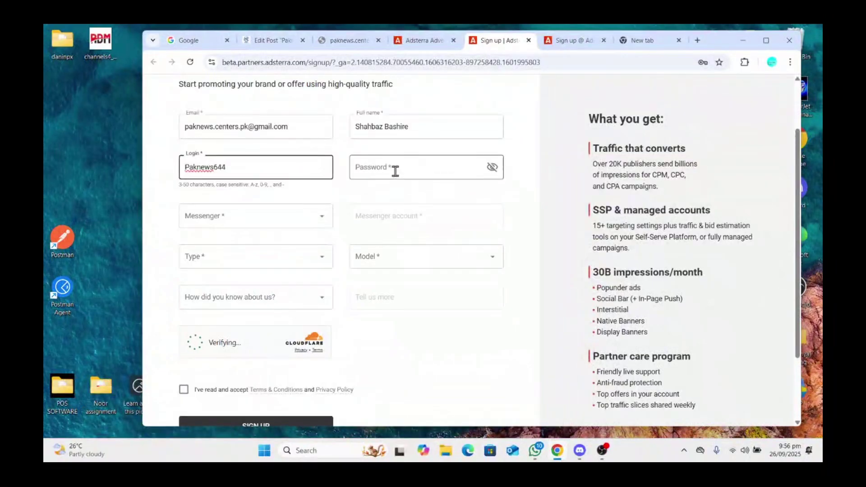
click(395, 171)
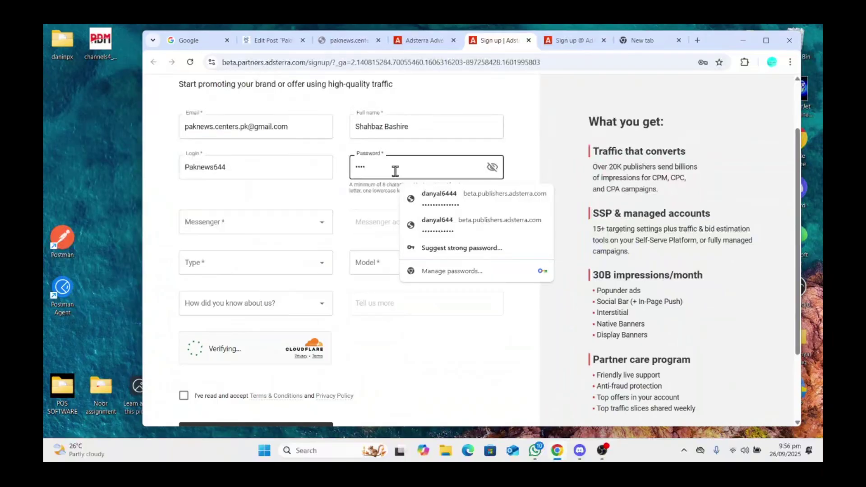
click(253, 228)
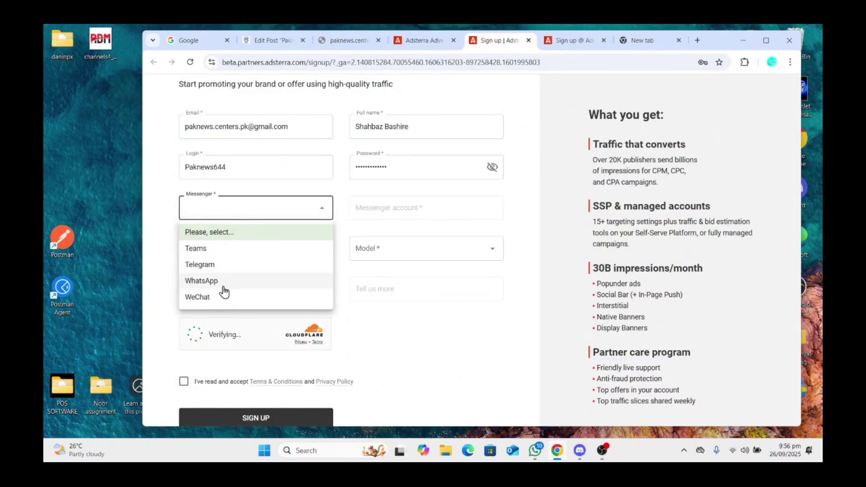
Choose WhatsApp as the messenger and enter the contact phone number
click(235, 281)
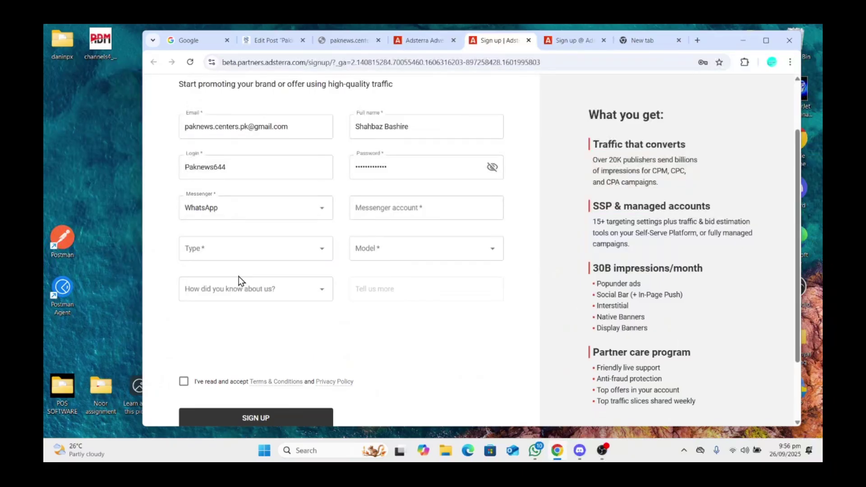
click(387, 207)
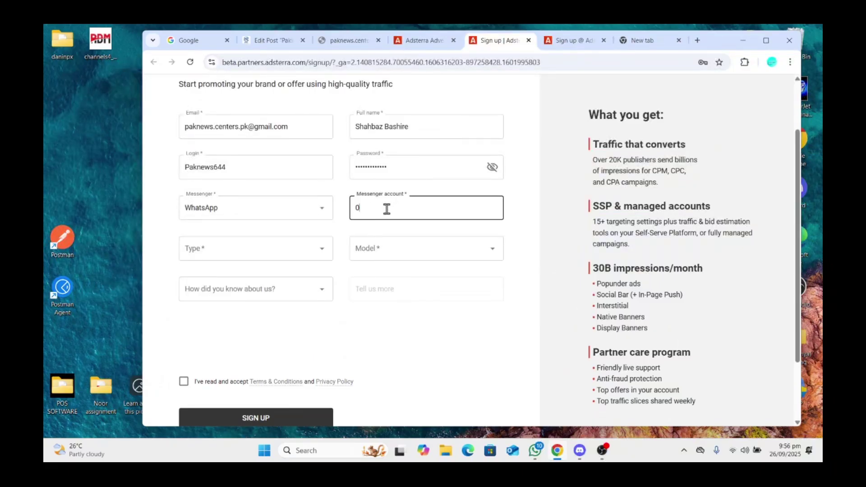
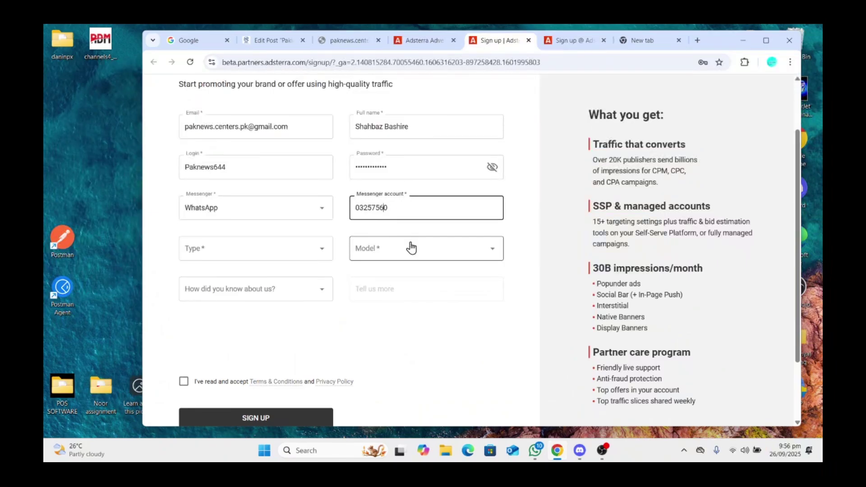
Set account type to Direct advertiser, pricing model to CPA, and referral source to Social Media
click(269, 253)
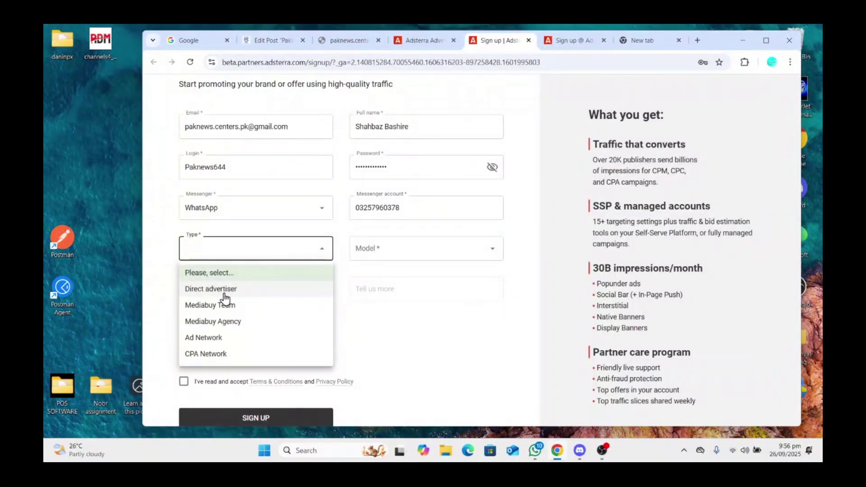
click(222, 293)
click(382, 251)
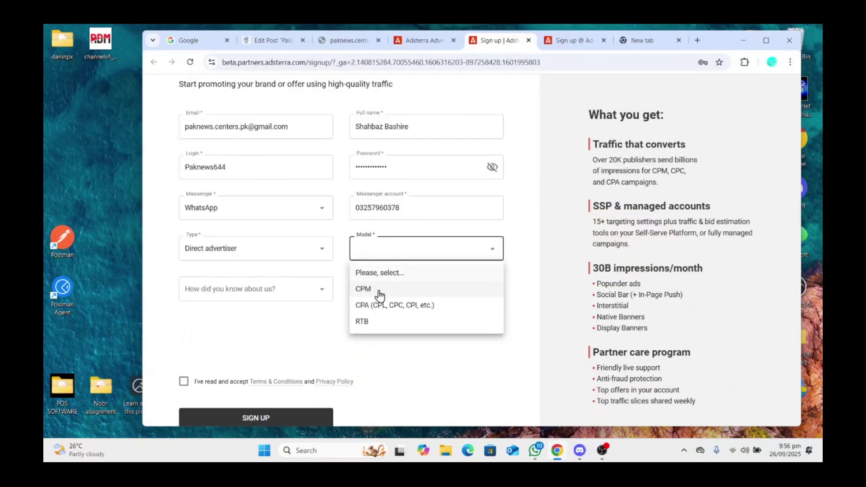
click(377, 309)
click(280, 298)
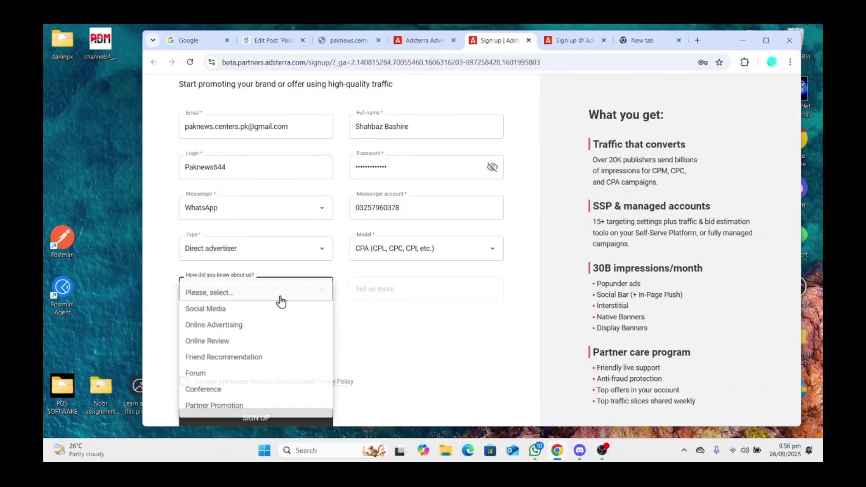
click(223, 311)
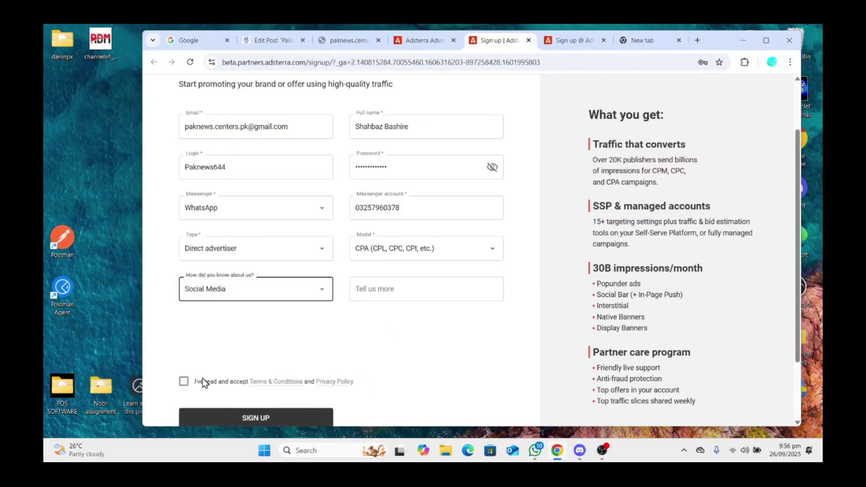
Accept the terms, submit the advertiser sign-up, and move to the publisher sign-up tab
click(202, 385)
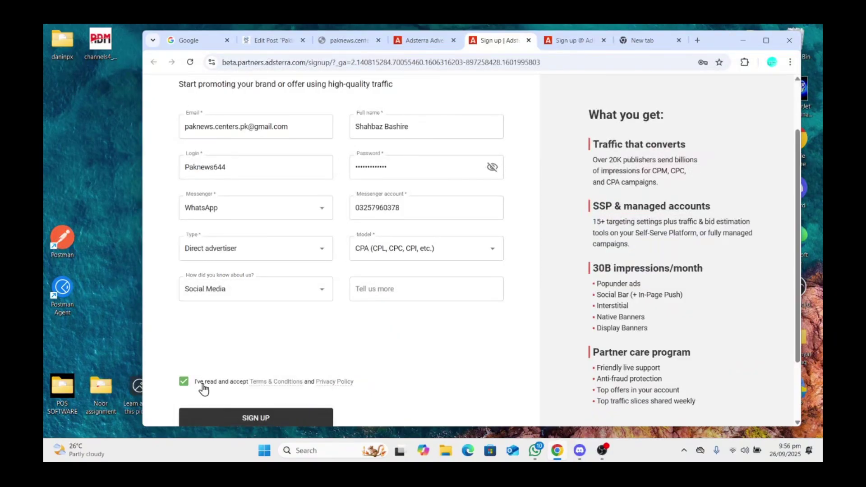
click(247, 418)
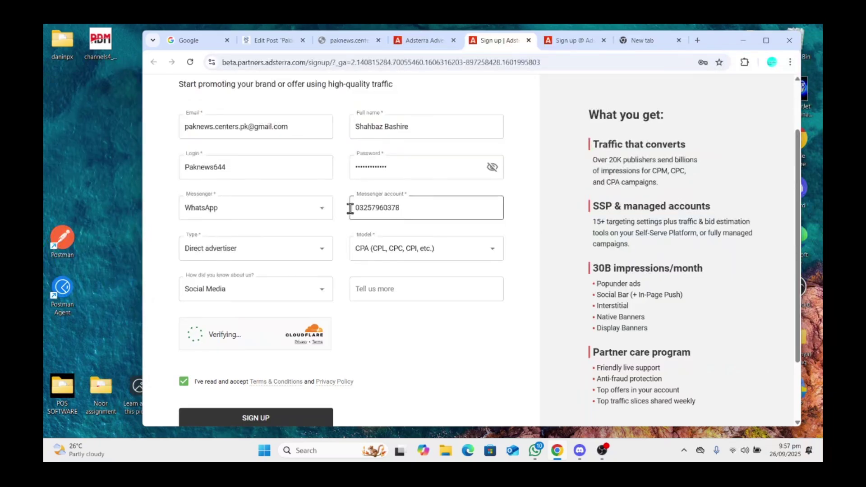
click(66, 388)
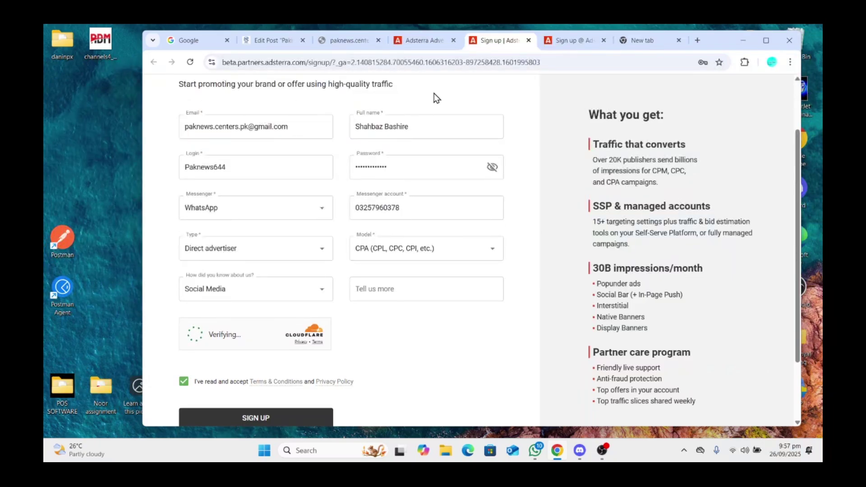
click(561, 41)
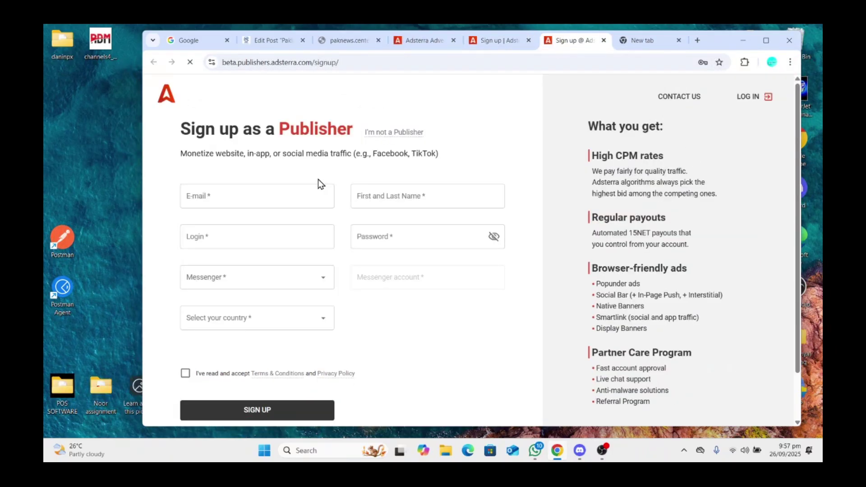
Fill the publisher form with the saved email, the owner's full name, a new login name and a password
click(268, 203)
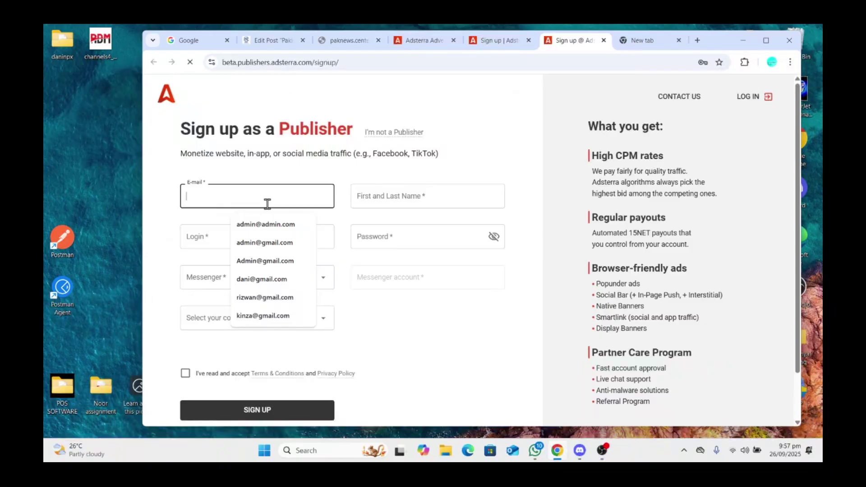
key(ctrl+v)
click(390, 200)
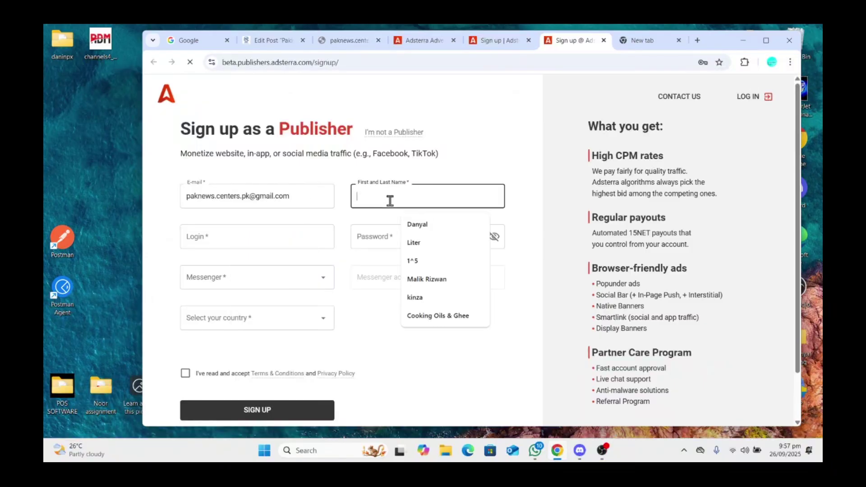
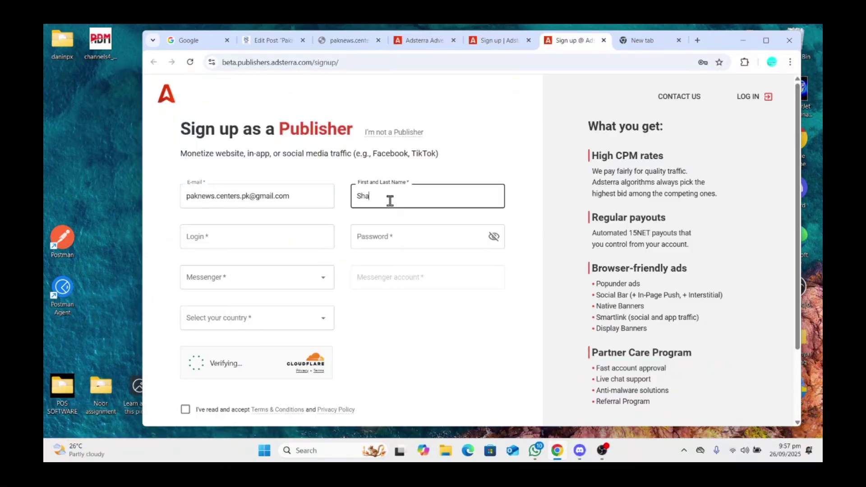
click(244, 243)
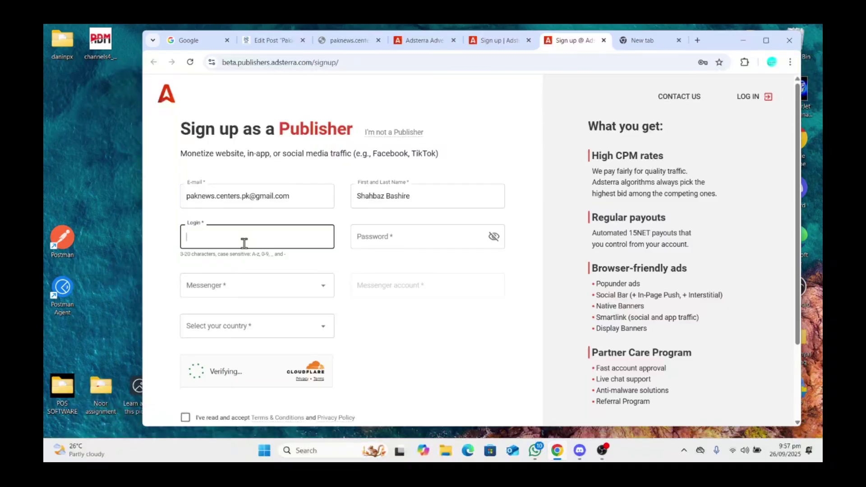
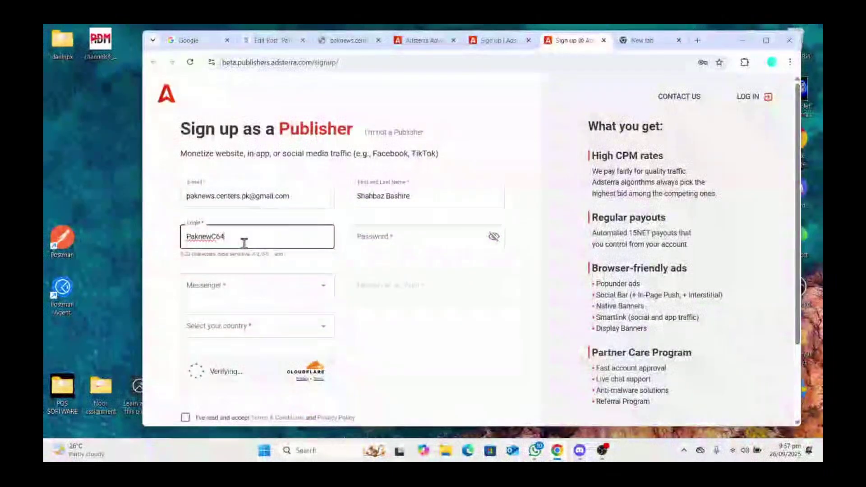
click(387, 244)
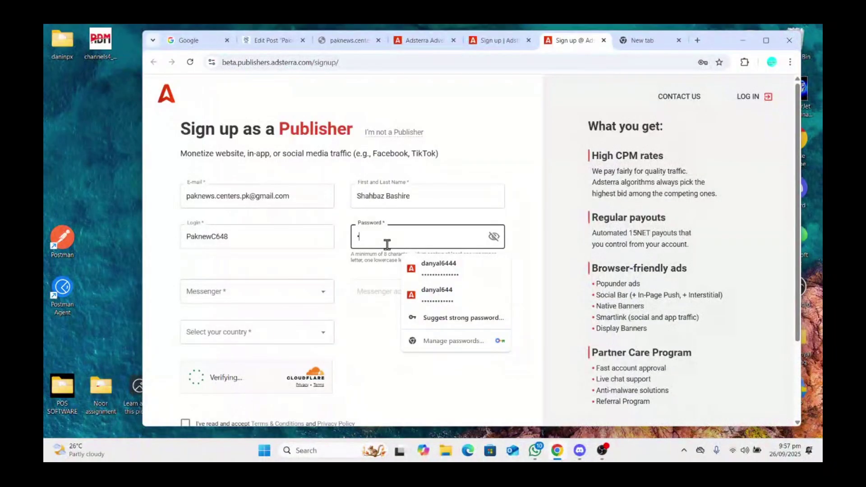
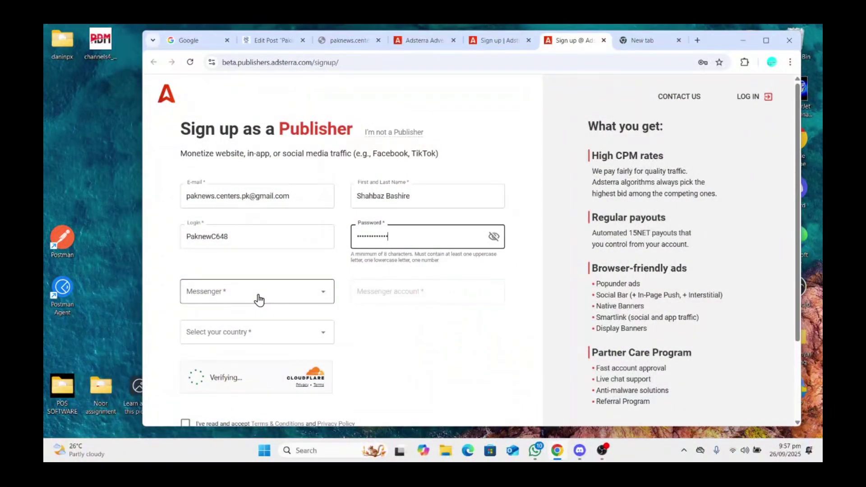
Set the publisher form's messenger to WhatsApp and enter the contact phone number
click(258, 298)
click(199, 359)
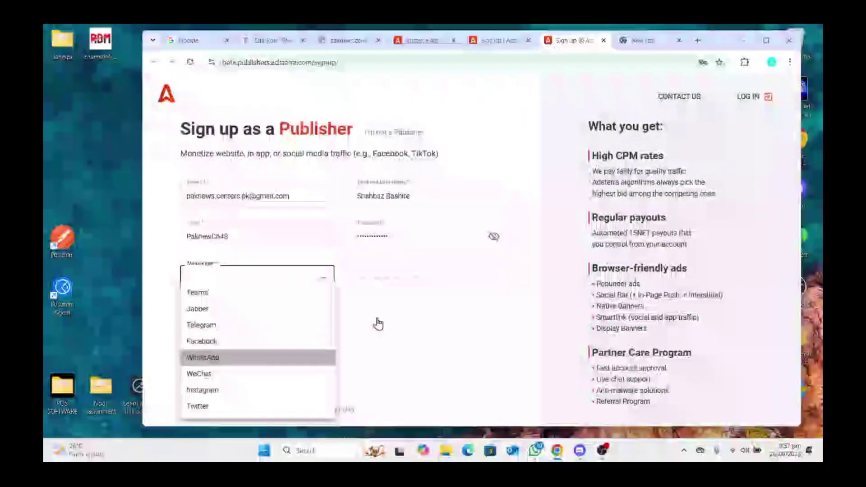
click(385, 275)
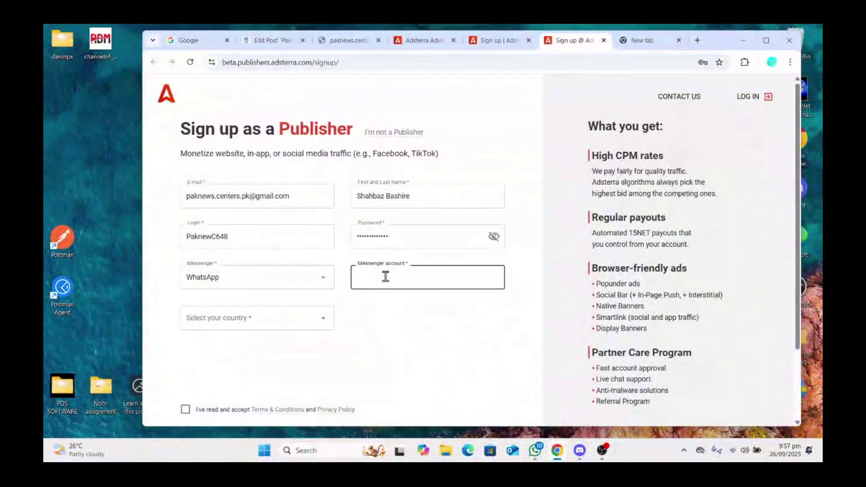
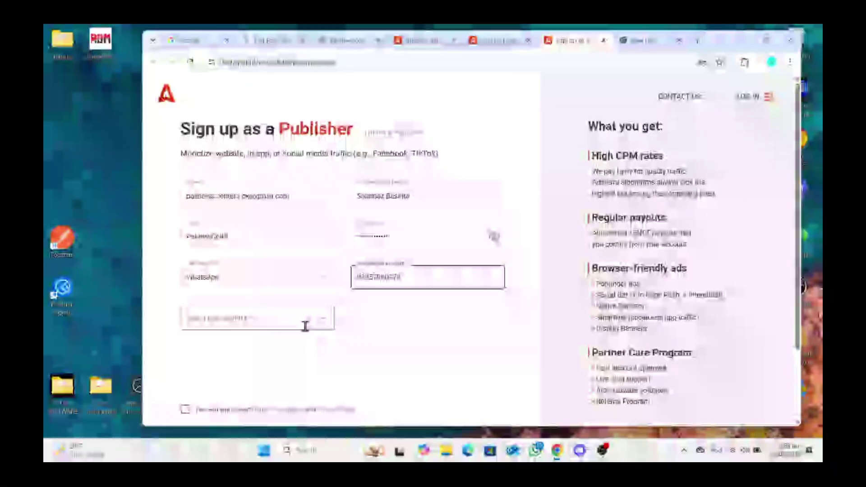
Filter the country list with 'pa', pick Pakistan (PK), then return to the advertiser tab
click(278, 321)
click(277, 322)
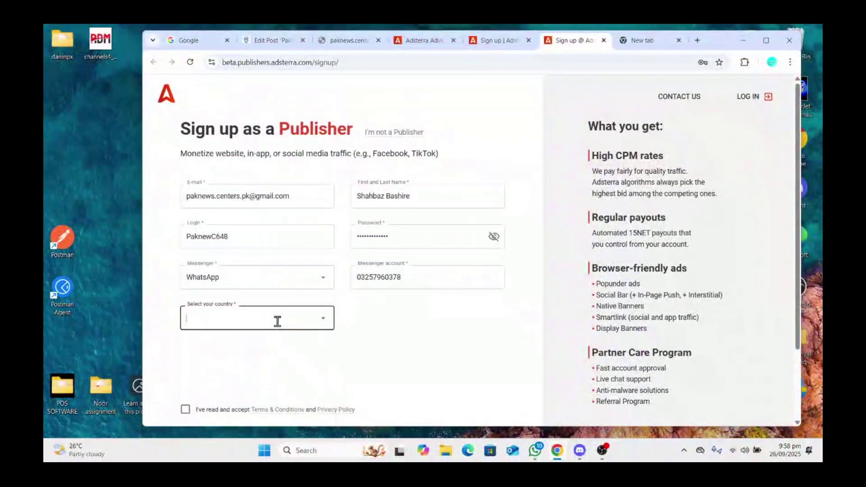
text(pa)
click(245, 348)
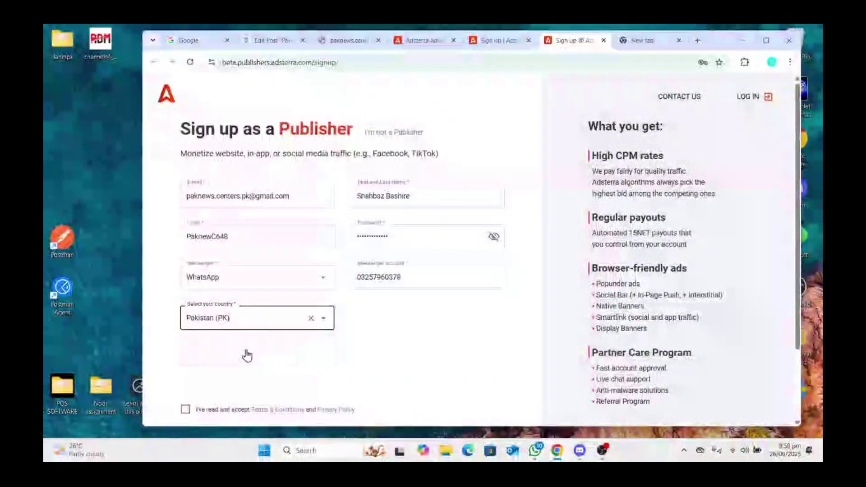
click(502, 47)
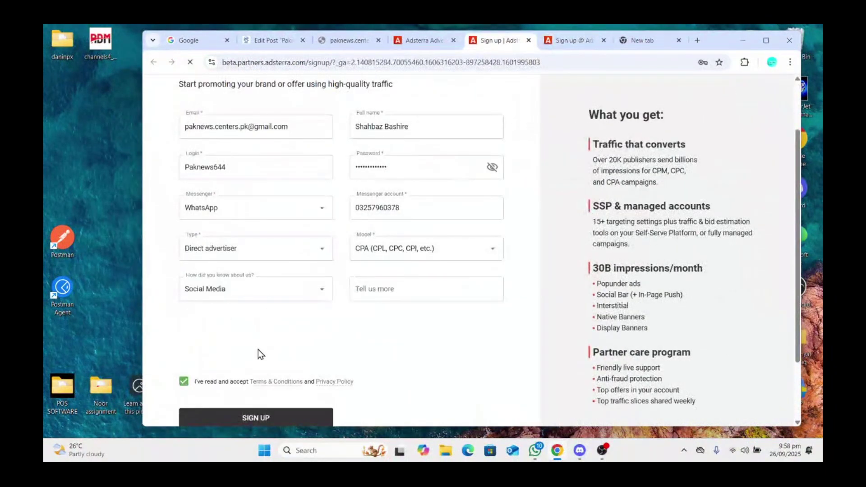
Resubmit the advertiser form, then accept the terms and submit the publisher sign-up form
click(256, 418)
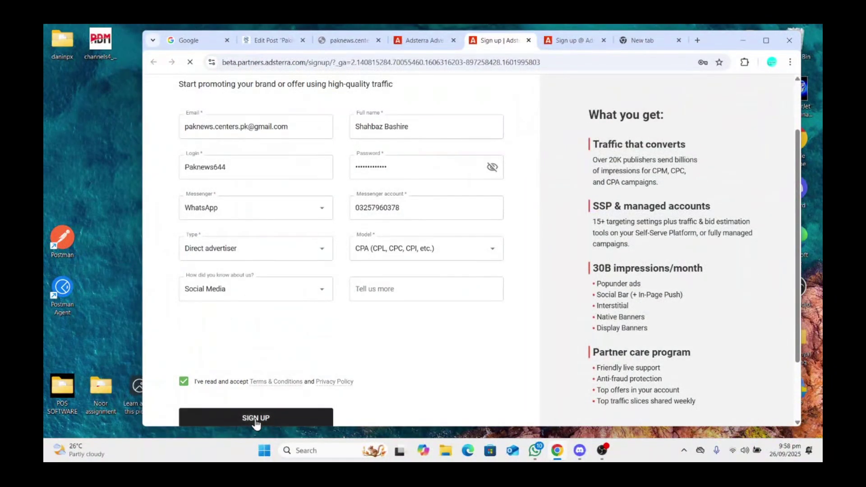
click(592, 43)
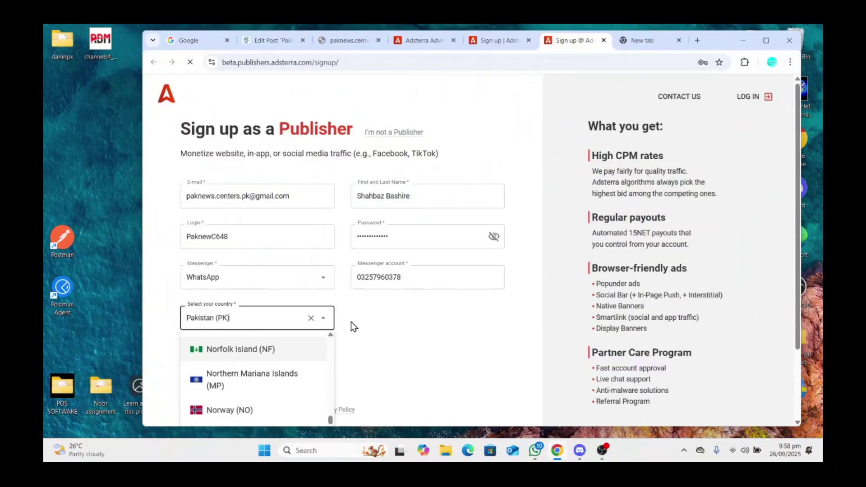
click(374, 331)
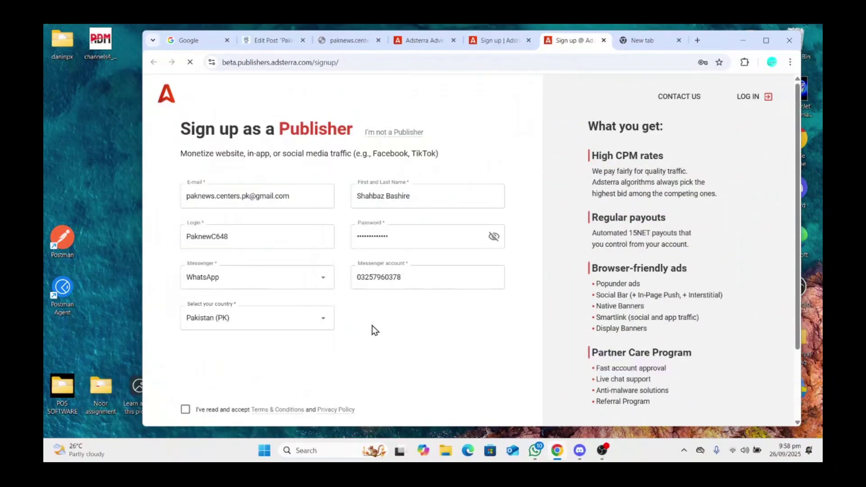
click(211, 409)
scroll(212, 411, down, 2)
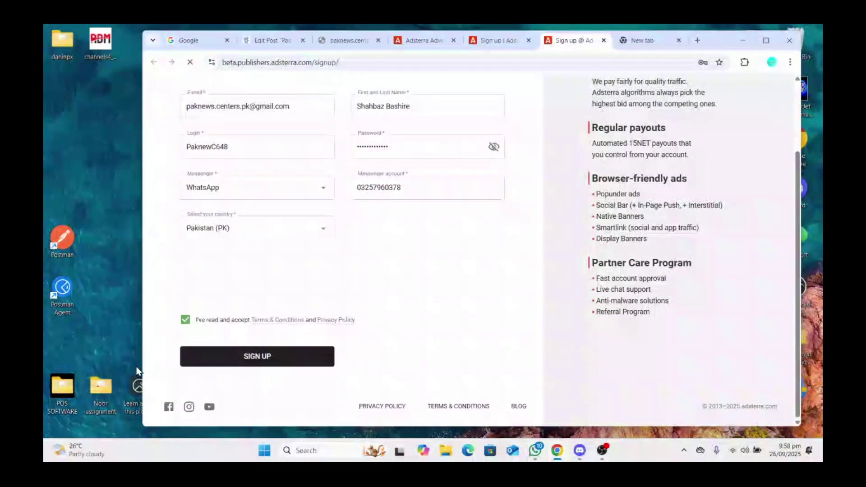
click(249, 362)
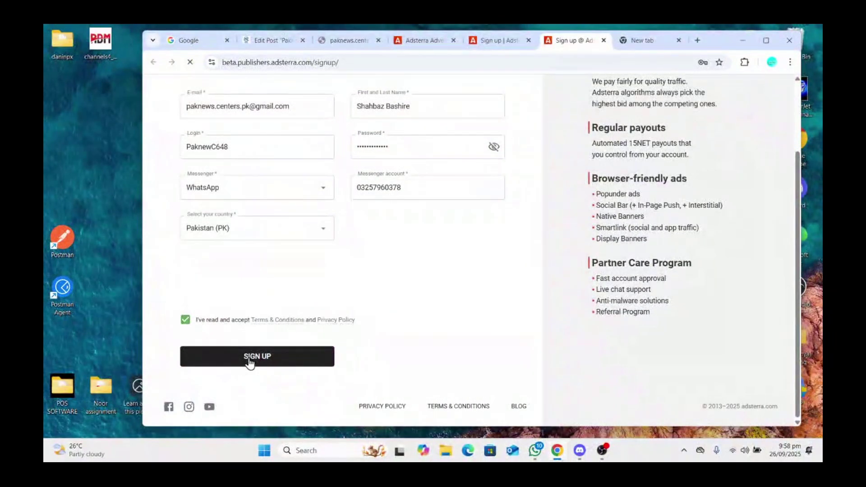
Close the extra advertiser sign-up tab and reload the publisher sign-up page with F5
click(482, 40)
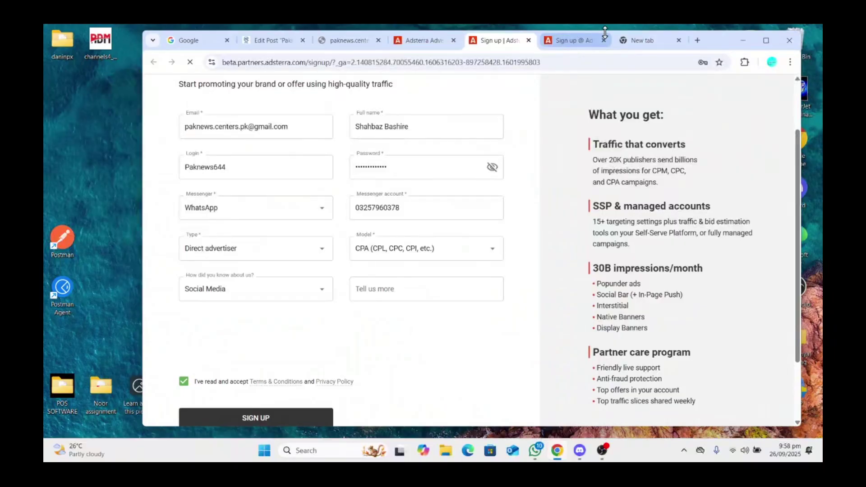
click(528, 41)
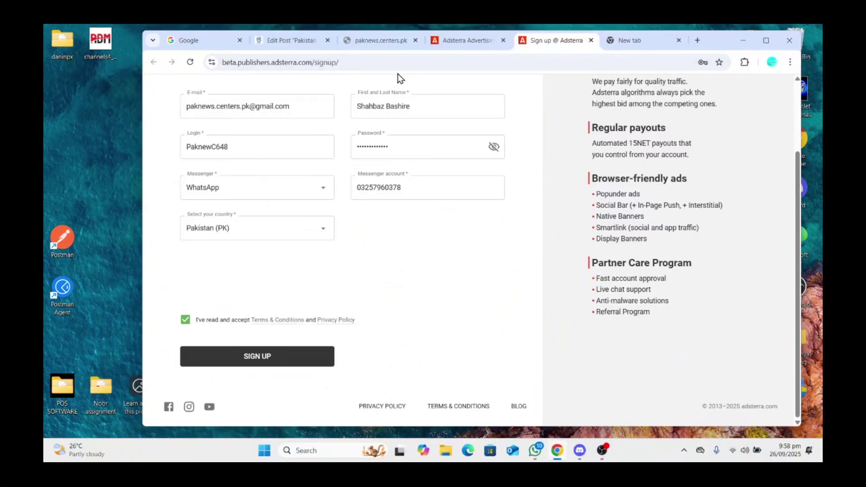
scroll(400, 77, up, 2)
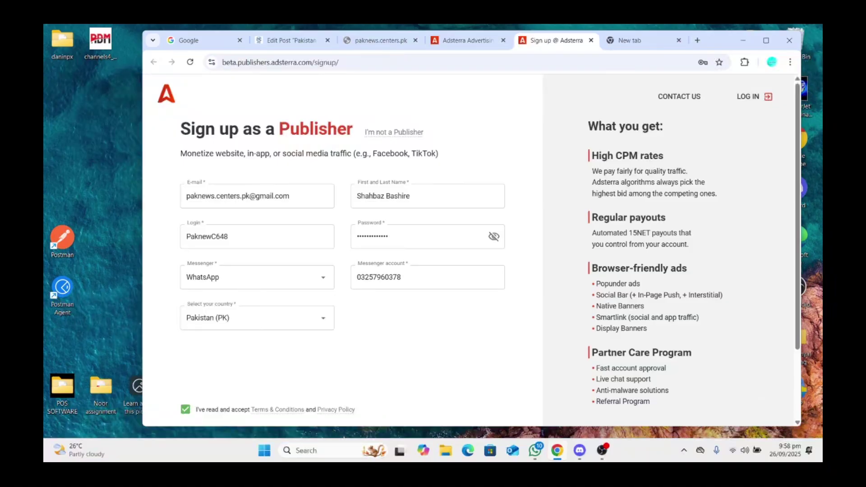
key(F5)
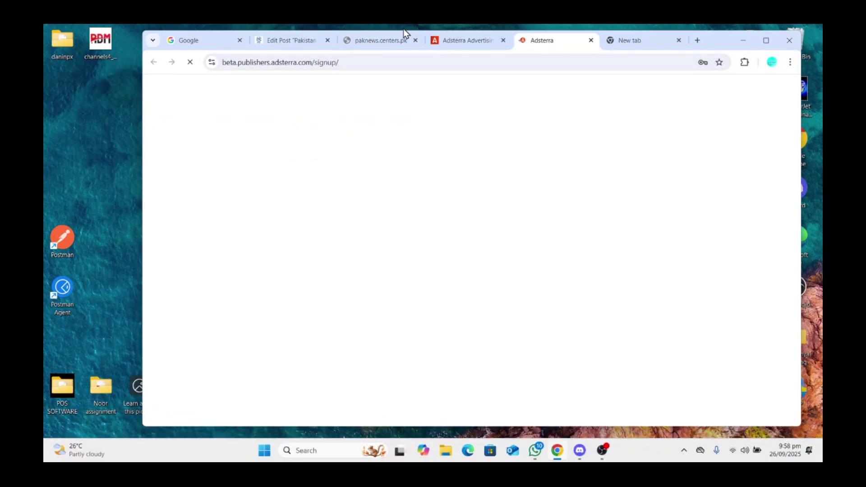
Reload the site and save the Pakistan Defeats Bangladesh post, dismissing the update-failed warning
click(371, 38)
key(F5)
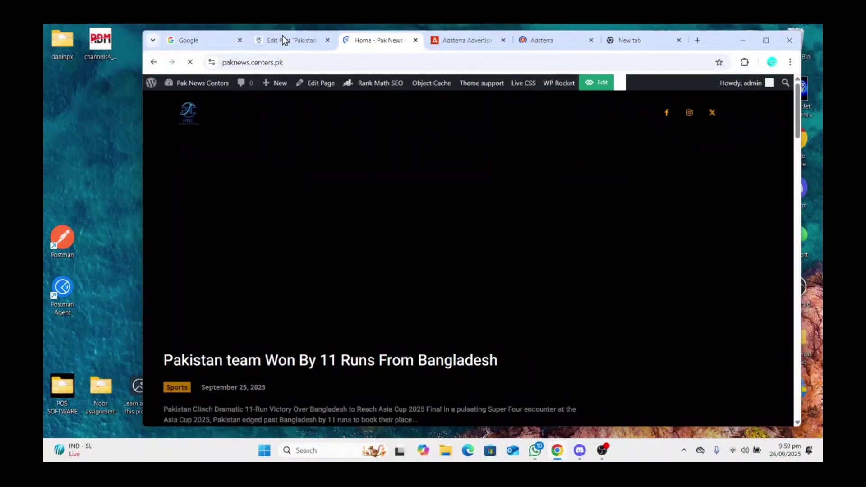
click(294, 42)
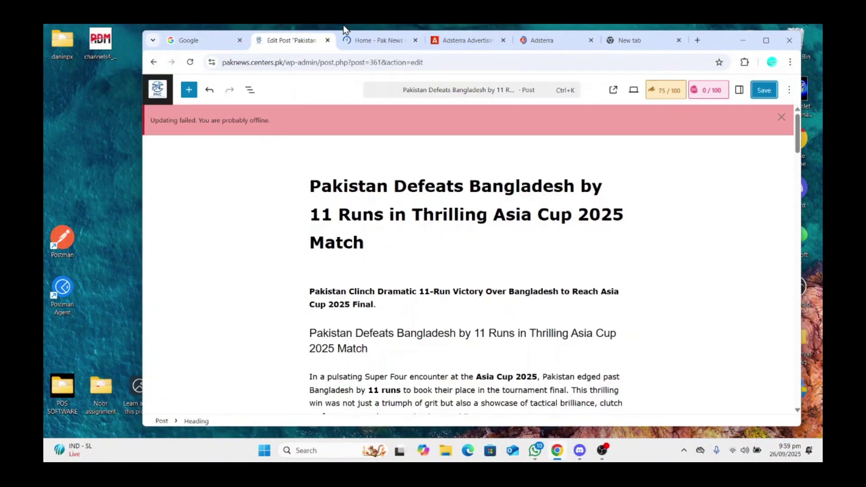
click(770, 90)
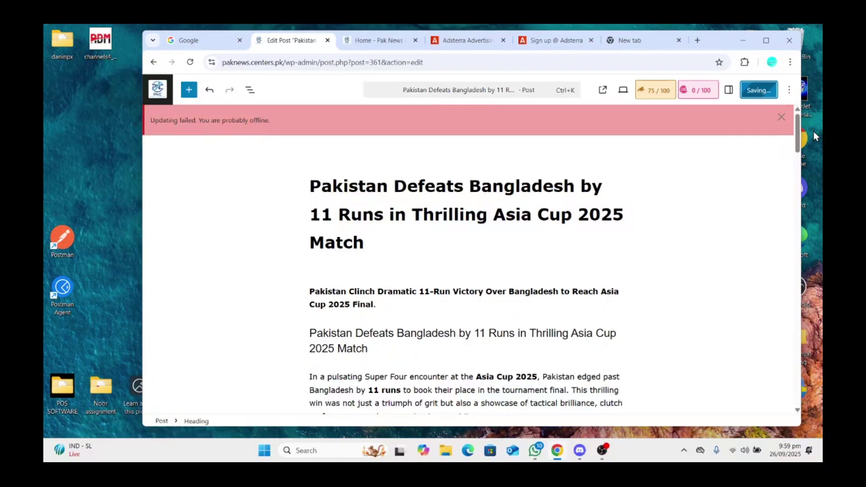
click(781, 117)
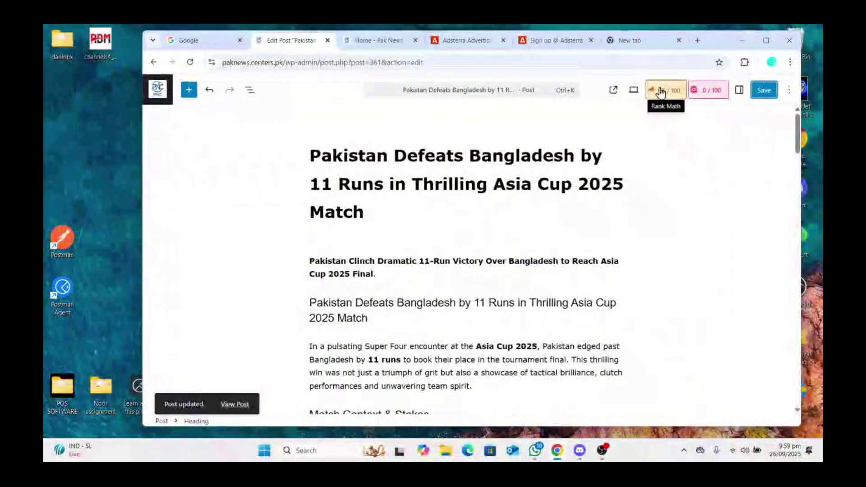
click(660, 92)
click(552, 40)
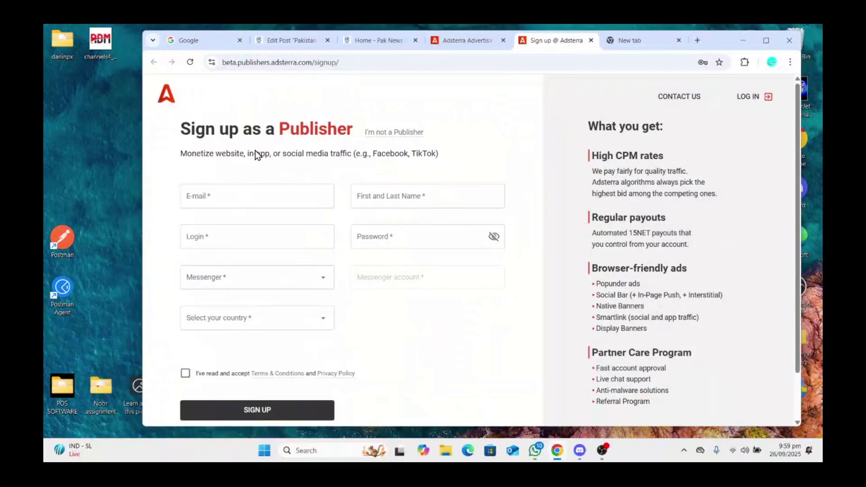
Enter the owner's full name, a login name and a password, checking the password by revealing it
click(407, 192)
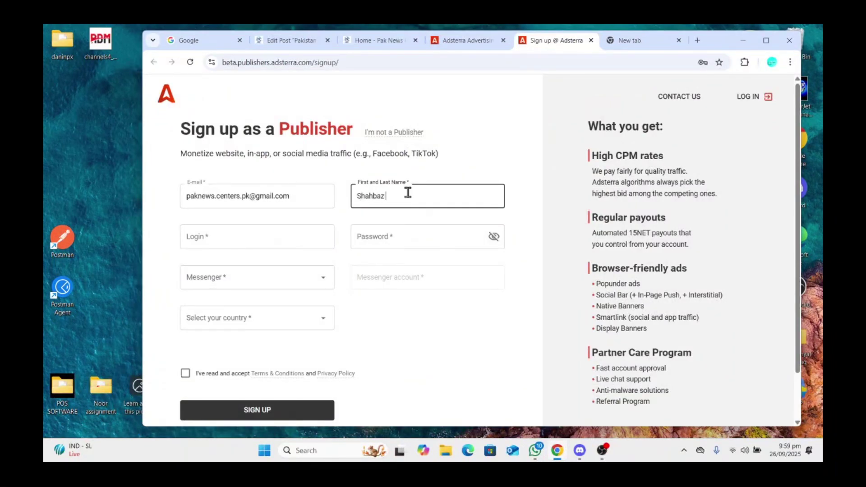
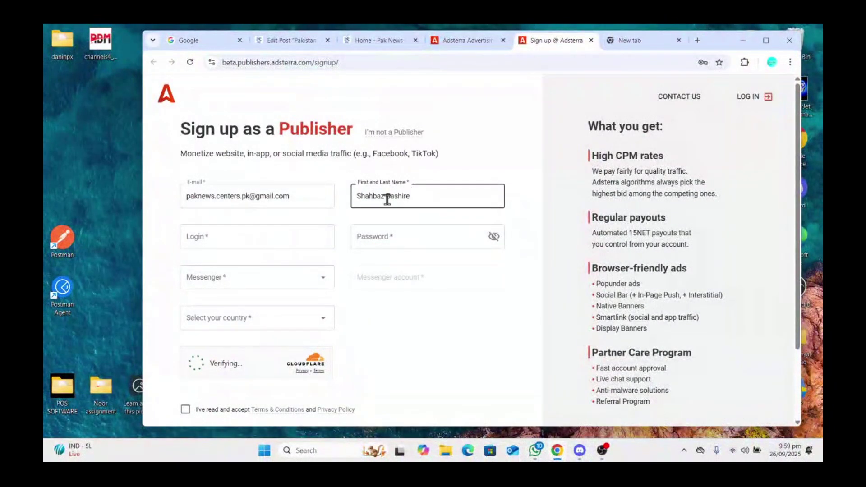
click(273, 239)
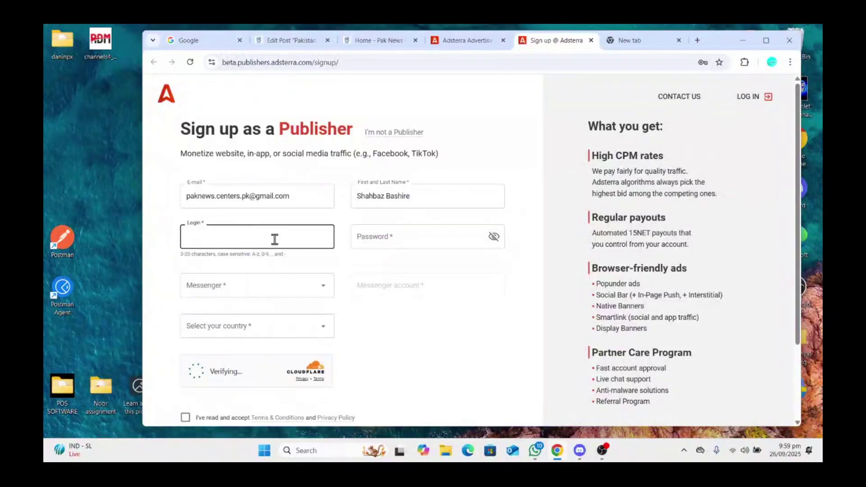
text(PakNewsC6)
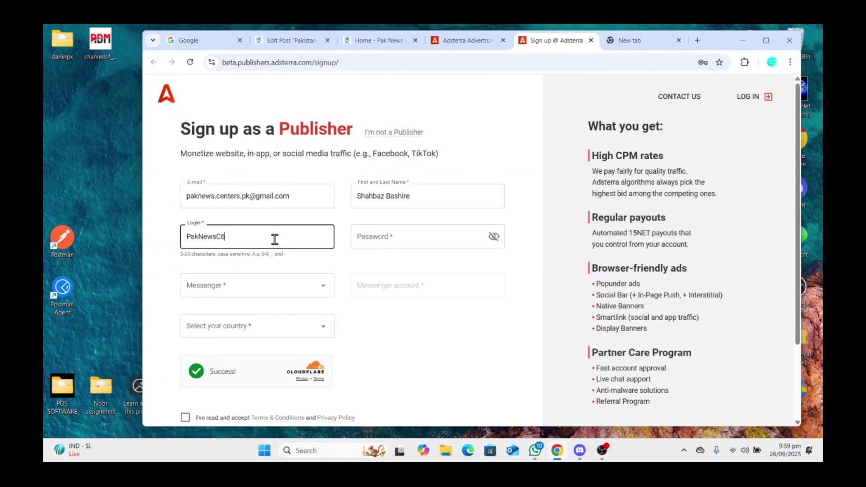
text(48)
click(362, 239)
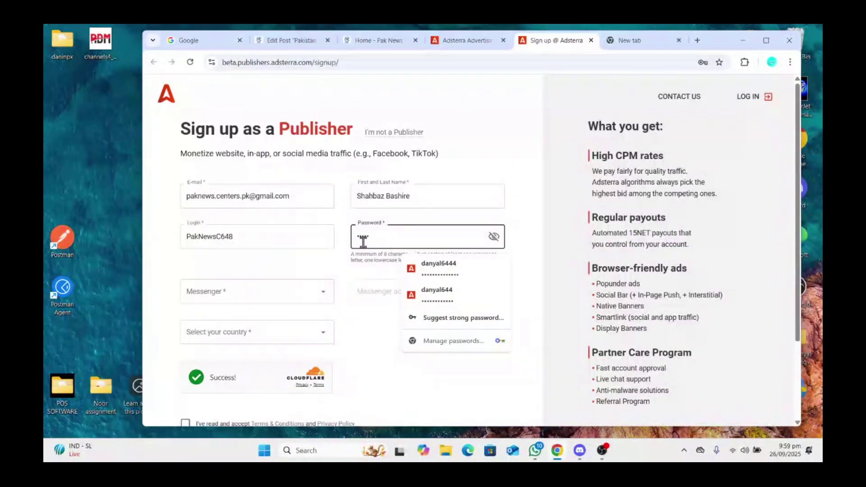
text(•••••••••••••)
click(493, 237)
click(494, 236)
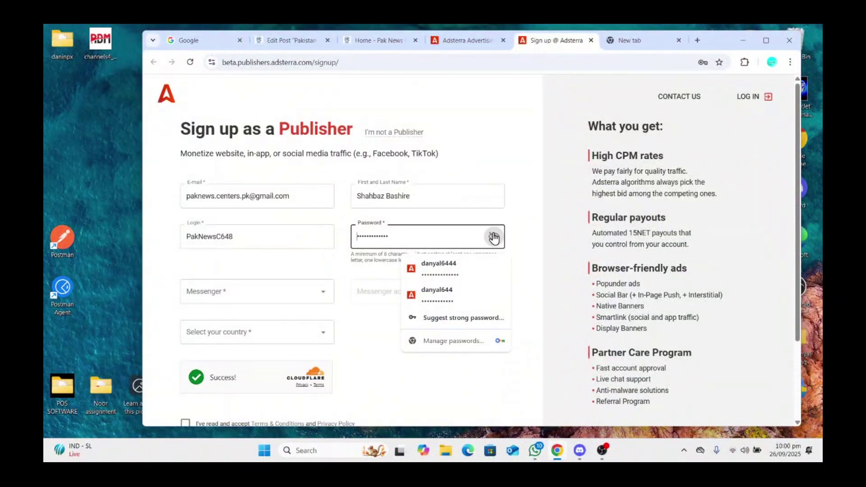
Choose WhatsApp with the contact phone number and pick Pakistan (PK) as the country
click(220, 290)
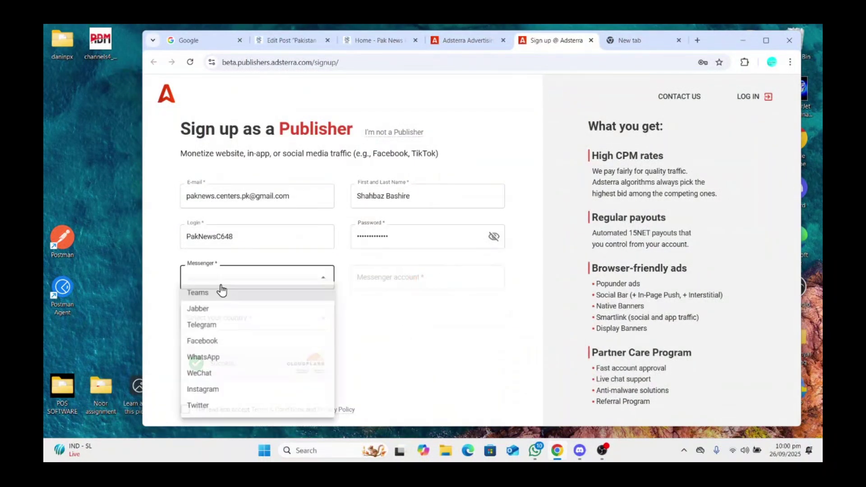
click(203, 358)
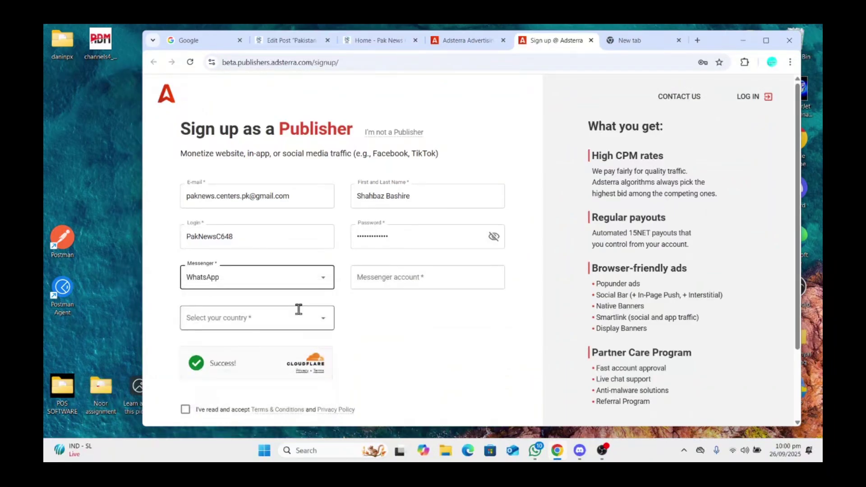
click(413, 286)
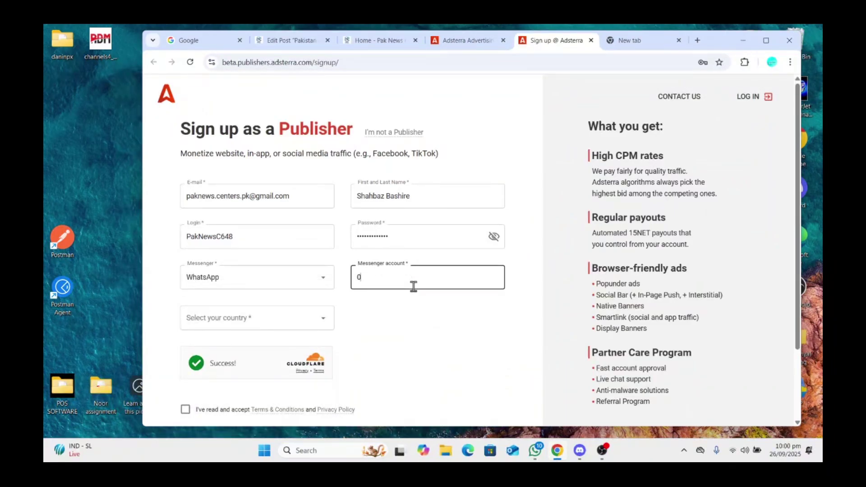
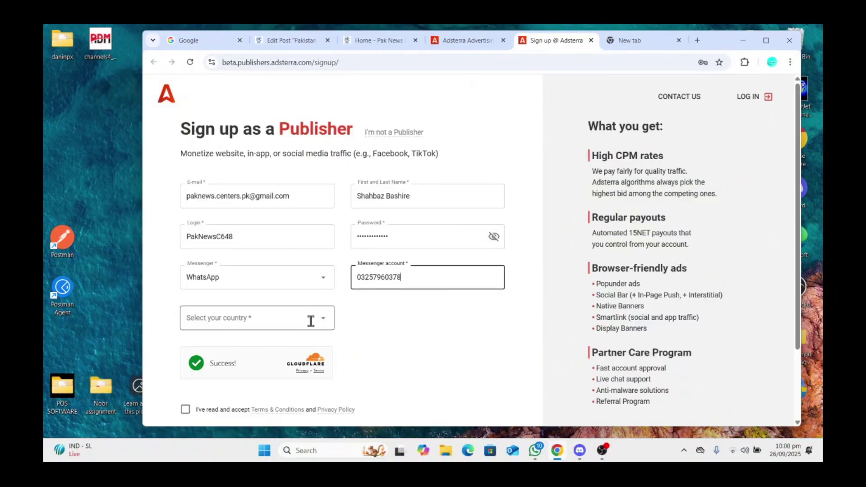
click(310, 319)
text(pak)
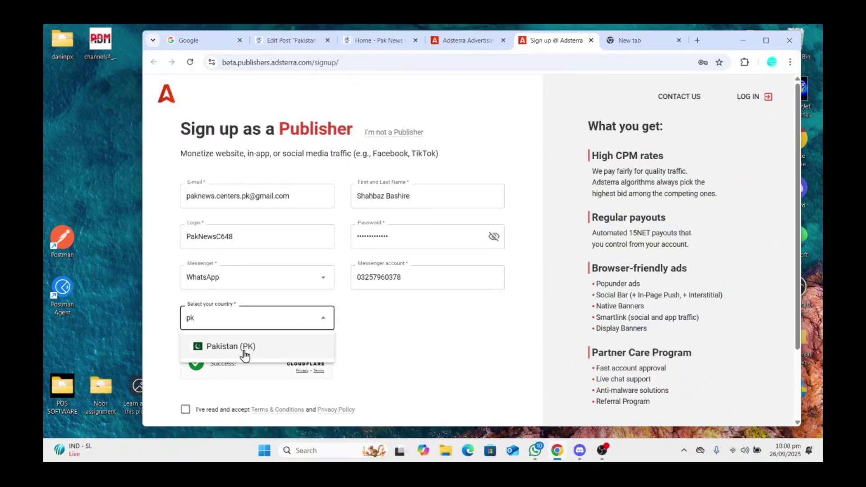
click(244, 351)
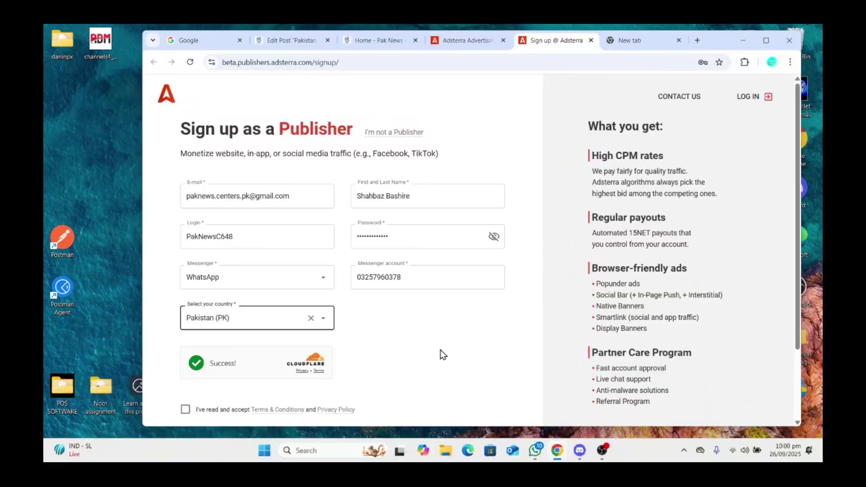
scroll(443, 354, down, 1)
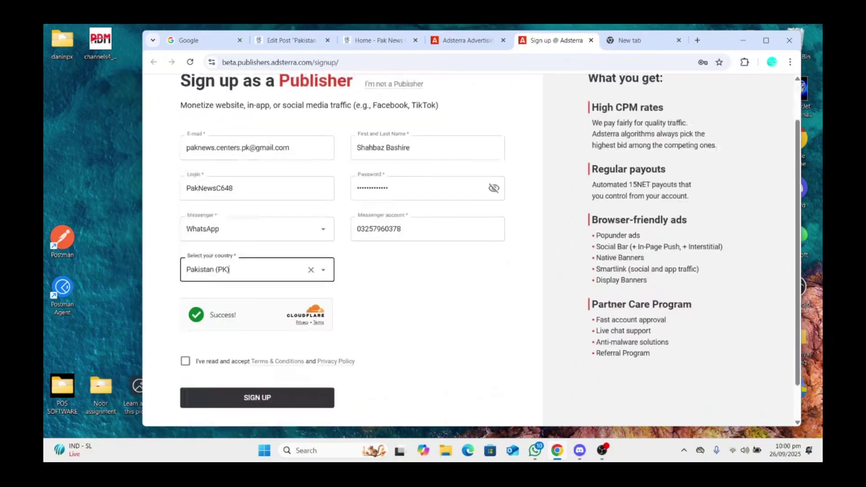
Accept the terms, submit the publisher sign-up, and save the new password in Chrome
key(Tab)
key(space)
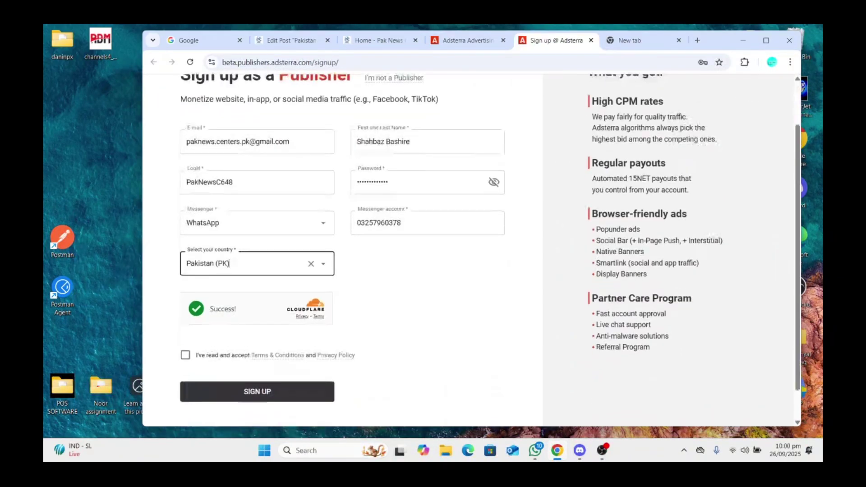
key(Tab)
key(Return)
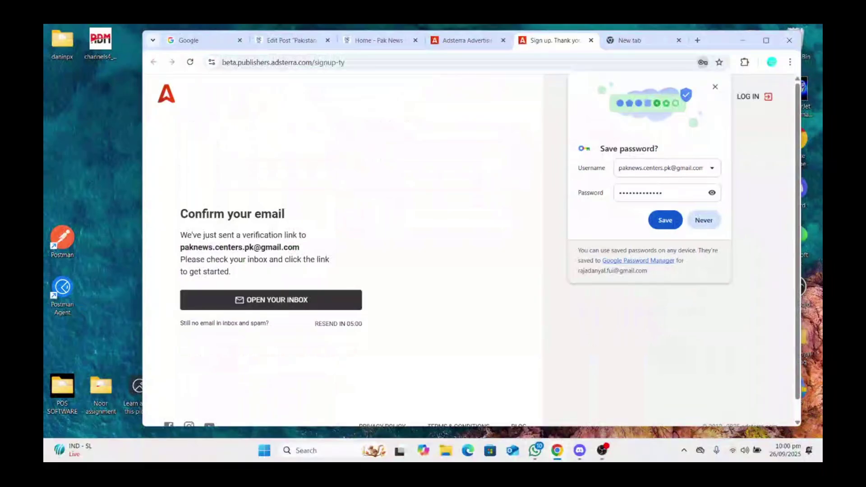
click(665, 221)
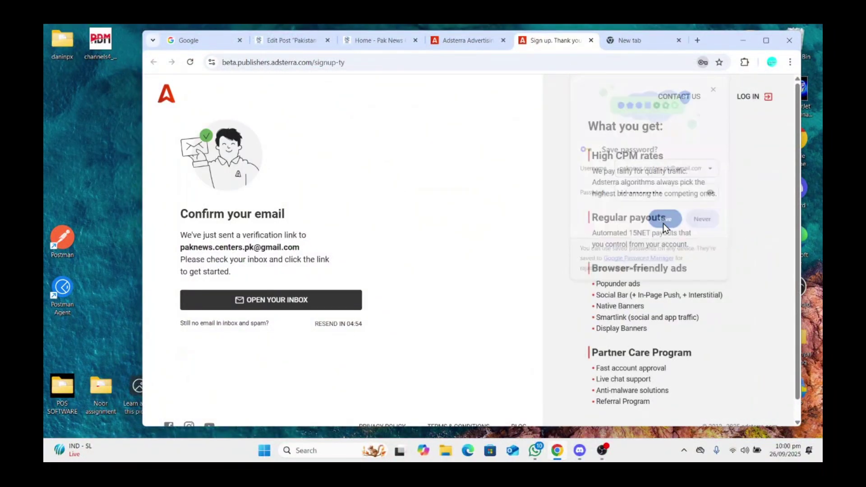
click(622, 40)
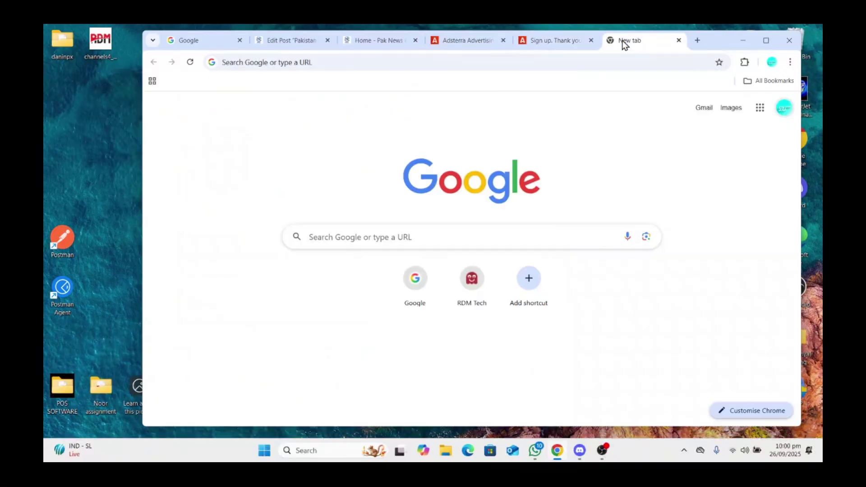
Switch to the site's Google account, open Gmail, and follow the Adsterra publisher confirmation link
click(784, 109)
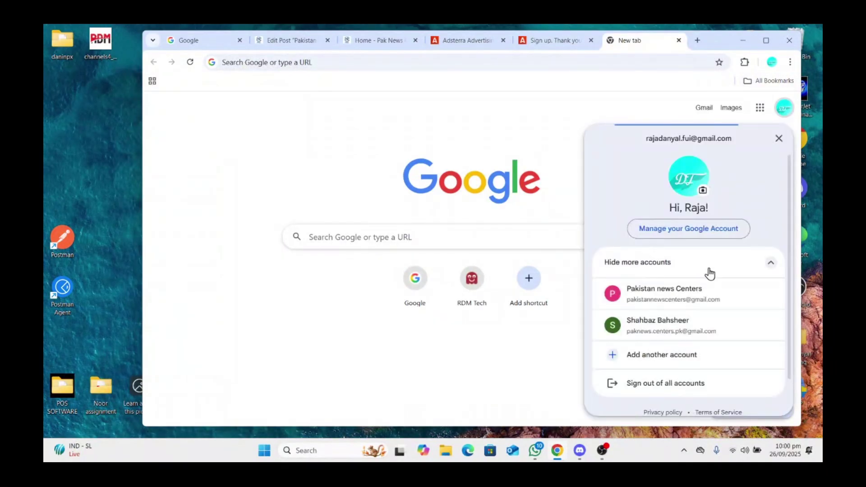
click(670, 323)
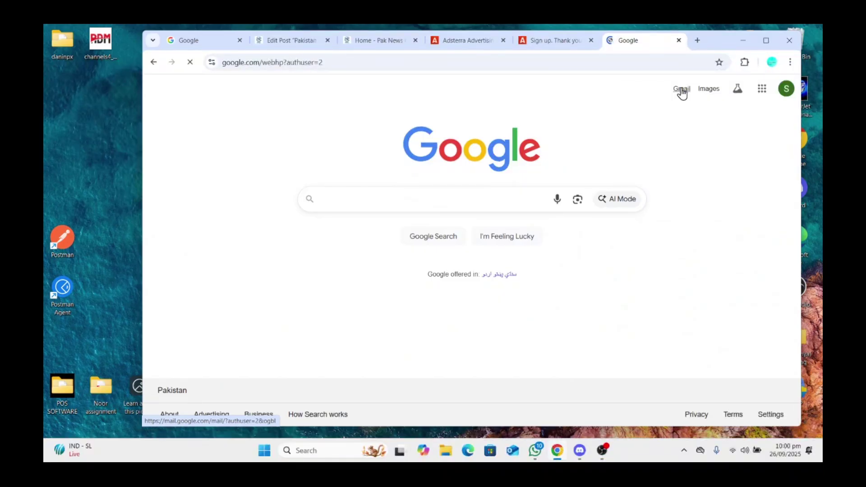
click(560, 38)
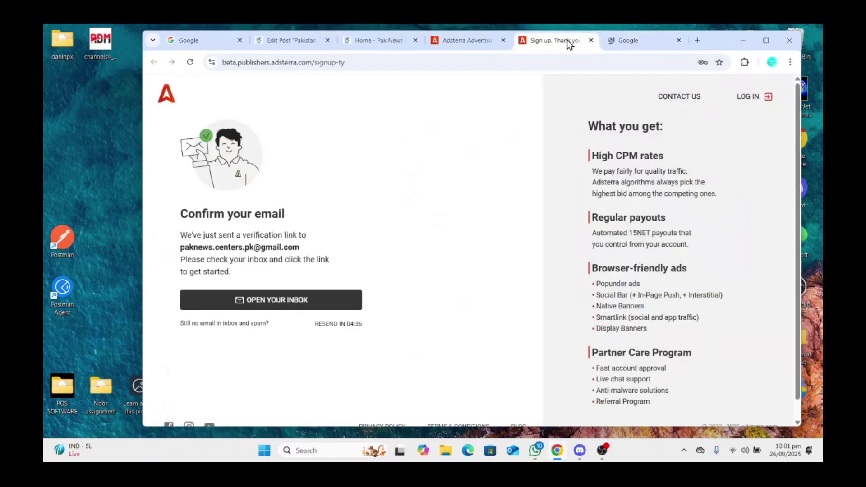
click(640, 40)
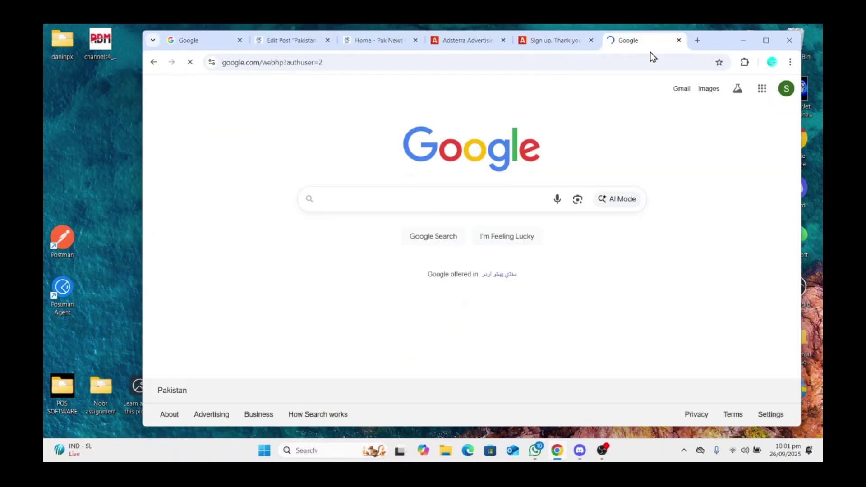
click(681, 89)
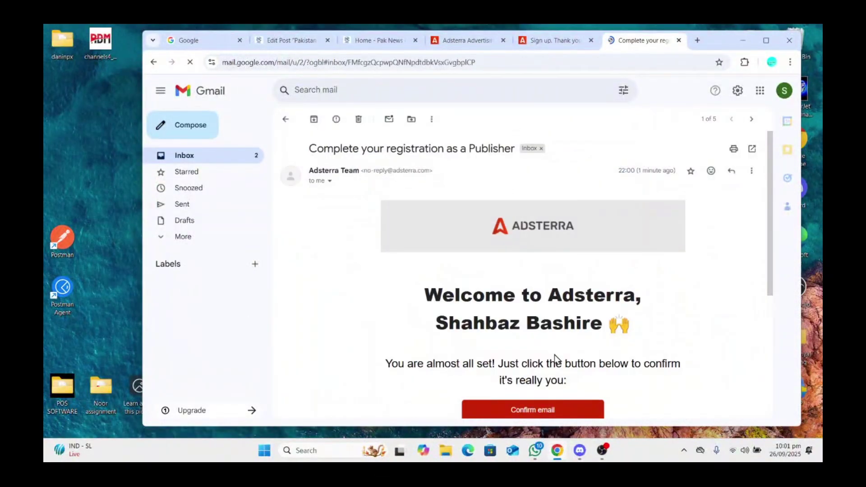
click(554, 410)
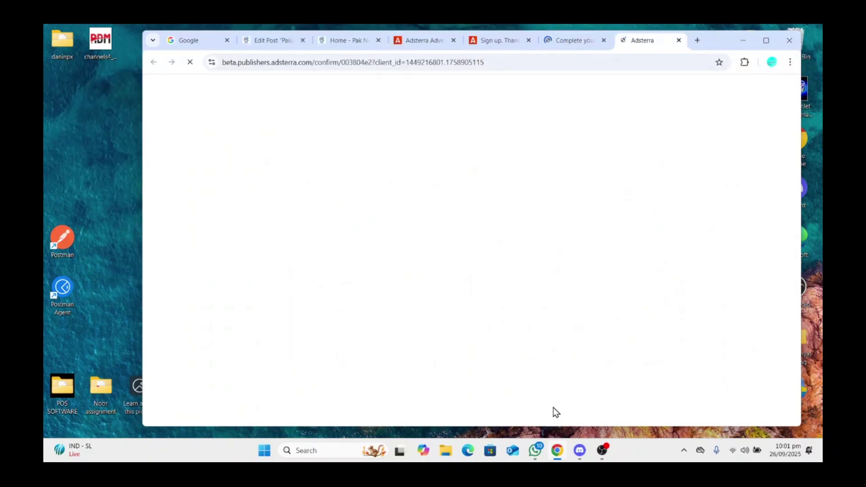
Check the publisher login page, then reload the email confirmation page
click(507, 39)
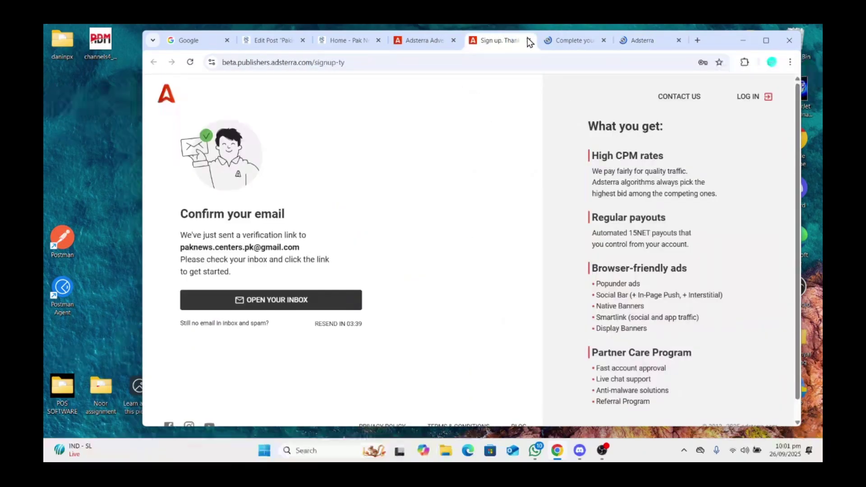
click(635, 43)
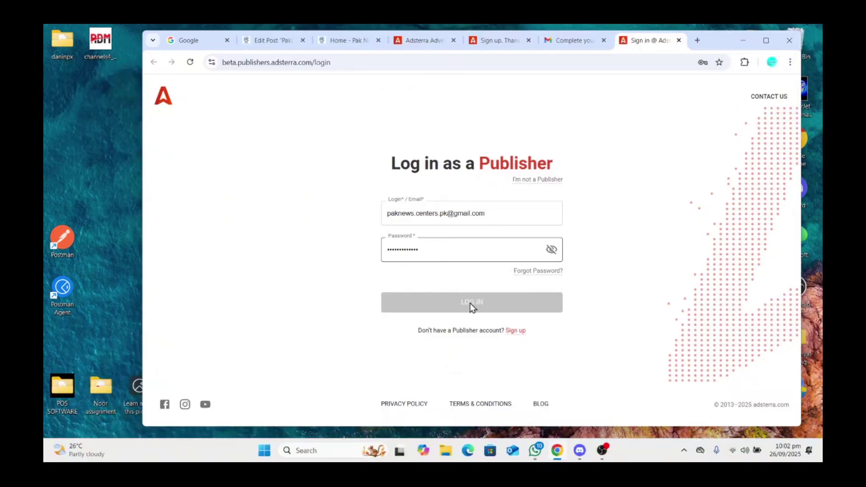
click(439, 249)
click(373, 280)
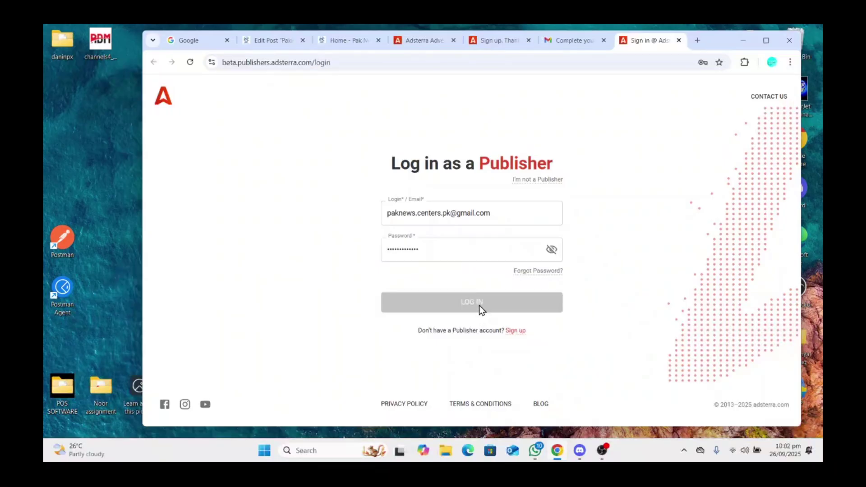
click(495, 40)
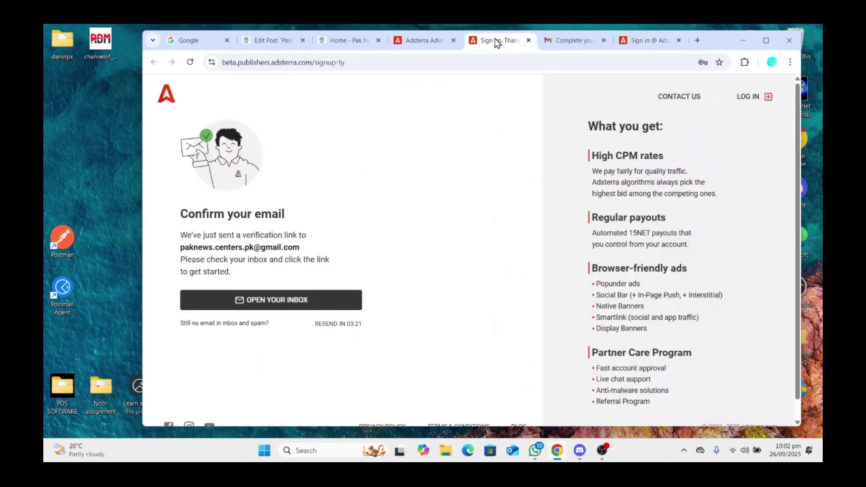
key(F5)
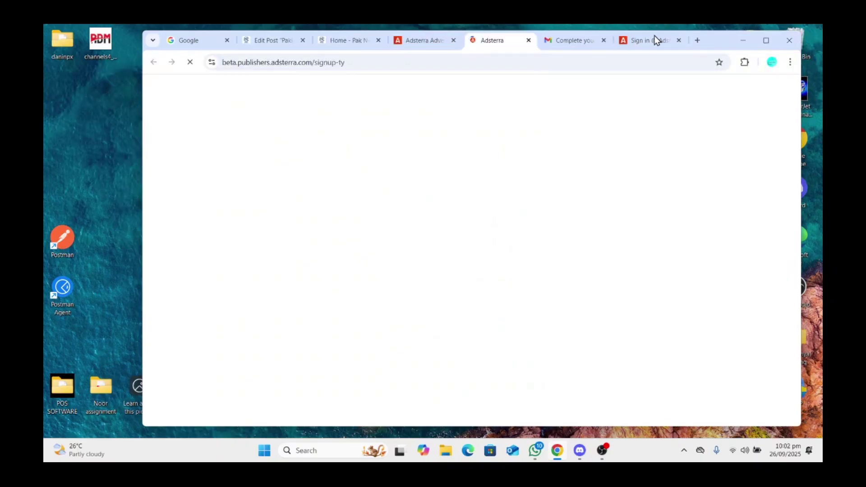
Close the duplicate login tab, autofill the saved publisher credentials, and submit the login
click(658, 45)
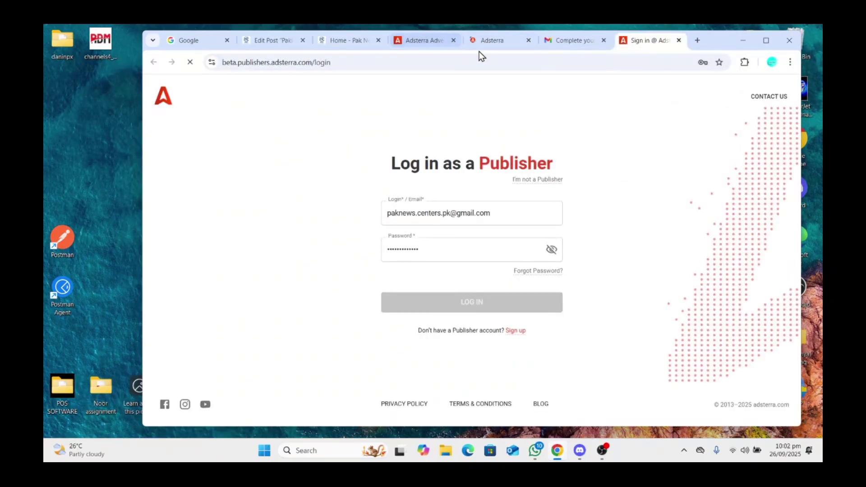
click(488, 45)
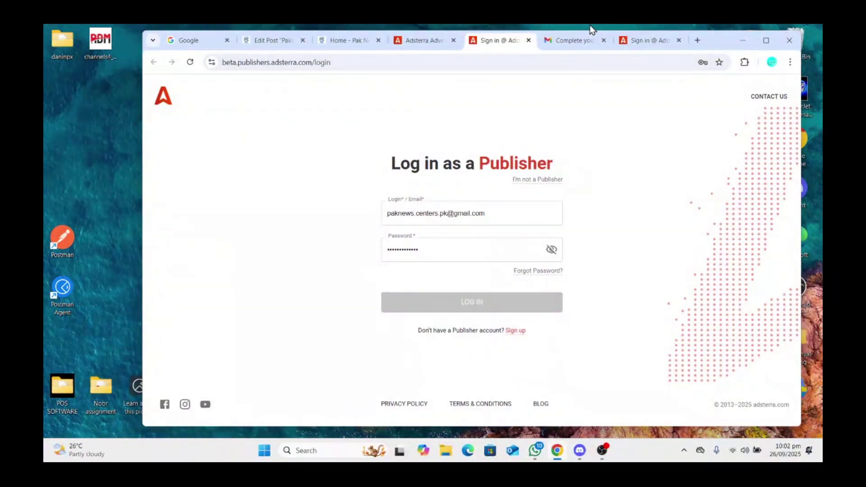
click(679, 40)
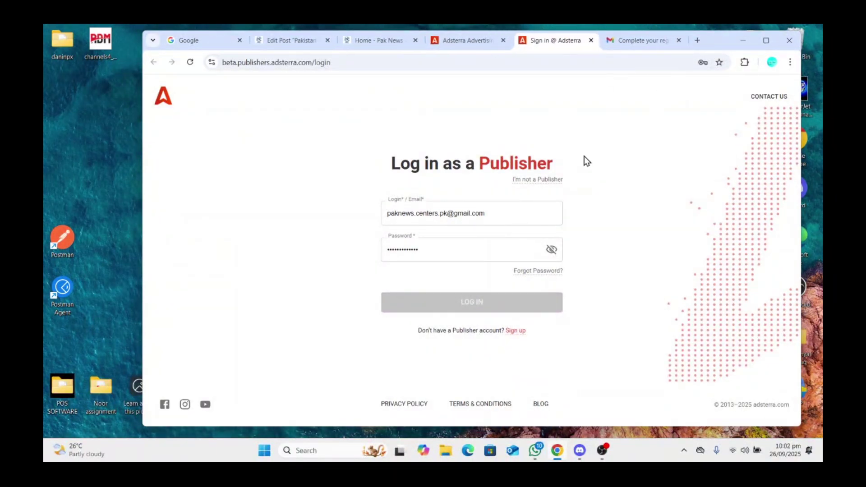
click(508, 217)
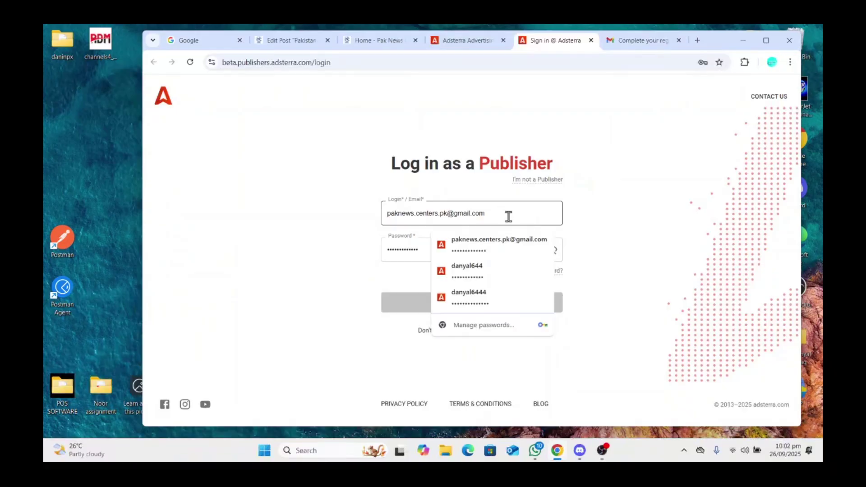
click(491, 251)
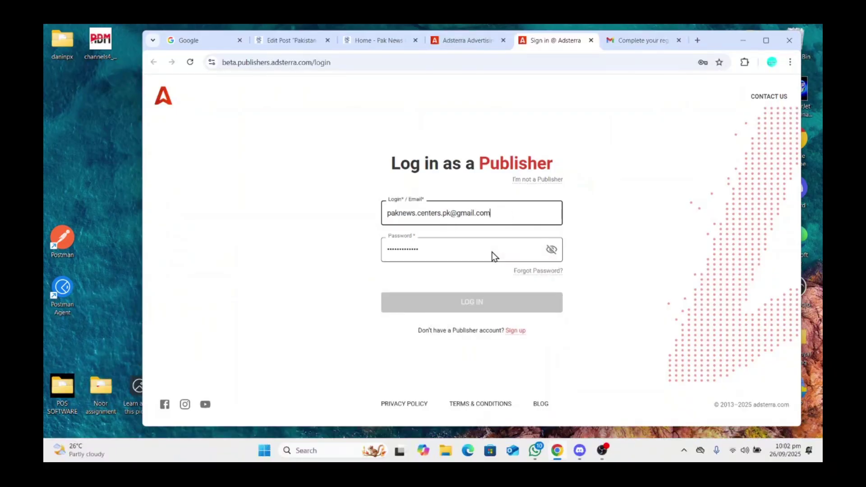
click(486, 302)
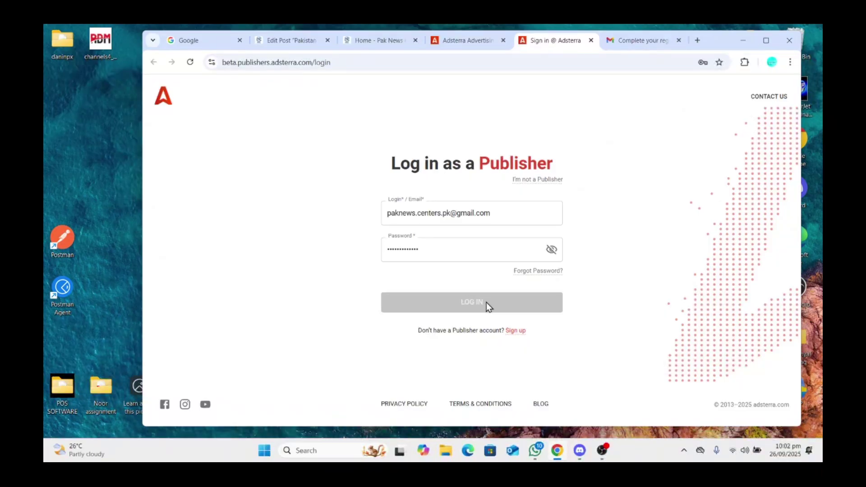
click(486, 303)
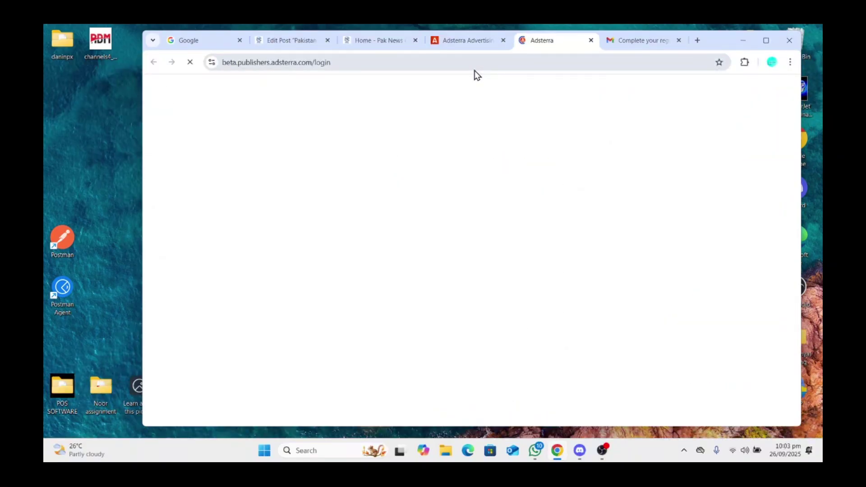
click(467, 40)
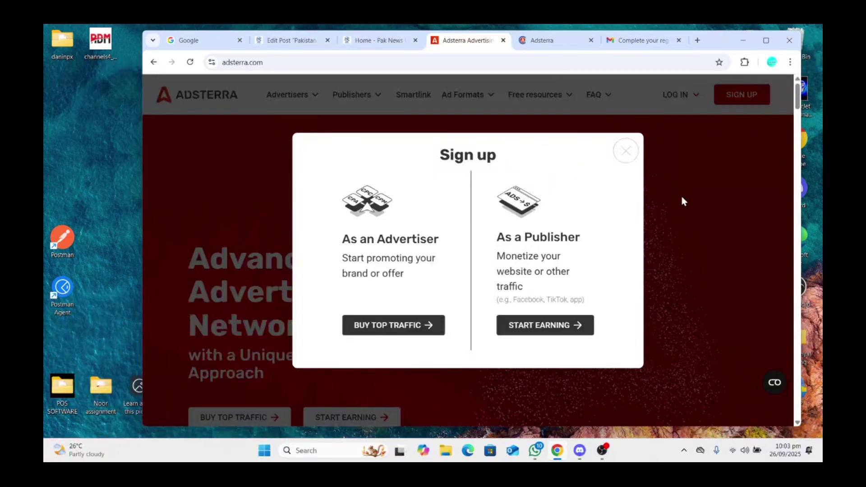
Dismiss the sign-up chooser and open LOG IN > As a publisher
click(630, 152)
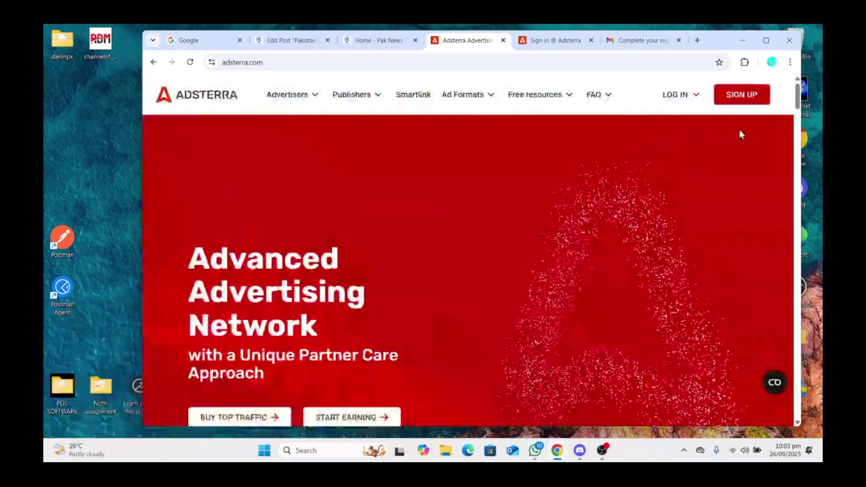
click(696, 97)
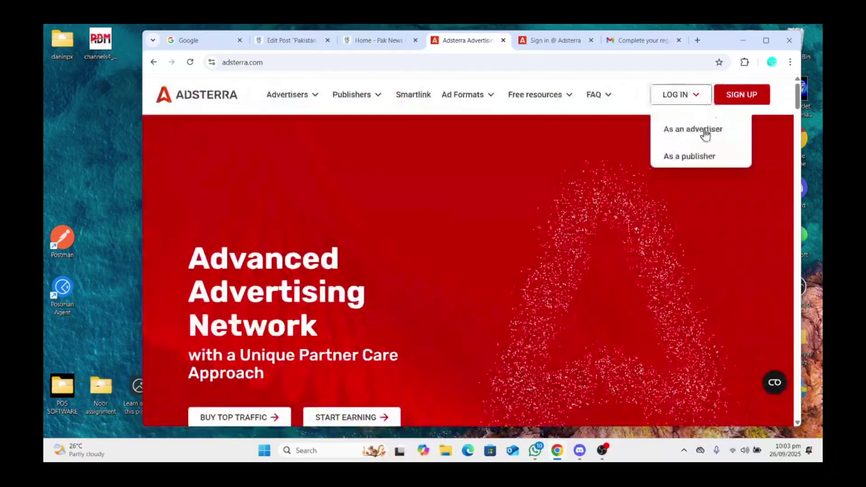
click(705, 157)
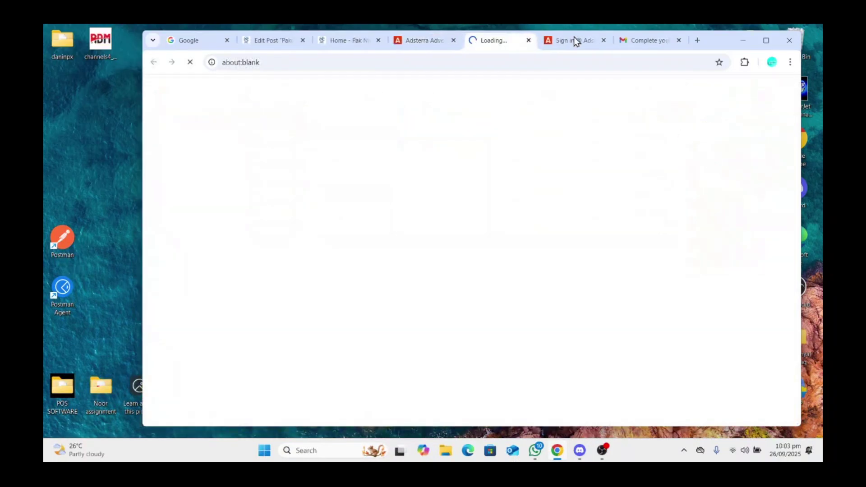
Close the old Sign in and Gmail tabs, returning to the new publisher login page
click(559, 36)
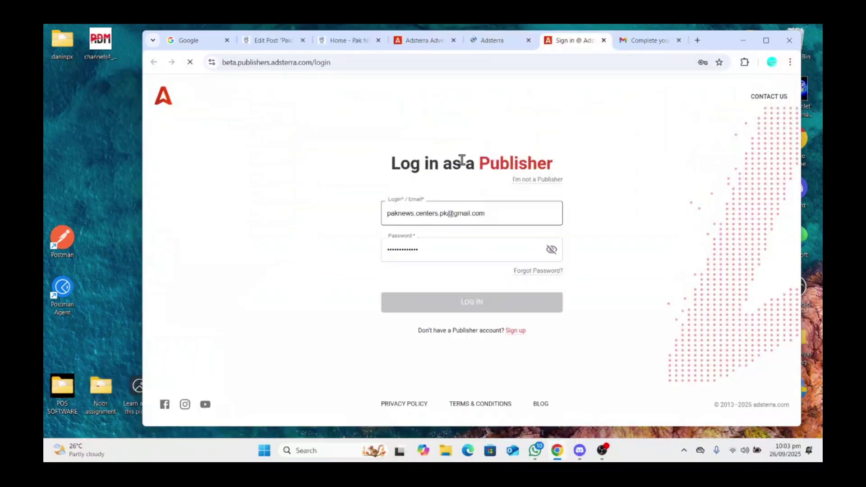
click(489, 44)
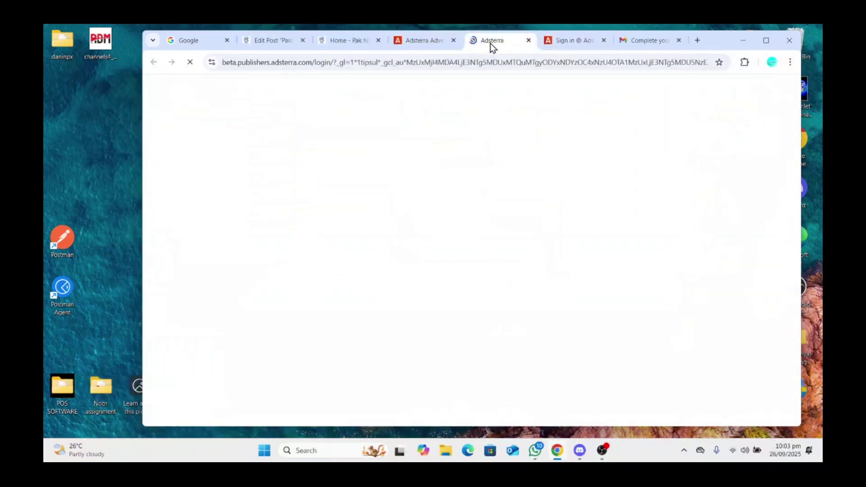
click(603, 40)
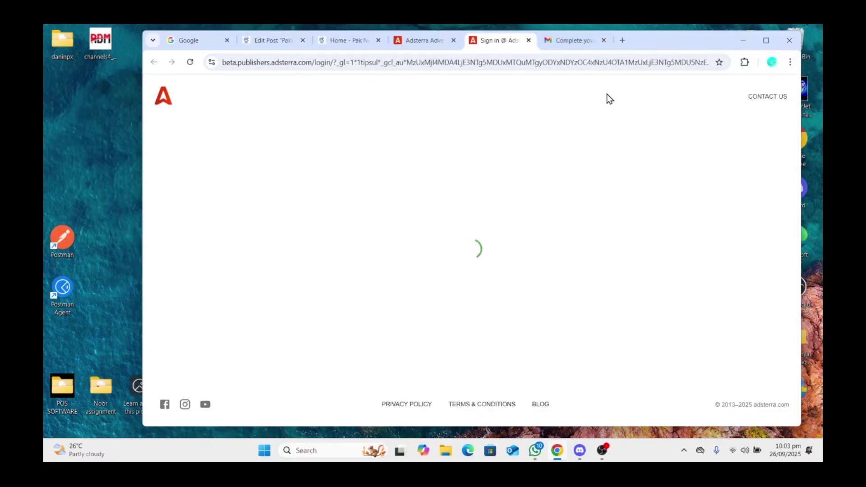
click(603, 40)
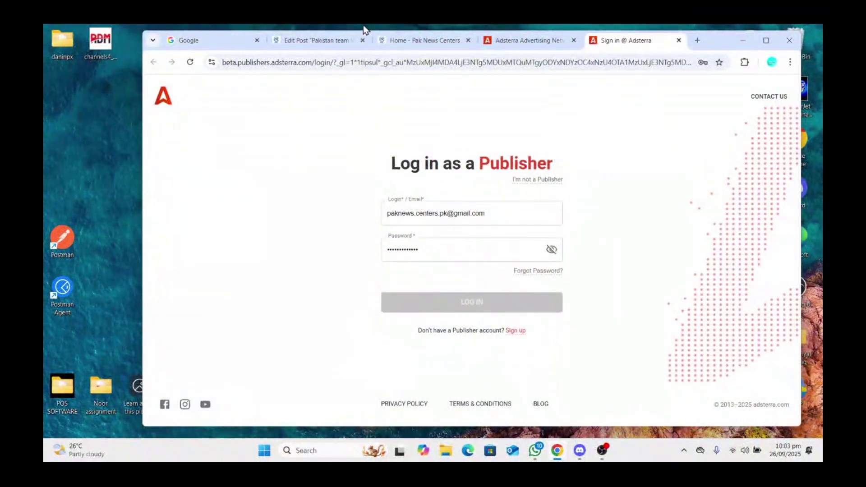
click(330, 45)
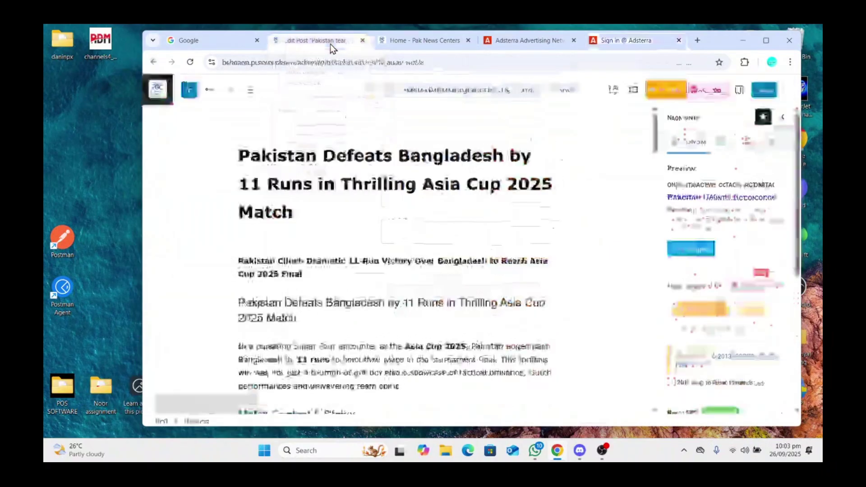
click(630, 43)
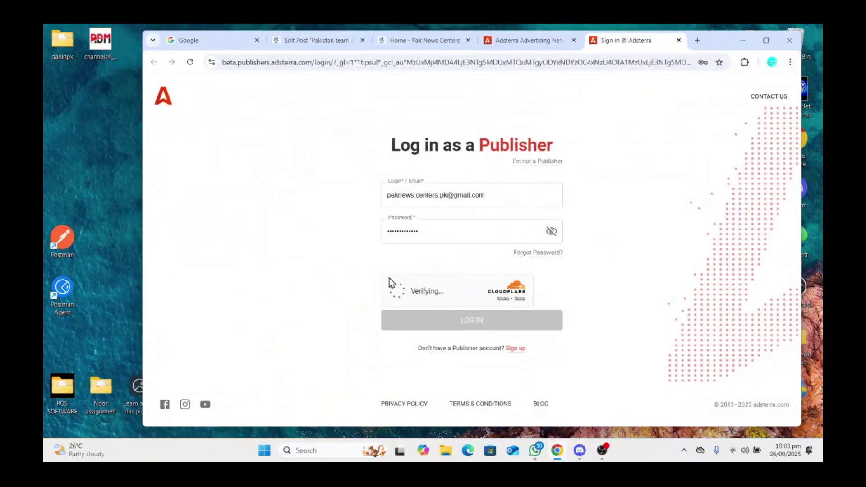
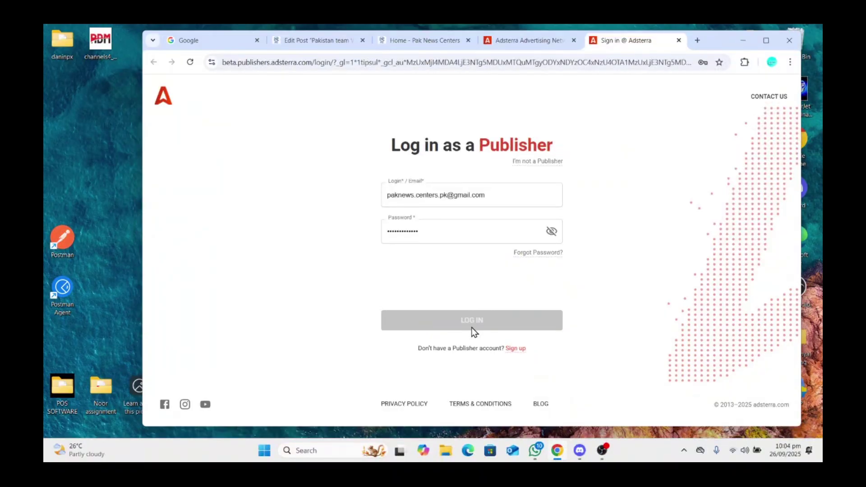
Reload the Adsterra publisher sign-in page, then go back to the Pakistan–Bangladesh post editor
drag(467, 319, 467, 327)
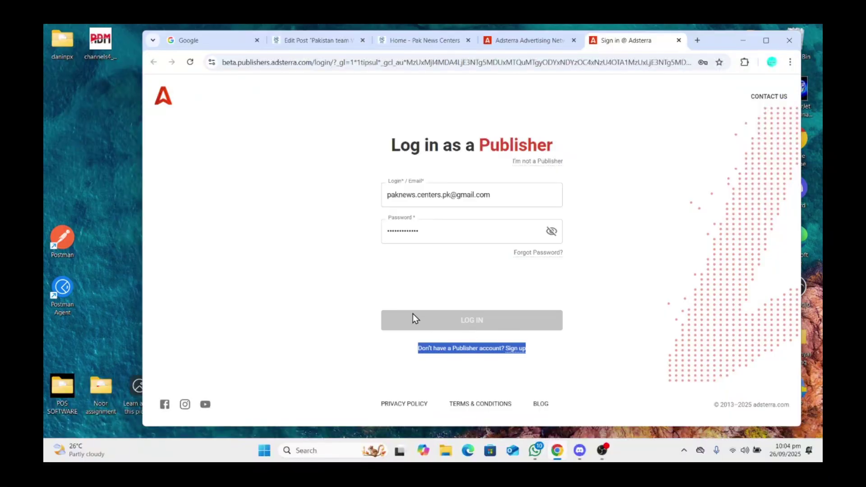
click(190, 63)
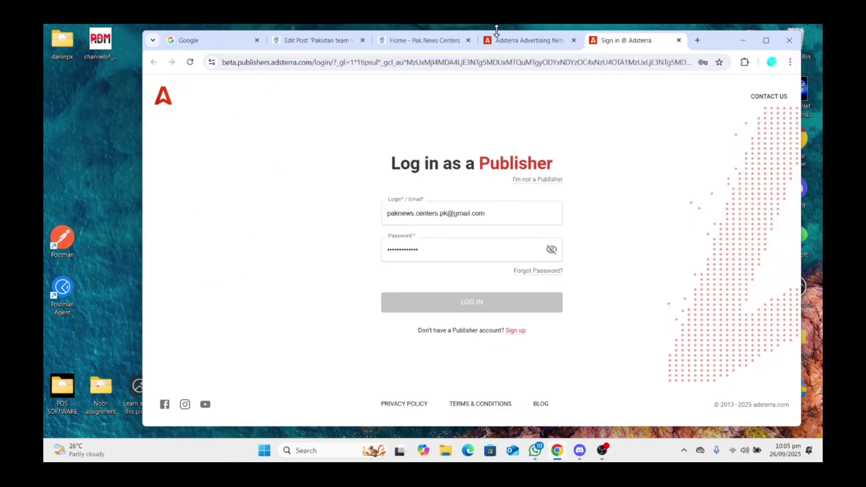
mouse_move(503, 41)
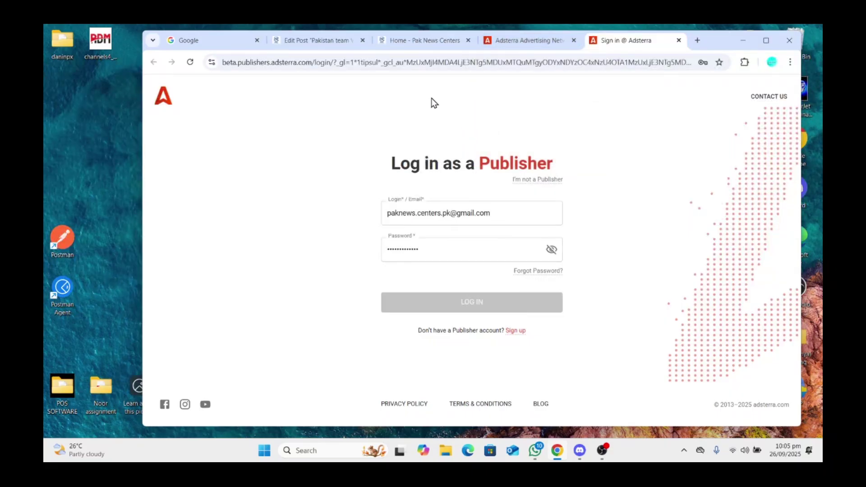
click(333, 38)
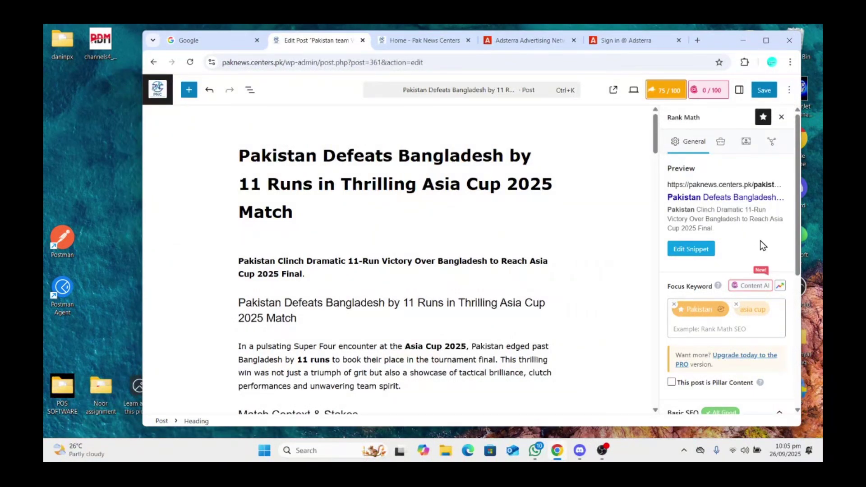
Expand Rank Math's Content Readability checks, which flag no table of contents, and review the subtitle paragraph
scroll(762, 245, down, 5)
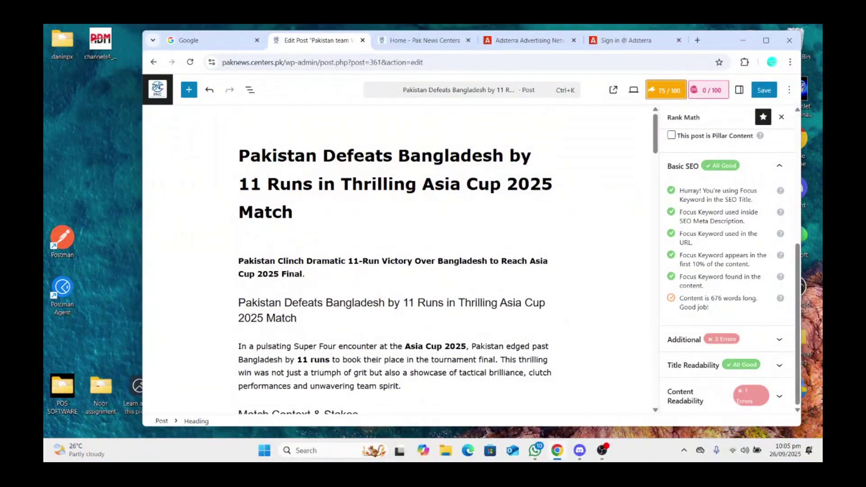
click(685, 395)
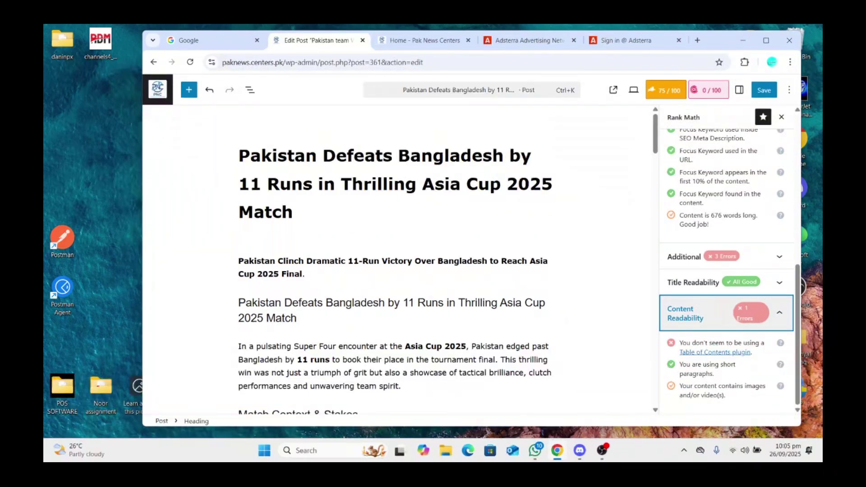
click(295, 247)
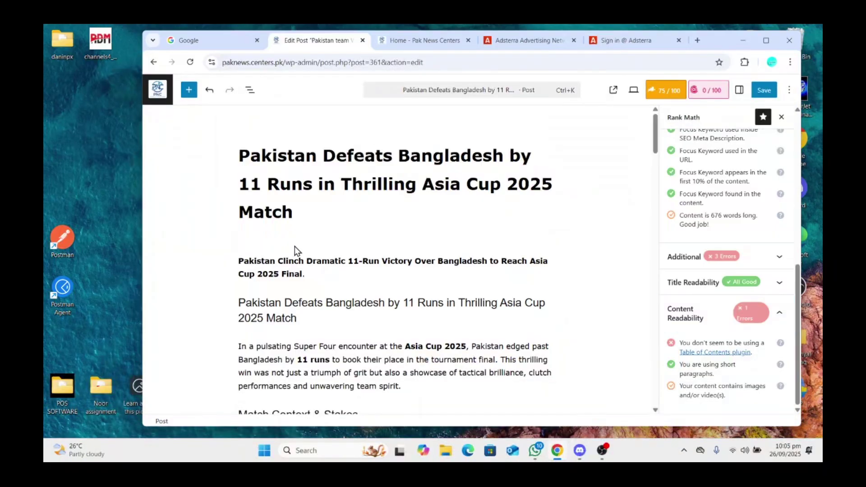
triple_click(315, 257)
key(ctrl+End)
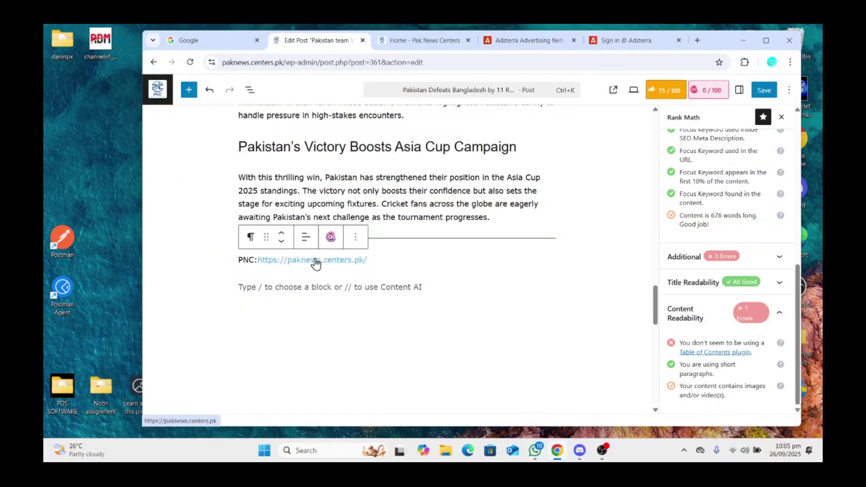
scroll(316, 264, up, 15)
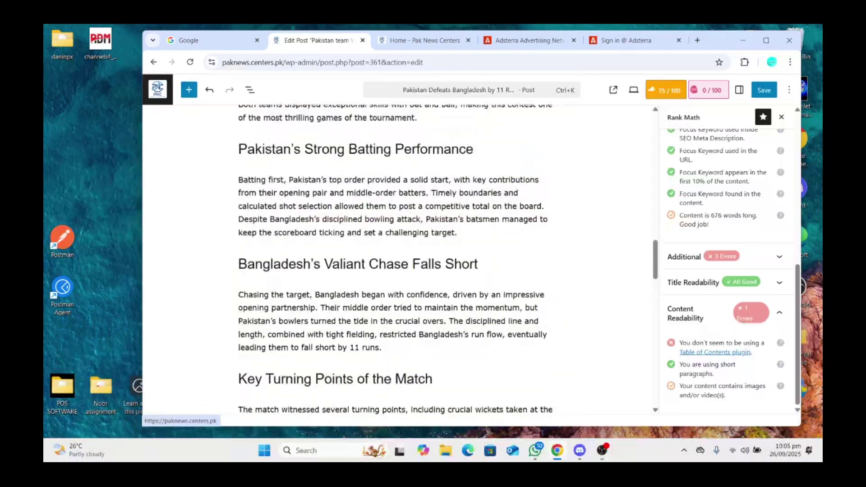
scroll(316, 263, up, 15)
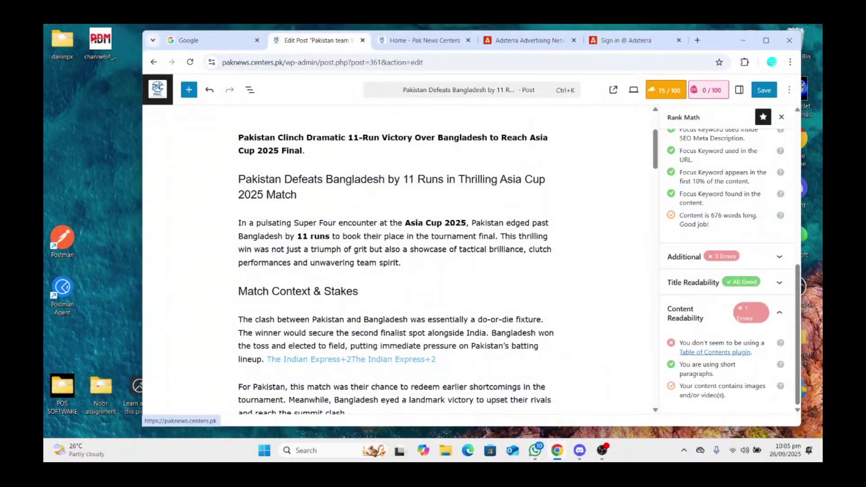
scroll(322, 199, up, 3)
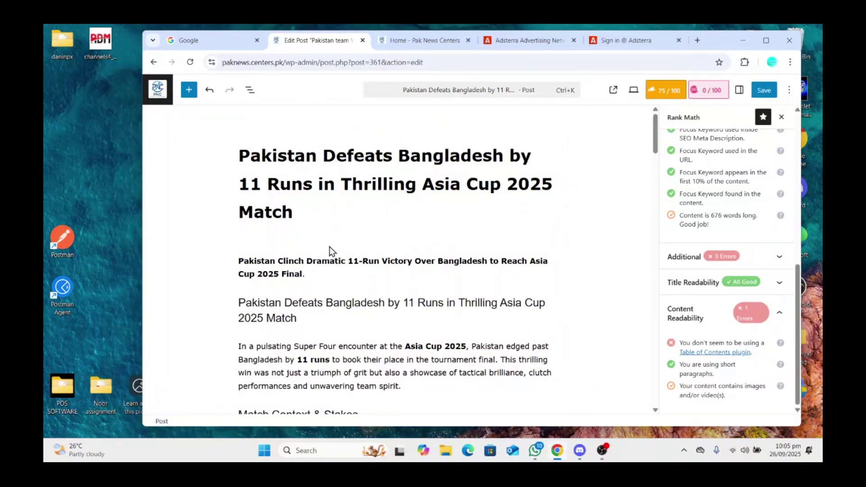
click(316, 239)
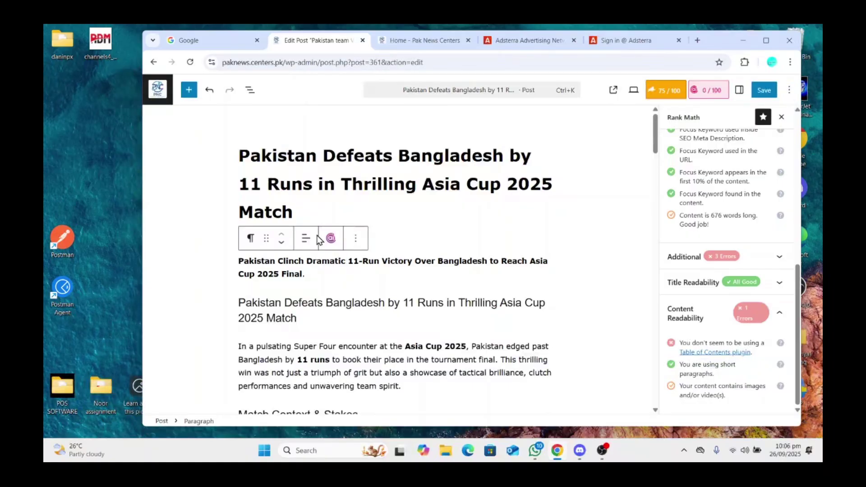
click(352, 240)
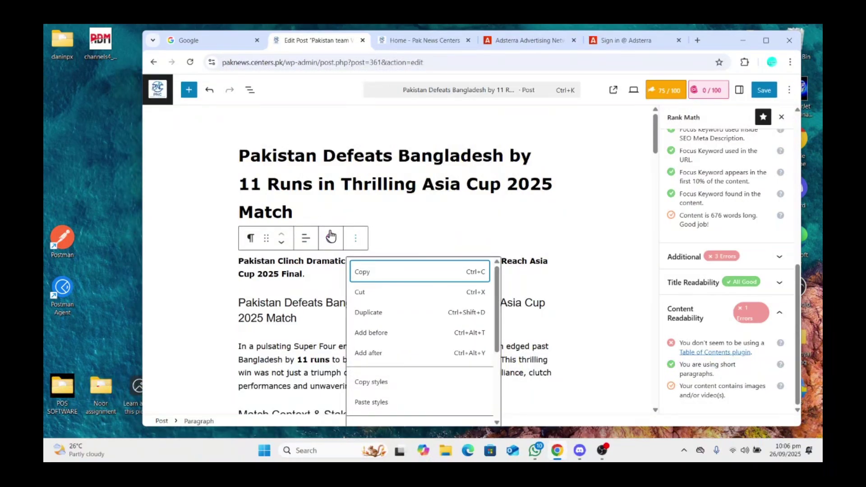
click(390, 217)
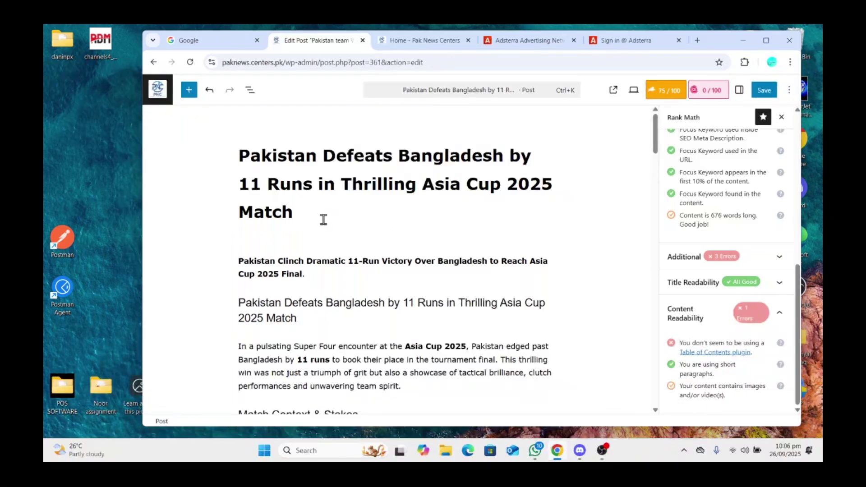
Insert a 'Table of Contents by Rank Math' block in a new paragraph right below the title
key(Return)
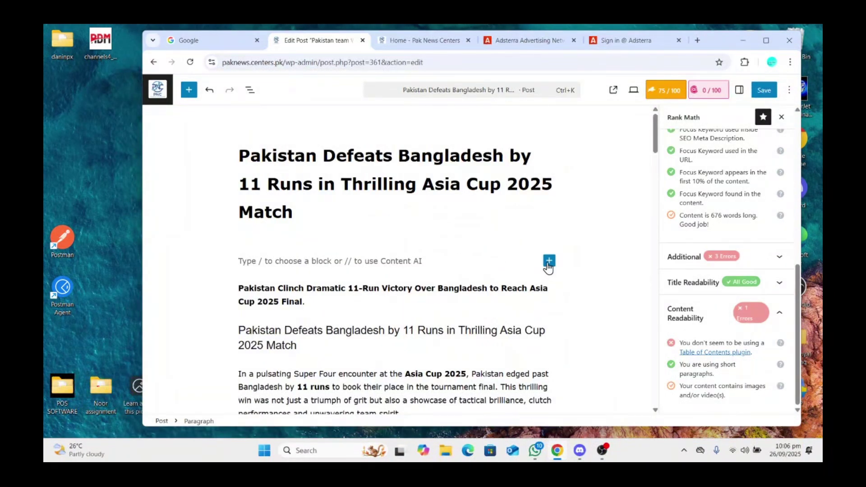
click(548, 261)
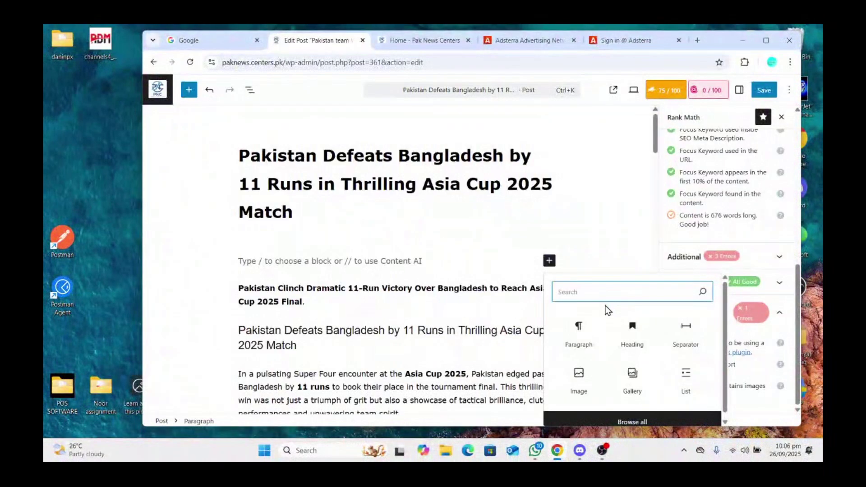
text(tab)
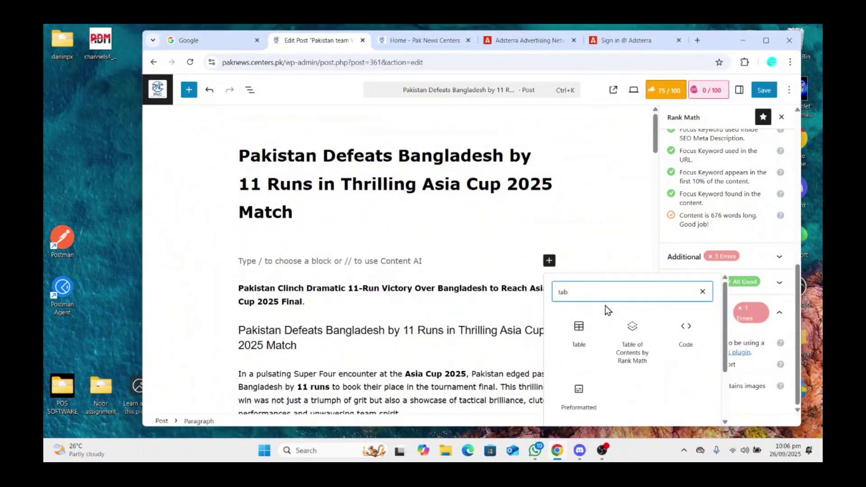
click(633, 345)
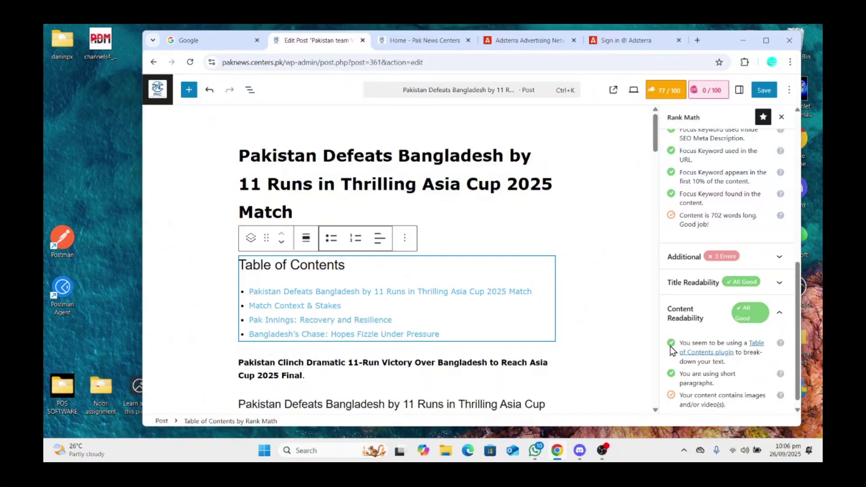
mouse_move(267, 290)
mouse_move(305, 304)
mouse_move(280, 321)
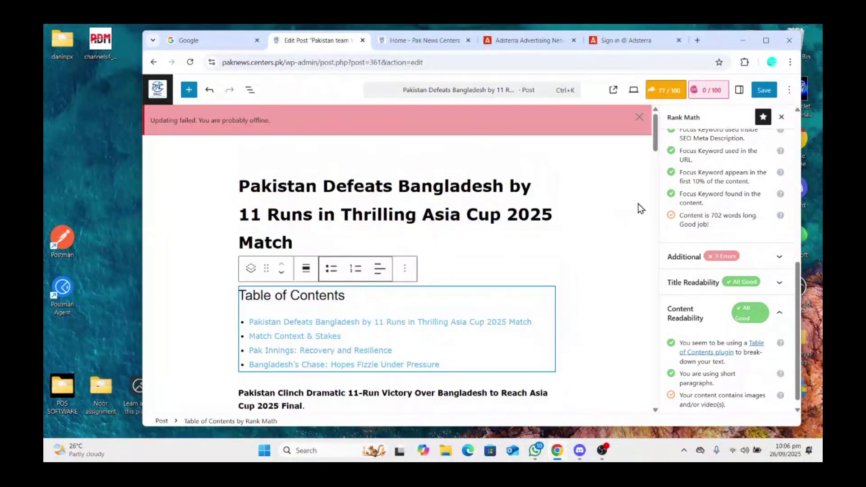
Attempt to save the post, dismiss the 'Updating failed' notice, and reload the site homepage
click(764, 92)
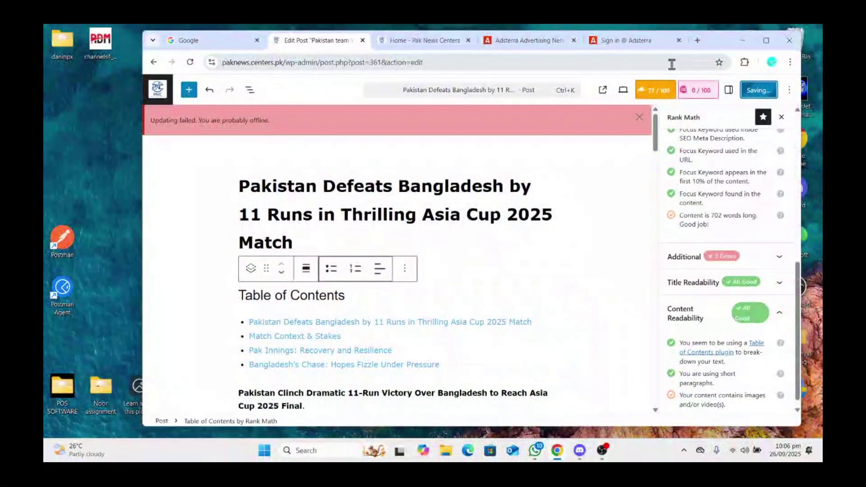
click(639, 118)
click(429, 40)
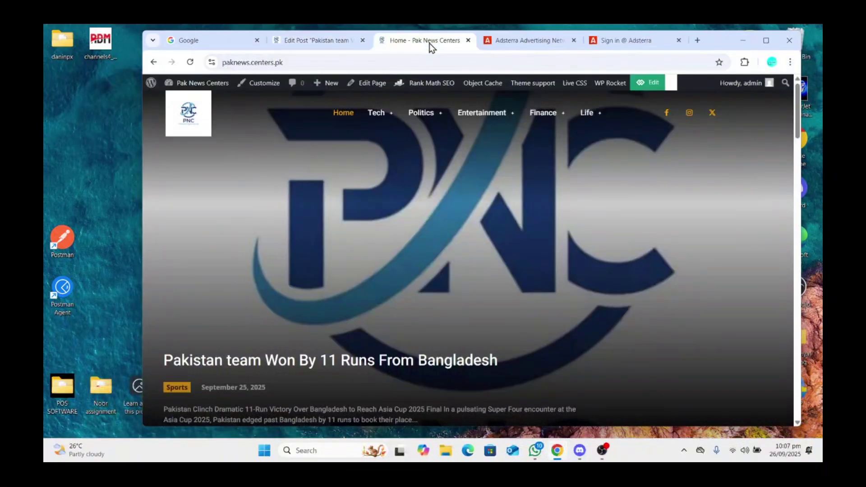
key(F5)
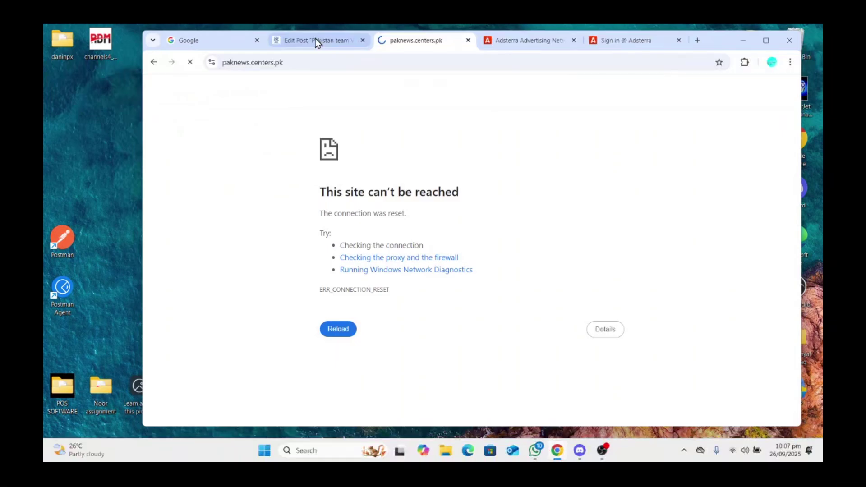
Check the Adsterra sign-in and home tabs, then return to the post editor
click(627, 40)
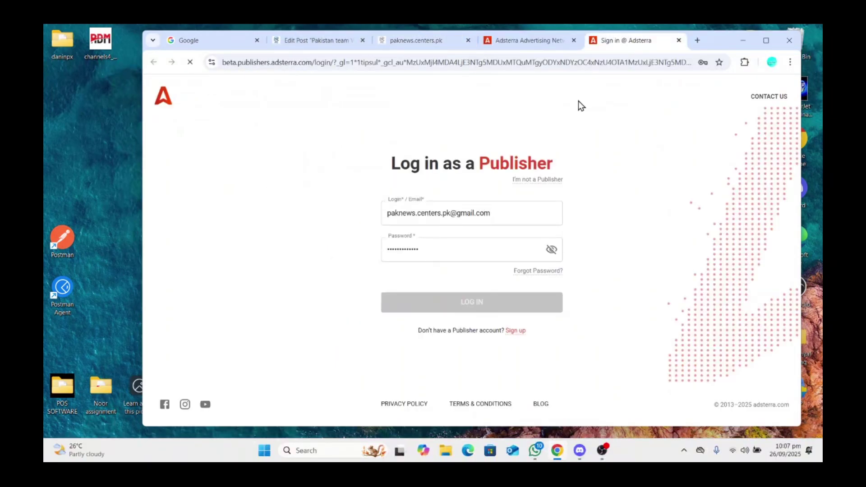
click(517, 42)
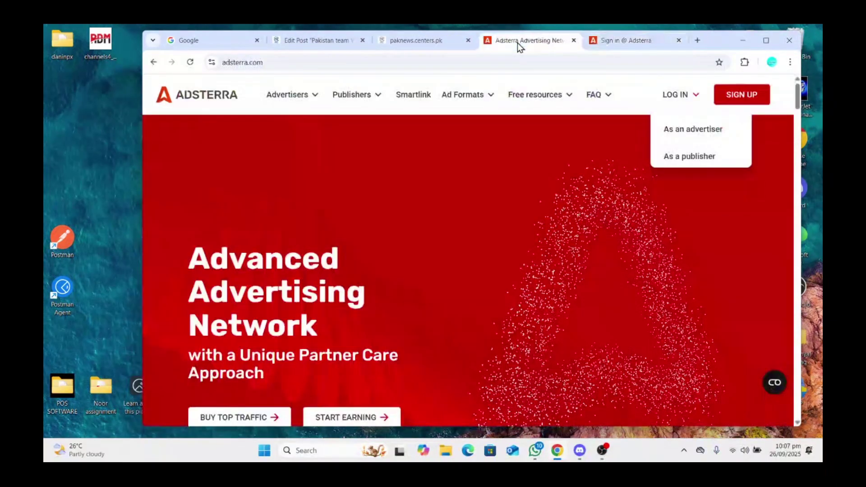
click(424, 40)
click(318, 47)
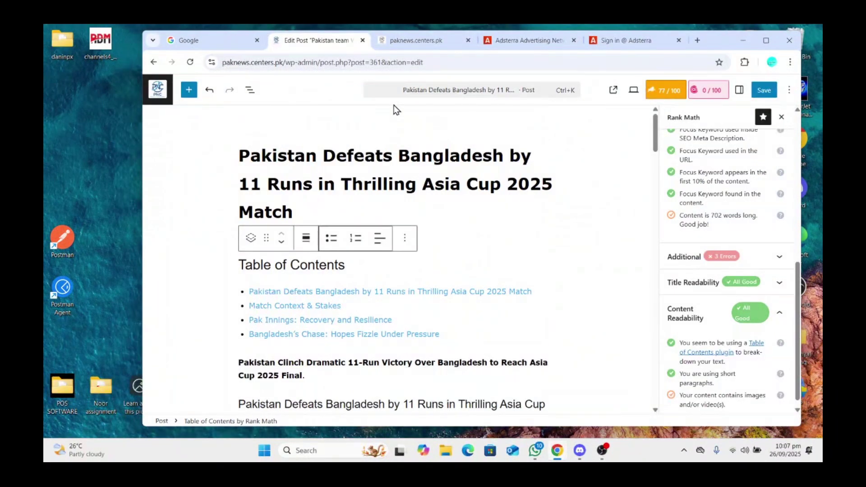
scroll(725, 270, up, 1)
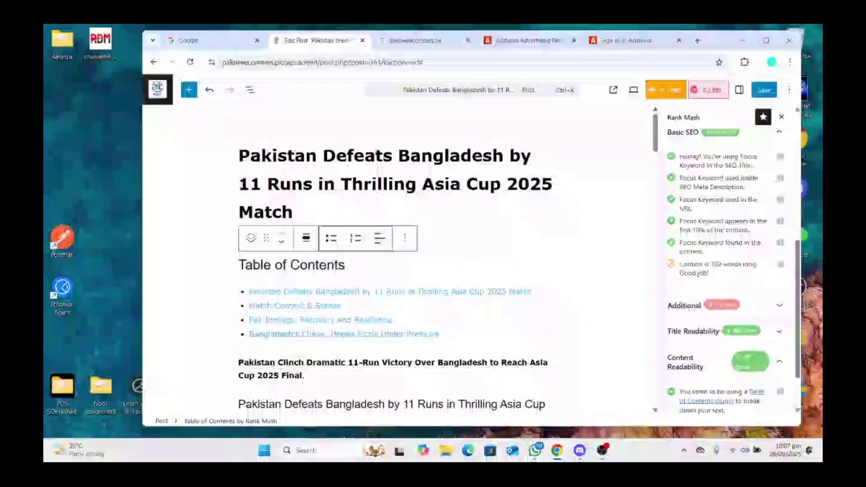
scroll(726, 261, up, 3)
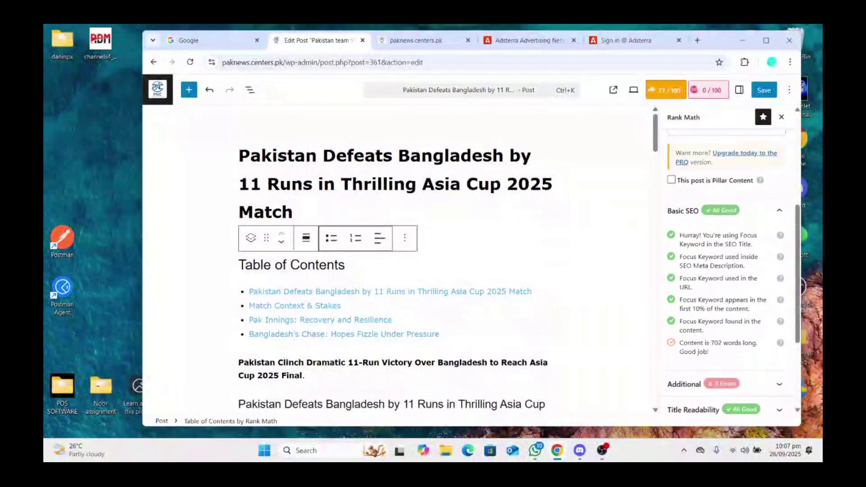
scroll(726, 261, up, 3)
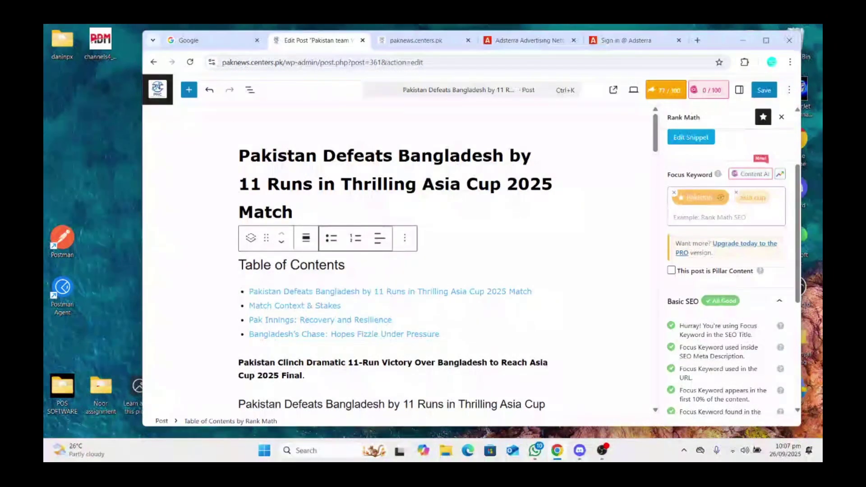
scroll(726, 271, down, 3)
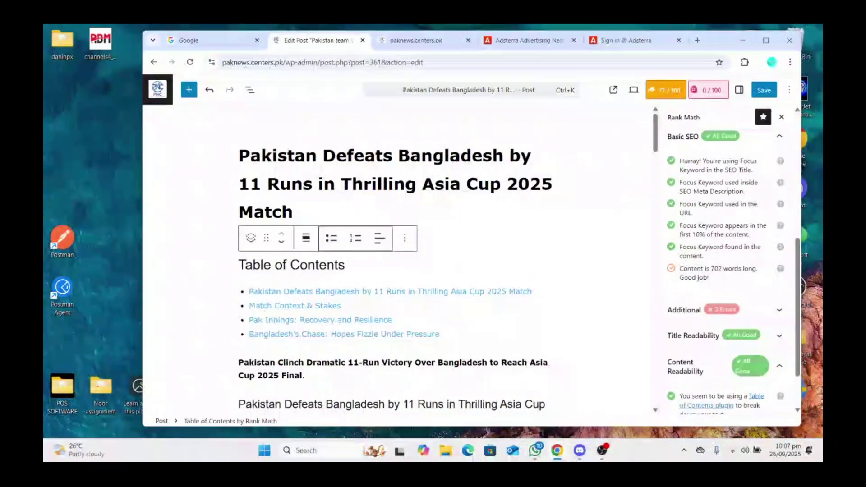
click(685, 309)
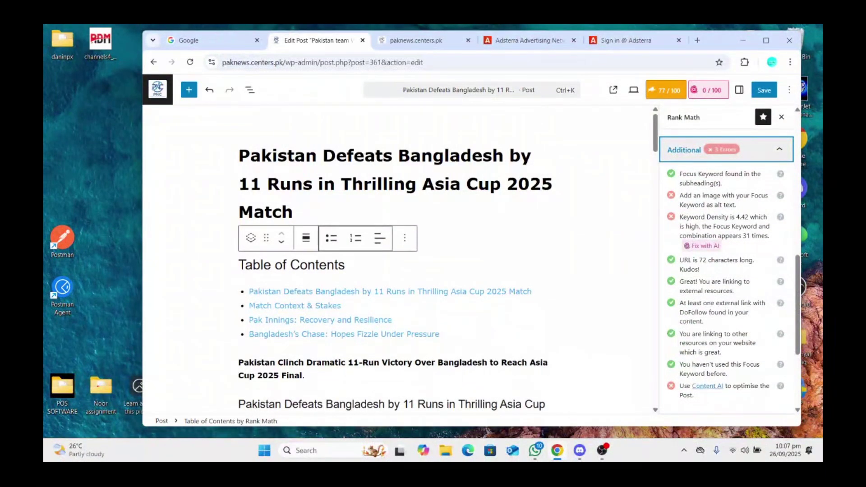
scroll(397, 262, down, 5)
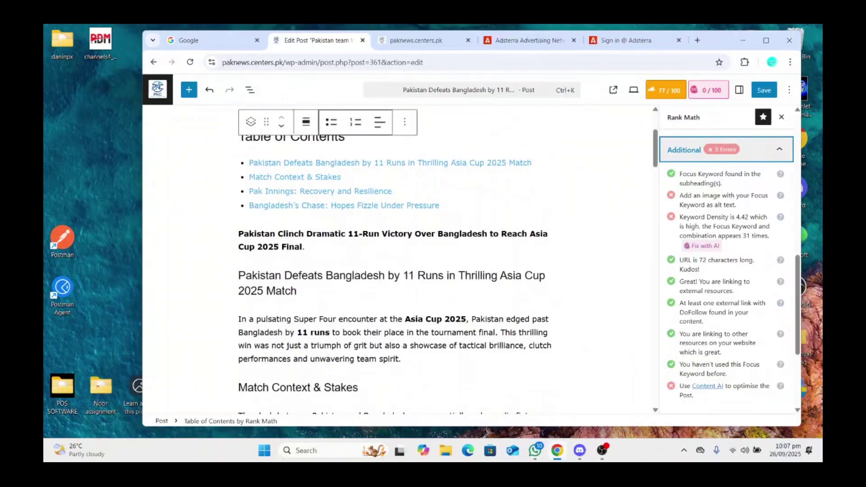
scroll(397, 262, down, 3)
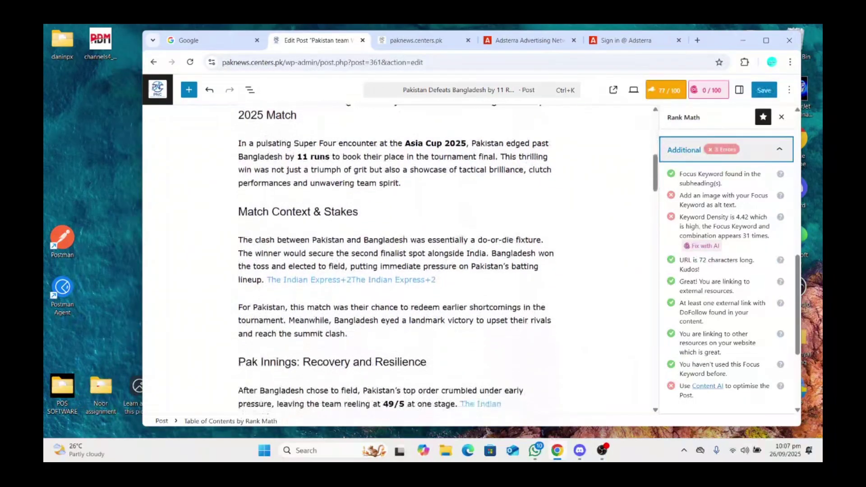
scroll(397, 261, down, 3)
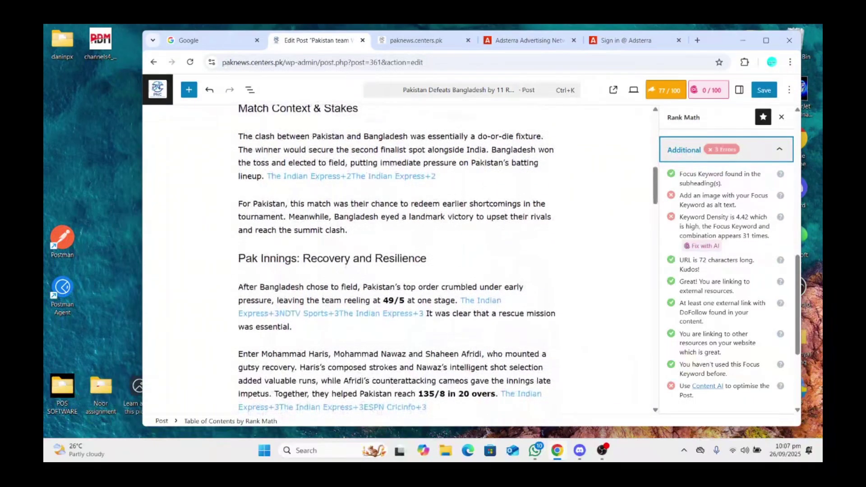
scroll(397, 262, down, 4)
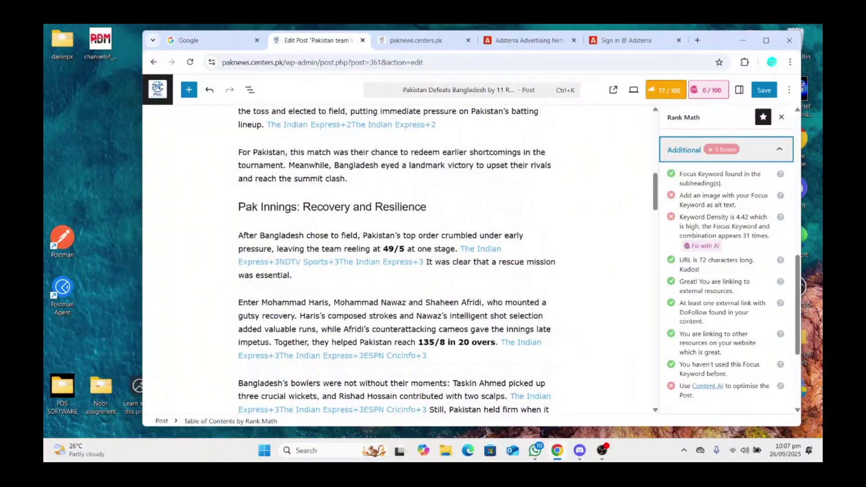
scroll(397, 262, down, 1)
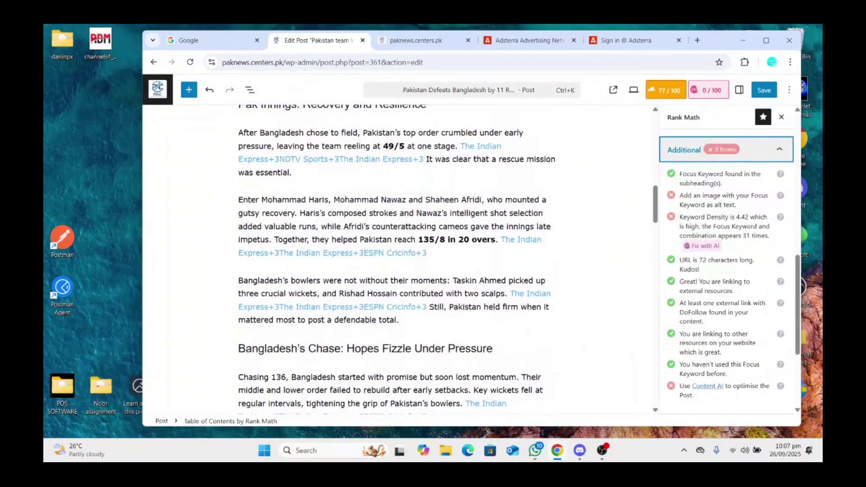
scroll(397, 262, down, 6)
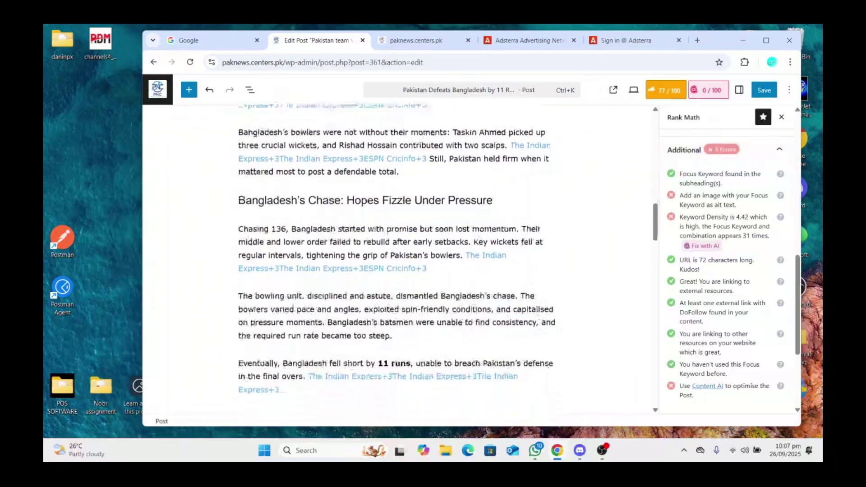
scroll(397, 261, down, 4)
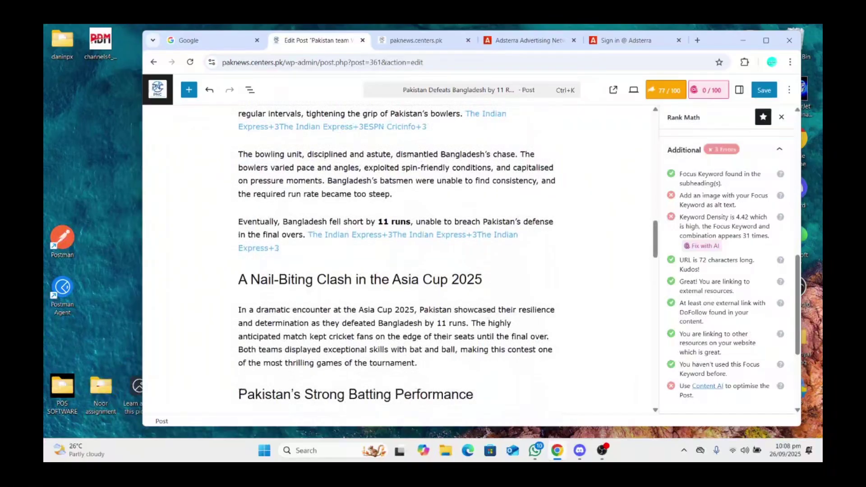
scroll(471, 209, down, 2)
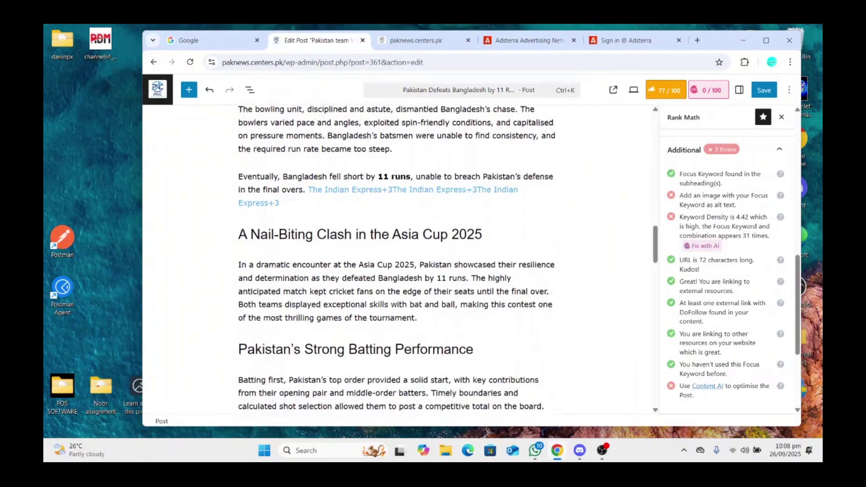
Select the 'In a dramatic encounter' paragraph and the word Pakistan, then switch to Adsterra sign-in
triple_click(465, 276)
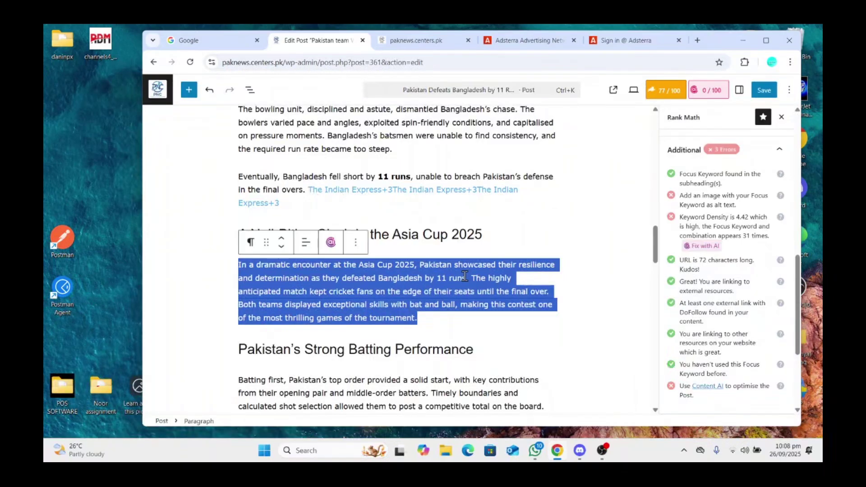
click(465, 276)
double_click(439, 264)
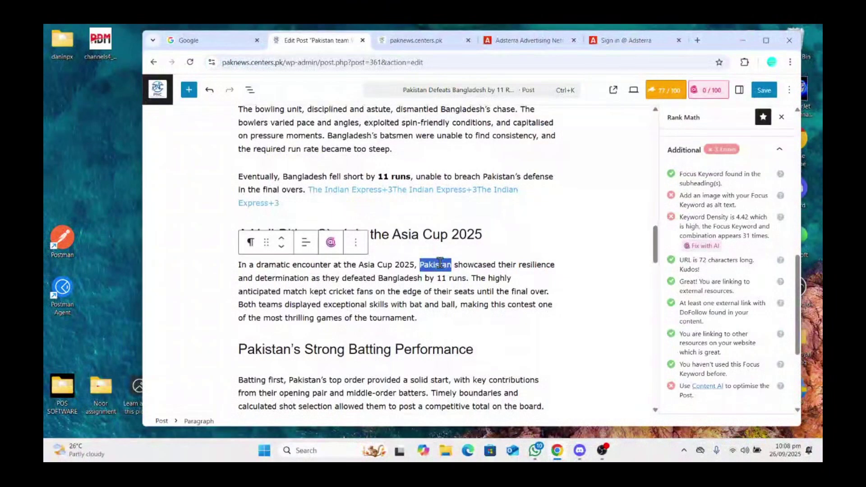
click(603, 47)
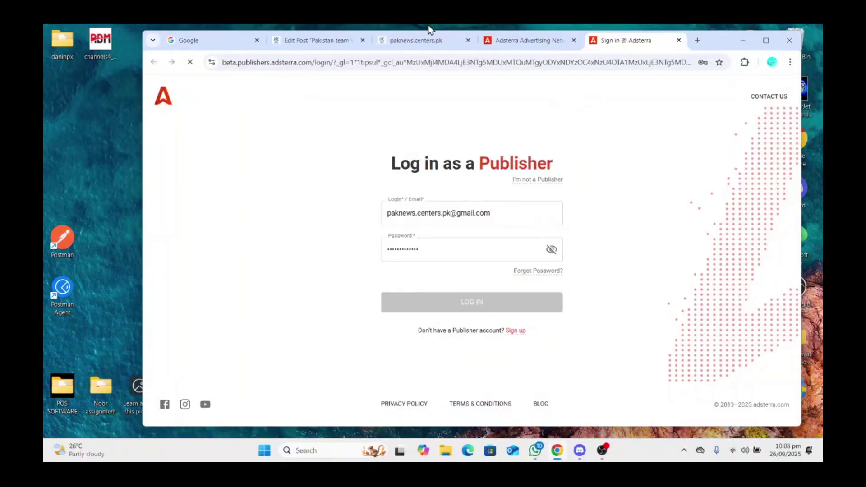
Glance at the Adsterra homepage and sign-in tabs, then return to the WordPress post editor
click(538, 44)
click(619, 43)
click(331, 39)
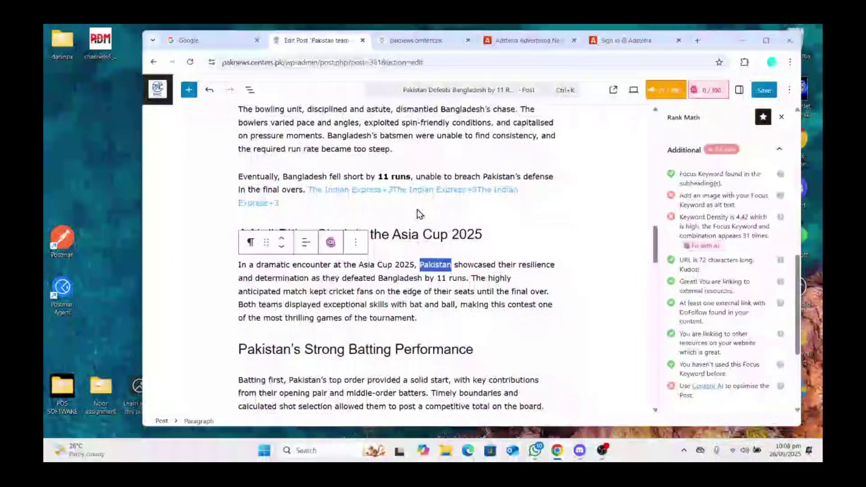
Scroll up the Rank Math sidebar, then bring up Discord's WordPress Study live stream
scroll(721, 271, up, 1)
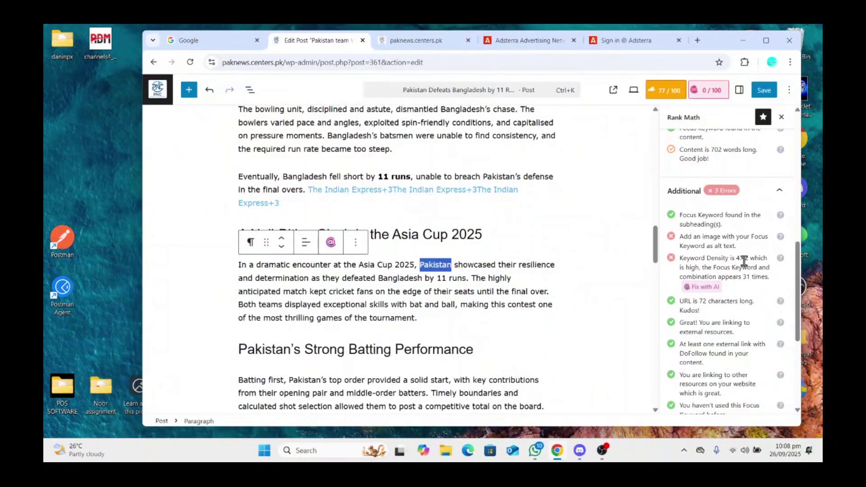
scroll(743, 260, up, 2)
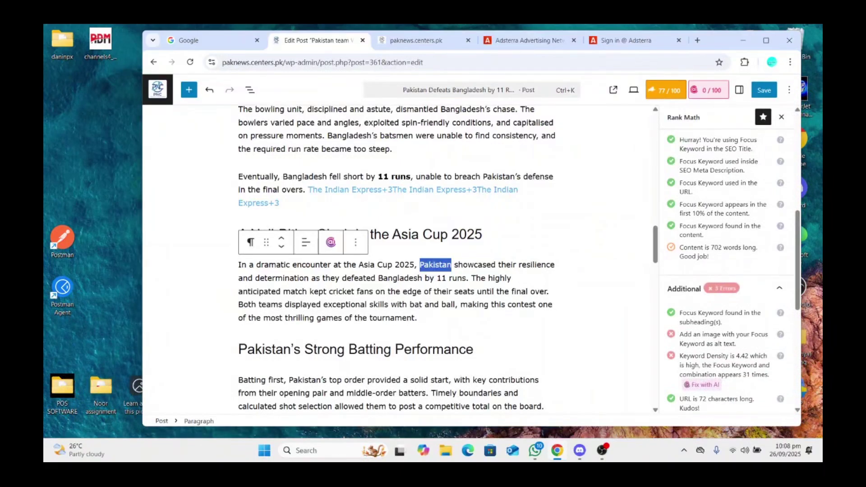
click(579, 450)
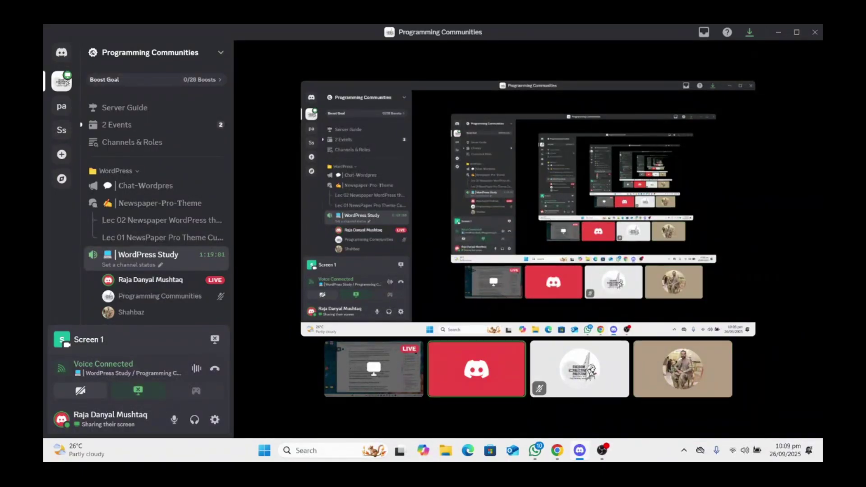
Minimise Discord and switch to the Adsterra publisher sign-in tab
click(778, 33)
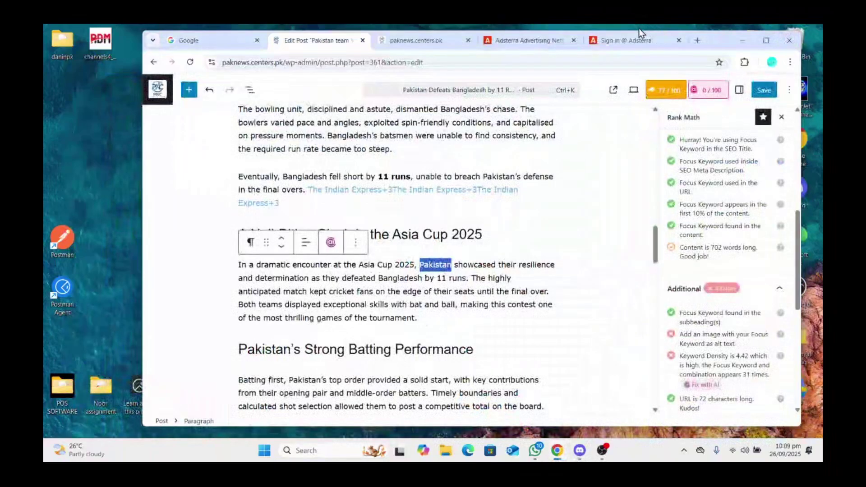
click(632, 40)
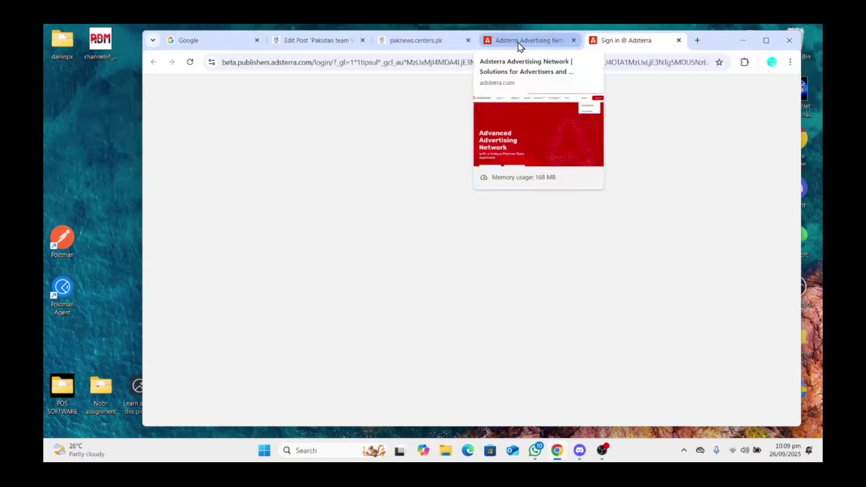
Start an advertiser login from the Adsterra homepage and check its still-loading page
click(518, 42)
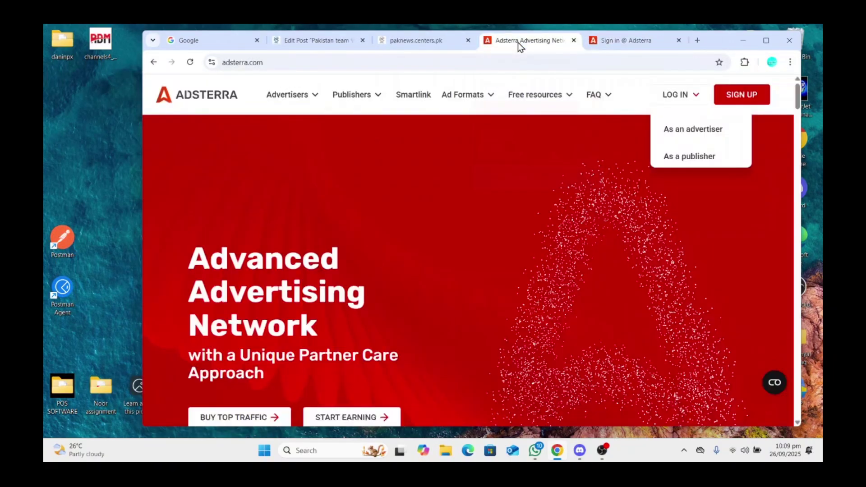
click(695, 132)
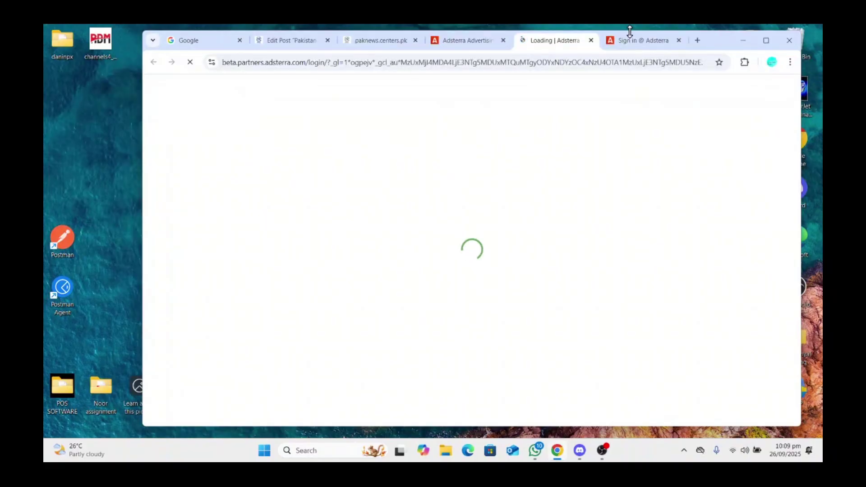
click(637, 43)
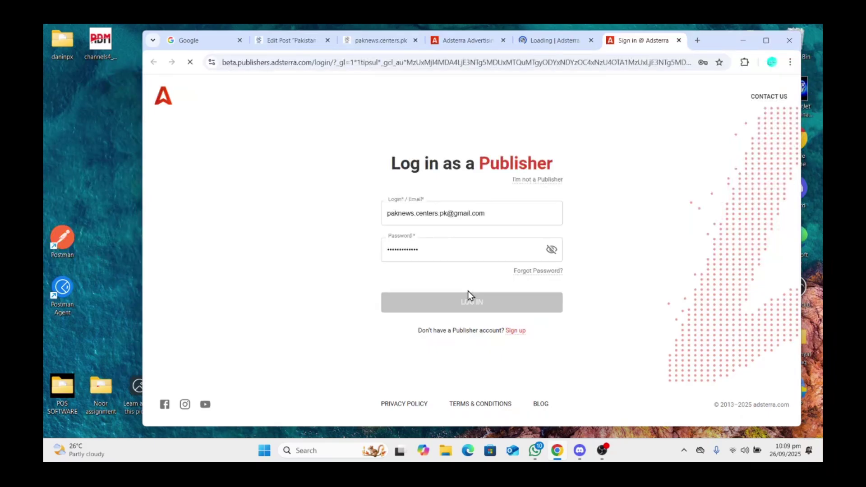
click(539, 37)
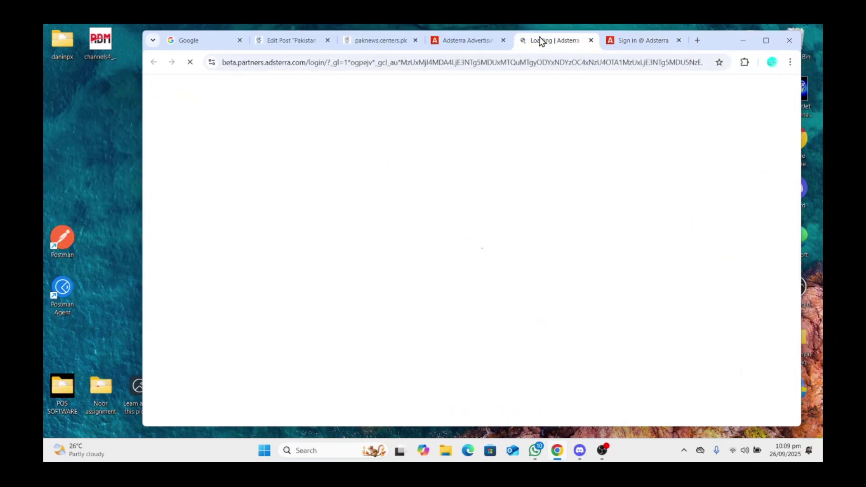
click(486, 39)
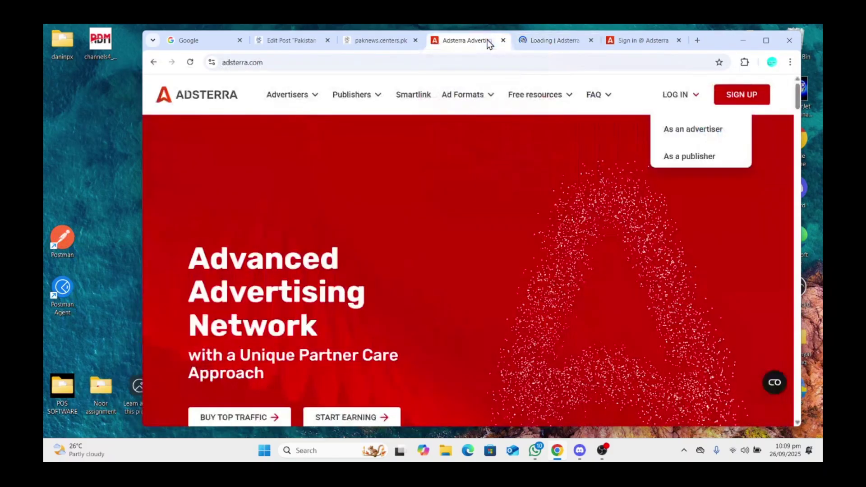
click(654, 40)
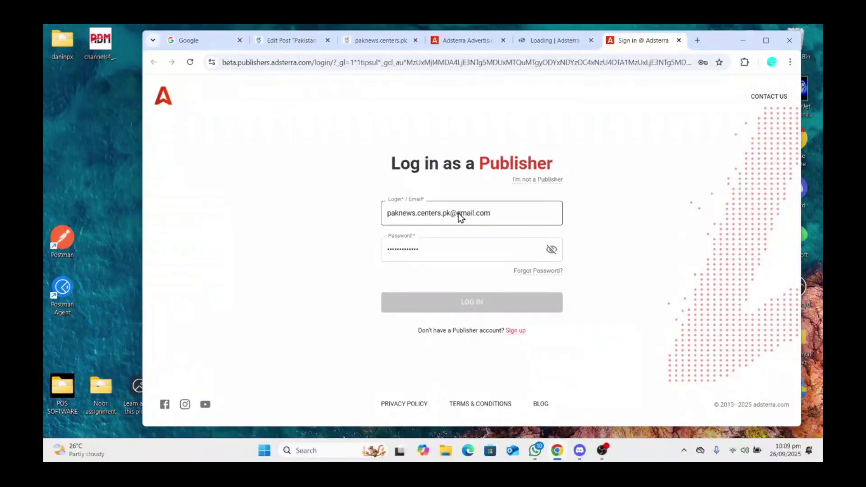
Fill the publisher login from the saved accounts and try signing in
click(498, 214)
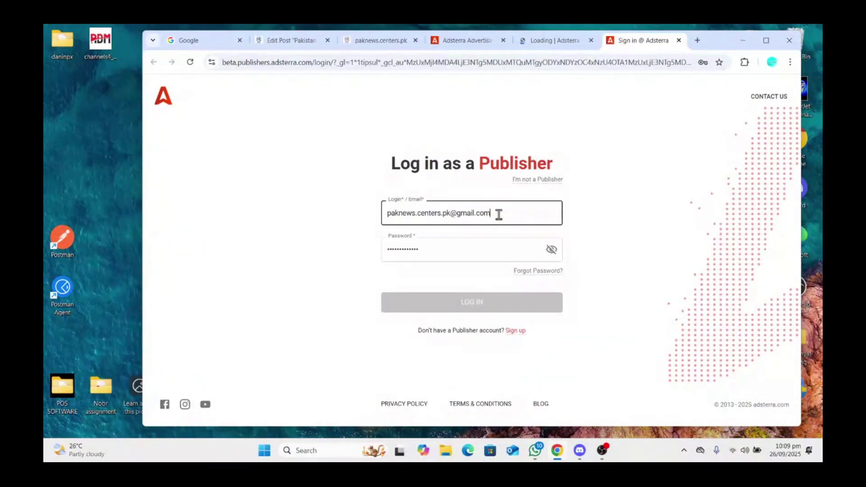
click(498, 214)
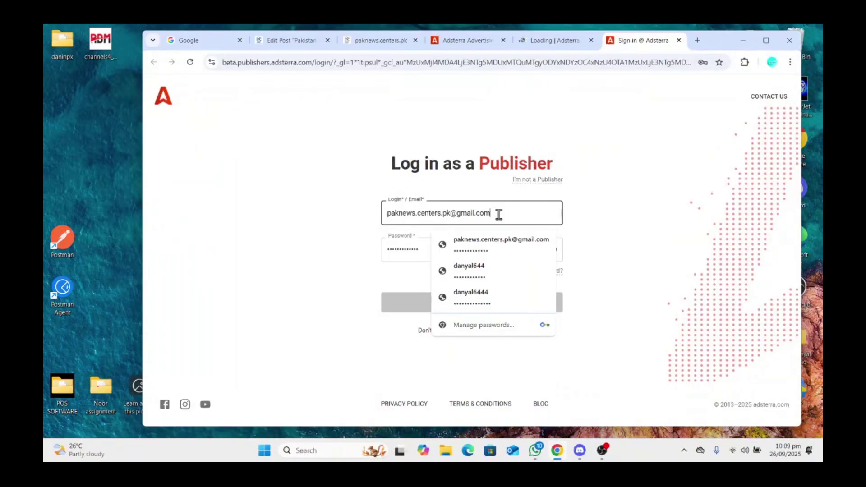
click(551, 42)
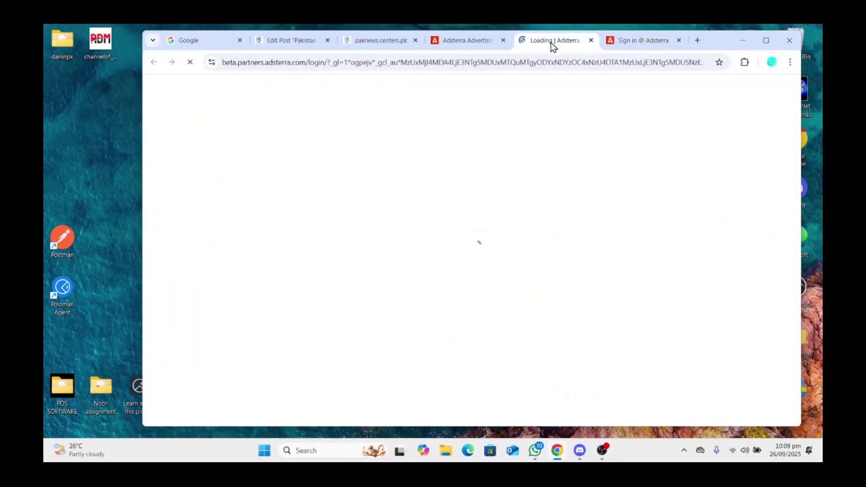
click(618, 45)
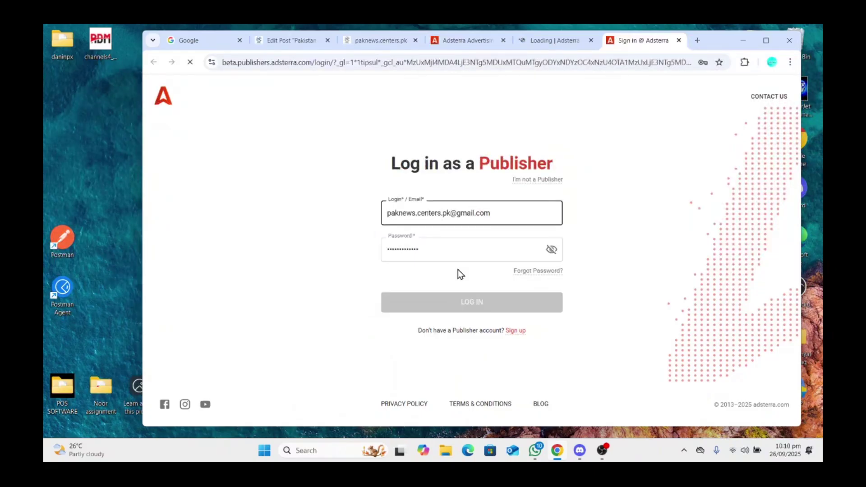
click(478, 306)
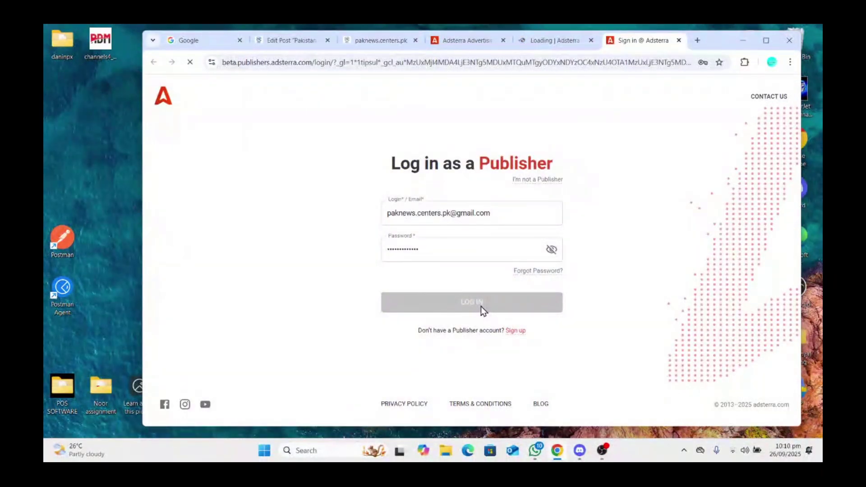
Close the stalled Adsterra loading tab and switch to the news site's ERR_CONNECTION_RESET tab
mouse_move(578, 453)
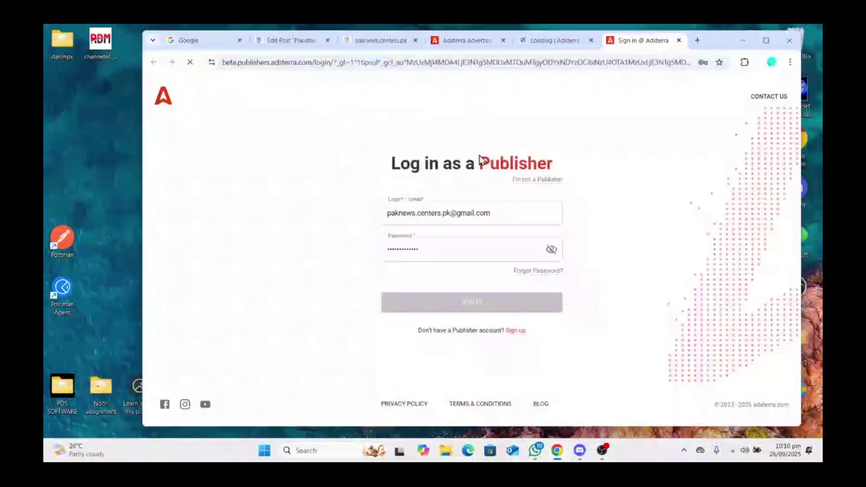
click(541, 47)
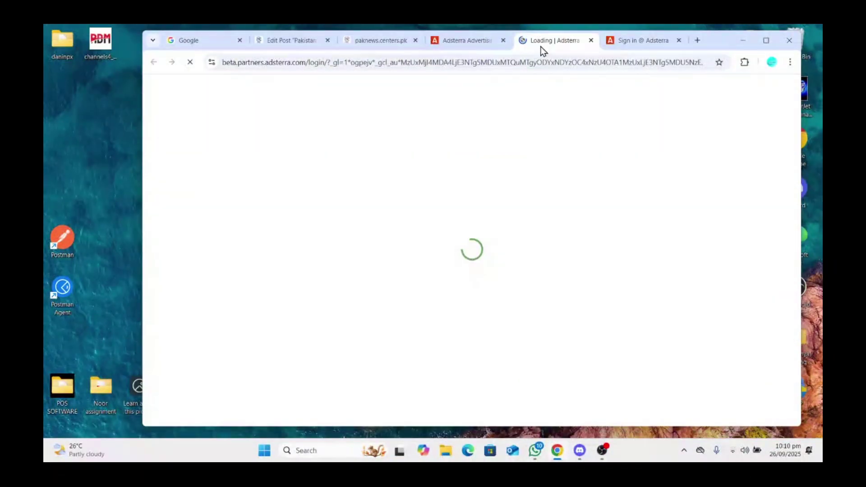
click(591, 41)
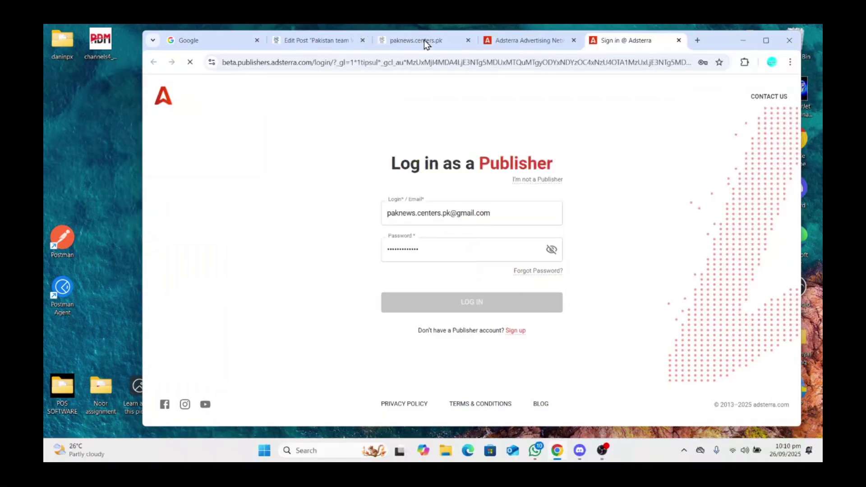
click(424, 40)
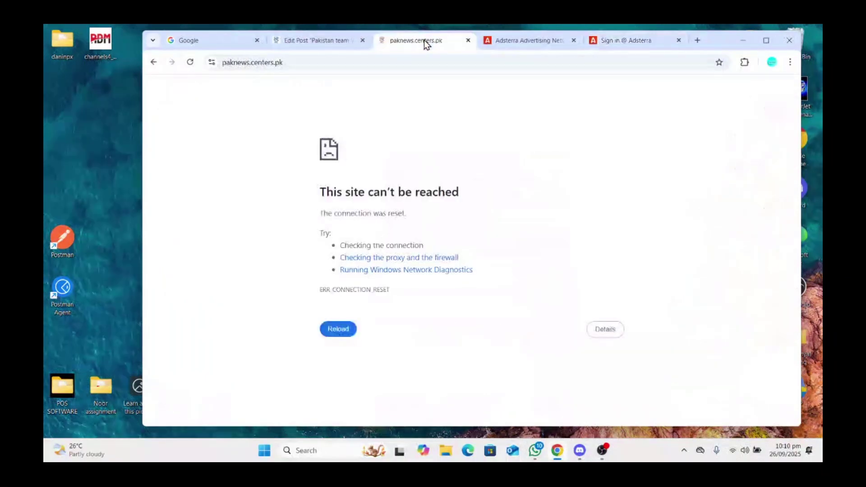
Reload the news site, save the Pakistan–Bangladesh post, and go back to the Adsterra login tab
click(194, 64)
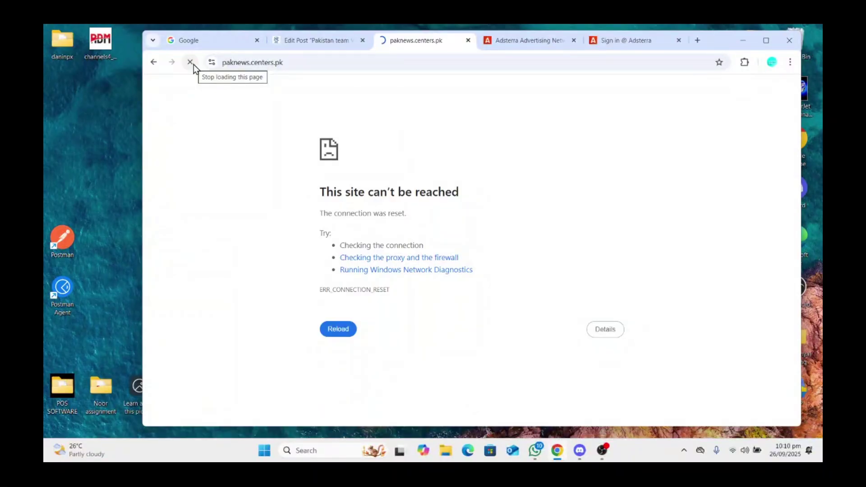
key(ctrl+shift+Tab)
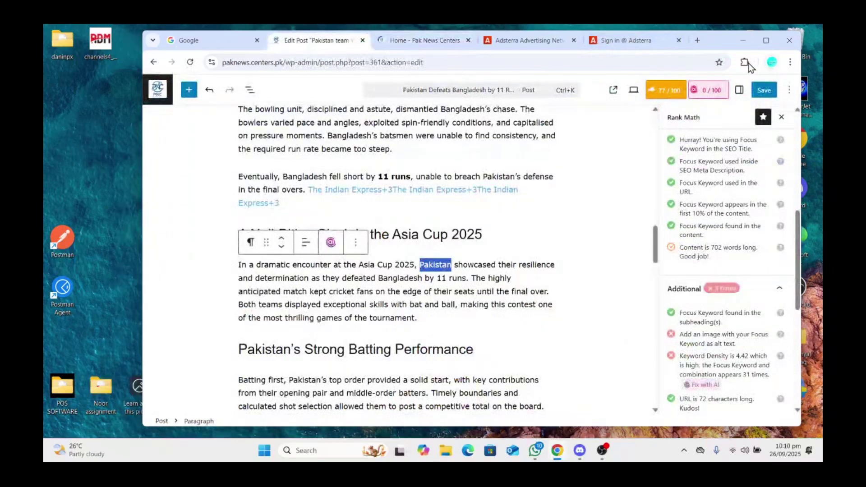
click(767, 90)
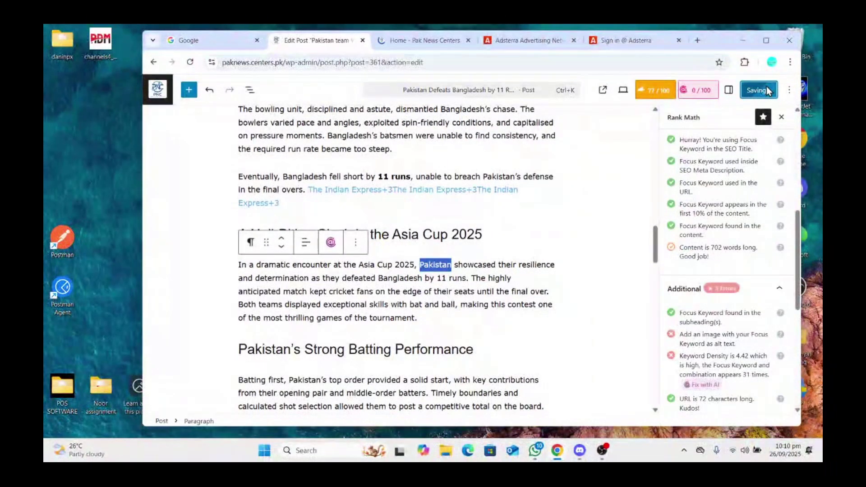
click(629, 40)
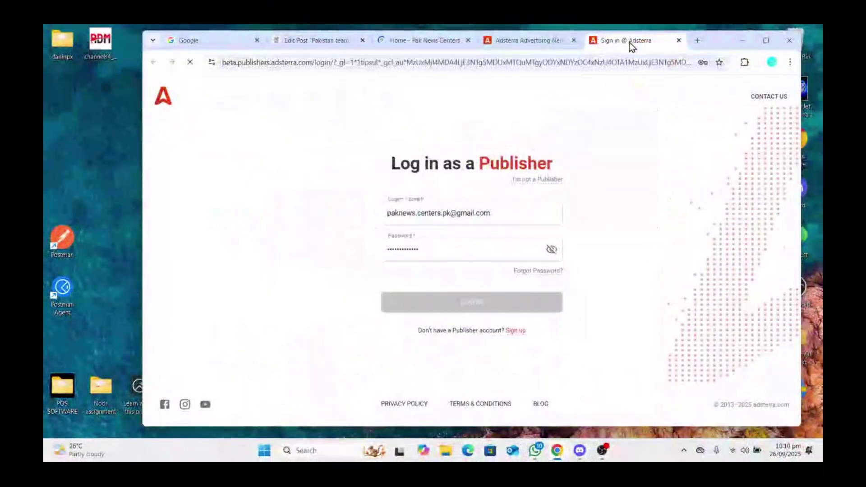
Leave the login form and open a new Chrome incognito window
click(474, 238)
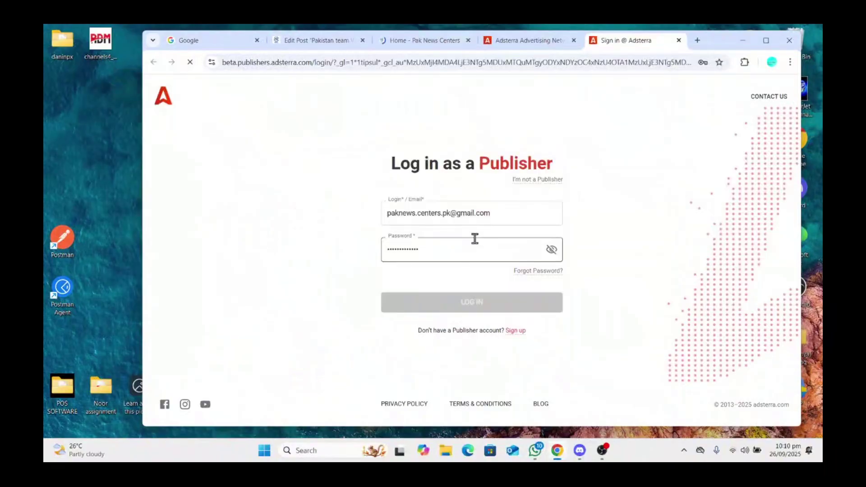
click(483, 285)
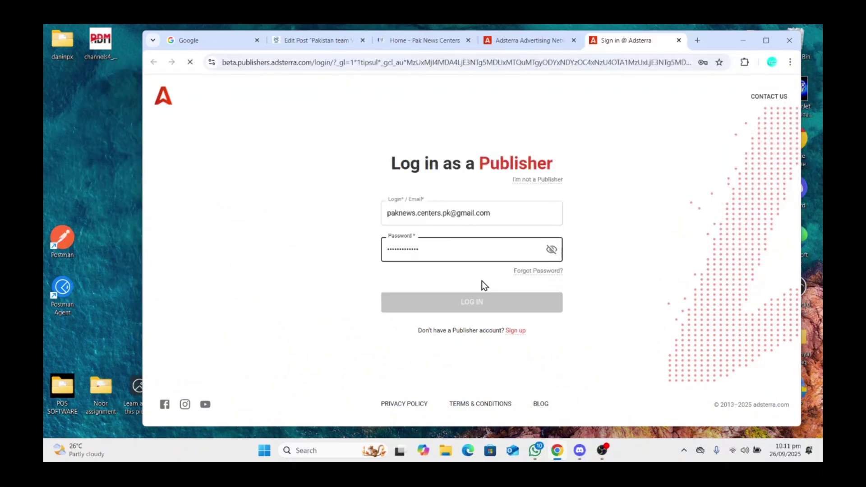
click(789, 66)
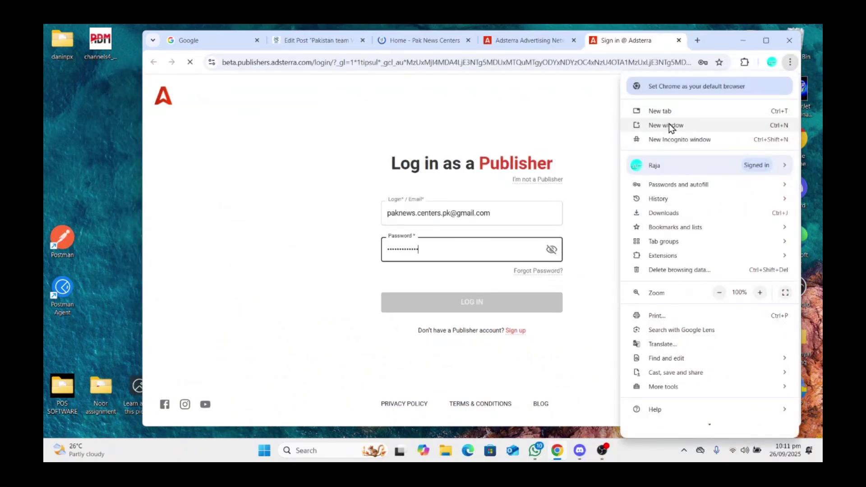
click(675, 140)
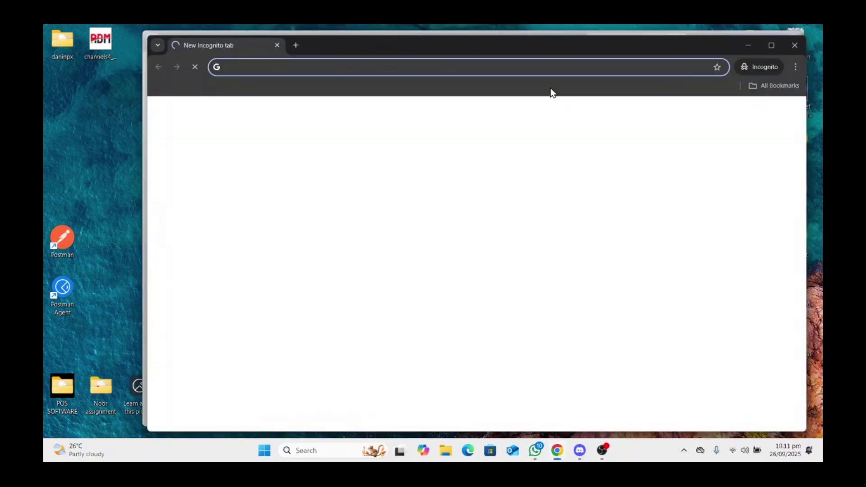
Search Google for 'adsterra' and open the official Adsterra homepage
text(adsterra)
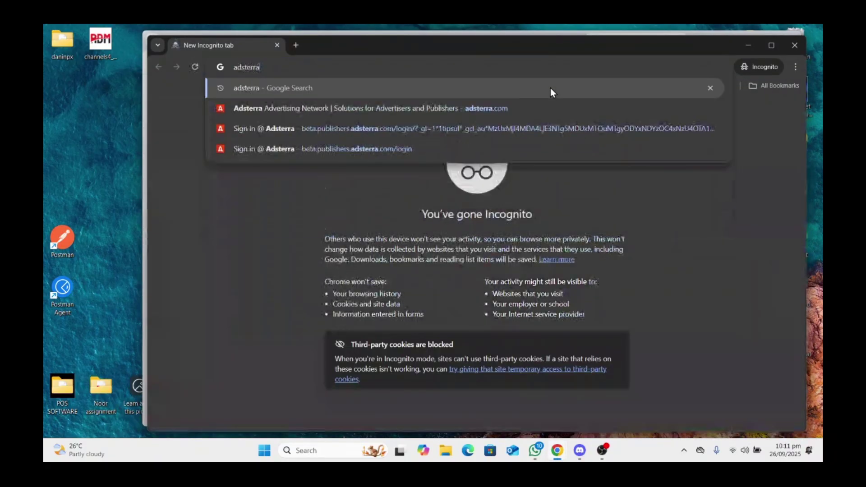
key(Return)
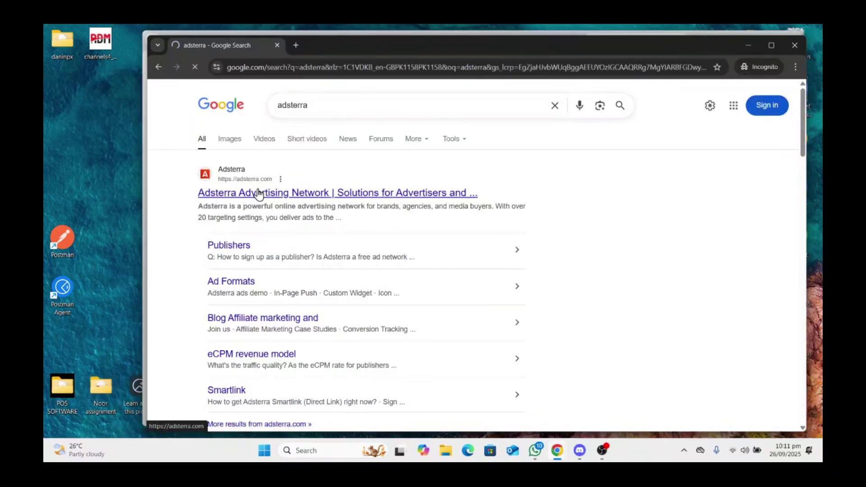
click(258, 190)
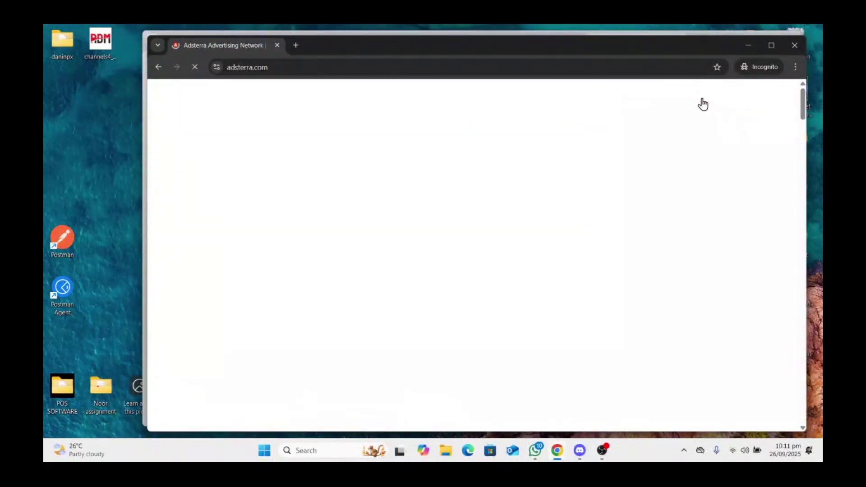
Go to the Adsterra publisher login and fill in the saved account credentials
click(701, 103)
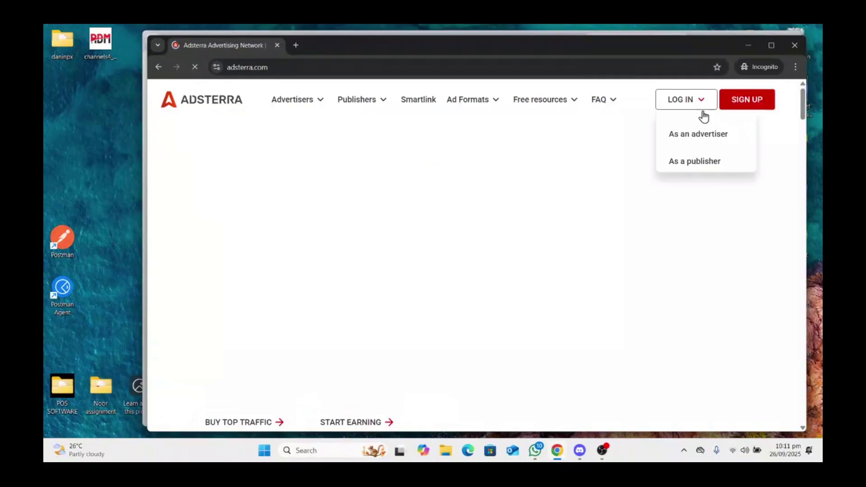
click(697, 166)
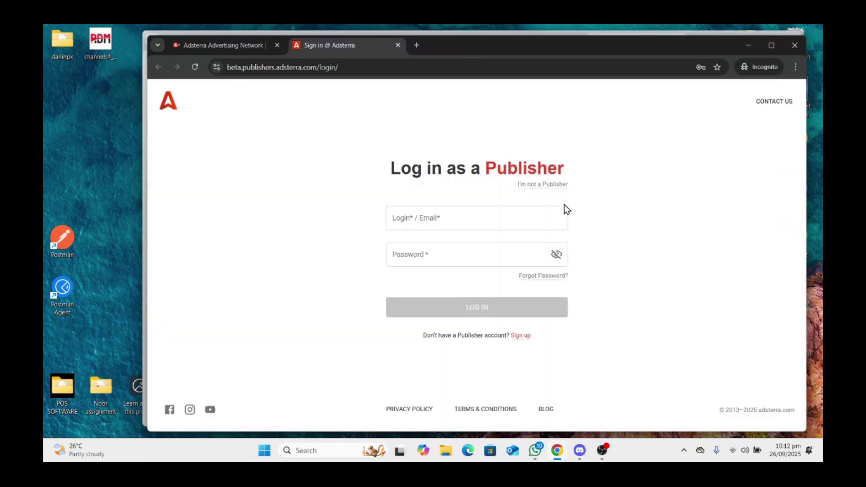
click(442, 211)
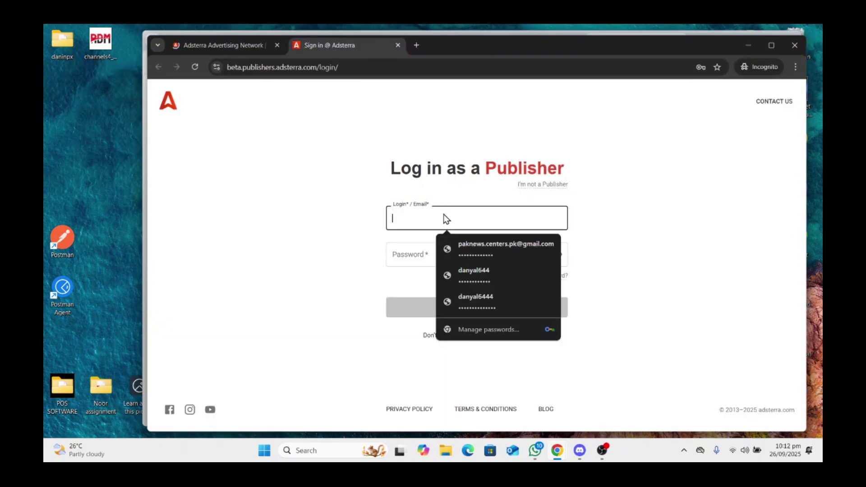
click(477, 240)
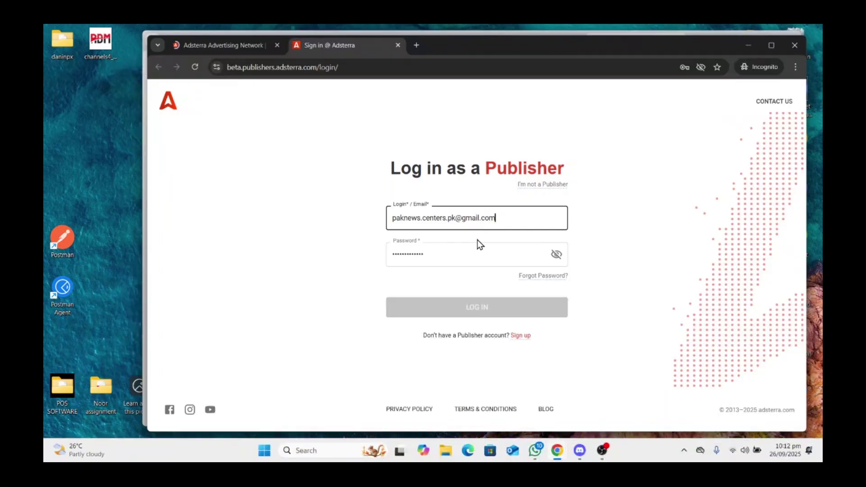
triple_click(475, 313)
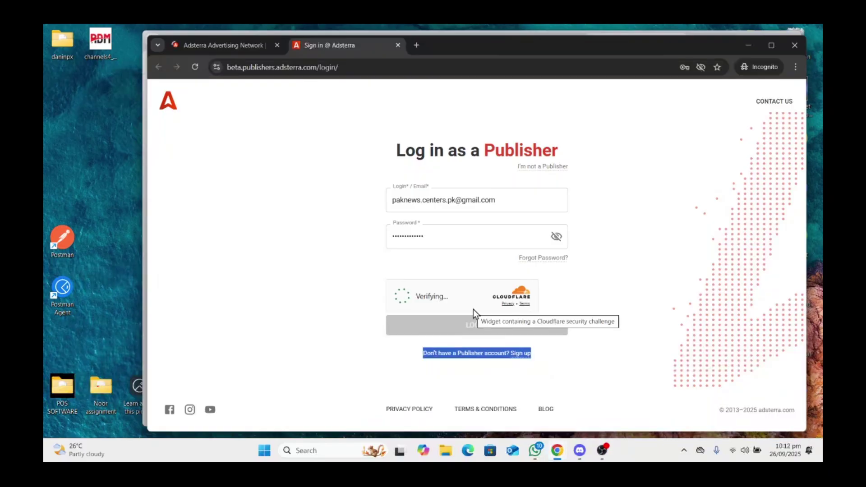
click(360, 312)
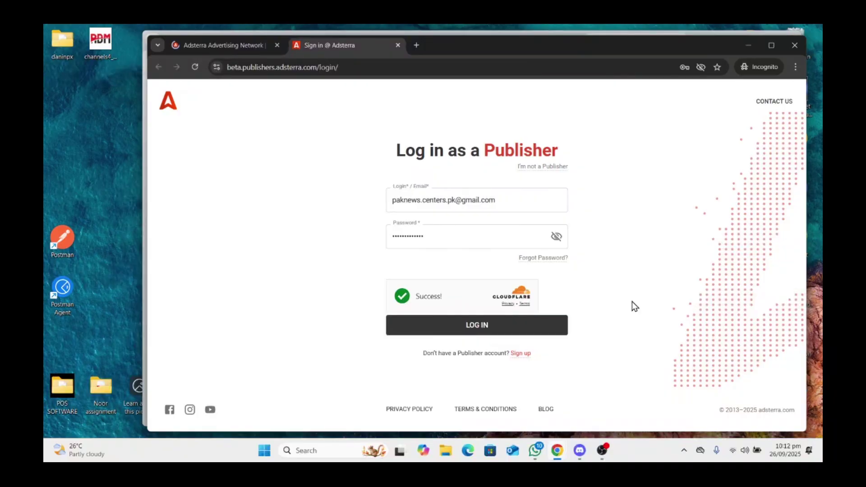
Sign in, start Add Website, and copy the news site's address from the other window
click(460, 331)
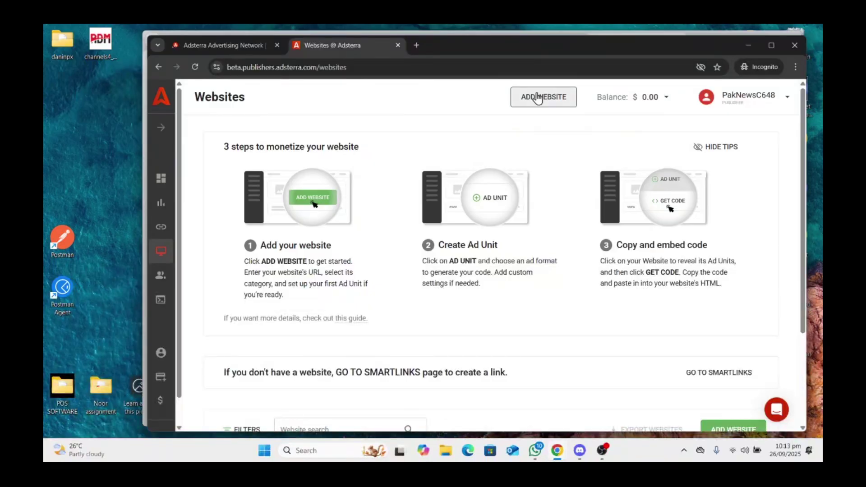
click(548, 98)
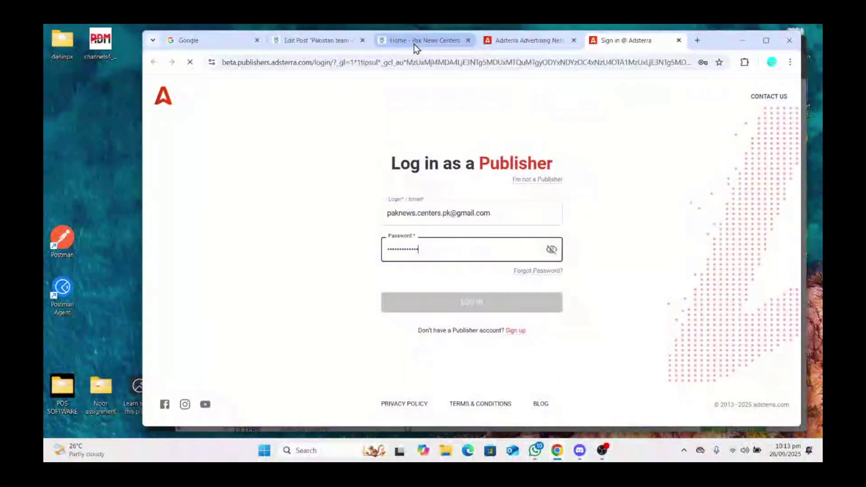
click(415, 41)
click(323, 62)
key(ctrl+c)
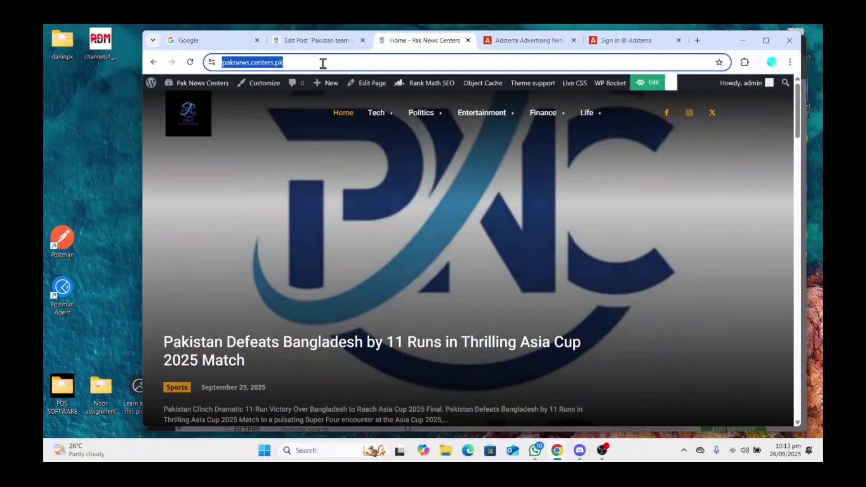
key(alt+Tab)
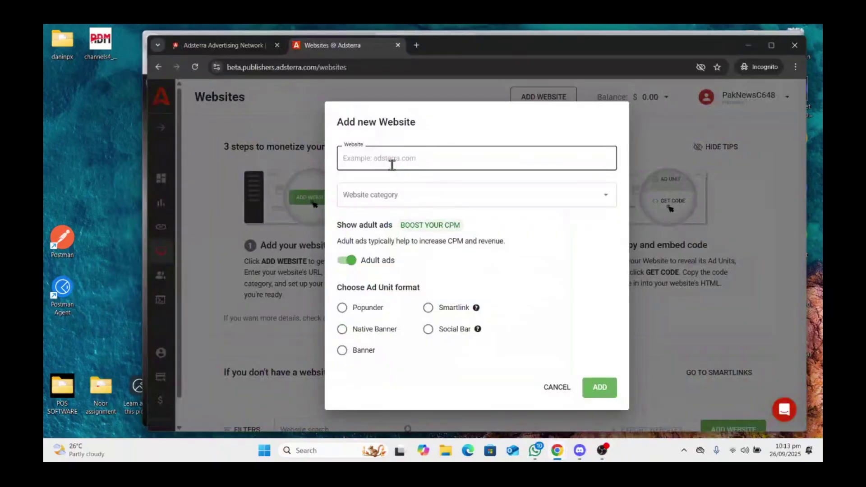
Enter paknews.centers.pk as the website, with category Social and Banner ad format
key(ctrl+v)
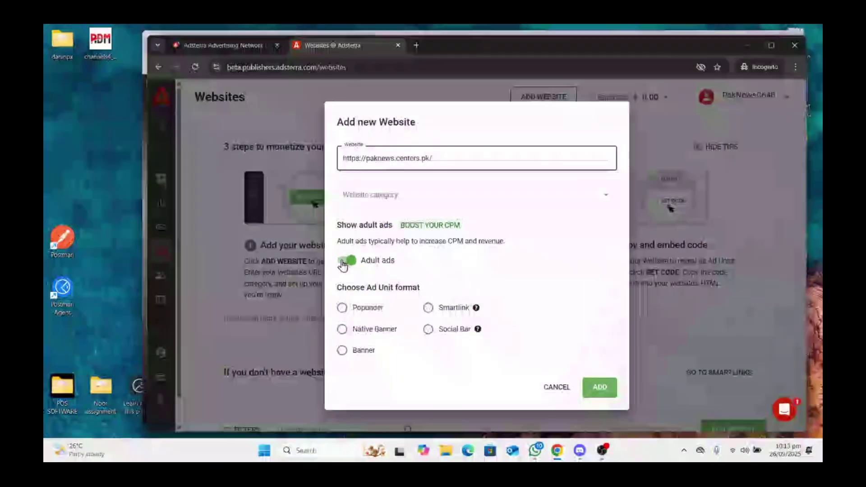
click(501, 201)
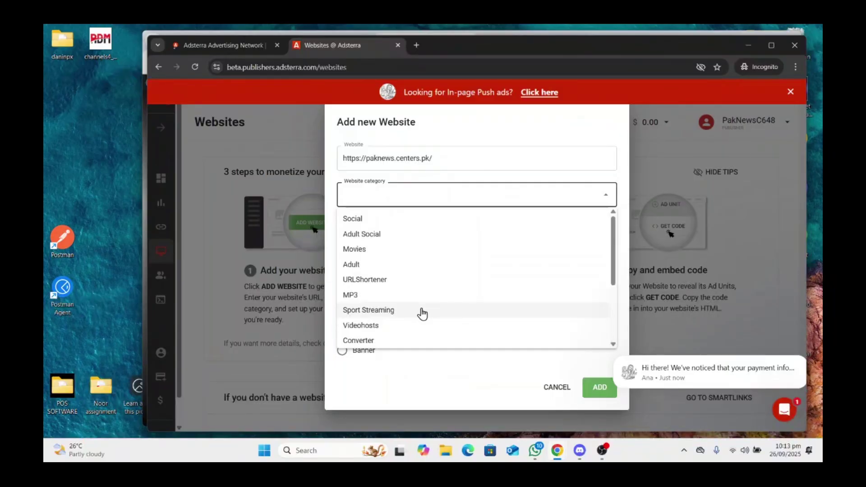
click(375, 221)
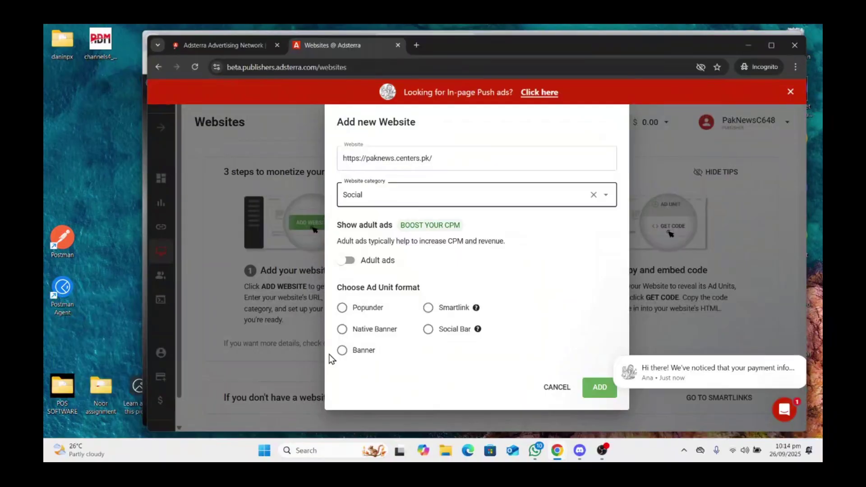
click(342, 350)
scroll(336, 356, down, 2)
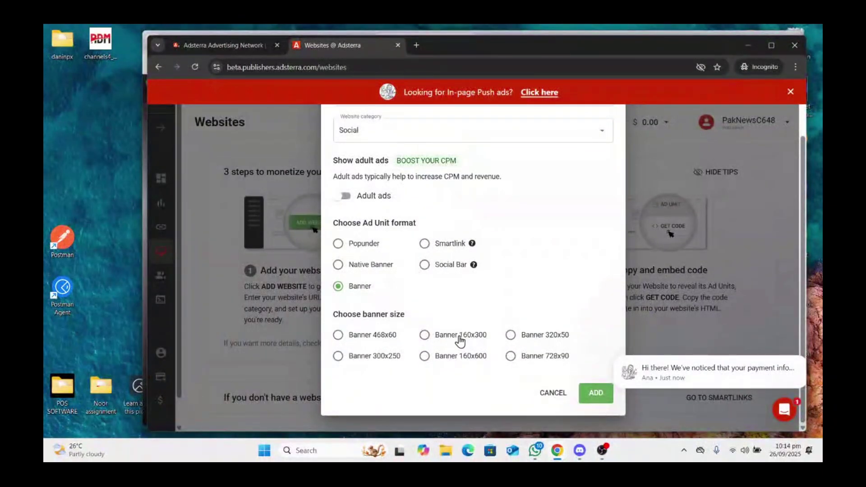
Switch back to the WordPress window showing the Newspaper theme panel
mouse_move(556, 450)
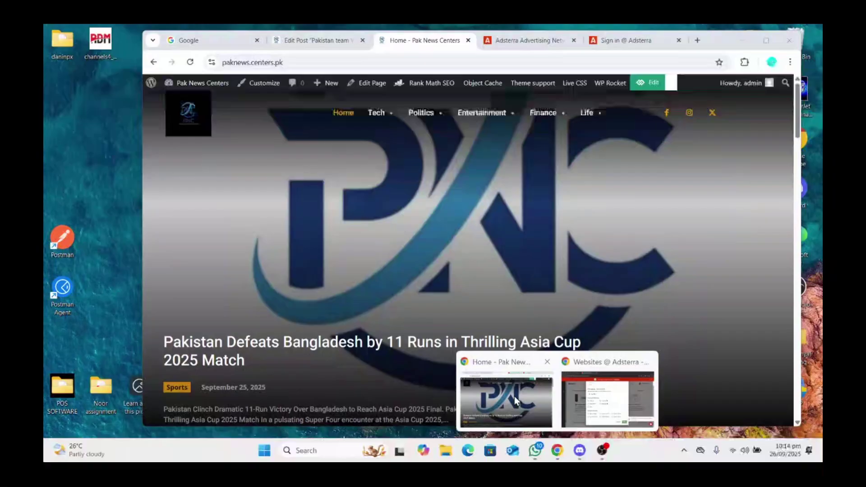
click(514, 396)
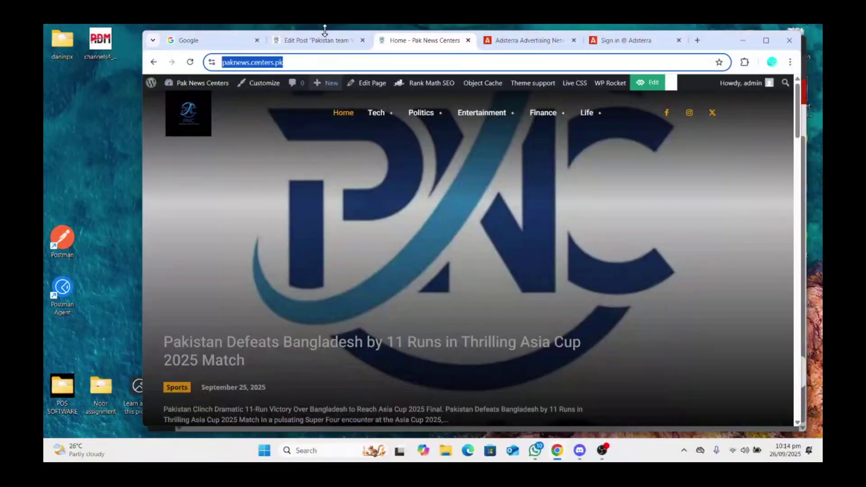
click(316, 40)
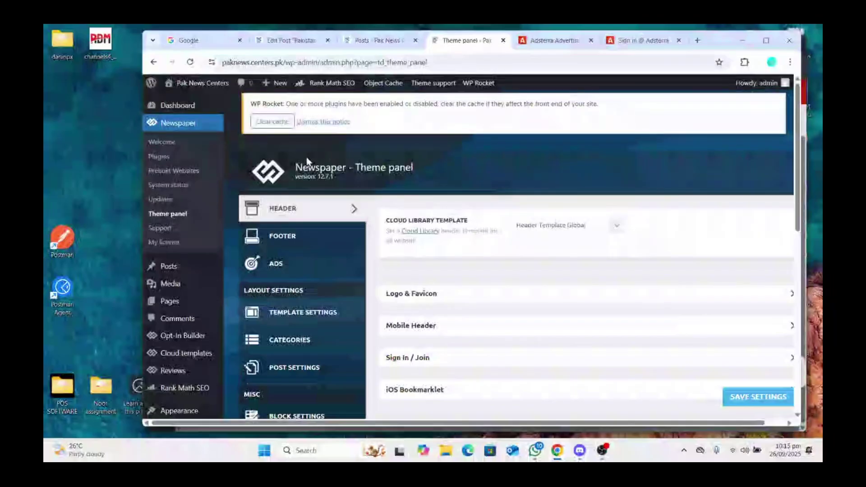
Open the Newspaper theme panel's Ads section and expand the empty Header ad settings
click(288, 264)
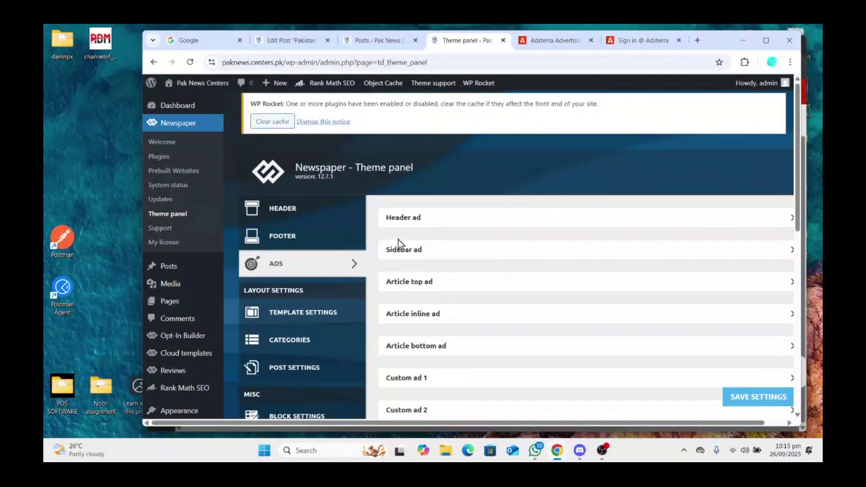
click(412, 219)
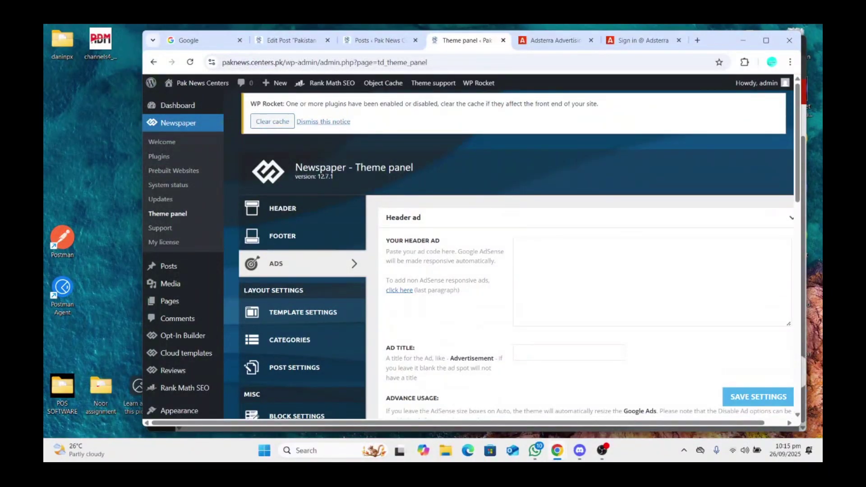
scroll(464, 317, down, 1)
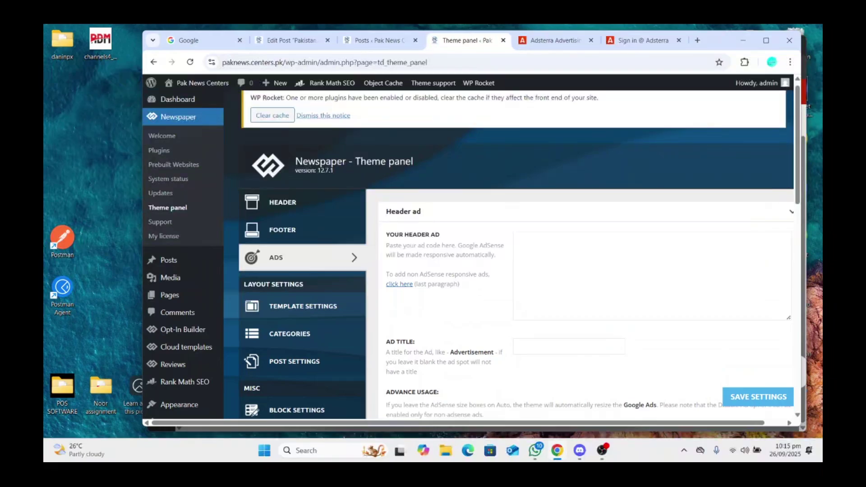
scroll(511, 255, down, 6)
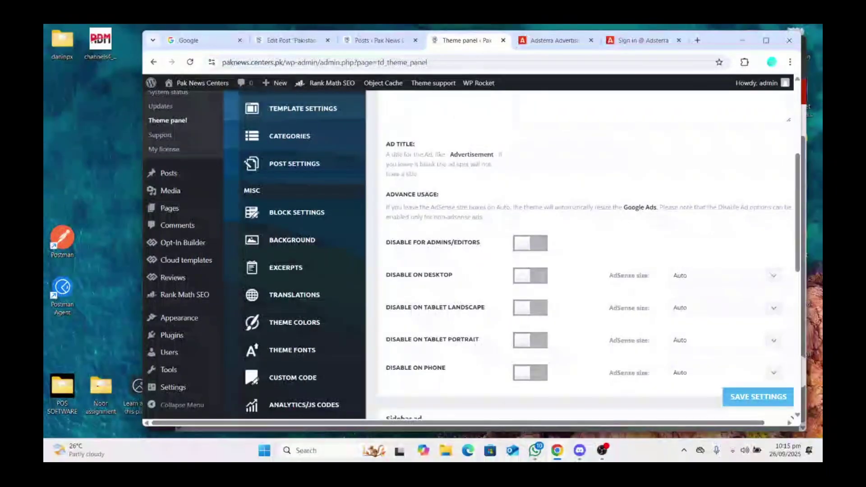
Scroll back up through the Header ad options in the theme panel
scroll(469, 252, up, 4)
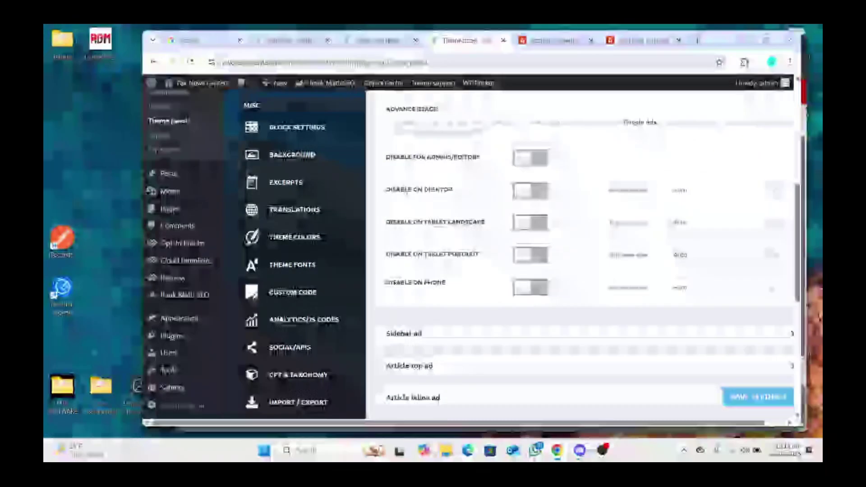
scroll(469, 252, up, 1)
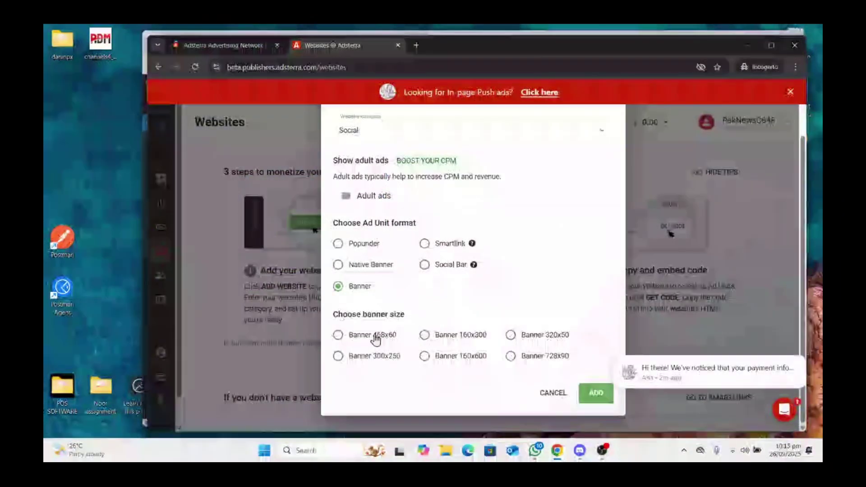
Submit the website with Banner format, then view the Dashboard and Statistics pages
click(595, 393)
click(546, 302)
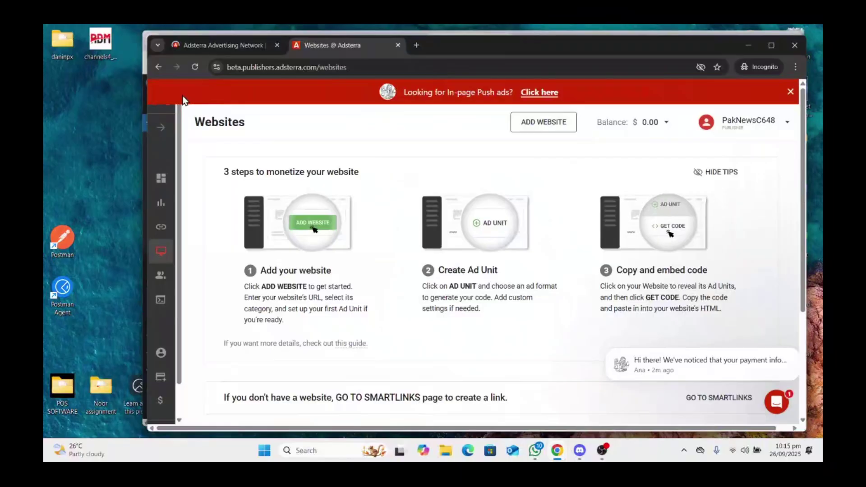
click(161, 180)
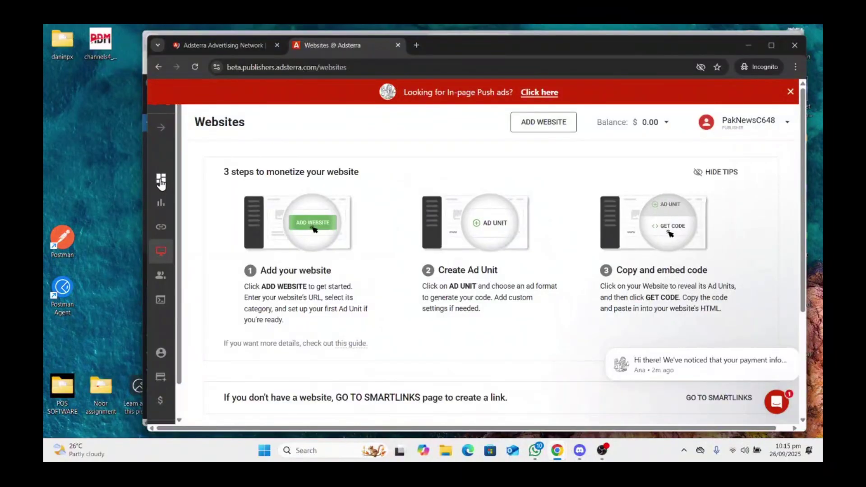
click(161, 211)
Check the account menu and Smartlinks page, then return to the Websites list
click(772, 45)
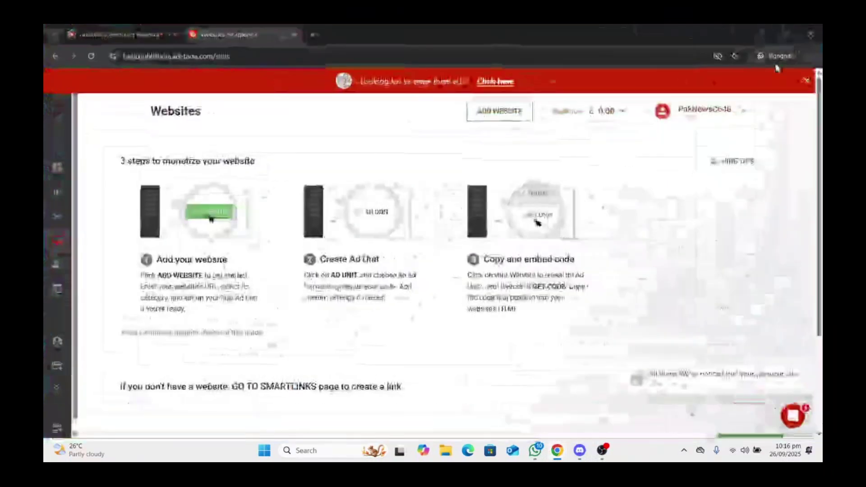
click(742, 113)
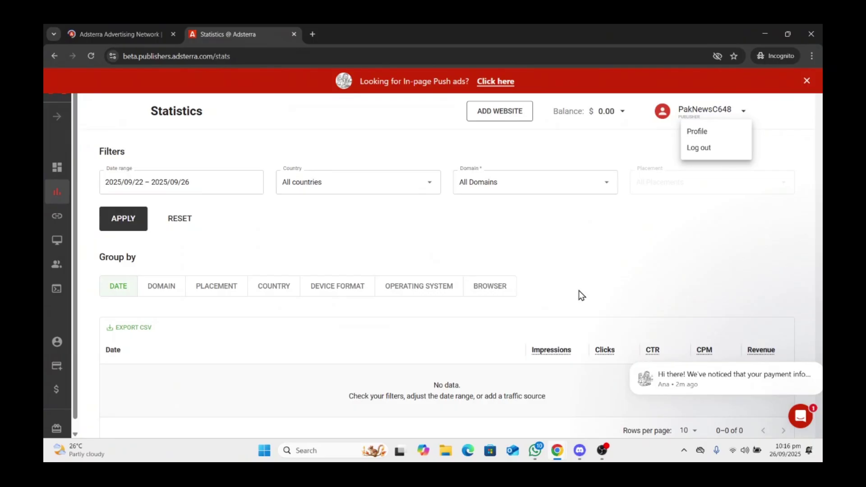
click(788, 35)
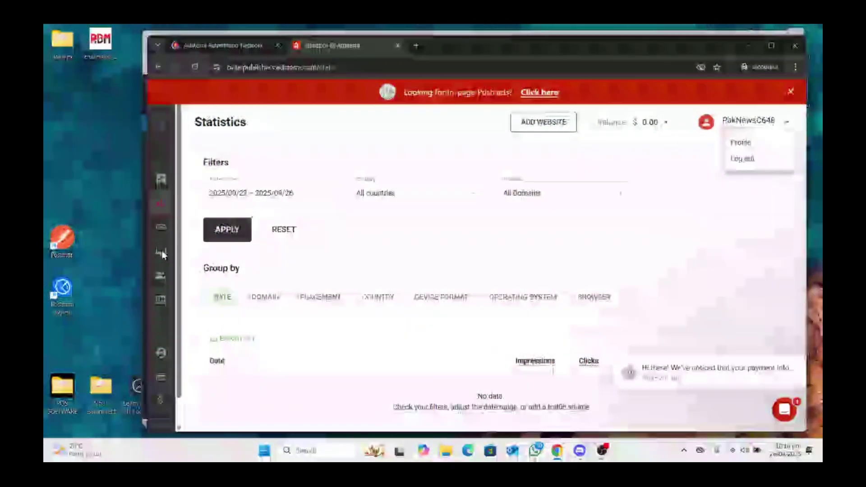
click(160, 225)
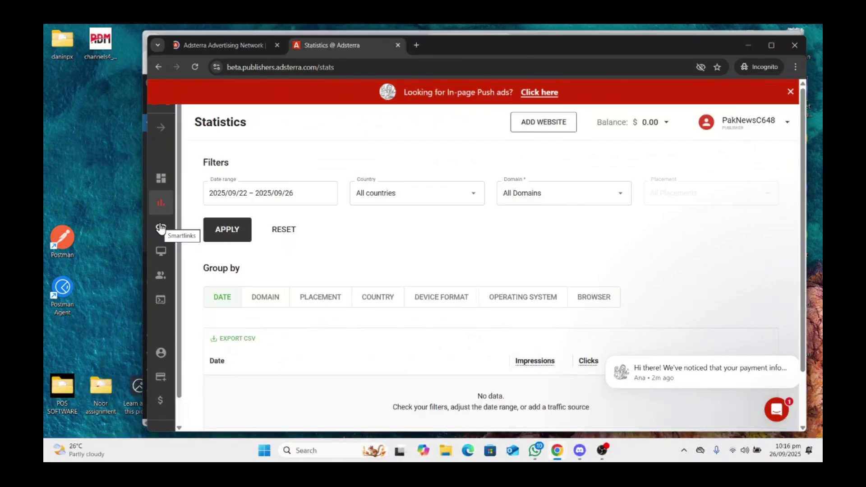
click(161, 227)
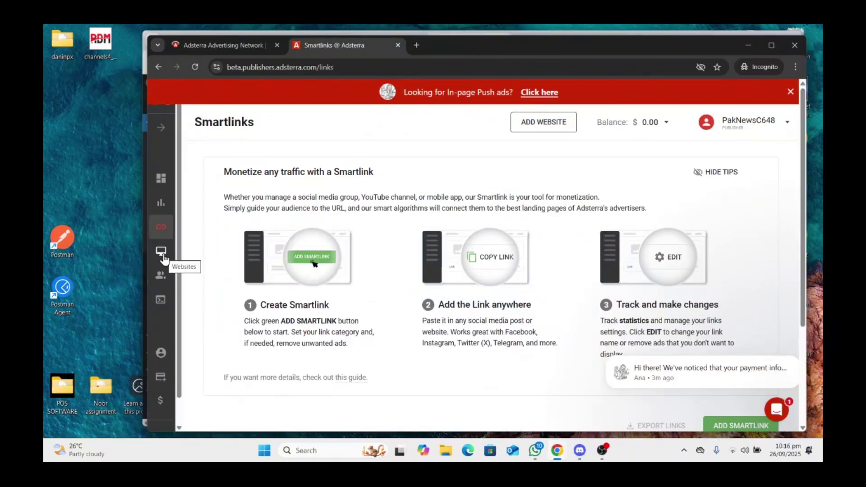
click(162, 255)
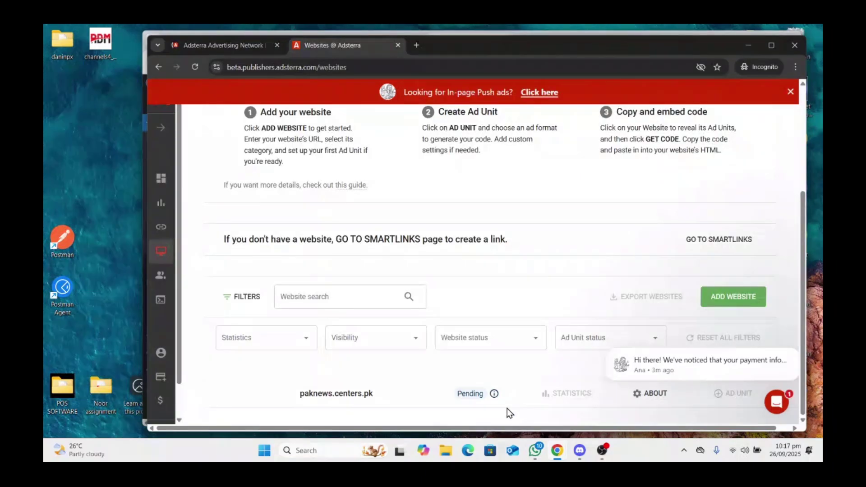
Reload the Websites list and copy the Banner 468x60 ad code for paknews.centers.pk
key(F5)
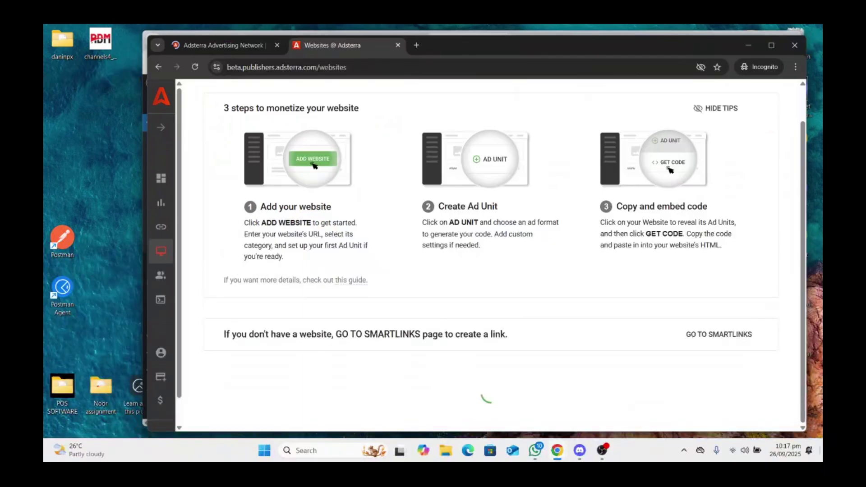
scroll(514, 383, down, 3)
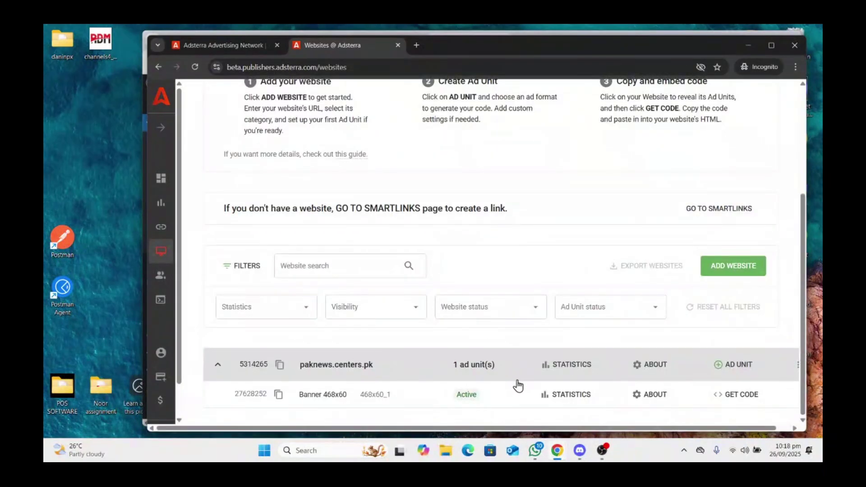
click(737, 394)
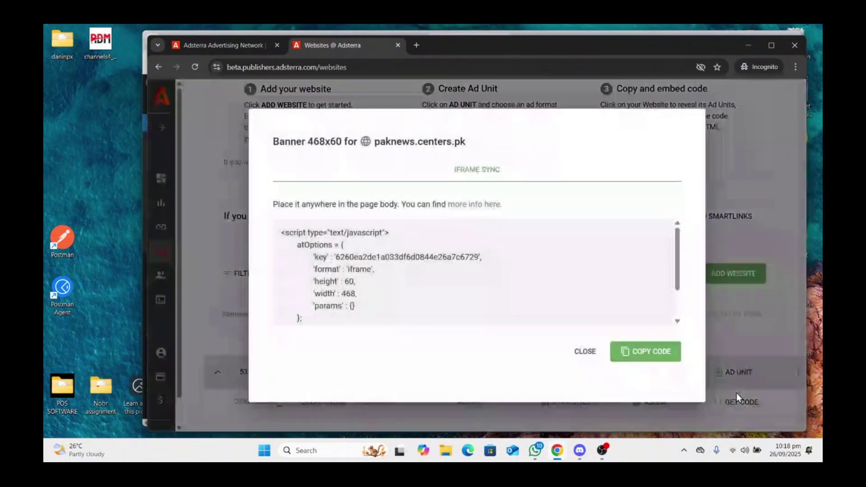
click(655, 356)
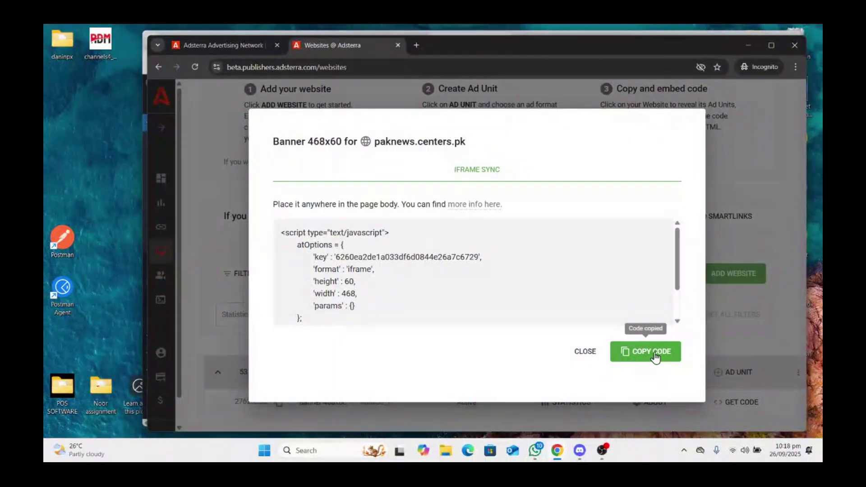
key(alt+Tab)
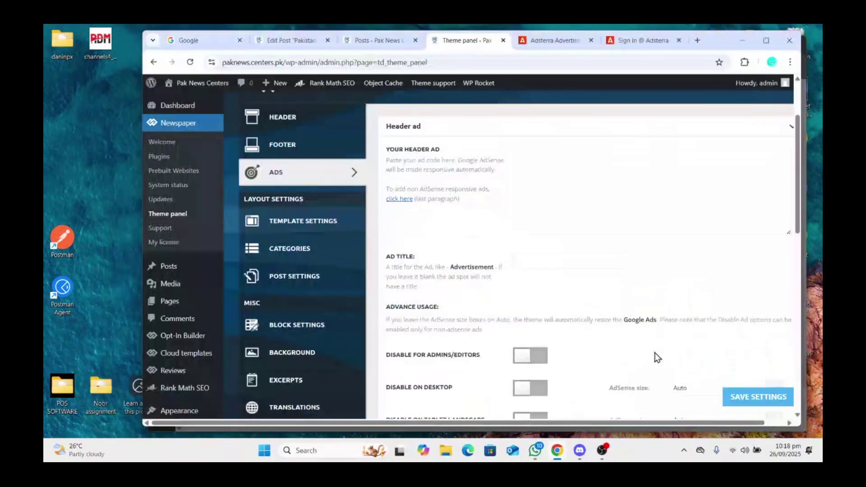
Paste the 468x60 banner script into Header ad, save, and open the live site in a background tab
click(595, 167)
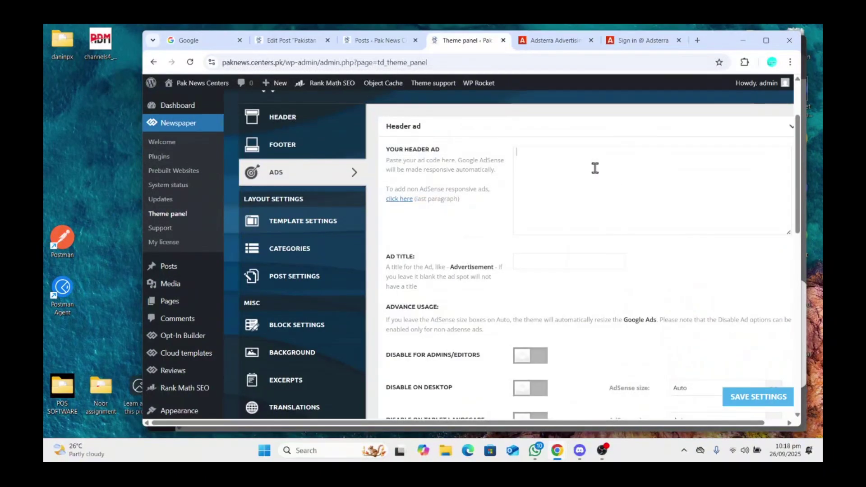
key(ctrl+v)
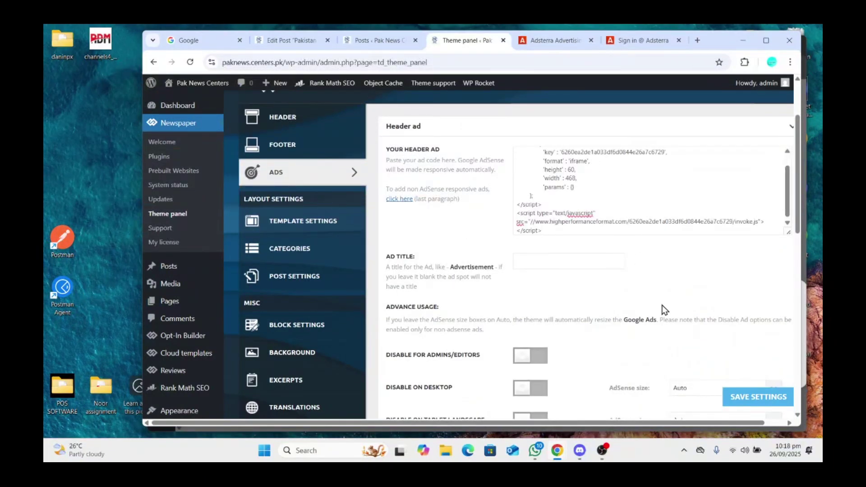
click(764, 397)
mouse_move(198, 83)
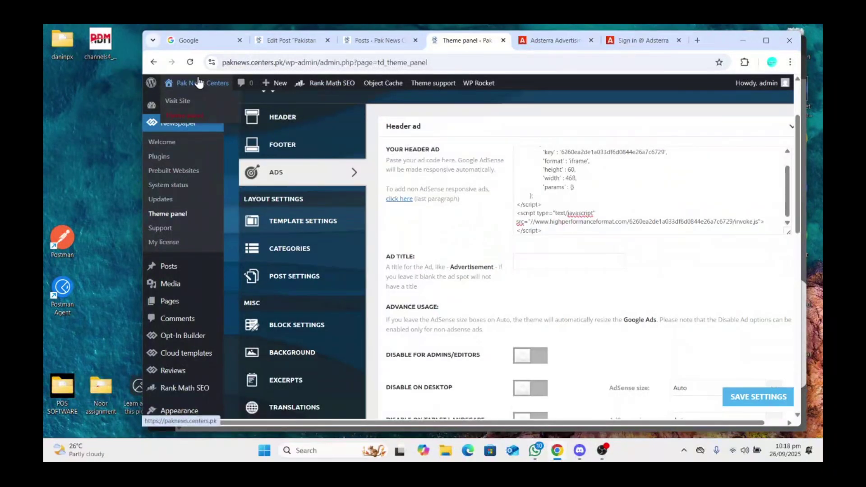
middle_click(197, 100)
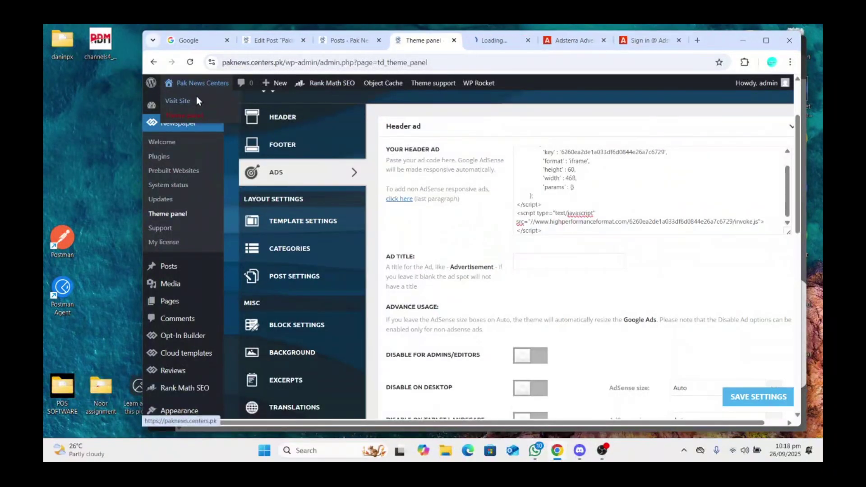
Check the live Pak News Centers homepage, then return to the Adsterra code dialog
click(480, 40)
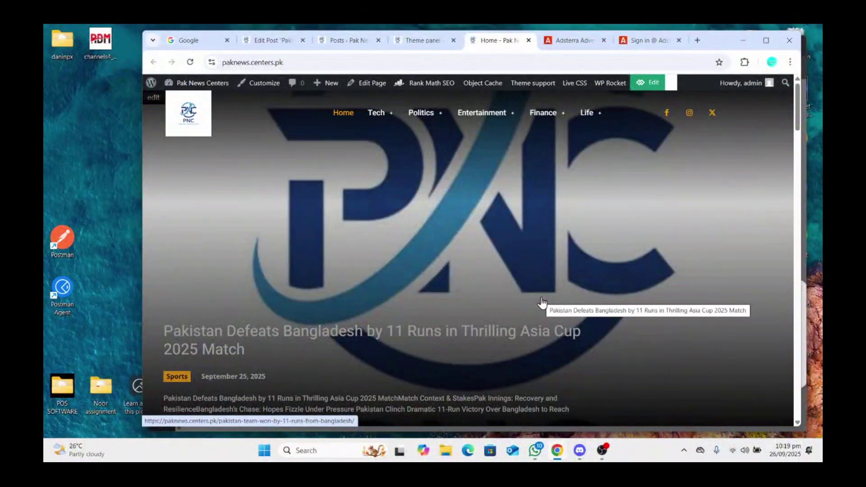
key(alt+Tab)
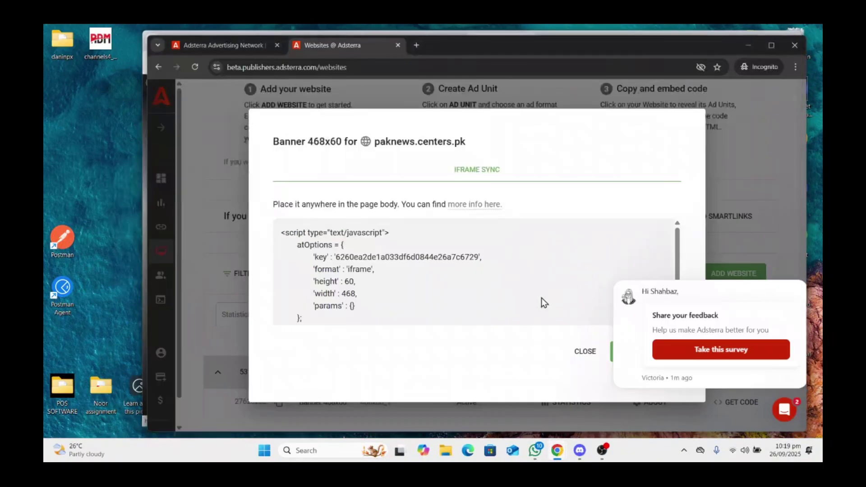
Close the banner code dialog and load paknews.centers.pk in a new incognito tab
click(579, 351)
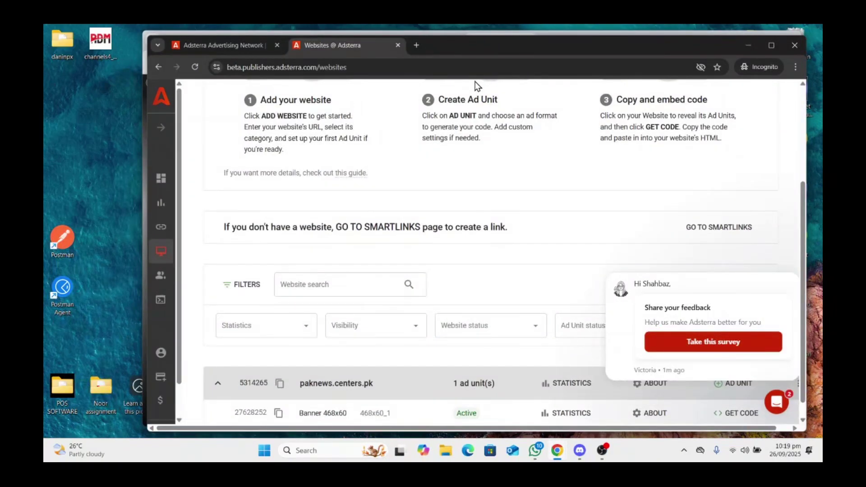
click(416, 49)
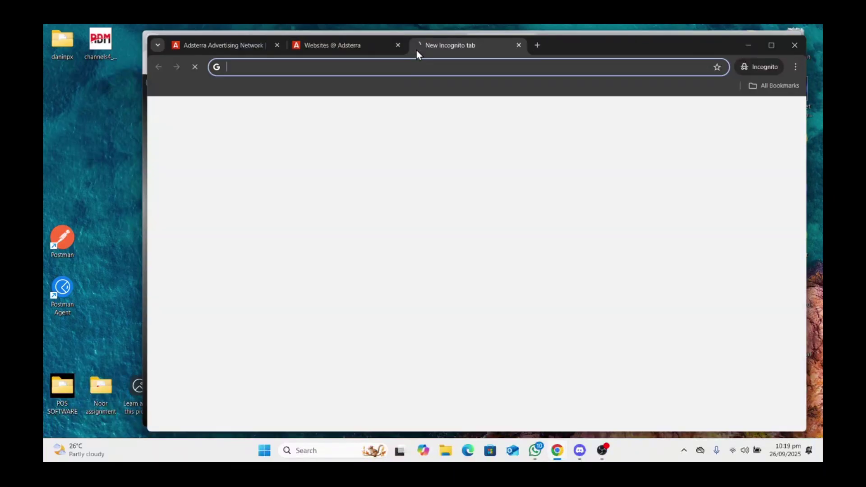
text(paknews.centers.pk)
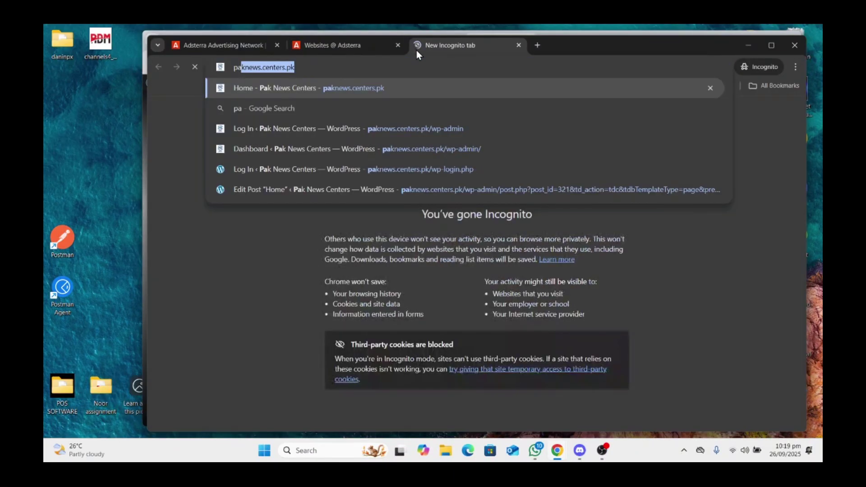
key(Return)
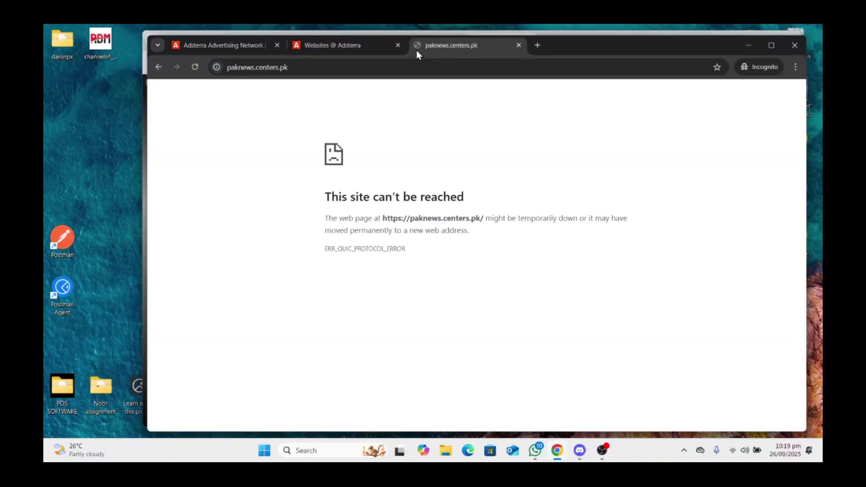
Cancel the stray Save As dialogs and close the unreachable paknews.centers.pk tab
key(ctrl+s)
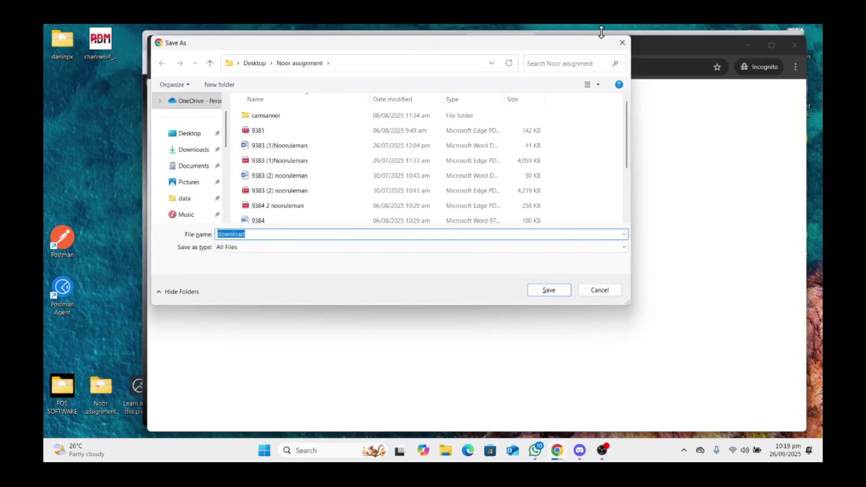
click(622, 41)
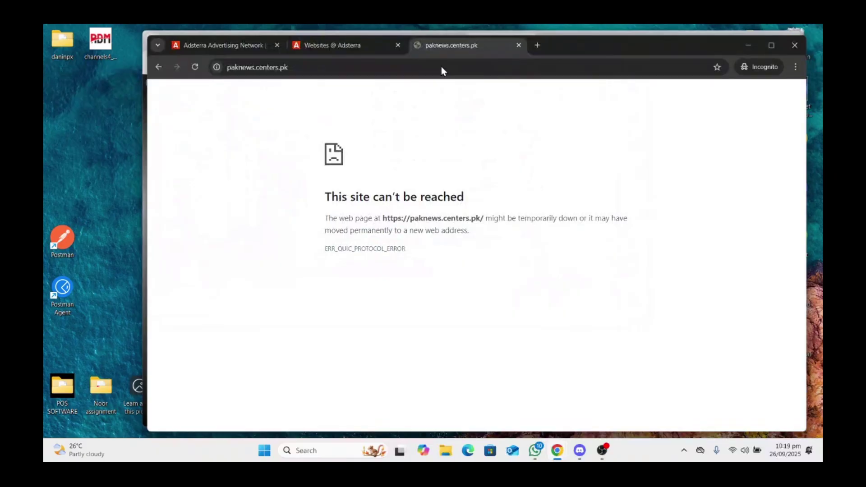
key(ctrl+s)
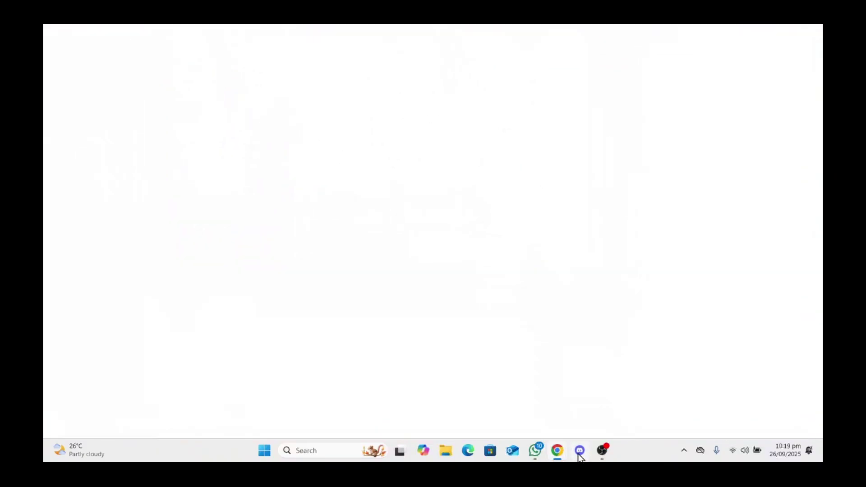
click(580, 457)
click(580, 456)
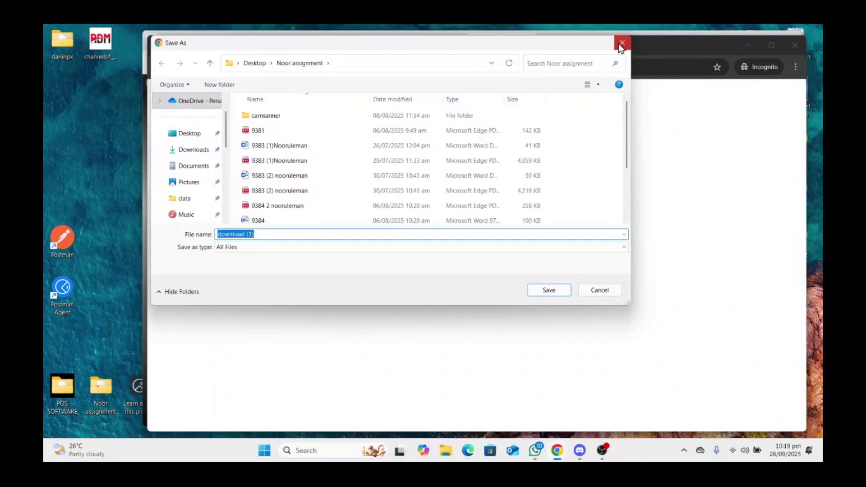
click(622, 43)
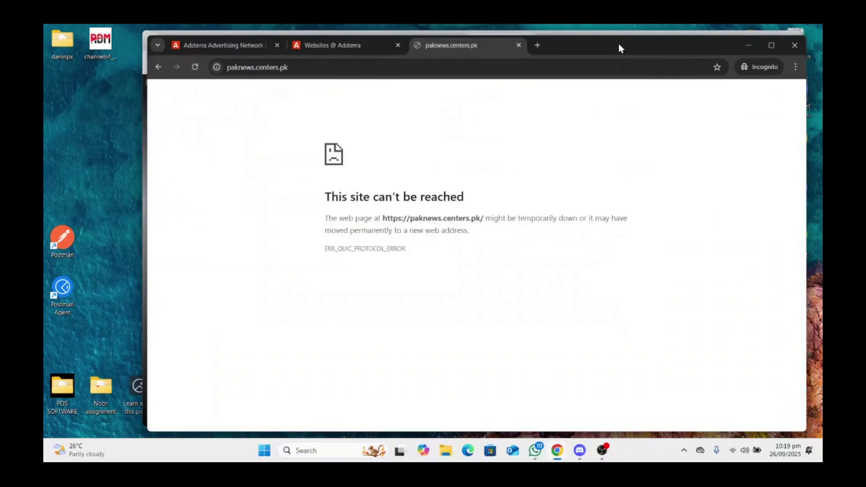
click(581, 457)
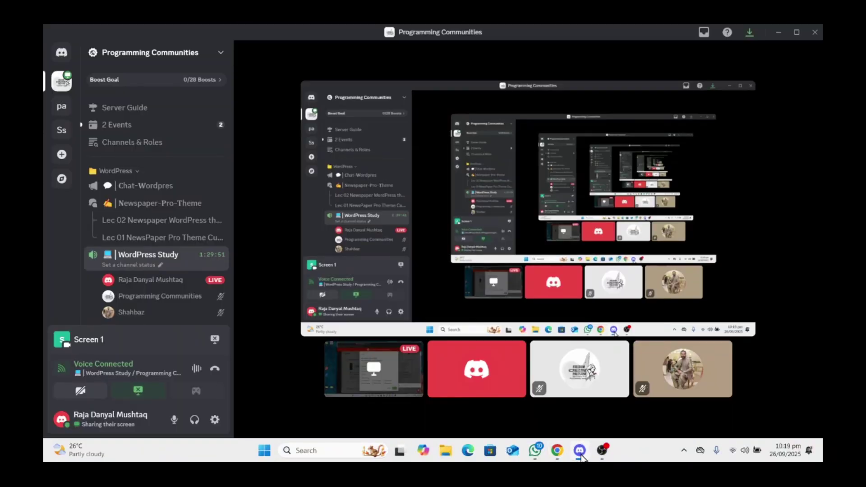
click(582, 457)
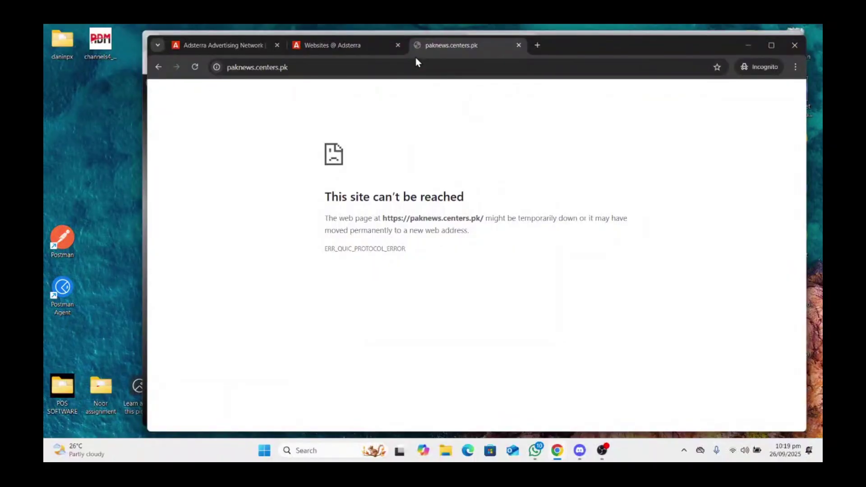
click(425, 67)
click(425, 72)
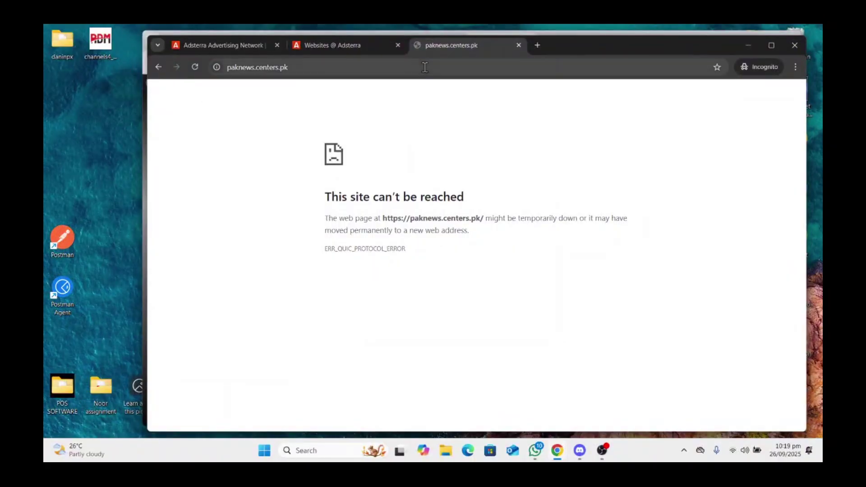
key(ctrl+s)
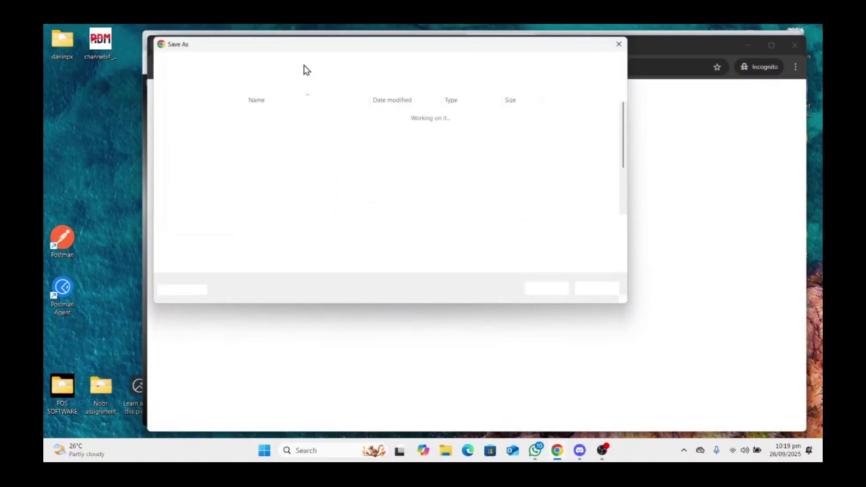
click(604, 285)
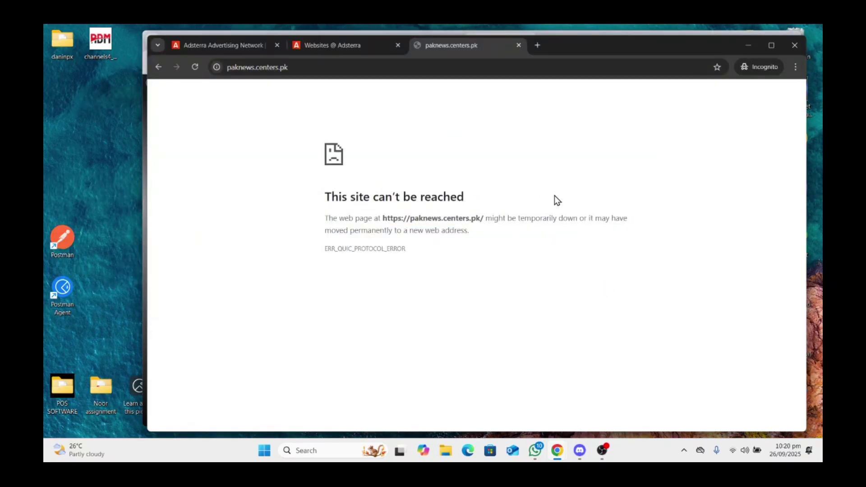
click(519, 45)
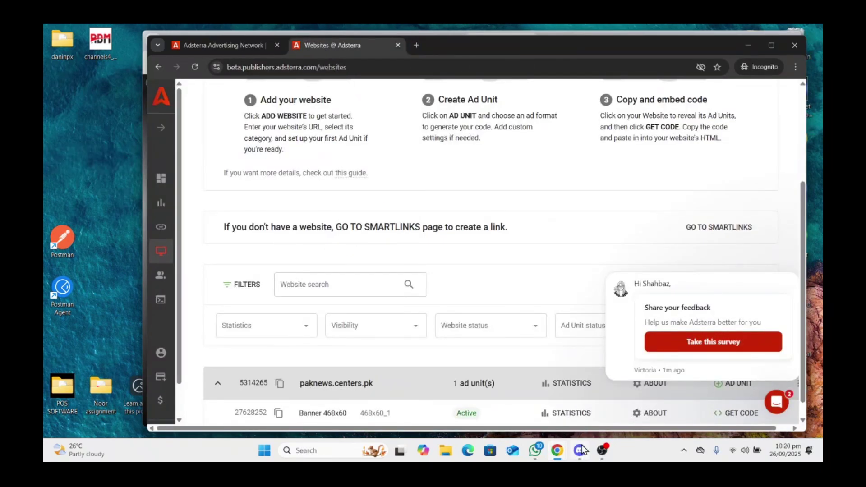
Reload the logged-in Pak News window and strip the login path to load the home page
mouse_move(565, 447)
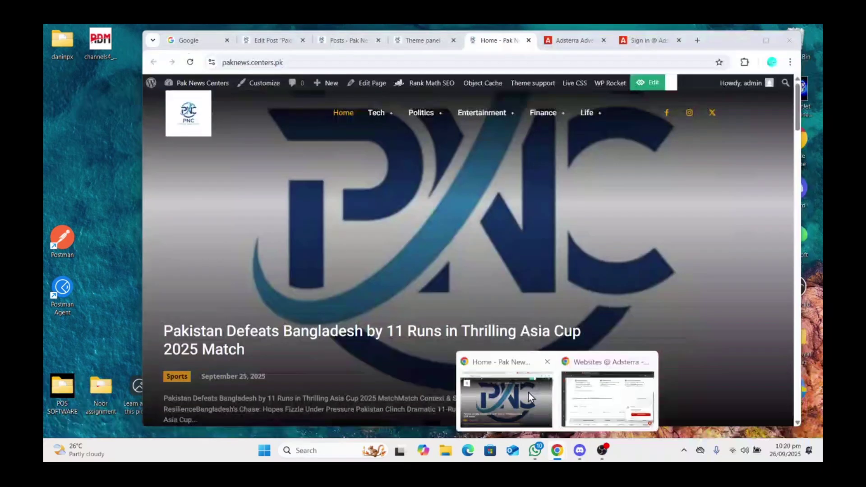
click(529, 392)
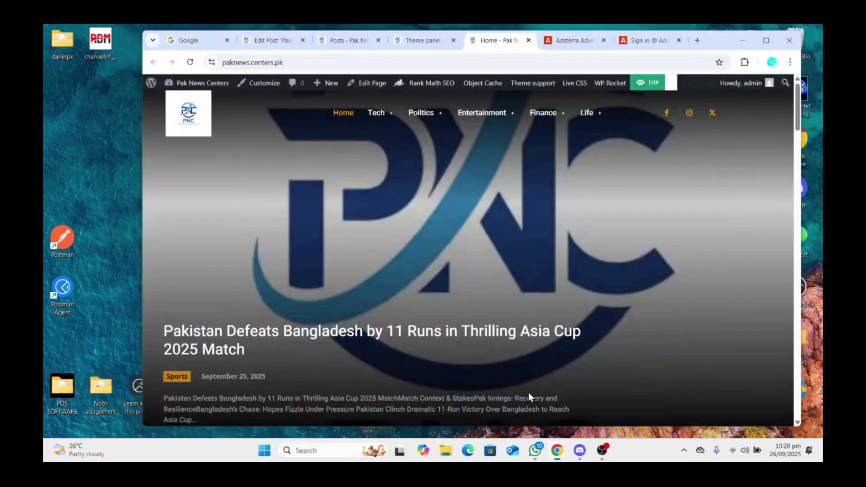
key(F5)
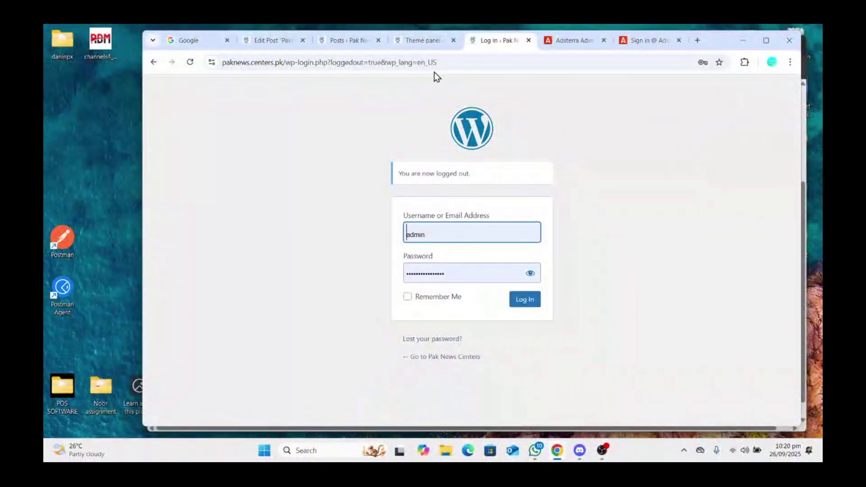
click(289, 58)
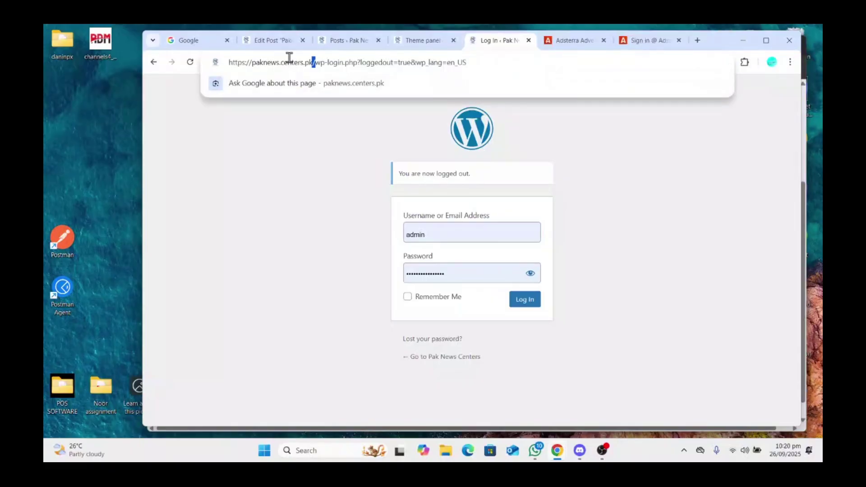
key(shift+Right)
key(shift+Right)
key(shift+Right)
key(shift+Right)
key(shift+Right)
key(shift+Right)
key(shift+Right)
key(shift+Right)
key(shift+Right)
key(shift+Right)
key(shift+Right)
key(shift+Right)
key(shift+Right)
key(shift+Right)
key(shift+Right)
key(shift+Right)
key(shift+Right)
key(shift+Right)
key(shift+Right)
key(shift+Right)
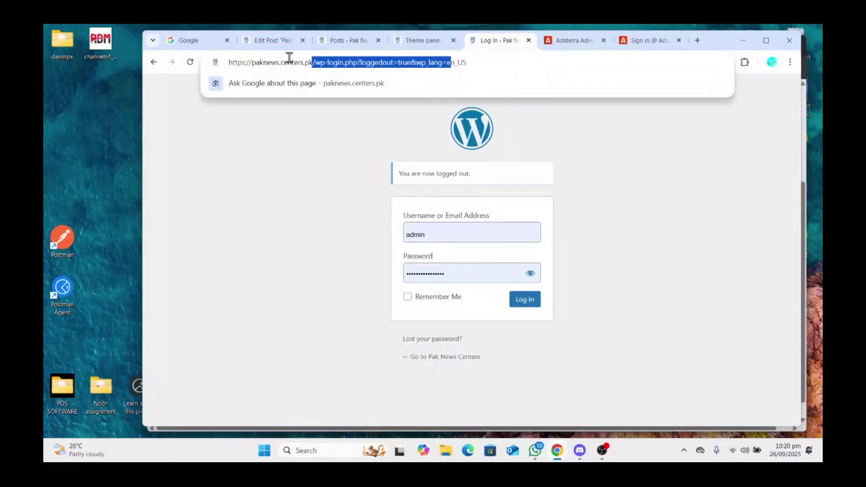
key(BackSpace)
key(Return)
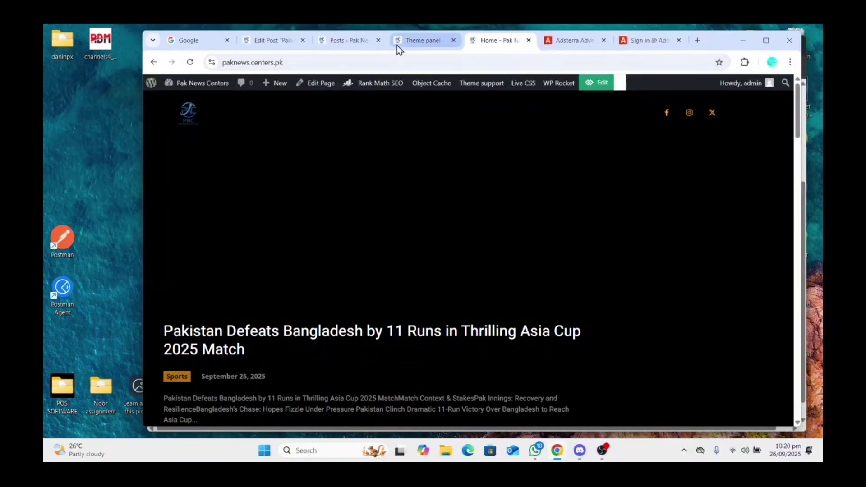
Close the Posts, Theme panel and Edit Post tabs and log out of WordPress admin
click(380, 39)
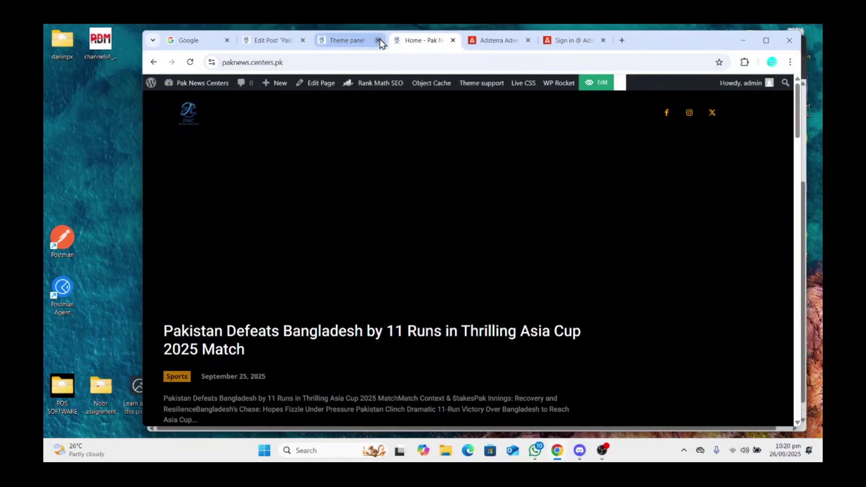
click(380, 39)
click(301, 41)
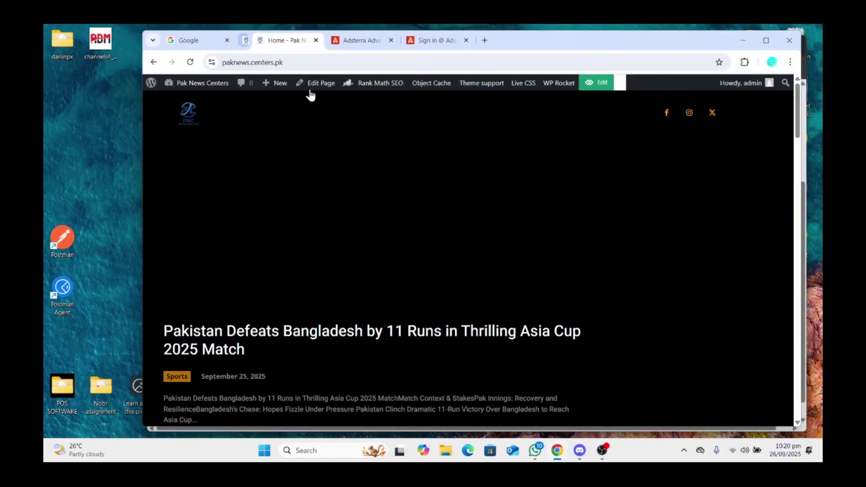
mouse_move(734, 82)
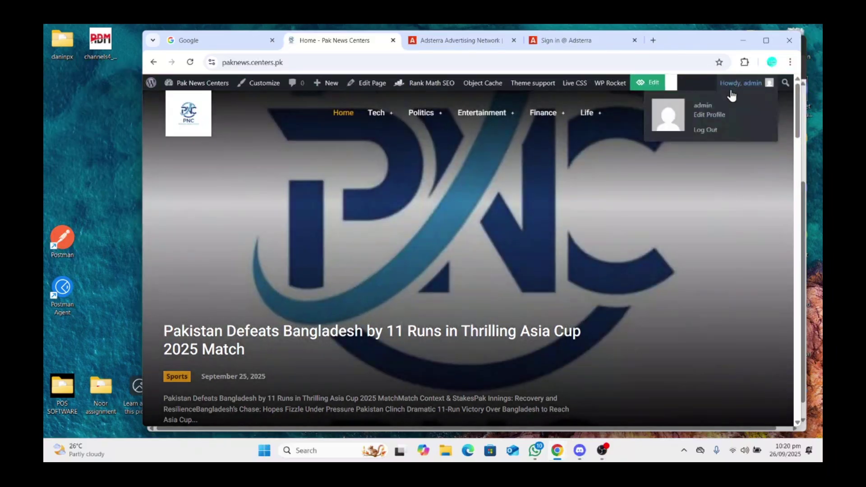
click(707, 130)
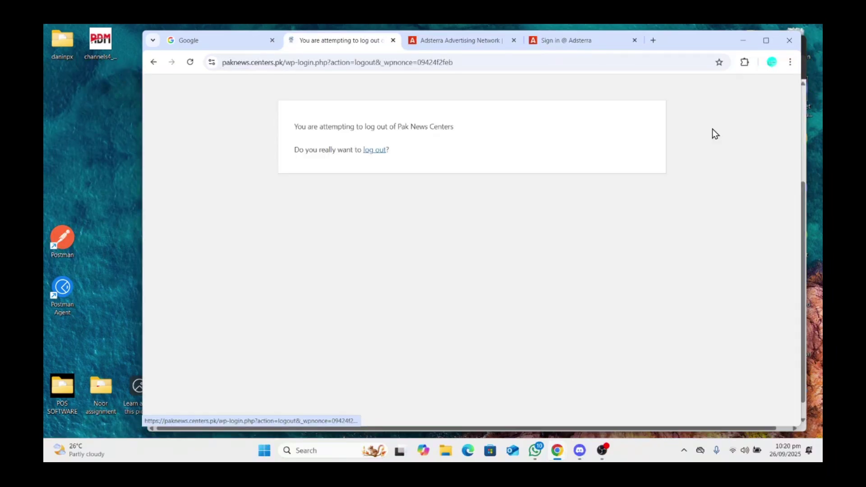
click(374, 152)
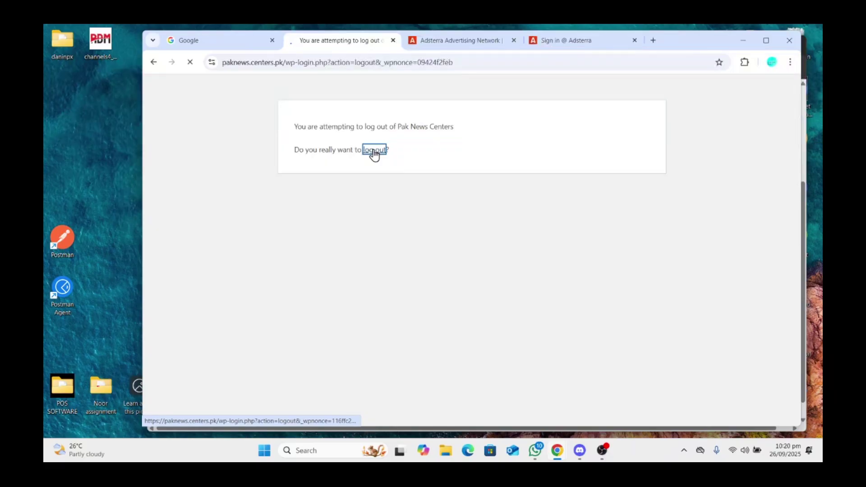
Load the home page again, log out once more, and go to Pak News Centers
click(293, 65)
click(293, 66)
key(shift+Right)
key(shift+Right)
key(shift+Right)
key(shift+Right)
key(shift+Right)
key(shift+Right)
key(shift+Right)
key(shift+Right)
key(shift+Right)
key(shift+Right)
key(shift+Right)
key(shift+Right)
key(shift+Right)
key(shift+Right)
key(shift+Right)
key(shift+Right)
key(shift+Right)
key(shift+Right)
key(shift+Right)
key(shift+Right)
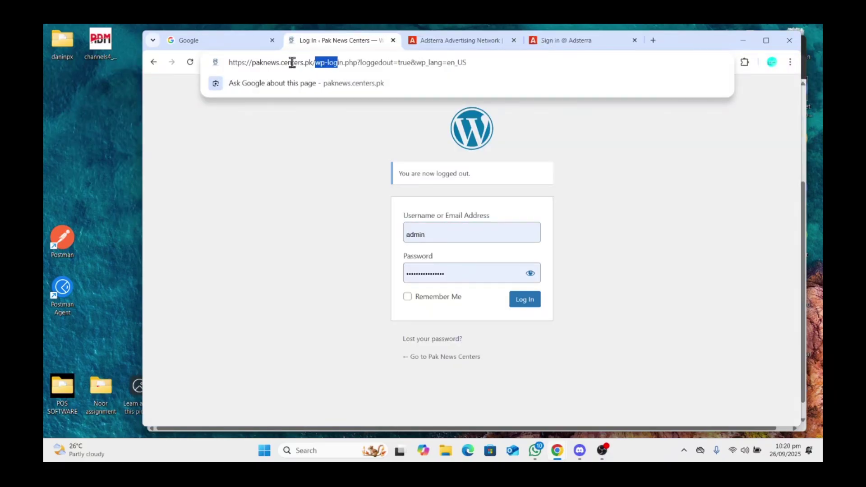
key(shift+Right)
key(shift+Right)
key(shift+Right)
key(shift+Right)
key(shift+Right)
key(shift+Right)
key(shift+Right)
key(shift+Right)
key(shift+Right)
key(shift+Right)
key(shift+Right)
key(shift+Right)
key(shift+Right)
key(shift+Right)
key(shift+Right)
key(shift+Right)
key(shift+Right)
key(shift+Right)
key(shift+Right)
key(shift+Right)
key(BackSpace)
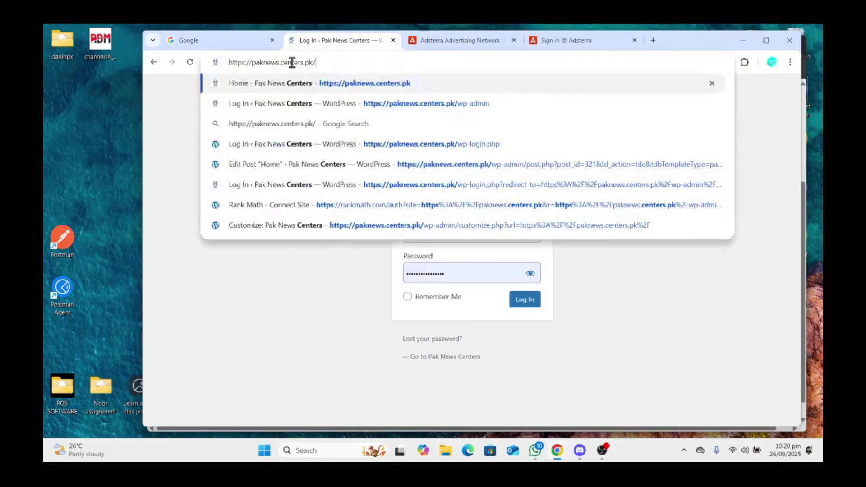
key(Return)
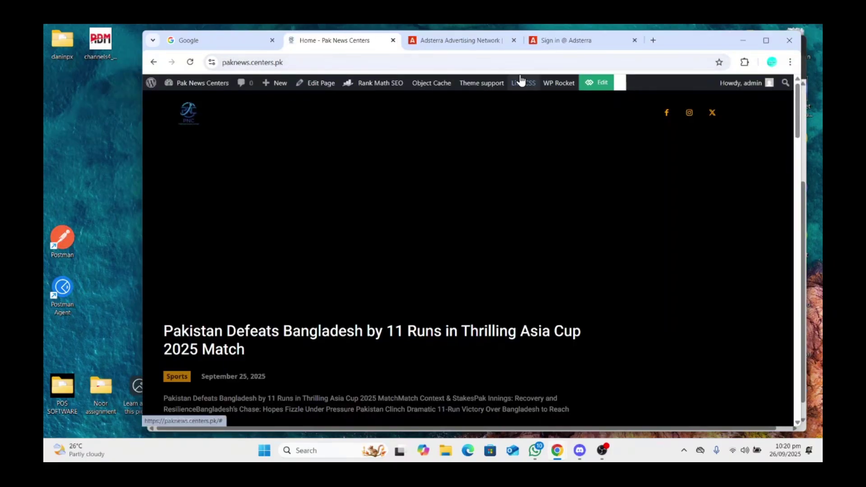
mouse_move(743, 92)
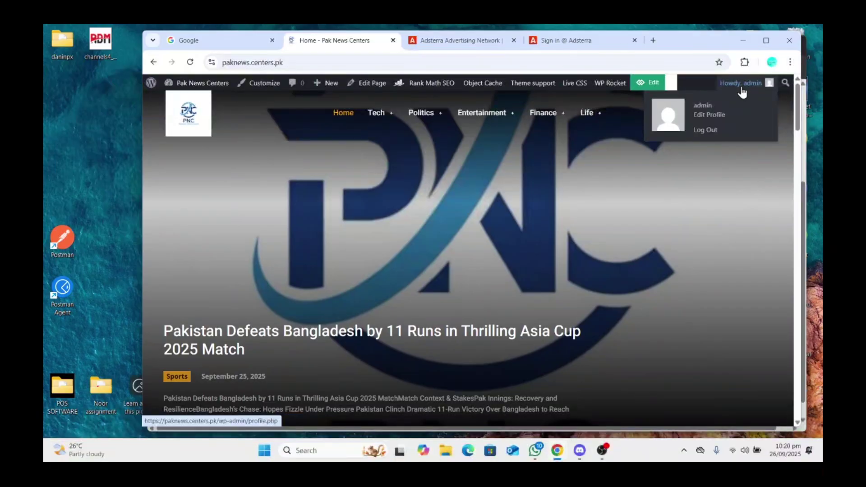
click(711, 131)
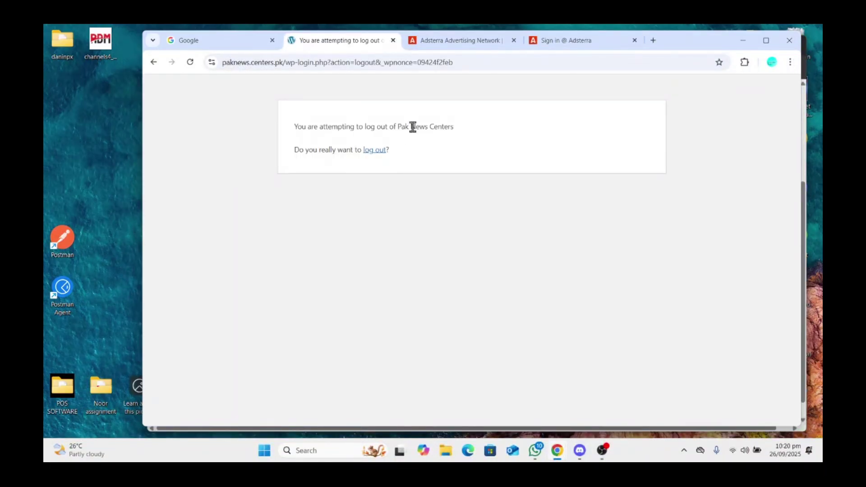
click(367, 151)
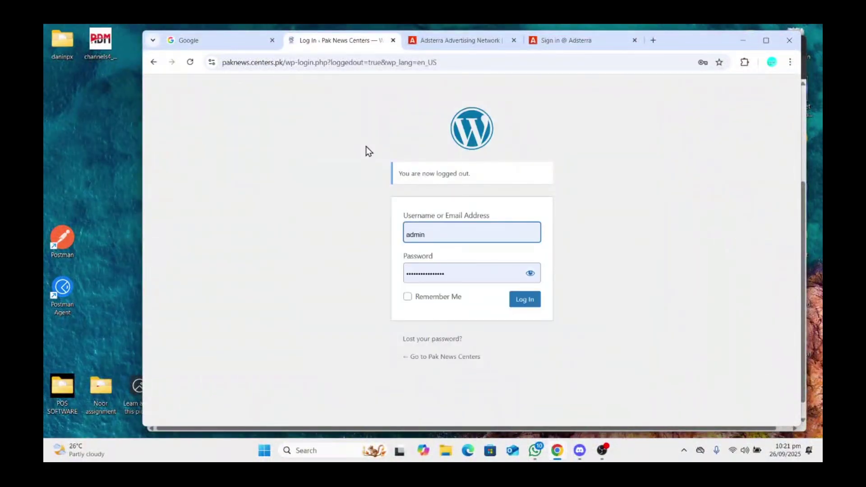
click(428, 360)
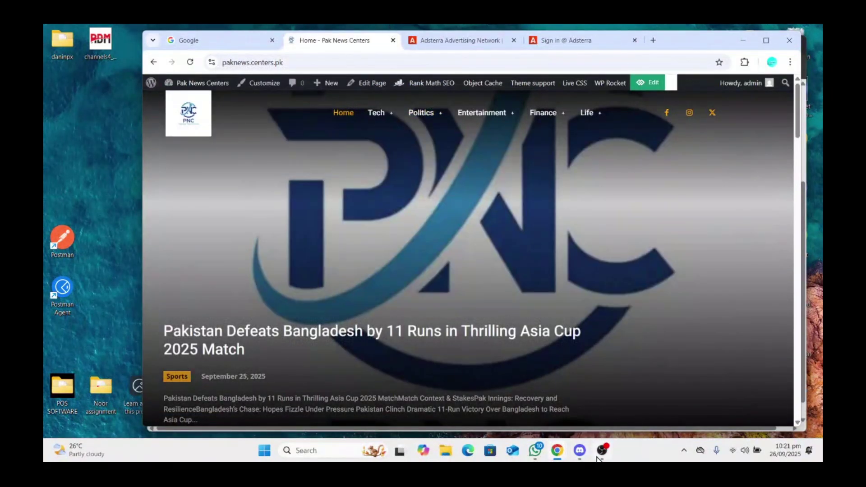
Bring up the Adsterra websites window, then move to Microsoft Edge's blank new tab
mouse_move(561, 448)
click(603, 387)
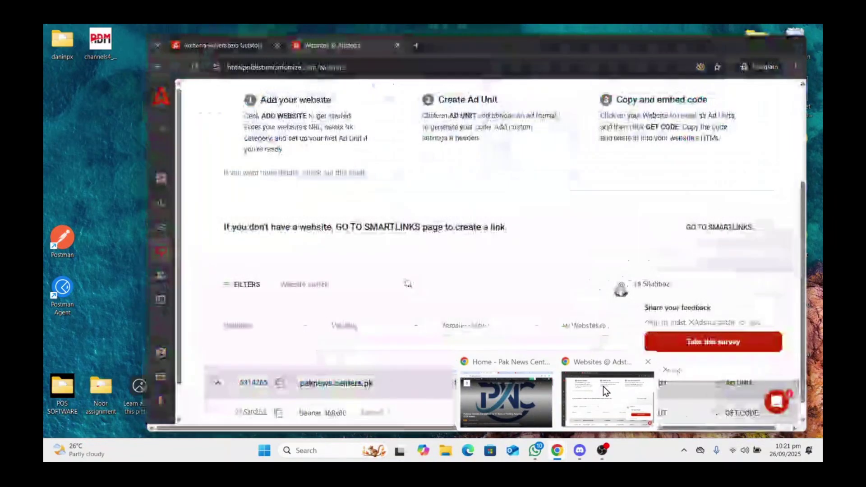
click(603, 386)
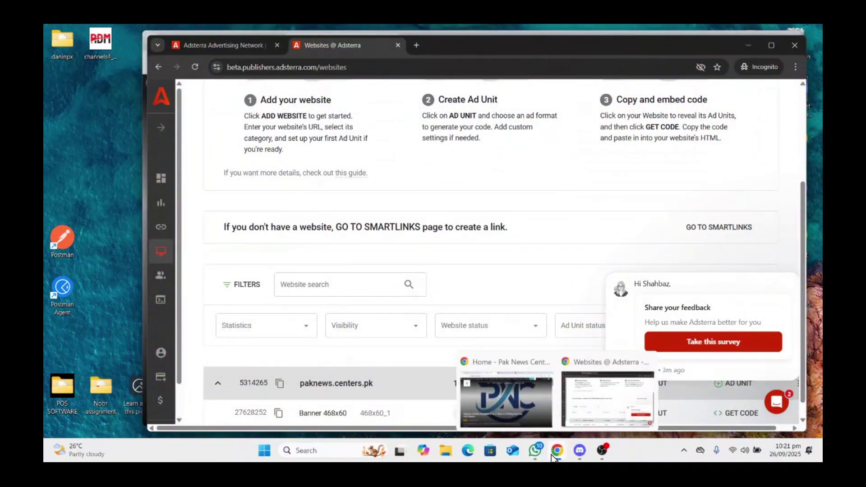
click(468, 450)
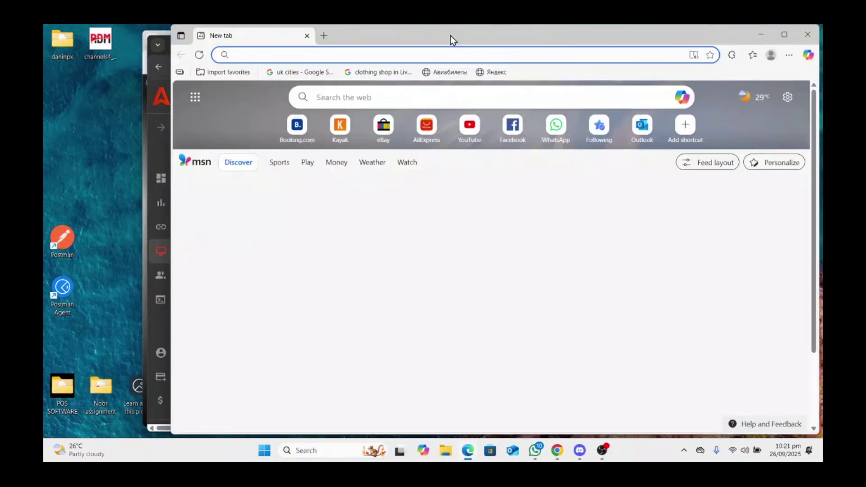
text(pa)
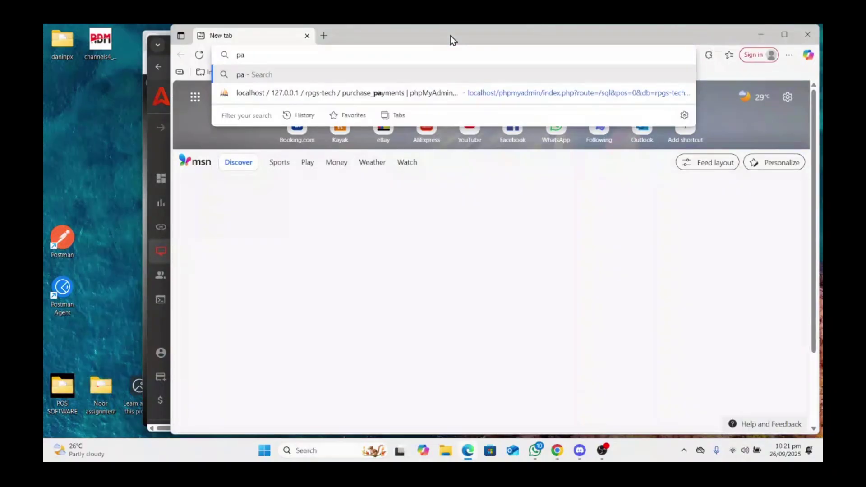
text(k)
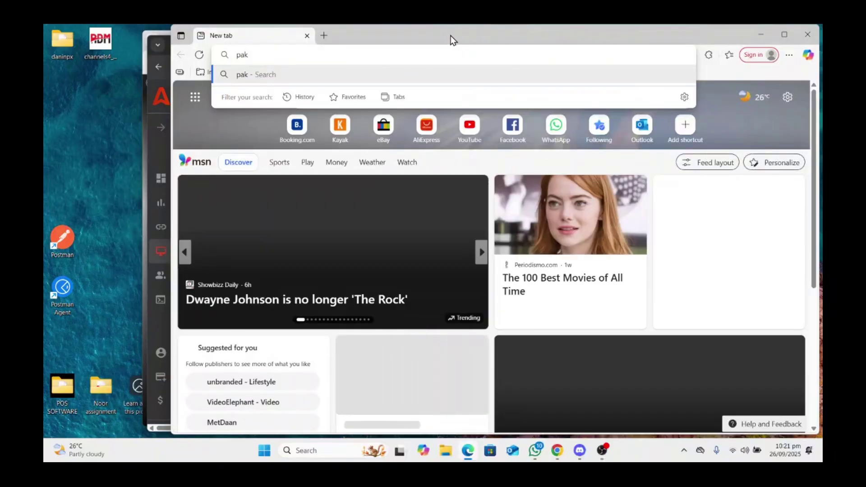
key(BackSpace)
key(BackSpace)
key(BackSpace)
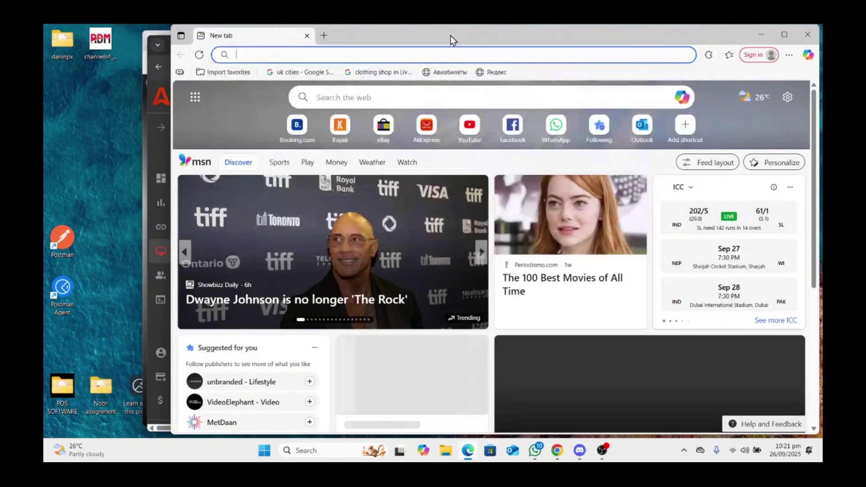
Copy the Pak News site address and paste it into Edge, then stop the load
key(alt+Tab)
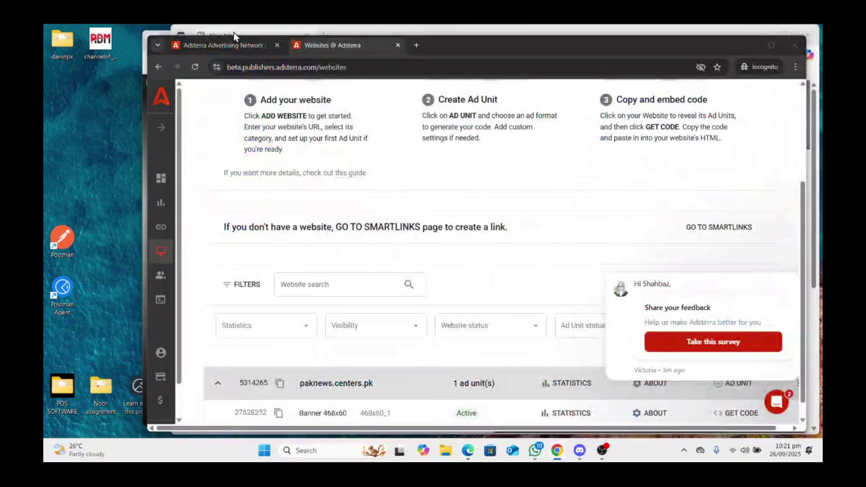
key(alt+Tab)
key(Tab)
click(300, 60)
key(ctrl+c)
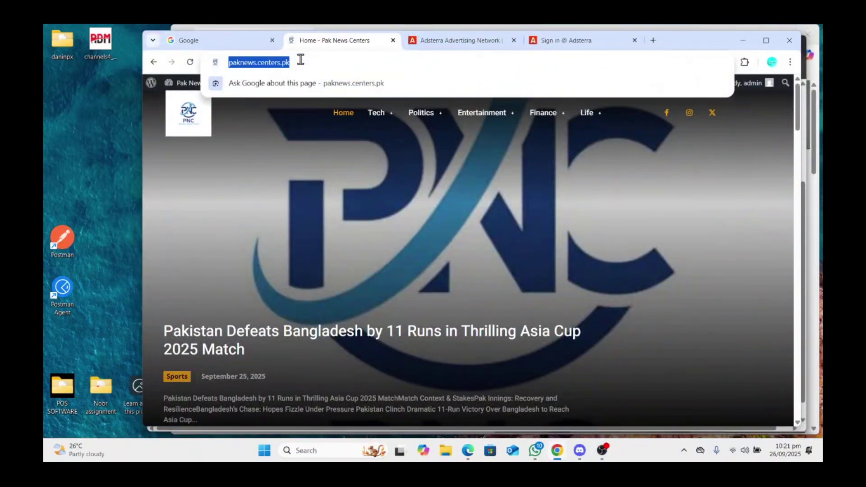
key(alt+Tab)
key(alt+Tab)
key(Tab)
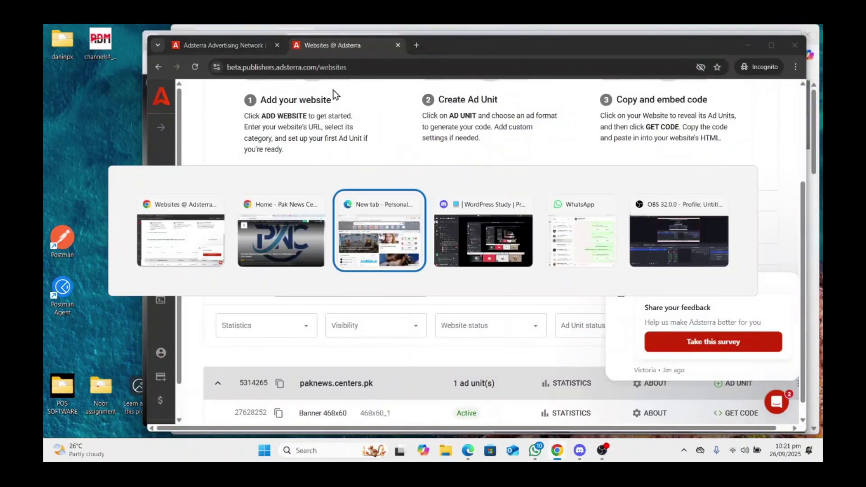
key(ctrl+v)
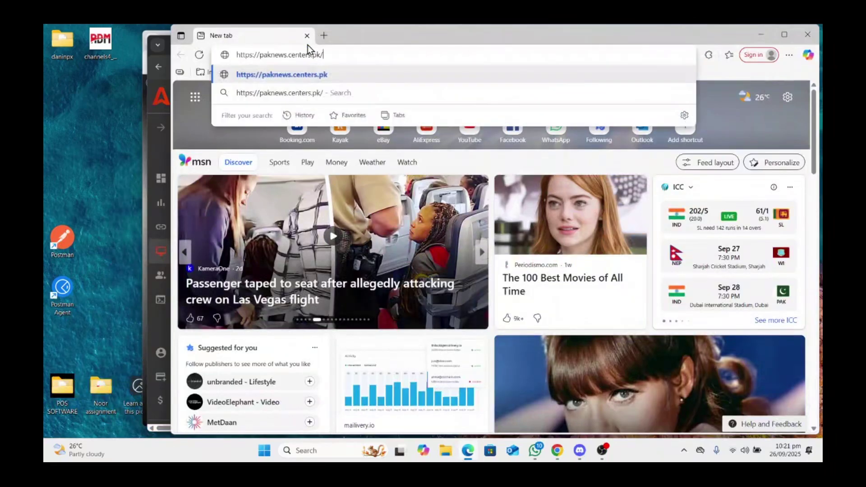
key(Return)
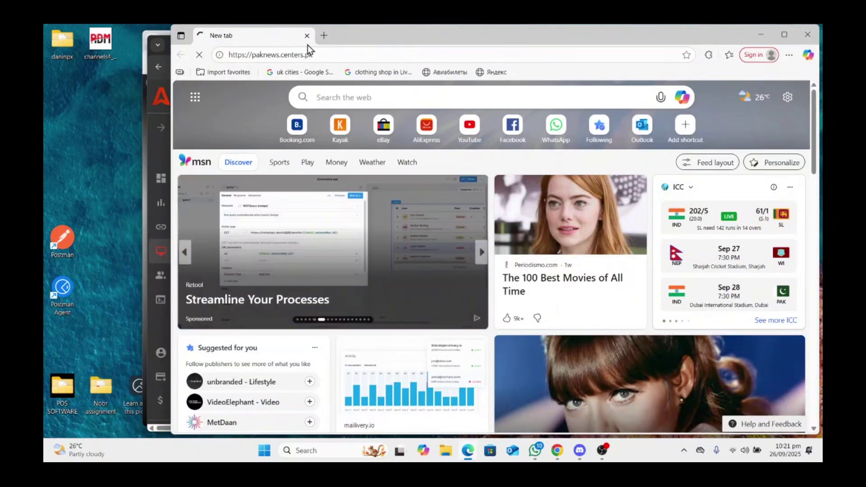
key(Escape)
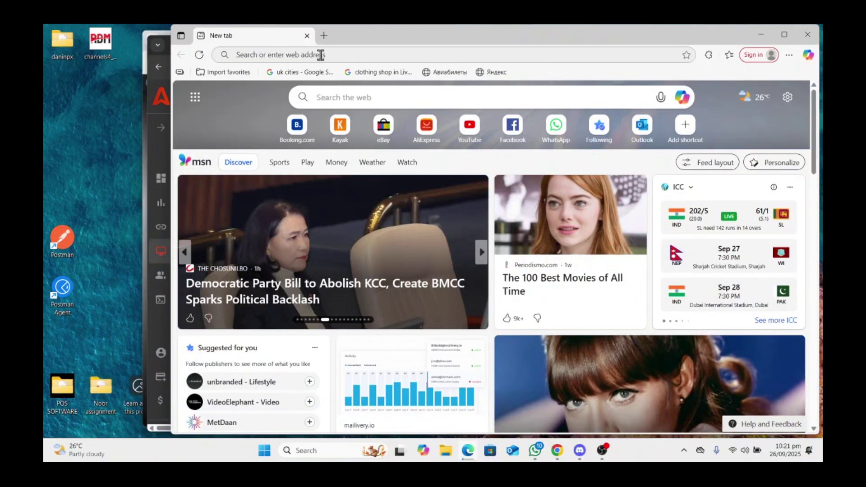
click(320, 55)
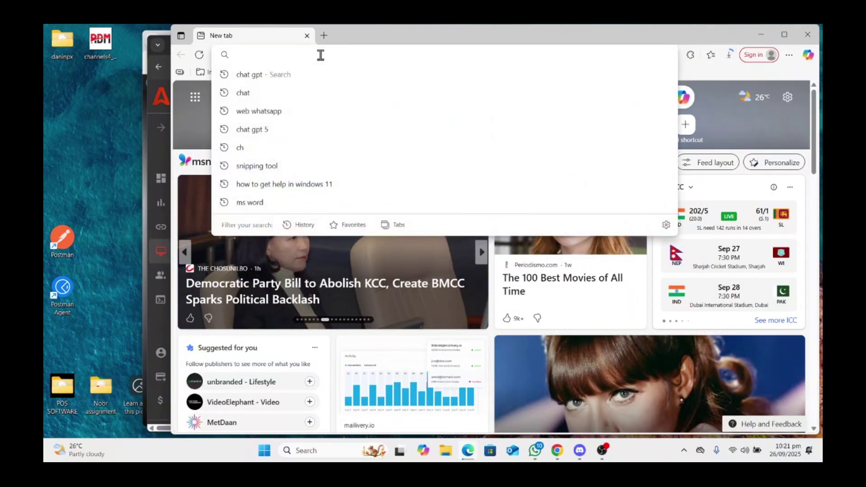
click(469, 34)
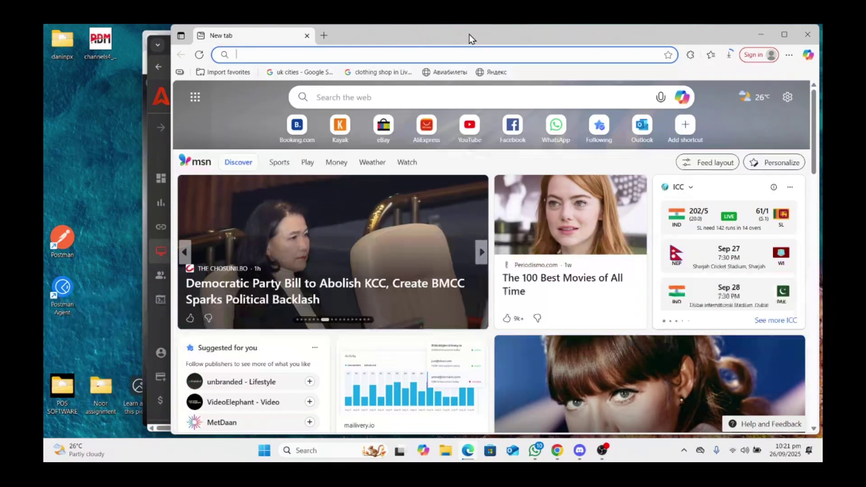
click(580, 51)
key(ctrl+v)
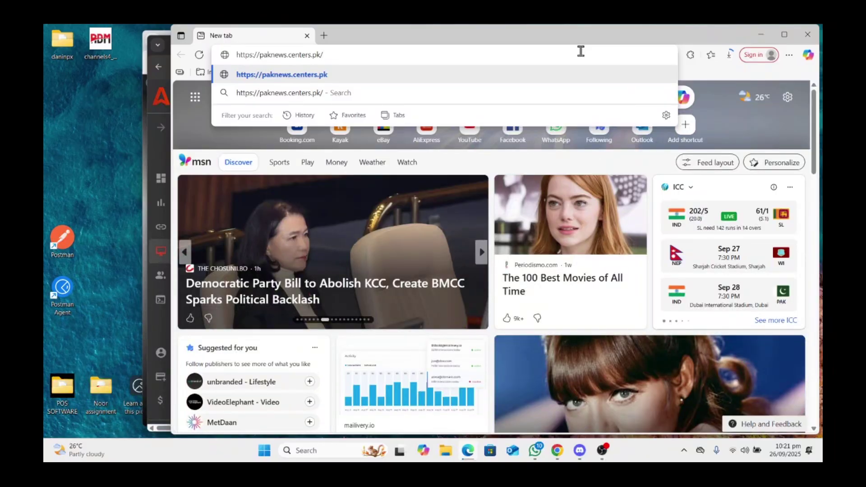
key(Return)
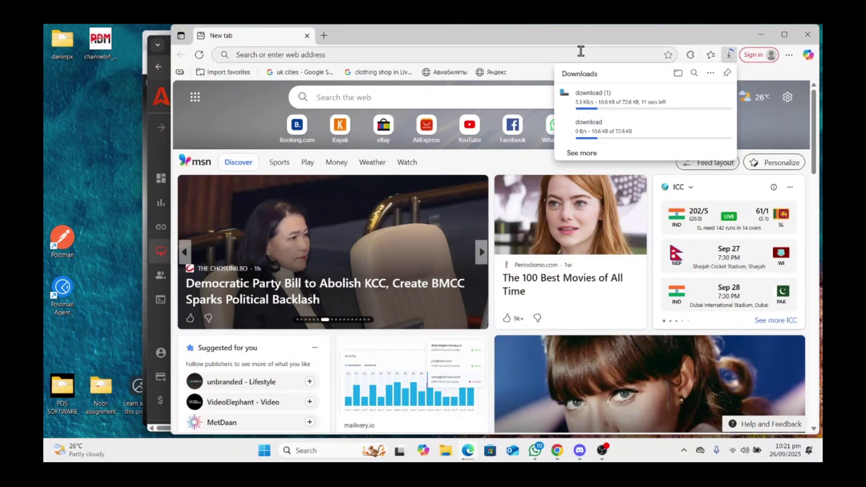
click(536, 455)
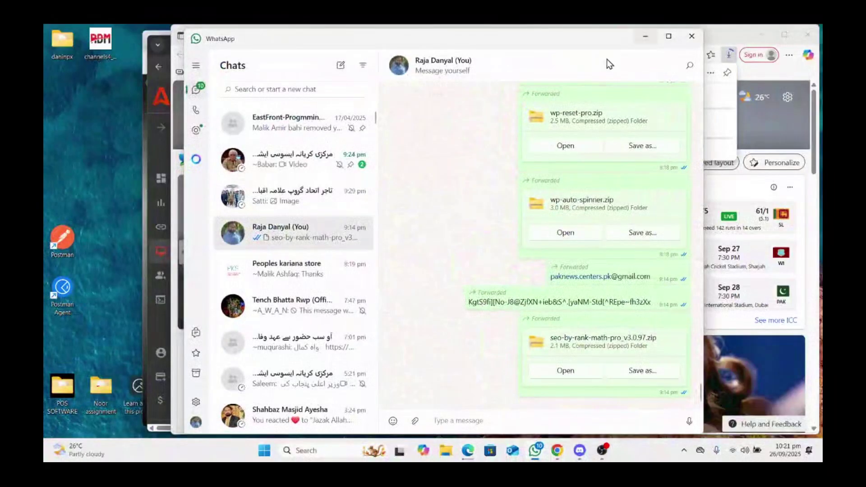
click(691, 36)
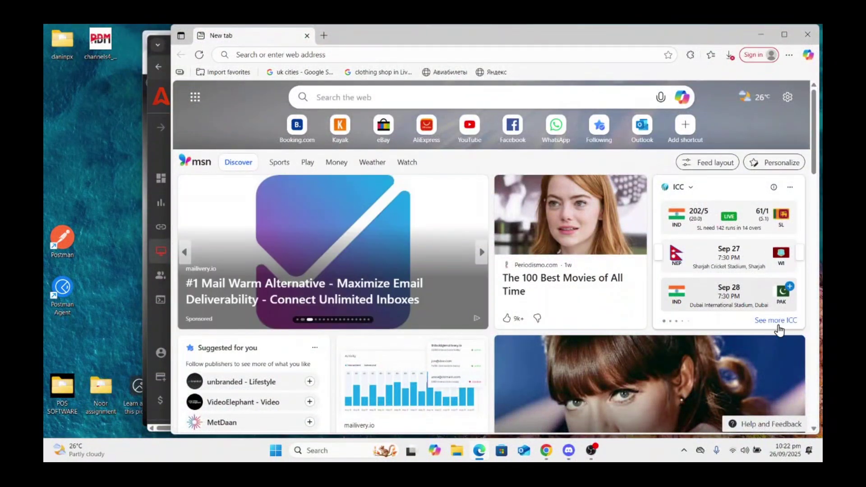
Bring the Pak News Chrome window forward and reload it to reach the prefilled login page
mouse_move(547, 449)
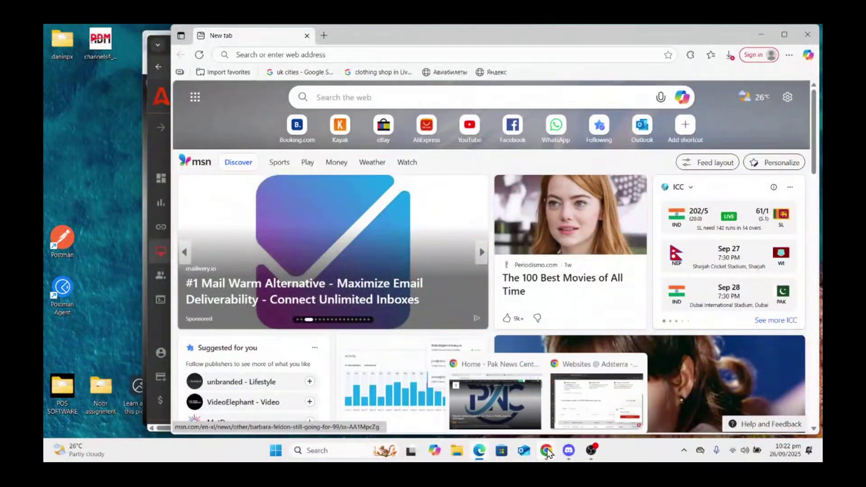
click(517, 388)
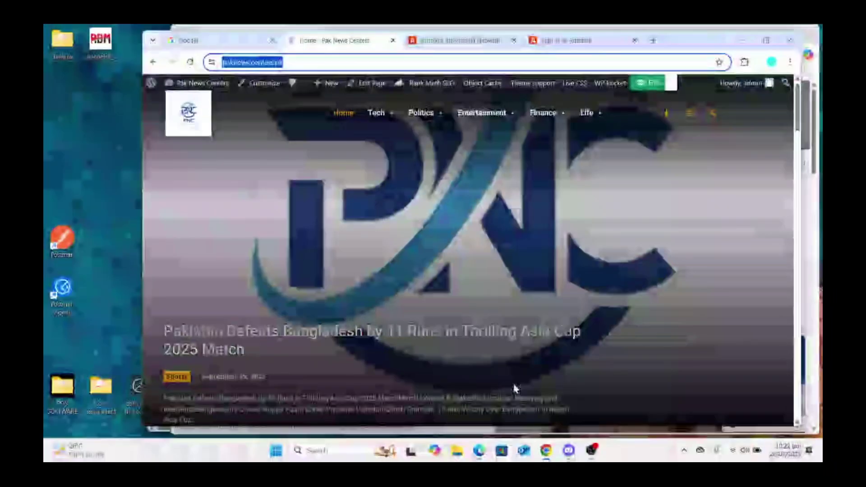
click(194, 118)
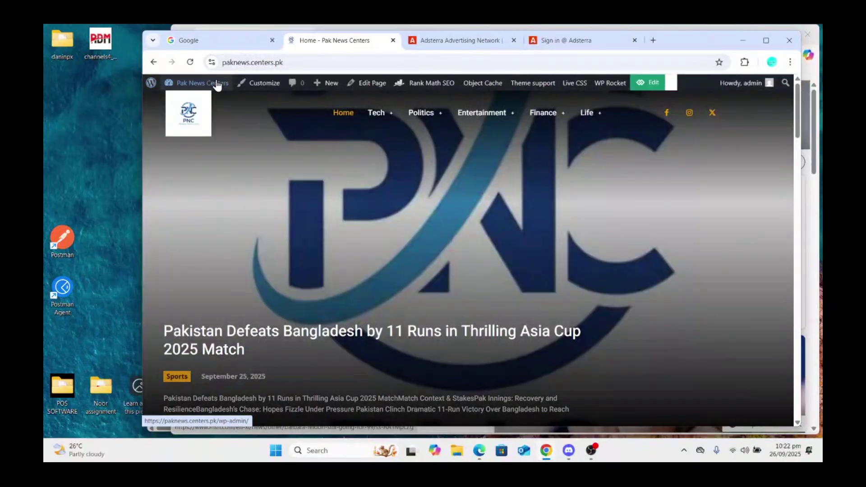
mouse_move(217, 85)
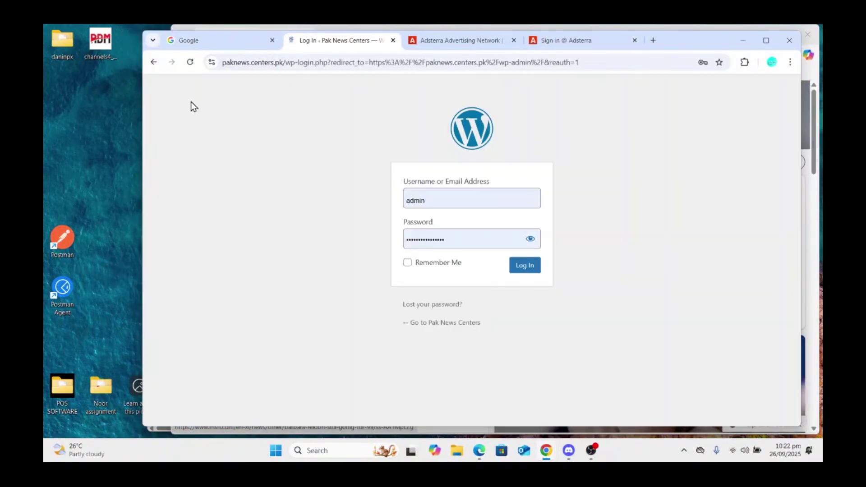
Log in to the Pak News Centers admin and open the Newspaper theme panel
click(535, 267)
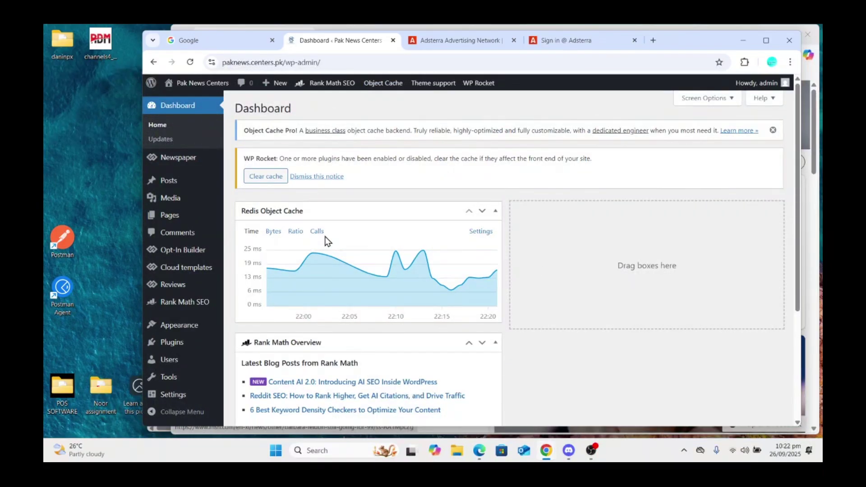
mouse_move(180, 161)
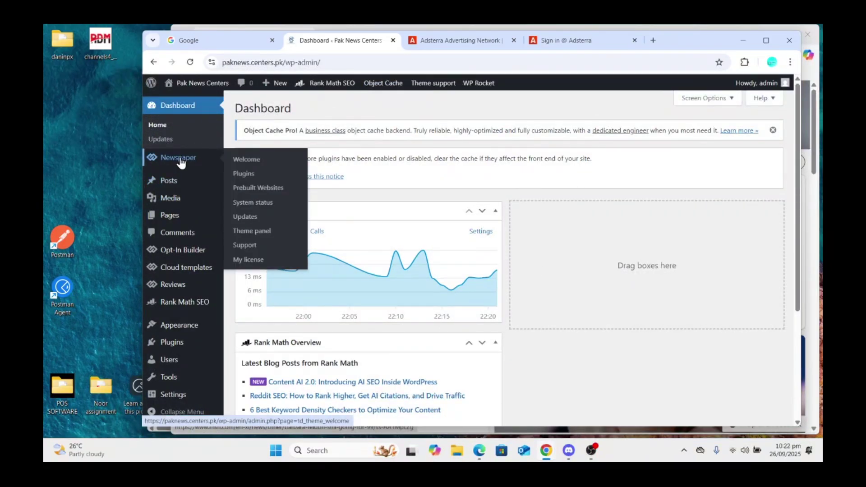
click(264, 236)
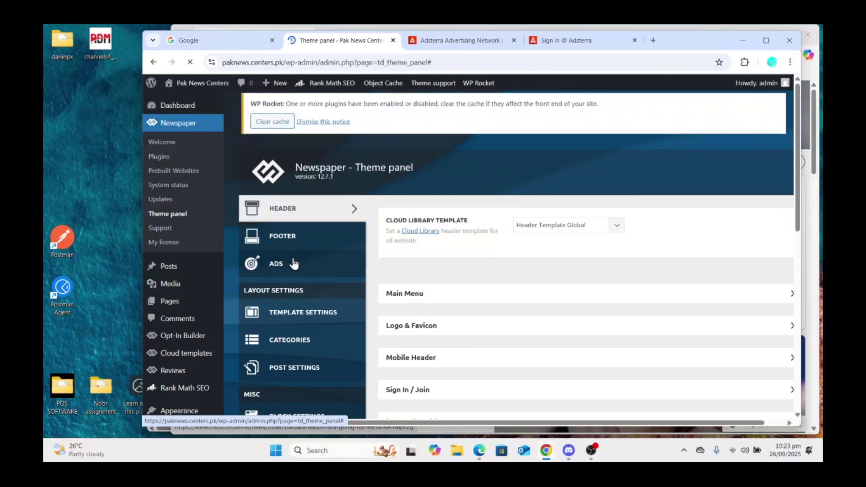
Expand the Header ad under Ads and save the settings with the banner script kept
click(276, 265)
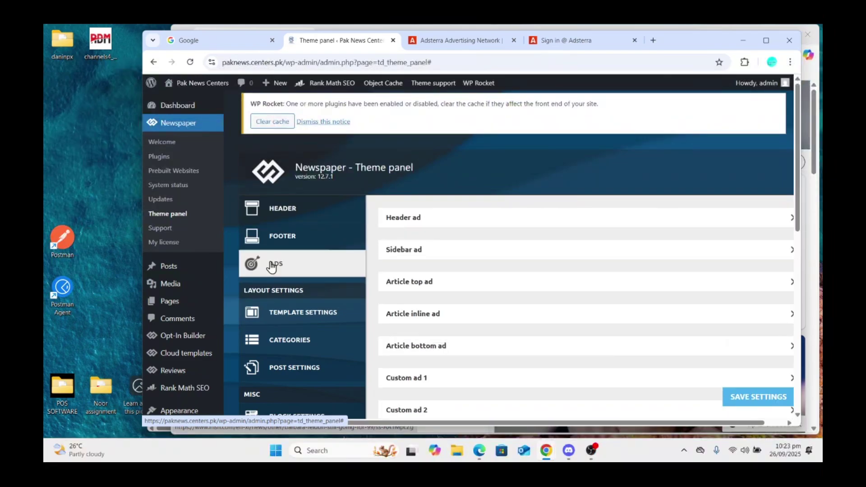
click(402, 218)
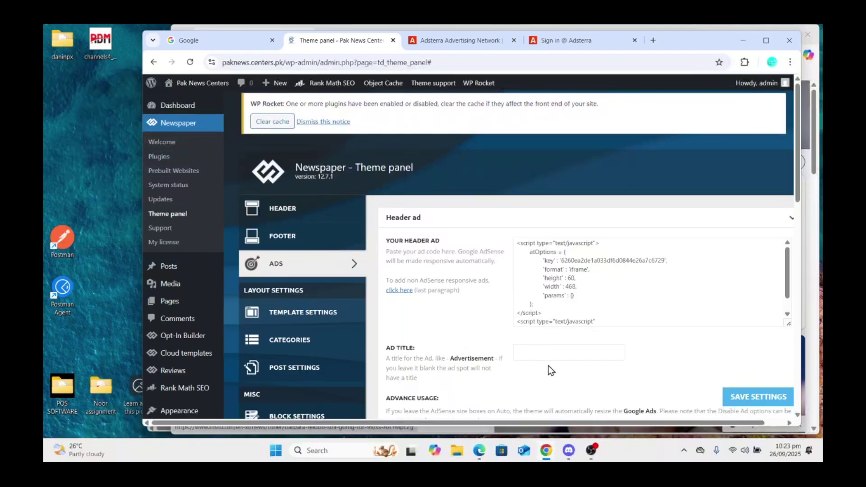
click(542, 353)
scroll(471, 251, down, 2)
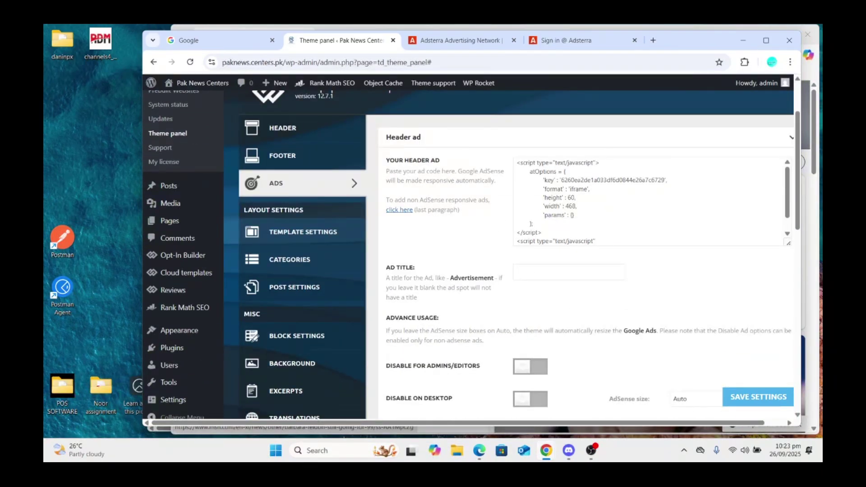
scroll(471, 251, down, 4)
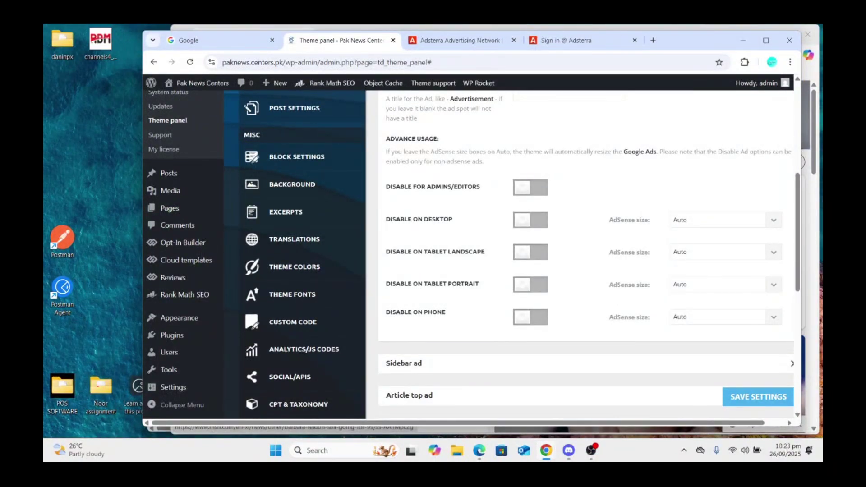
click(751, 399)
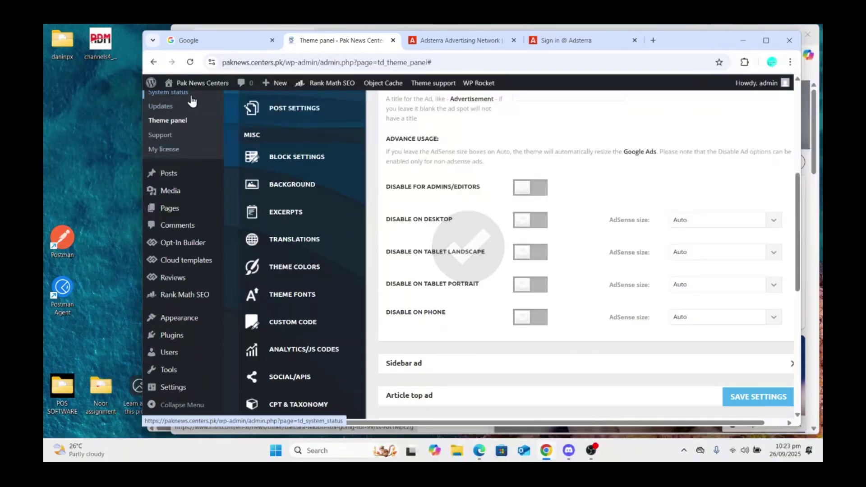
Open the live site in a new tab to view it, then return to the Header ad settings
mouse_move(191, 81)
middle_click(180, 101)
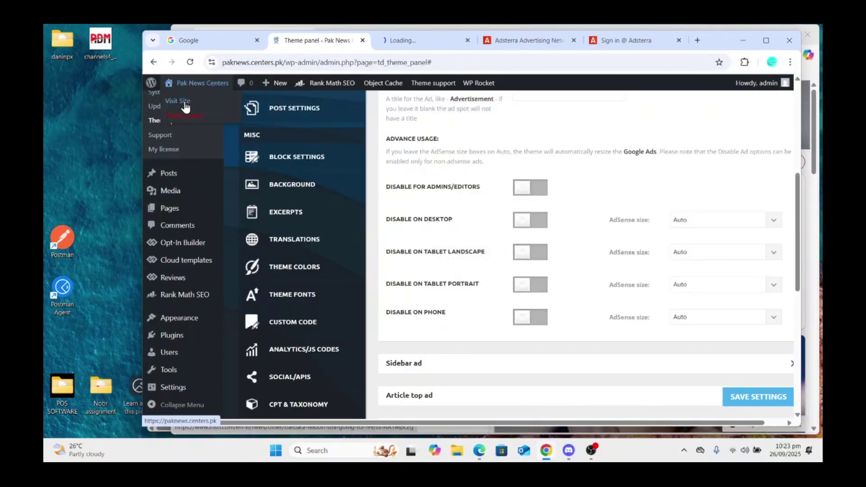
click(404, 39)
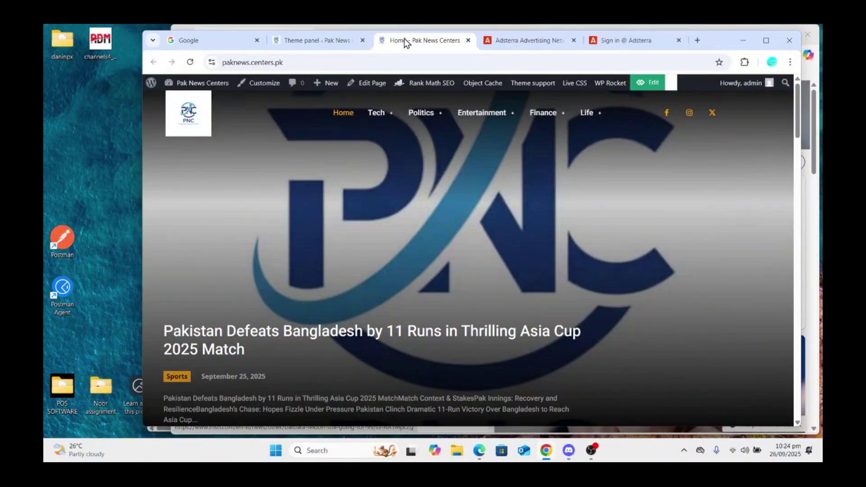
click(319, 41)
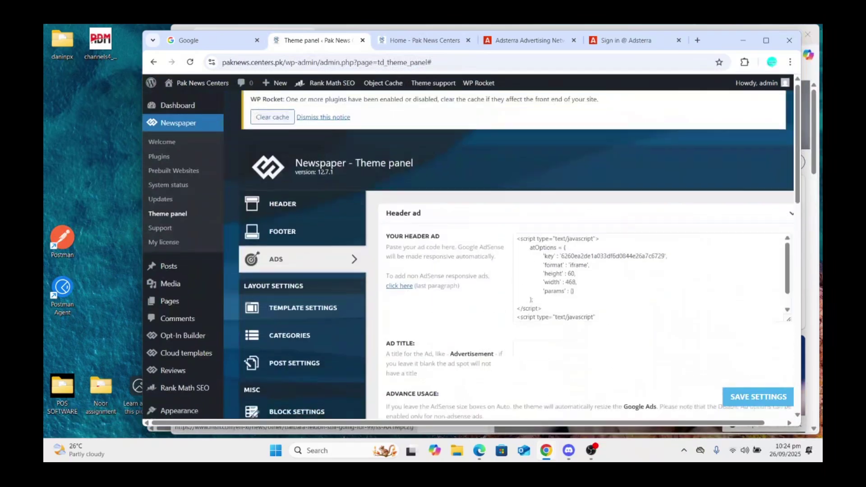
Delete all the Header ad code and save the theme settings with the slot empty
click(595, 331)
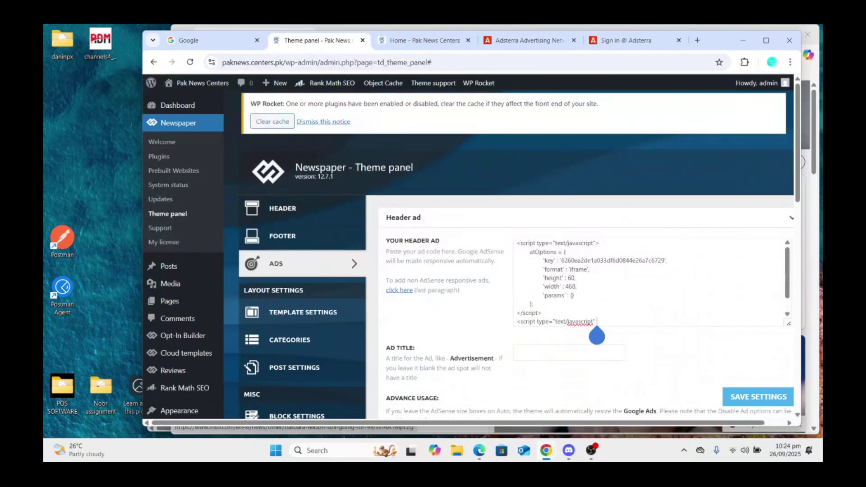
key(ctrl+a)
key(ctrl+c)
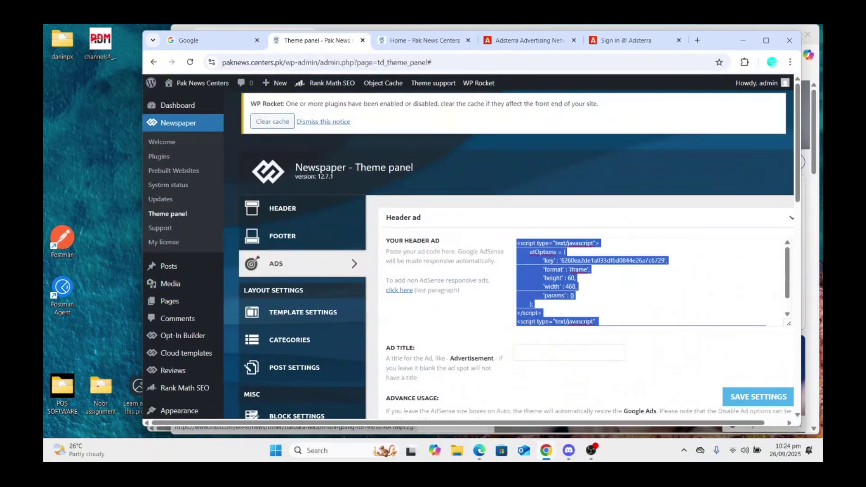
key(BackSpace)
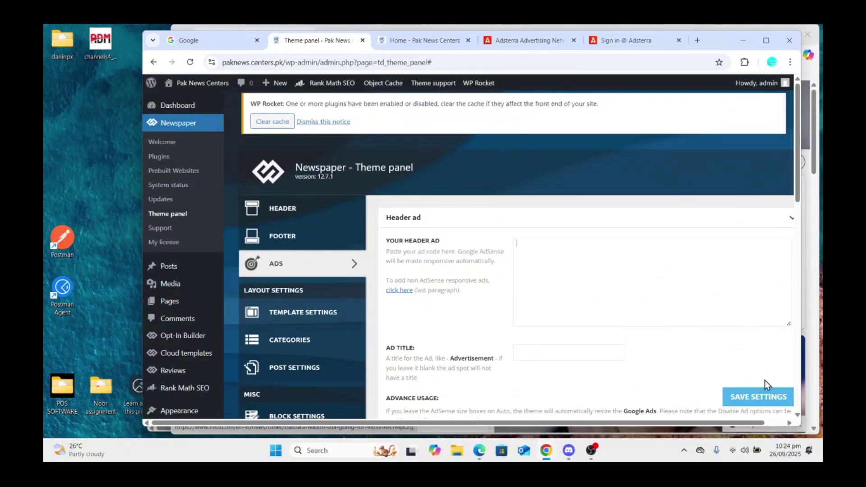
click(759, 398)
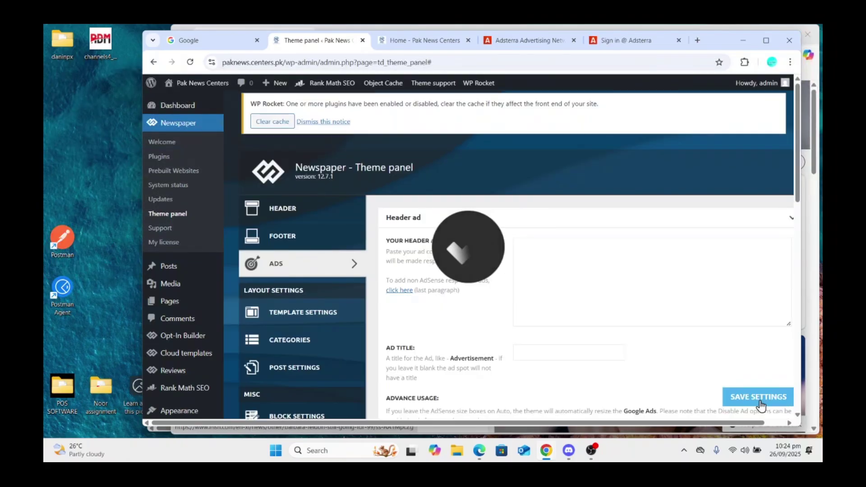
click(424, 41)
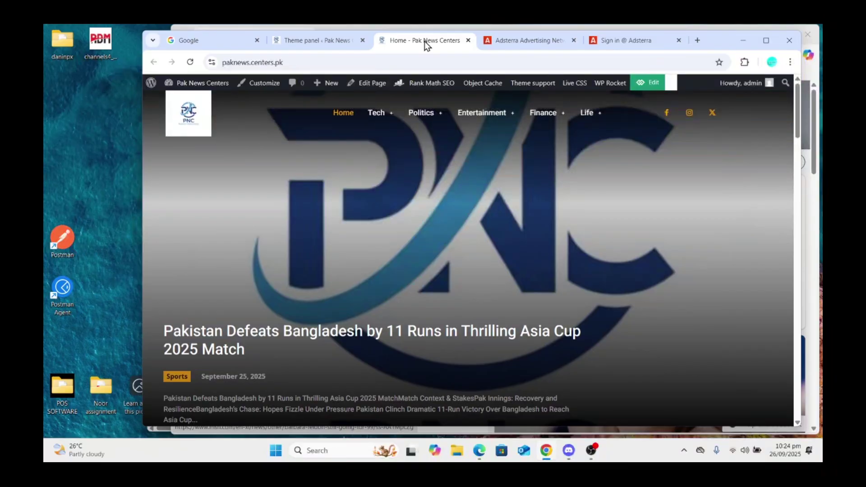
Reload the live Pak News homepage, then go back to the Theme panel tab
click(396, 55)
key(Return)
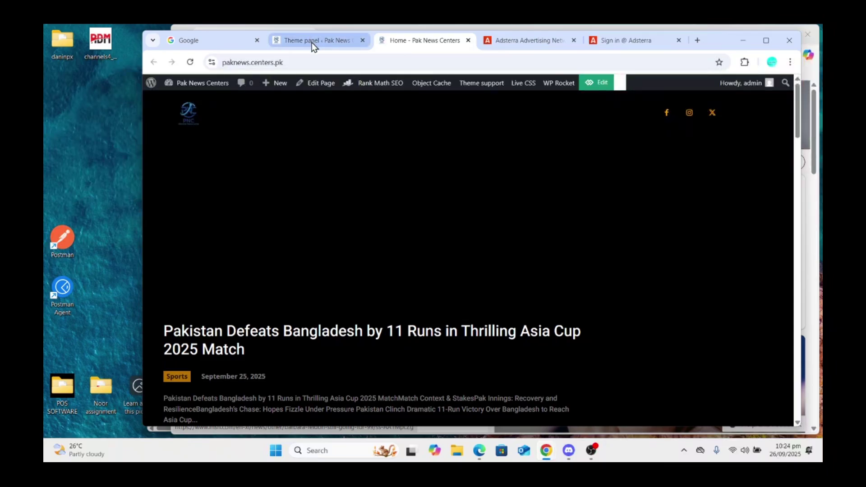
right_click(312, 43)
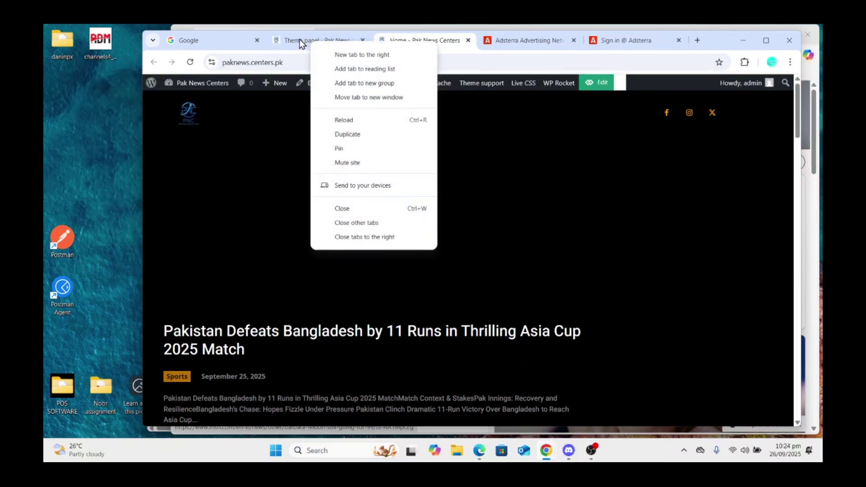
click(299, 40)
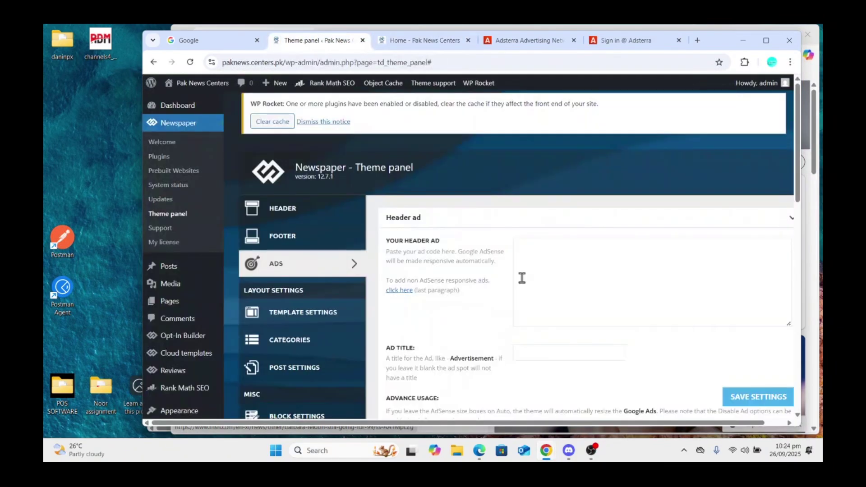
Paste the Adsterra 468x60 banner script back into the Header ad box and save
click(557, 289)
key(ctrl+v)
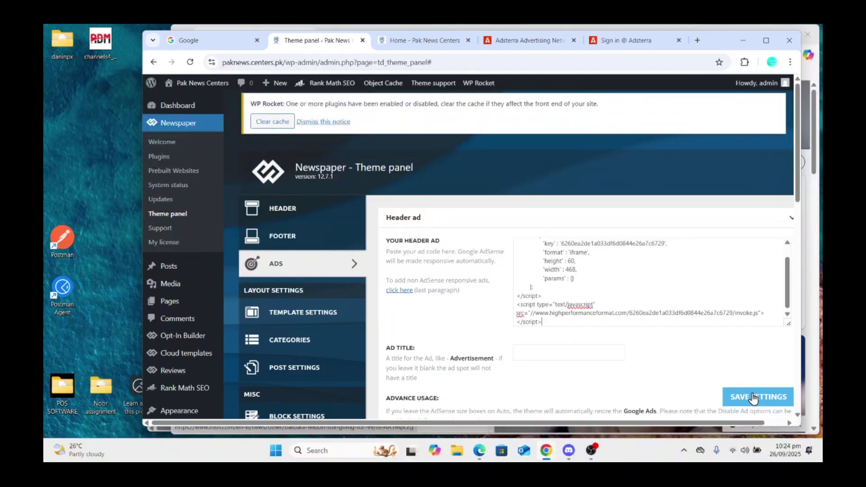
click(752, 395)
Scroll through the Ads slots and expand the Background click Ad settings
scroll(555, 249, down, 10)
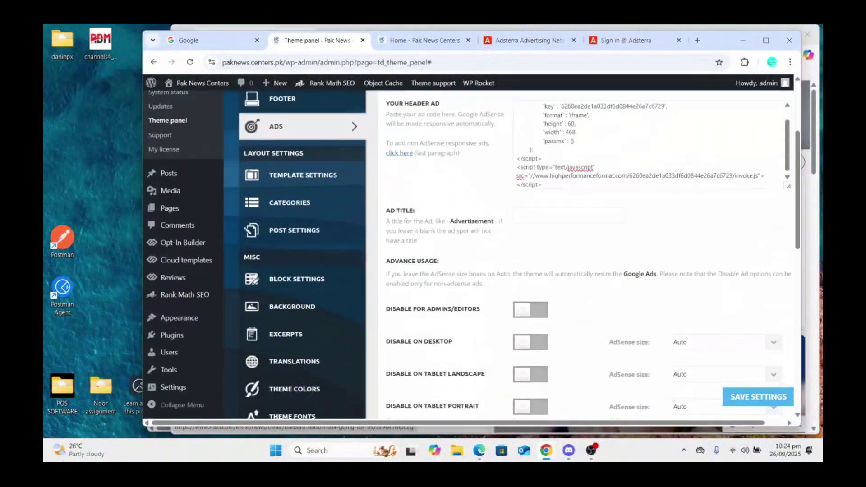
scroll(556, 249, down, 3)
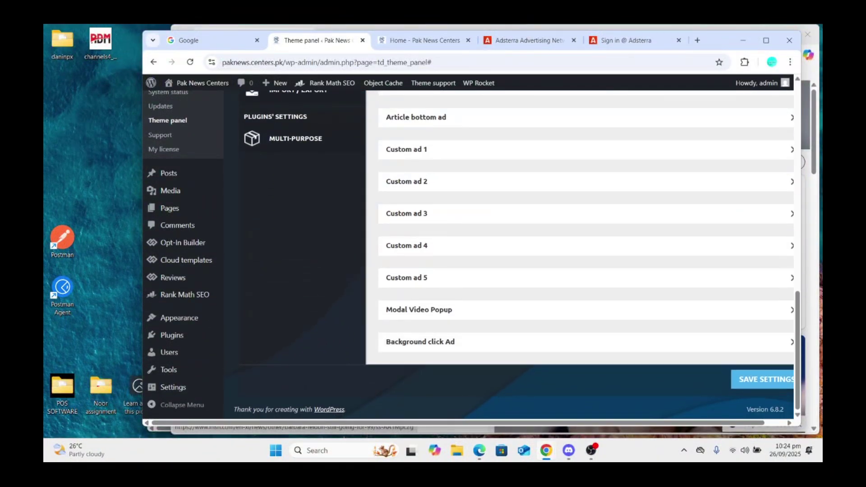
click(451, 342)
scroll(586, 248, down, 3)
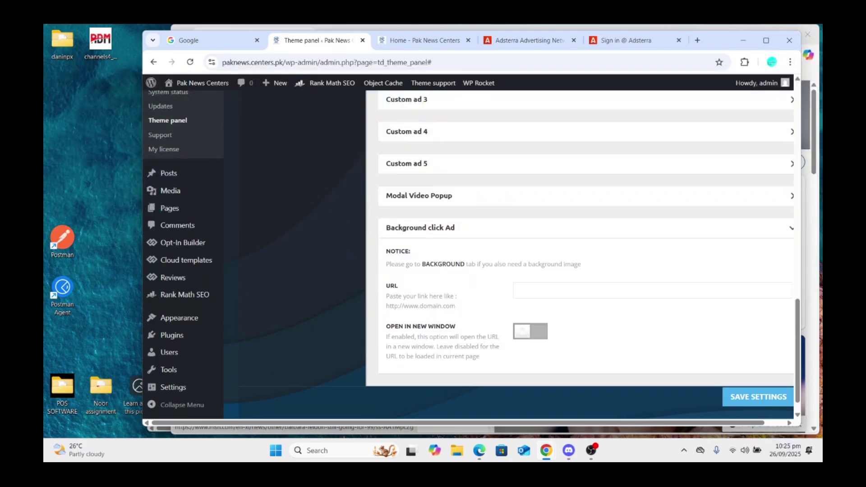
scroll(522, 254, up, 10)
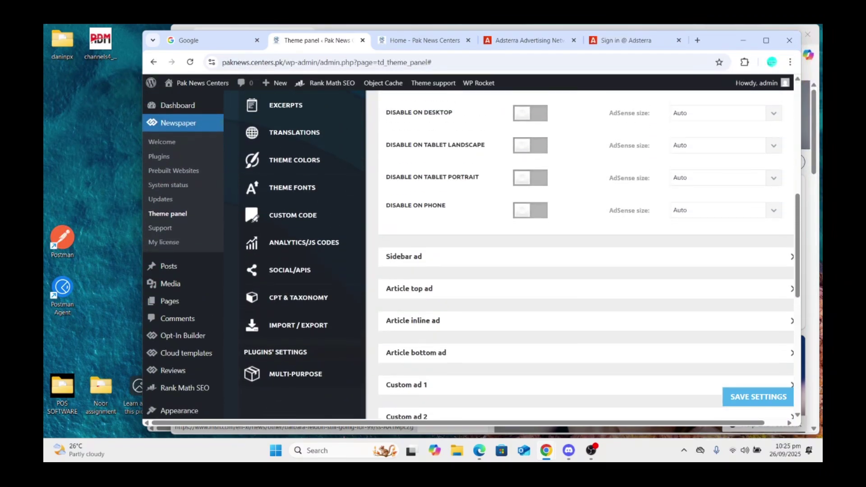
scroll(522, 255, up, 3)
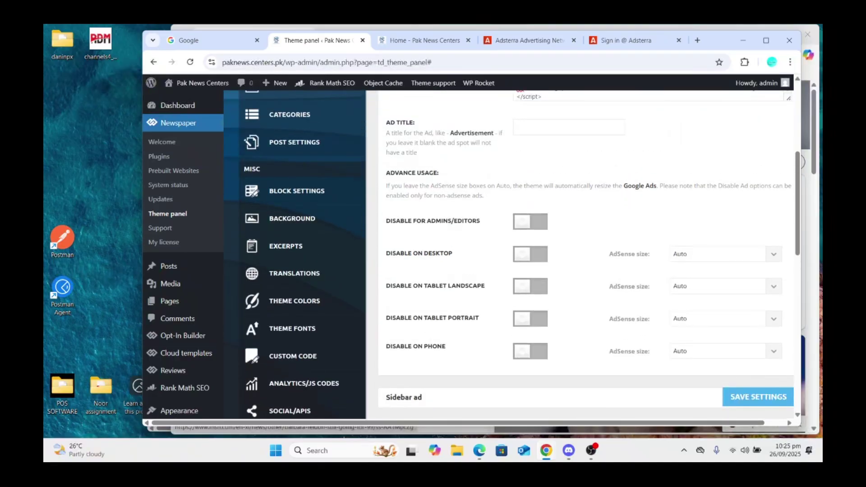
Open Background settings and expand the Sign in/Join and Mobile menu/search sections
click(292, 218)
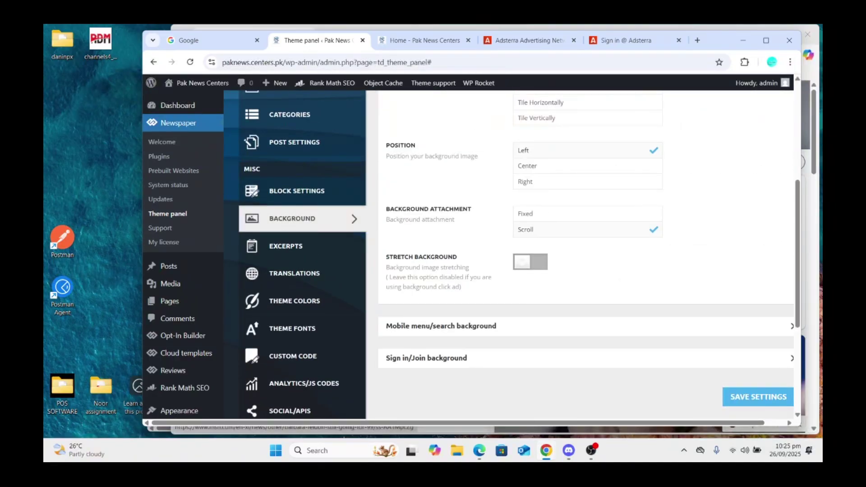
scroll(522, 254, up, 5)
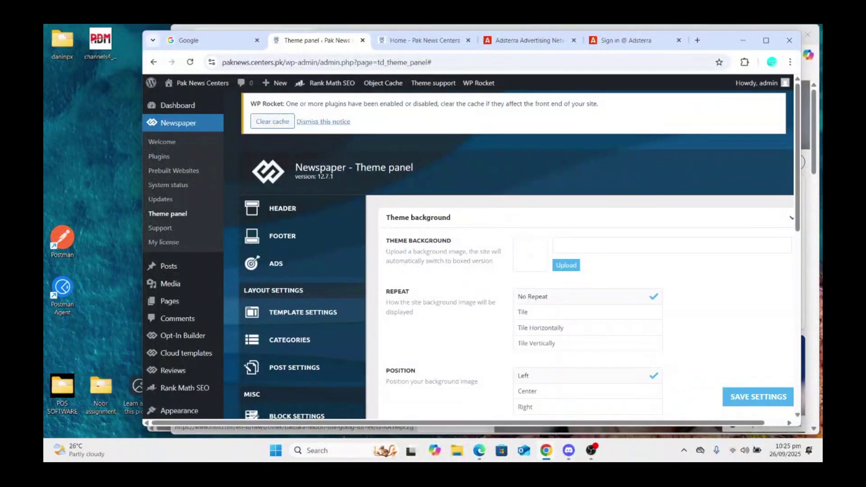
scroll(522, 254, down, 6)
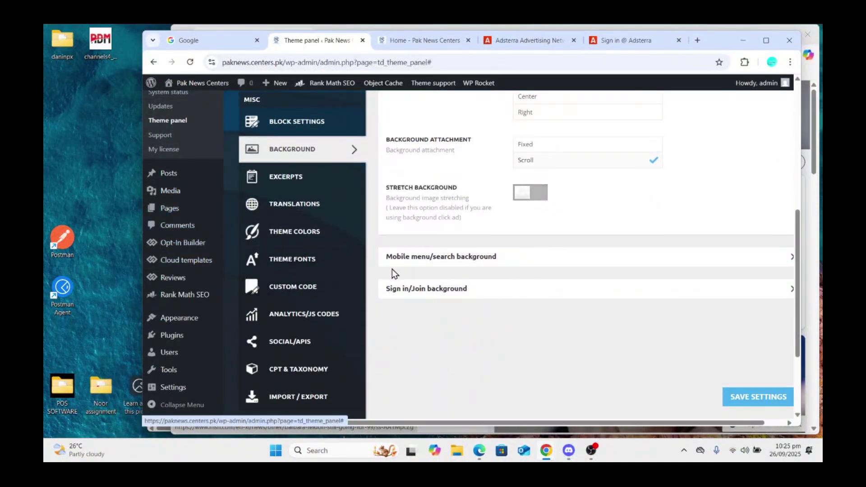
click(403, 288)
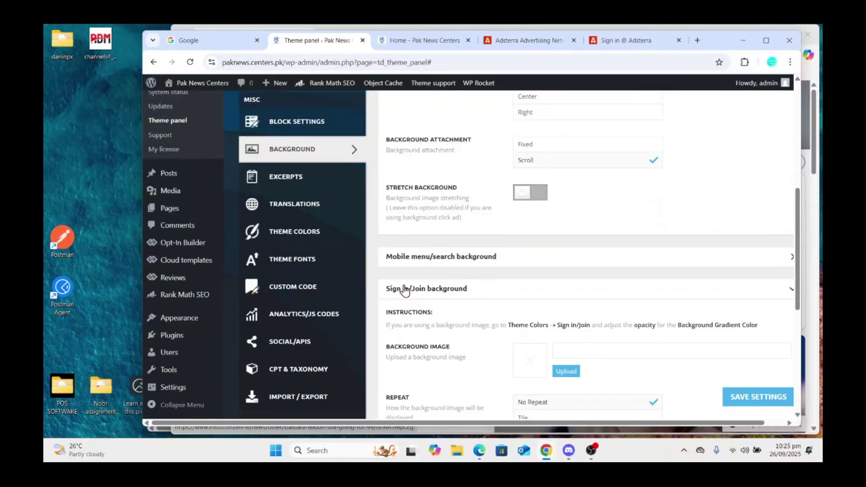
click(411, 257)
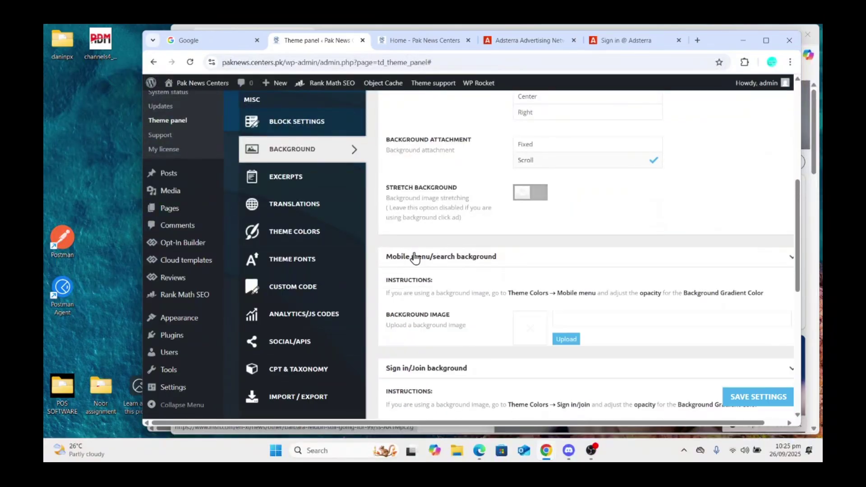
click(437, 40)
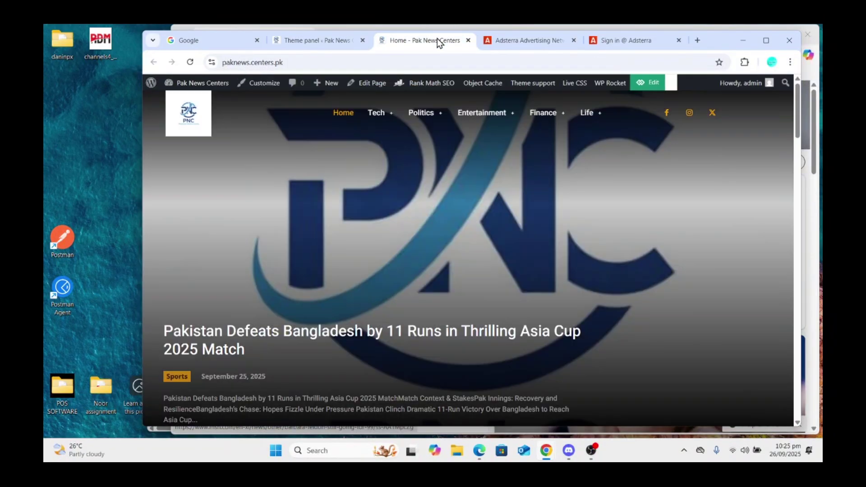
Save the Newspaper theme ADS settings again with the Adsterra Header ad code
click(331, 43)
scroll(284, 261, up, 7)
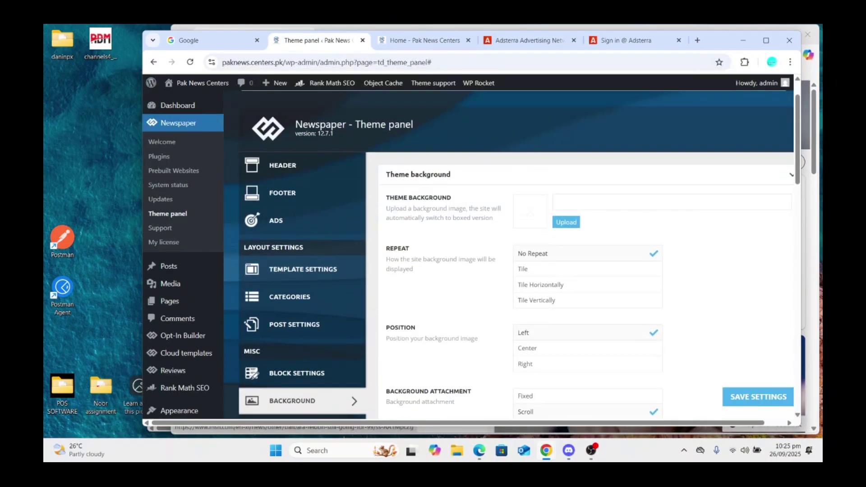
click(283, 261)
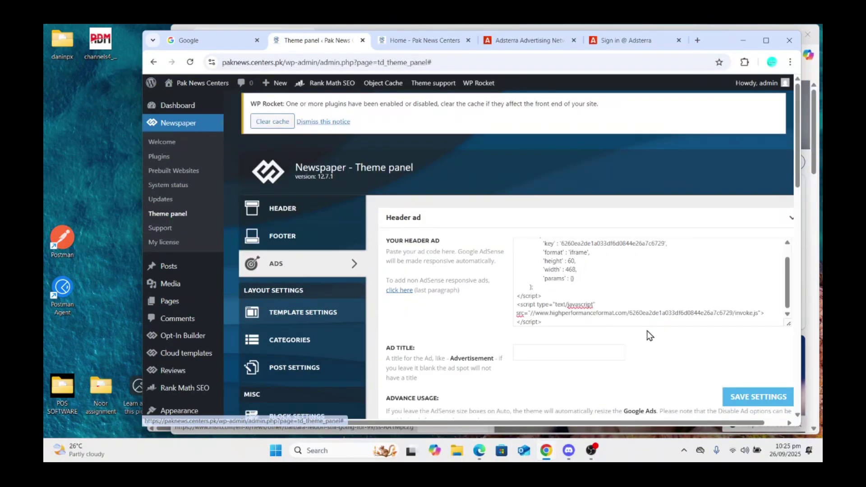
click(761, 408)
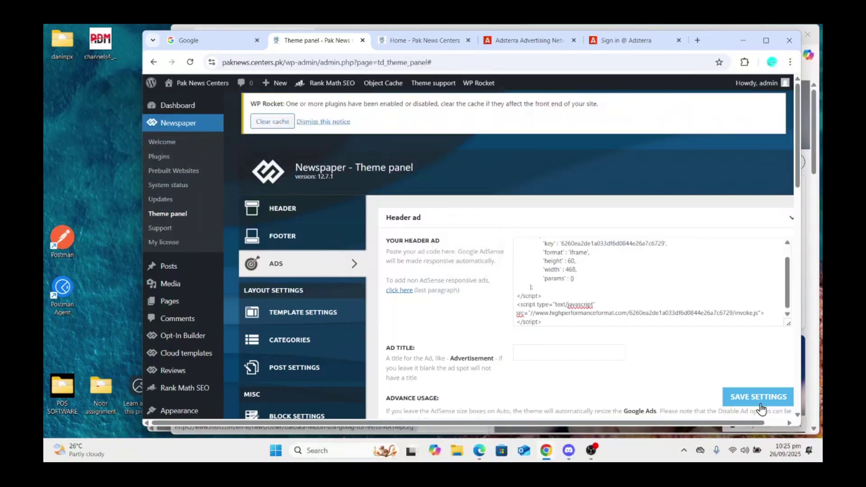
Scroll down the ad settings, then switch to the Adsterra publisher sign-in tab
scroll(665, 286, down, 4)
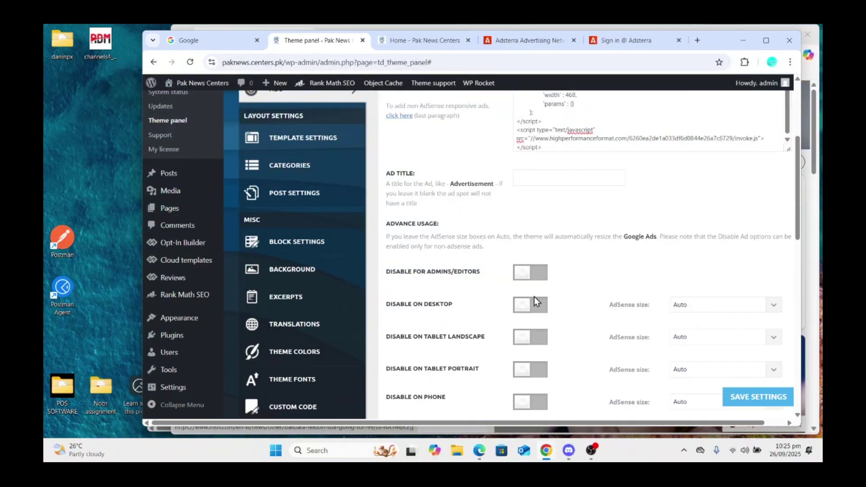
scroll(534, 297, down, 2)
scroll(512, 256, down, 2)
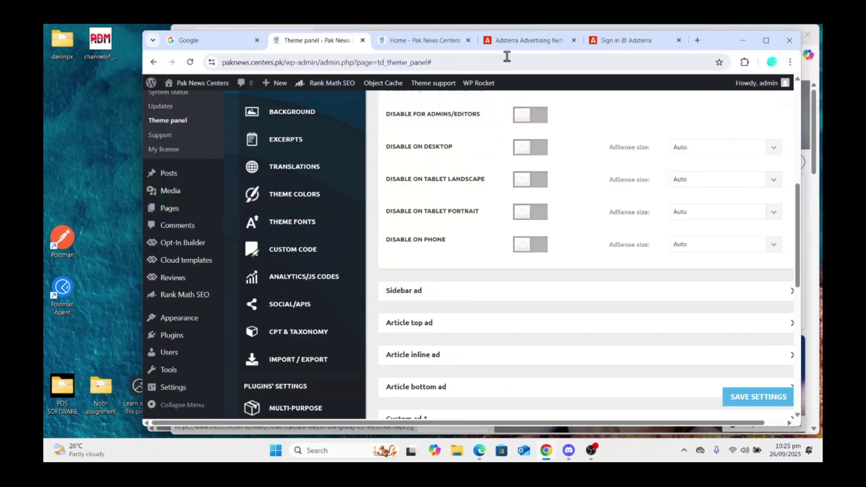
click(650, 42)
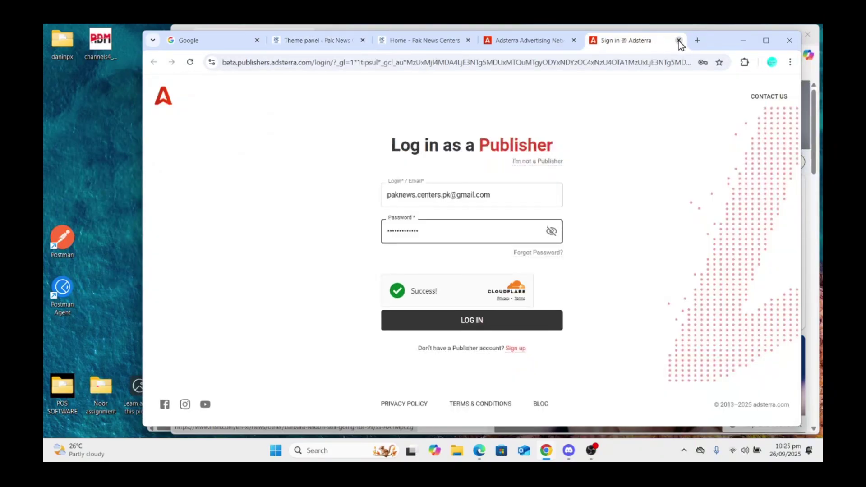
Close the Adsterra sign-in tab and bring the Adsterra websites page to the front
click(678, 41)
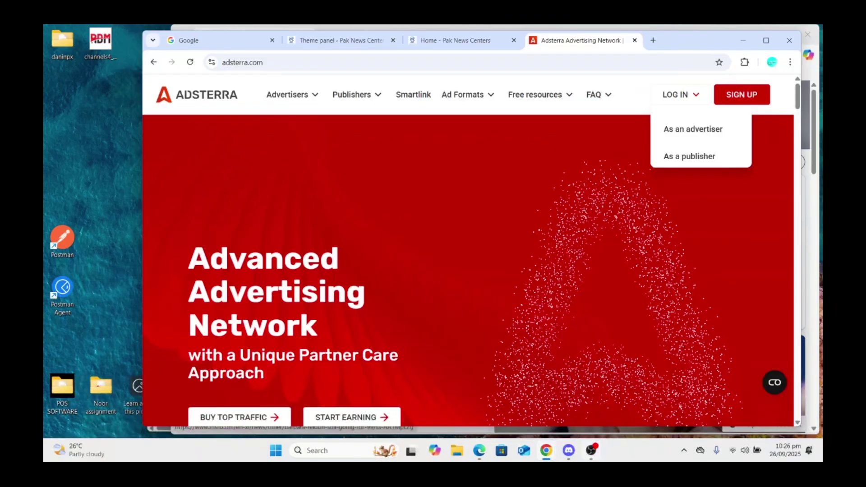
click(592, 452)
click(592, 454)
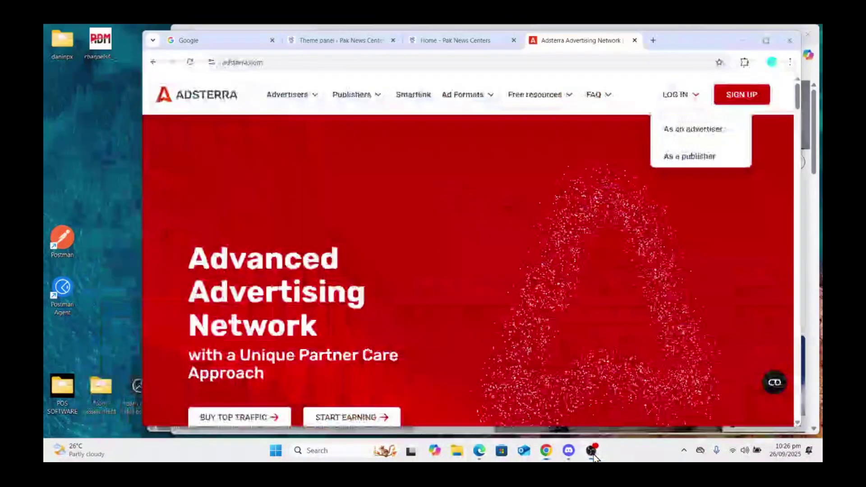
click(569, 451)
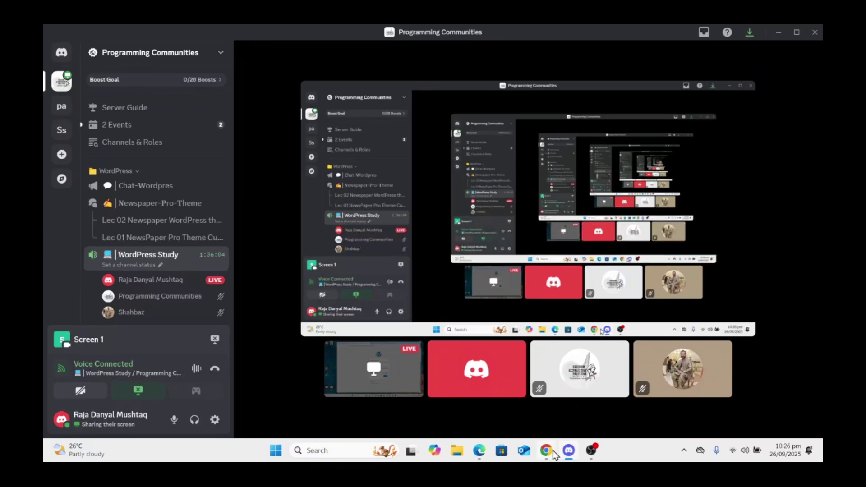
mouse_move(552, 455)
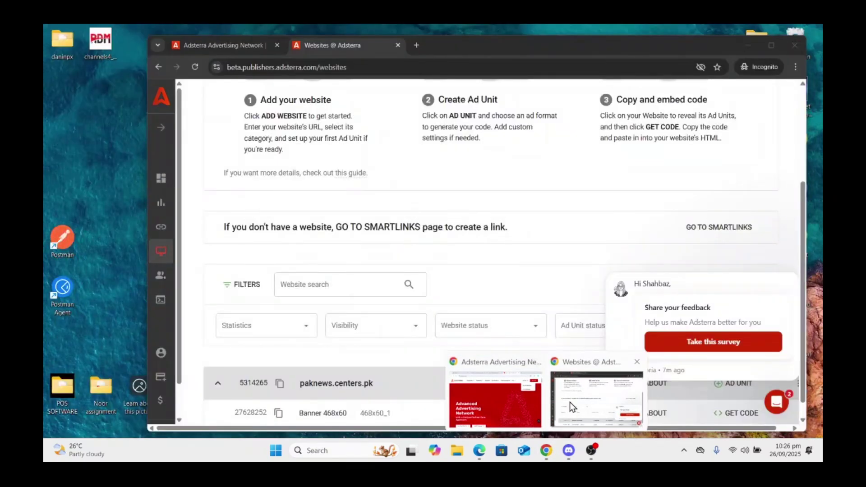
click(586, 402)
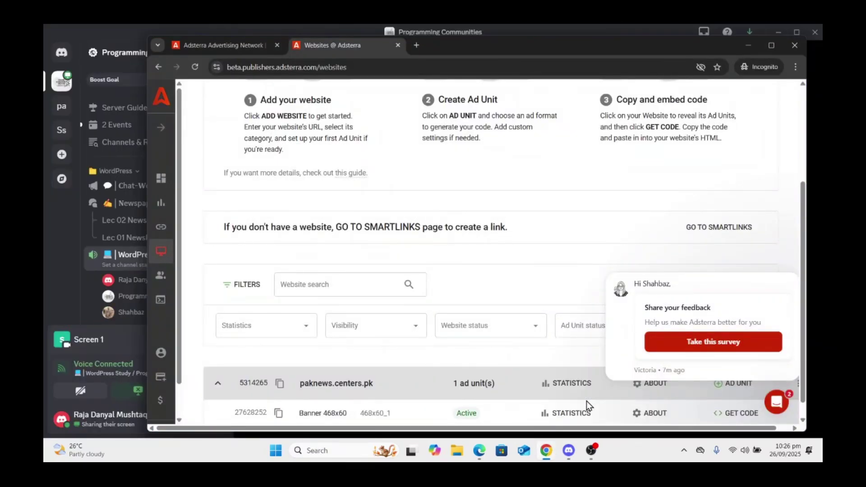
Open the Adsterra Smartlinks page and start creating the first Smartlink
scroll(586, 401, down, 1)
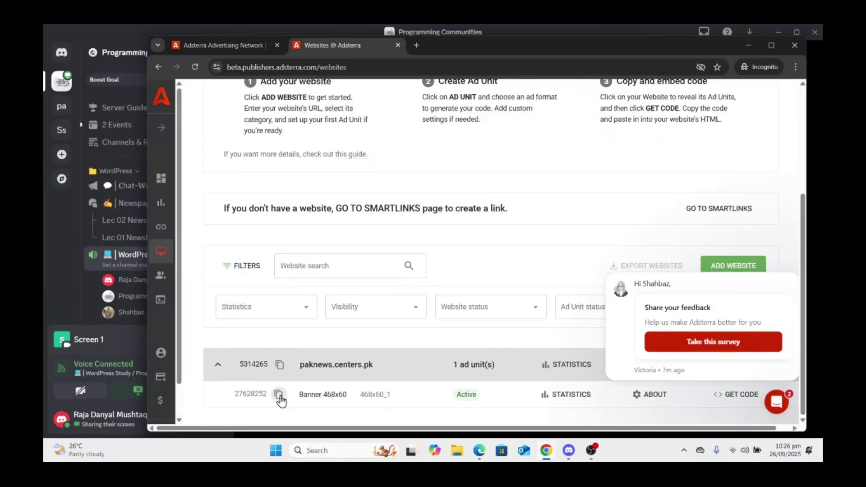
scroll(280, 399, up, 3)
scroll(496, 252, up, 1)
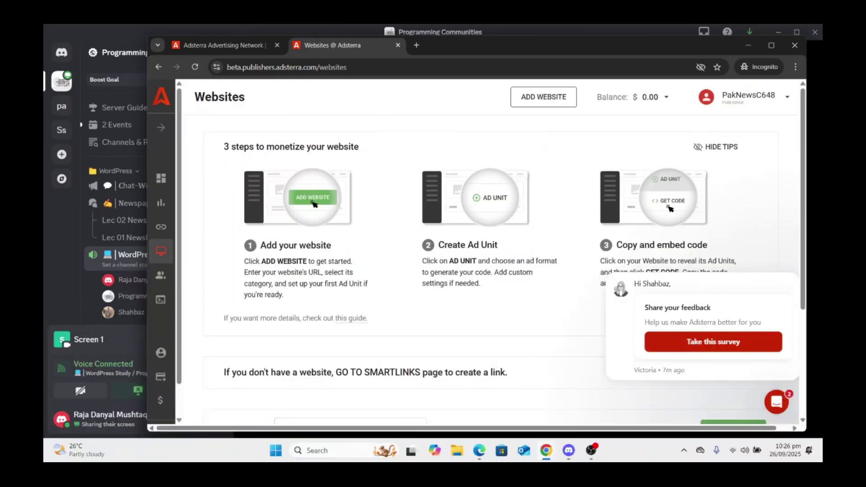
scroll(451, 126, down, 3)
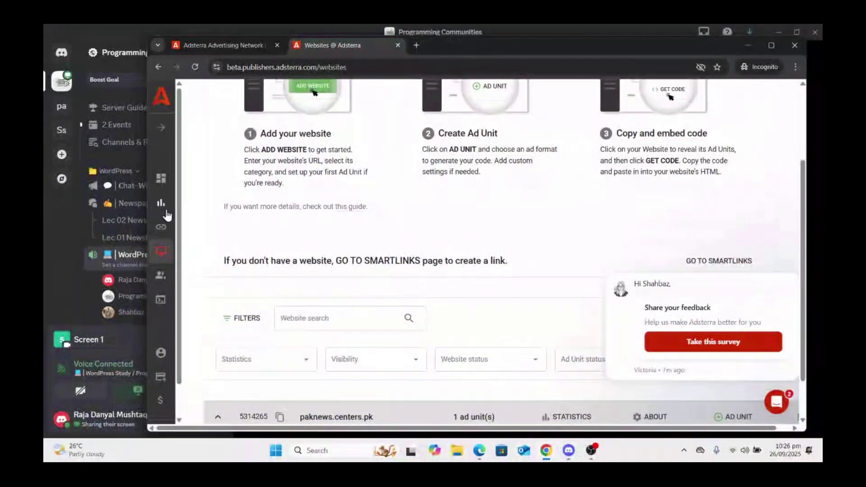
click(162, 229)
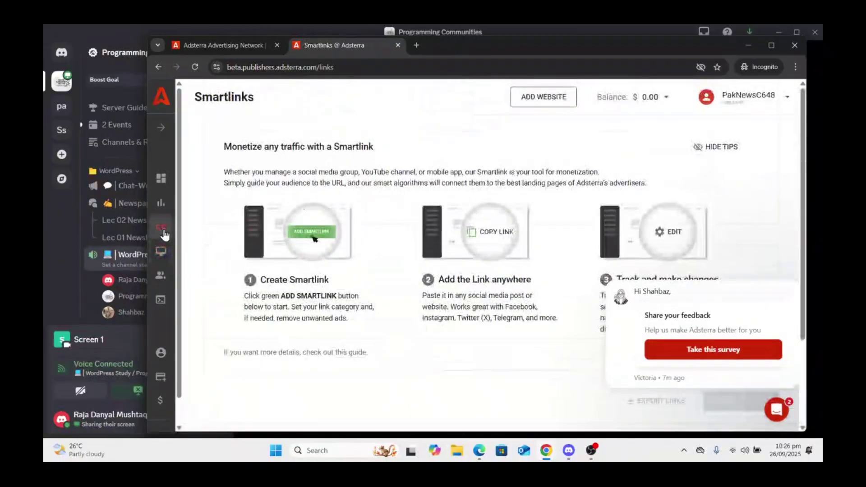
scroll(463, 214, down, 2)
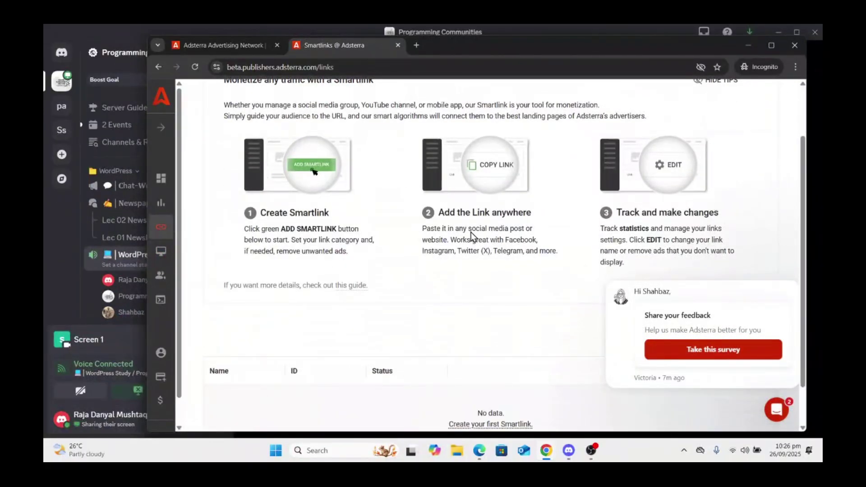
scroll(471, 232, down, 1)
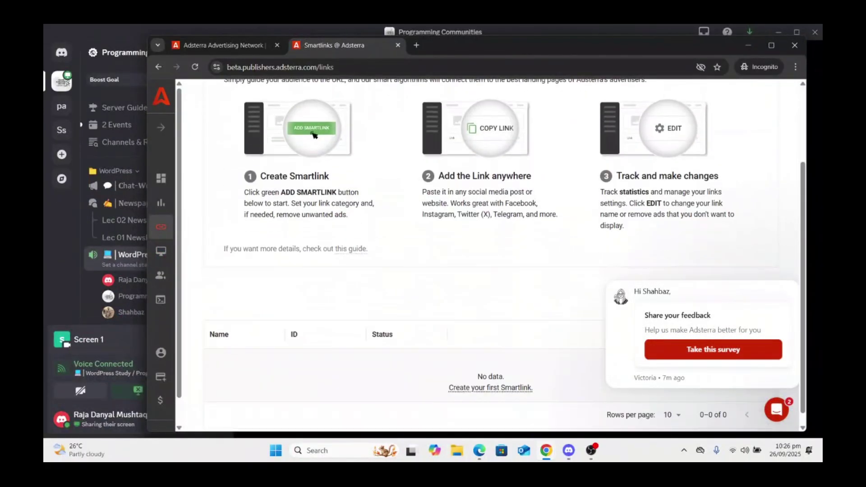
click(472, 387)
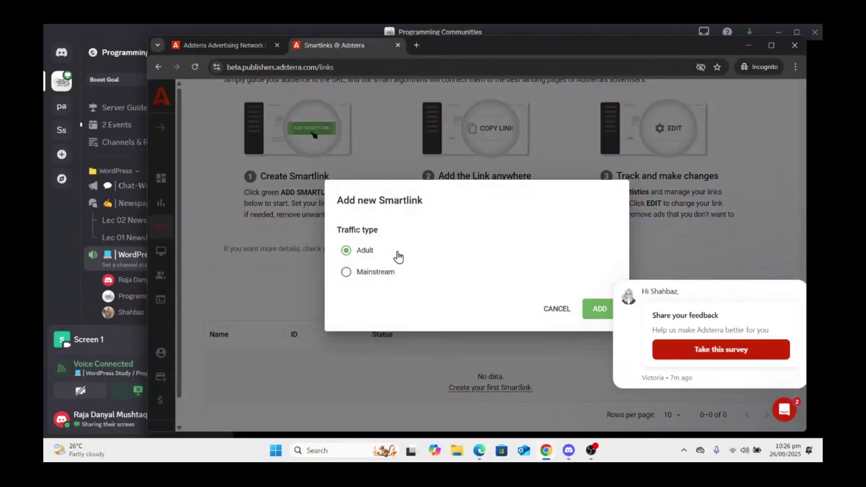
Pick Mainstream with adult ads off, cancel the Smartlink, then view Statistics and Dashboard
click(385, 273)
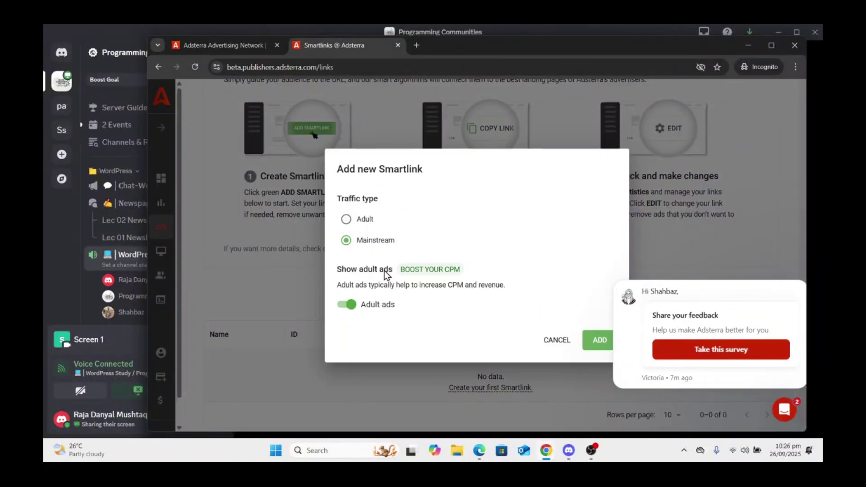
click(345, 305)
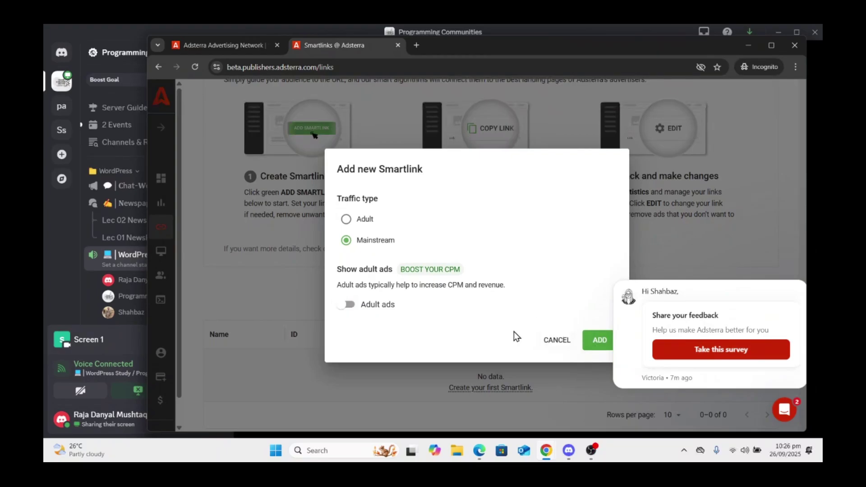
click(565, 342)
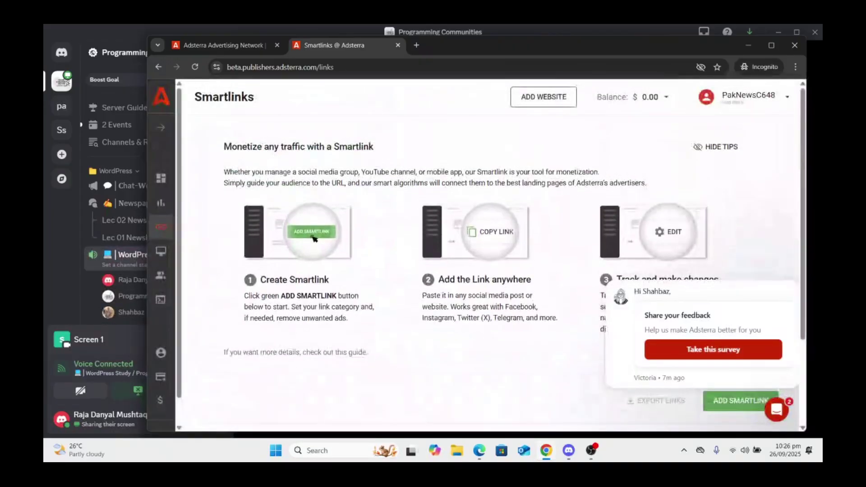
click(168, 209)
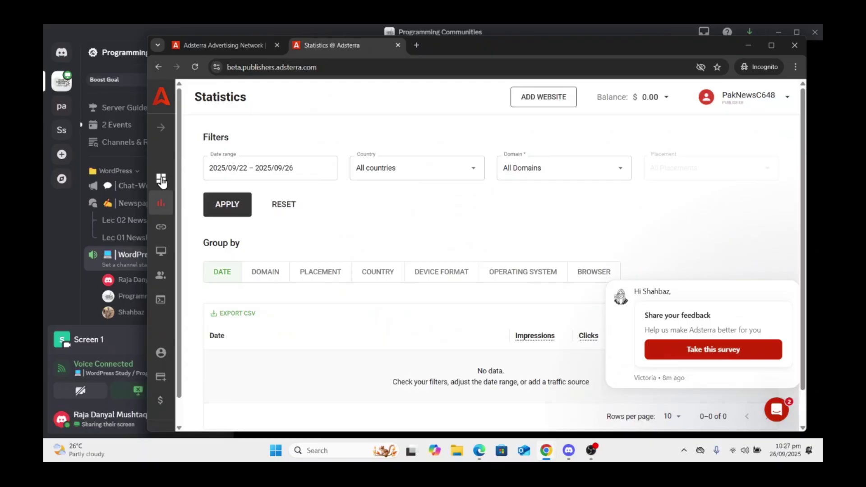
click(161, 180)
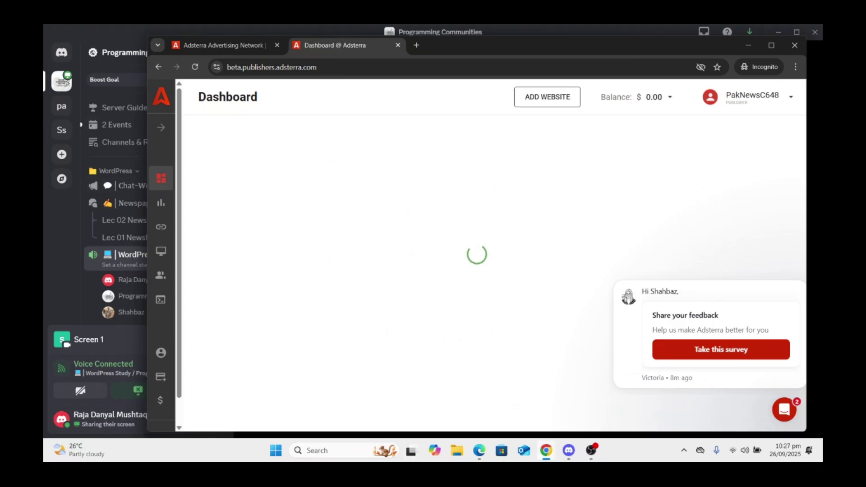
Reload the Pak News Centers homepage to check whether the banner appears
mouse_move(545, 450)
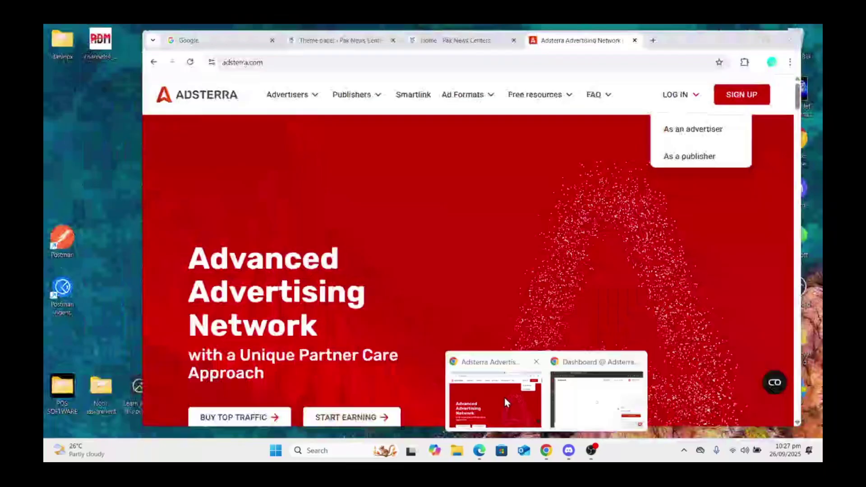
click(504, 402)
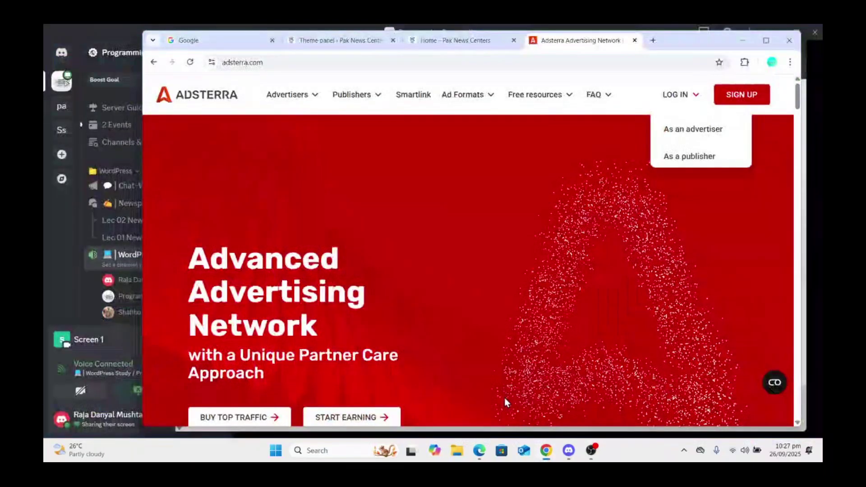
click(440, 43)
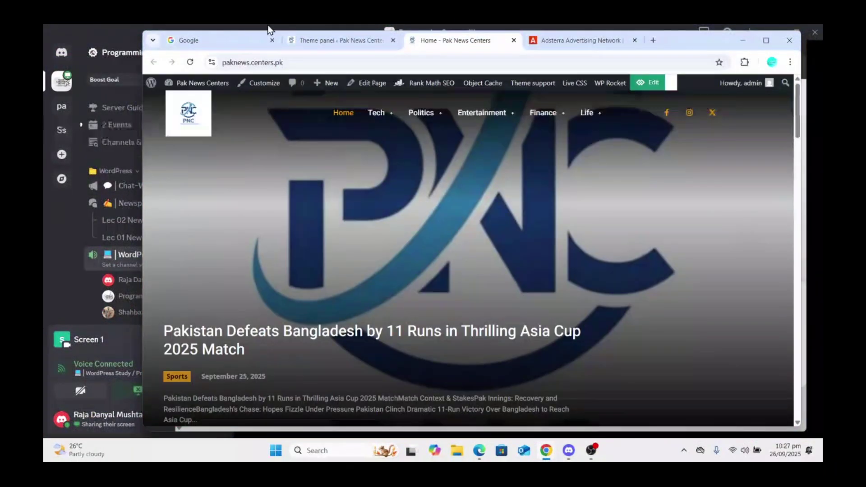
click(190, 62)
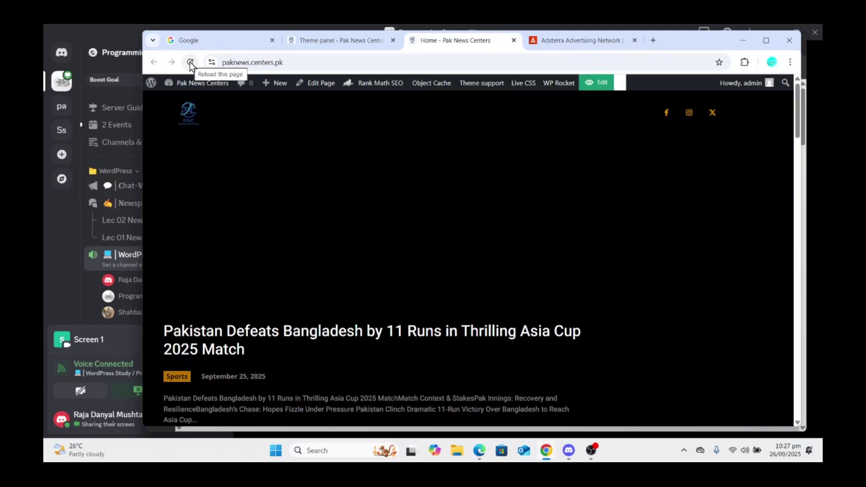
Recheck the Header ad code in the theme panel, then return to the homepage
click(333, 41)
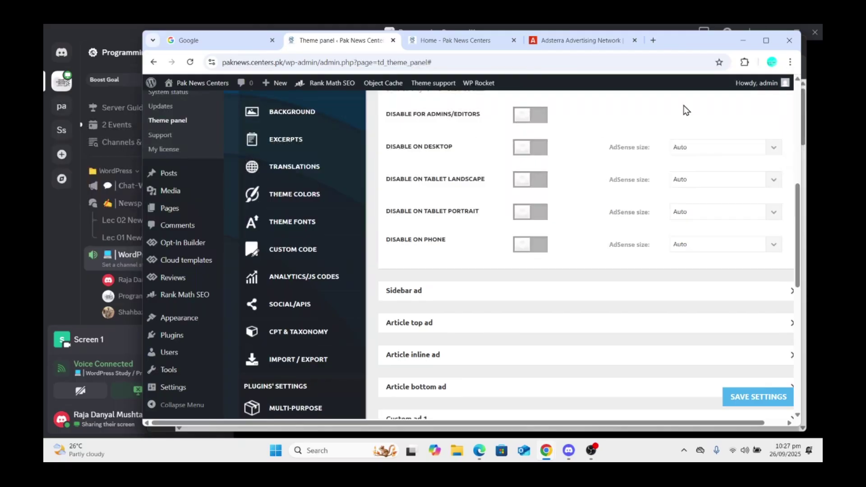
mouse_move(750, 83)
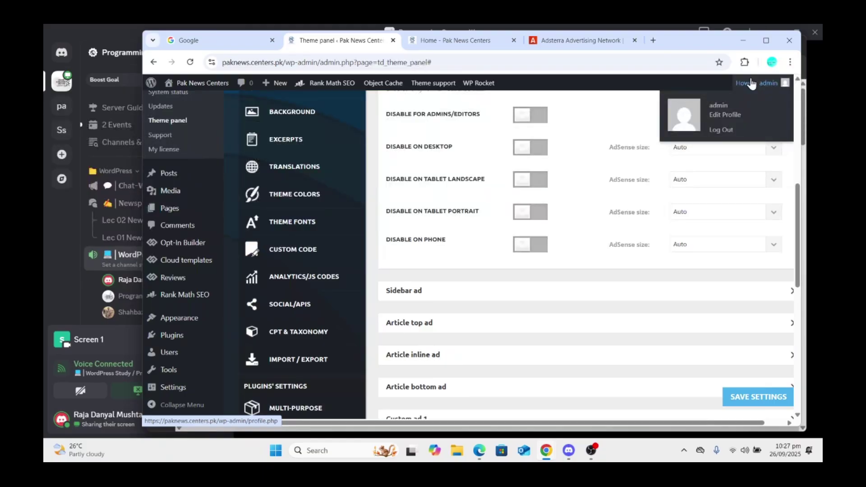
scroll(751, 83, up, 5)
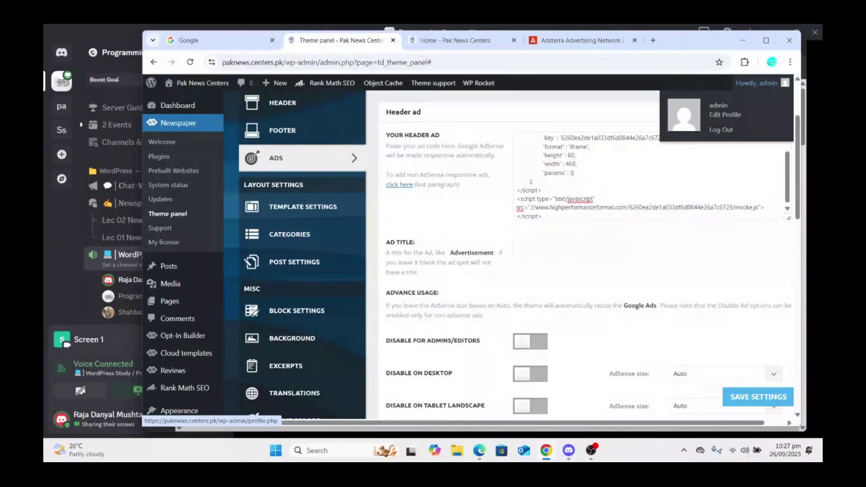
click(480, 39)
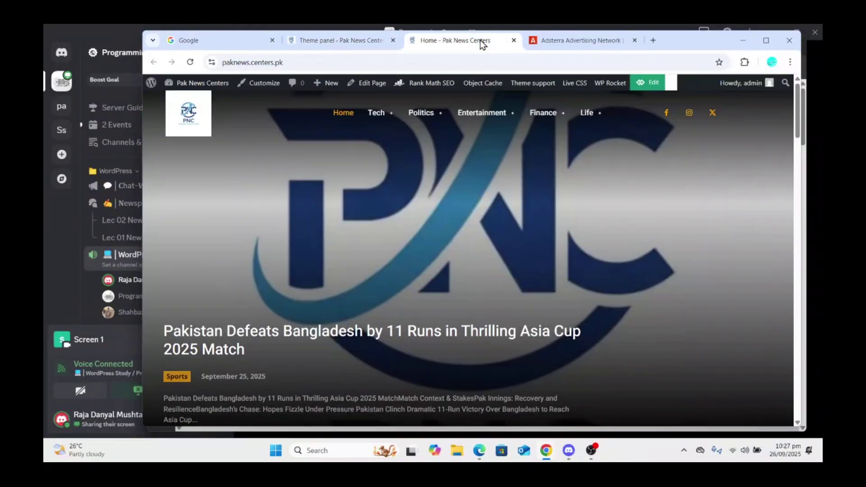
Minimize Chrome to show the Discord WordPress Study screen share
click(575, 44)
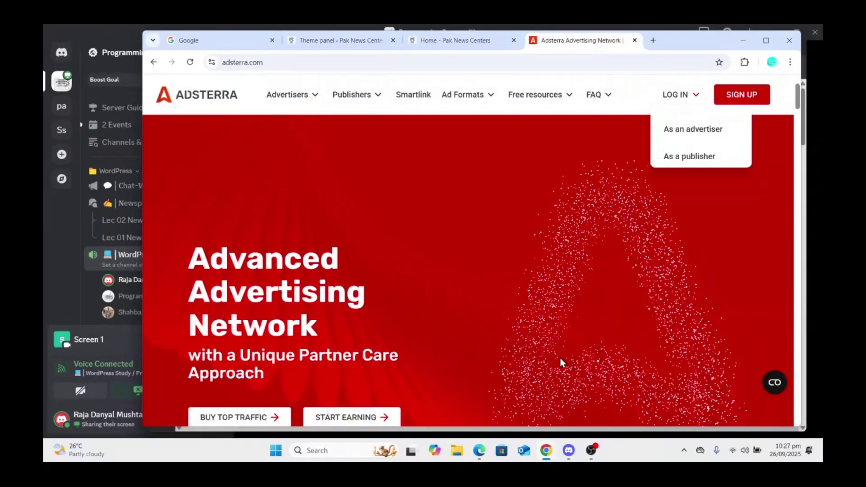
click(551, 458)
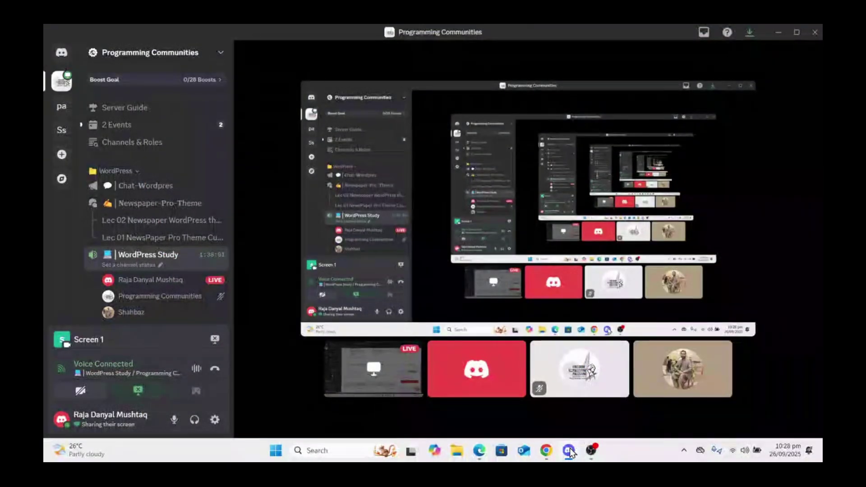